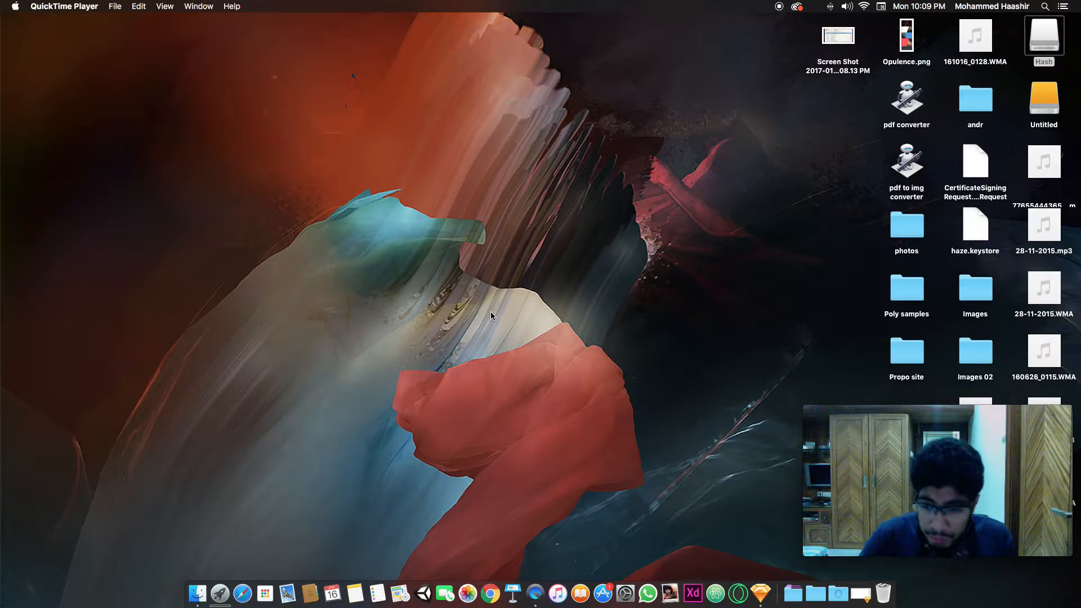
# Switch to Sketch and insert artboards for the entire Responsive Web Design preset group.
pyautogui.click(760, 593)
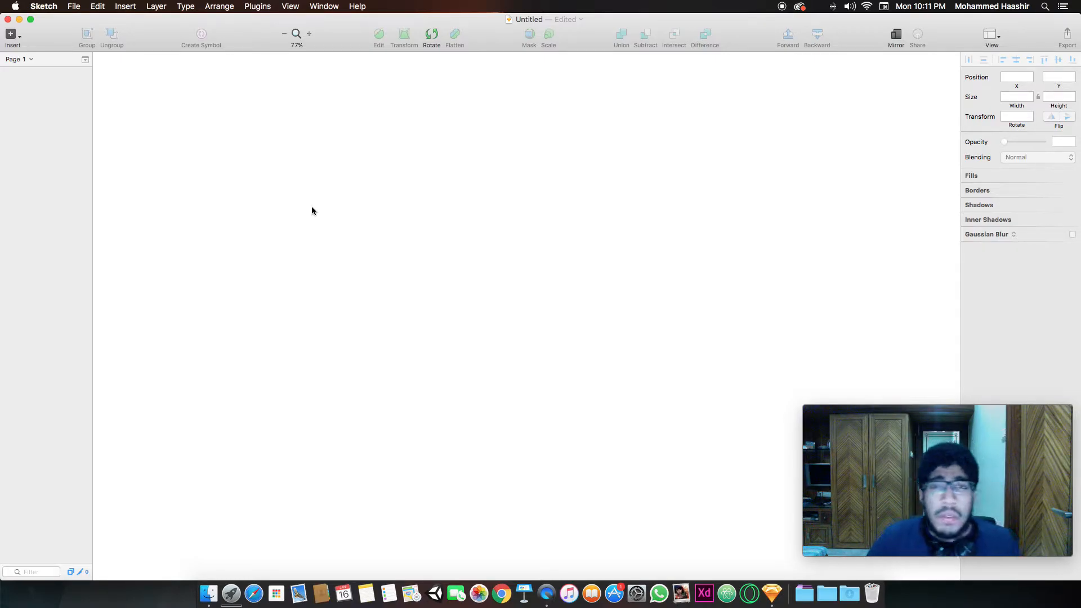
pyautogui.press('a')
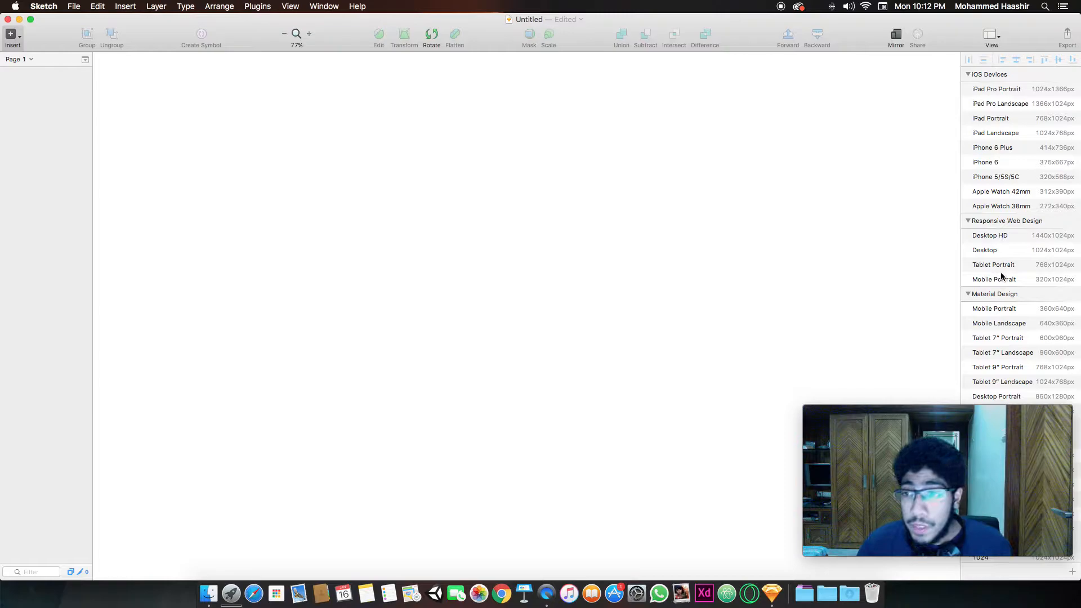
pyautogui.scroll(-5, 1001, 276)
pyautogui.scroll(5, 999, 276)
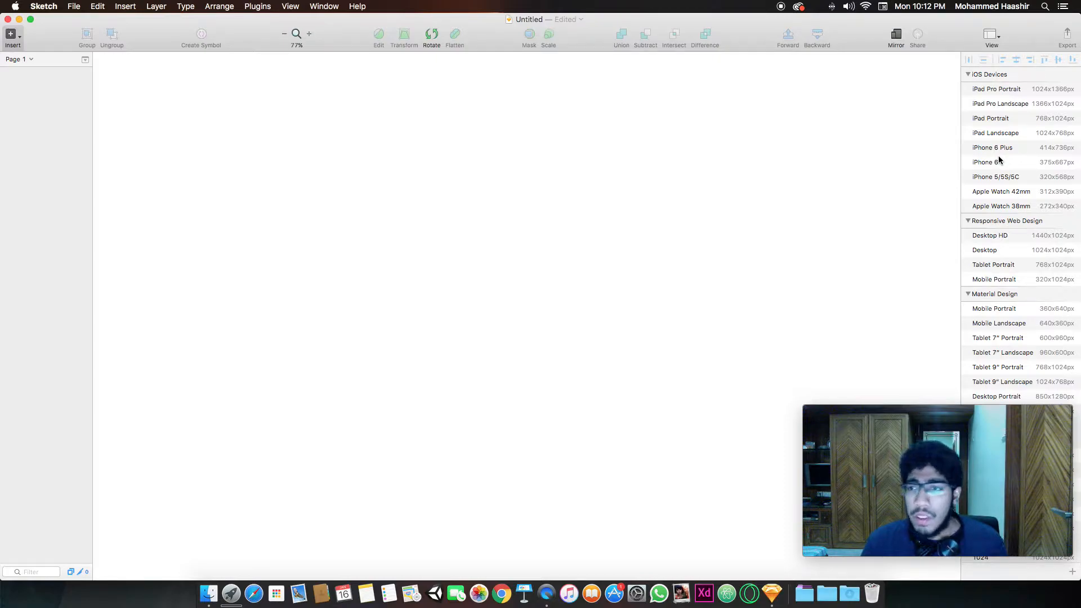
pyautogui.moveTo(957, 428); pyautogui.dragTo(823, 444)
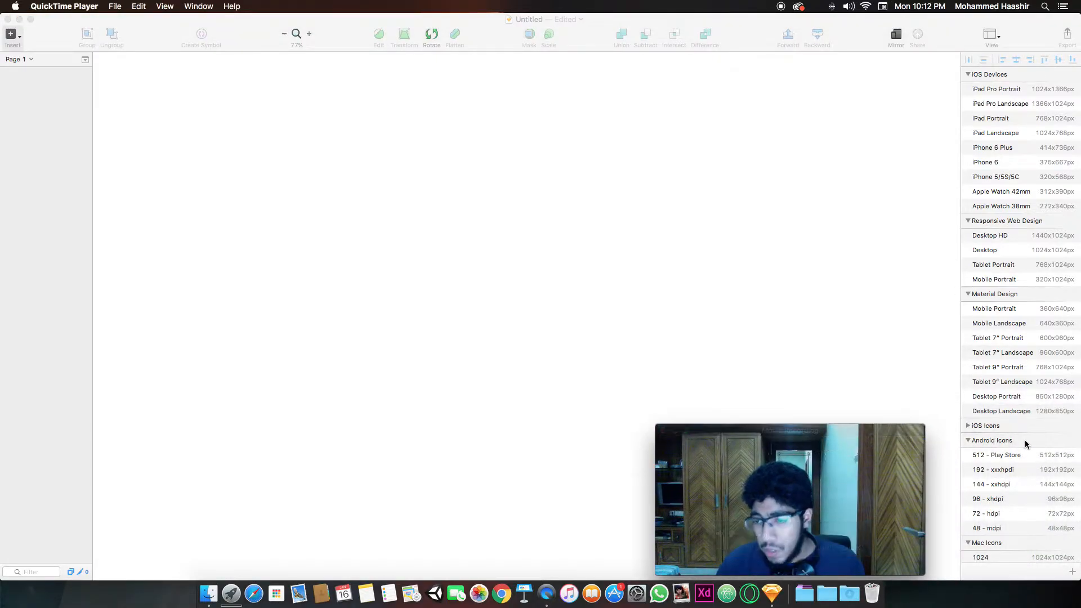
pyautogui.scroll(-5, 1025, 441)
pyautogui.scroll(-3, 1025, 440)
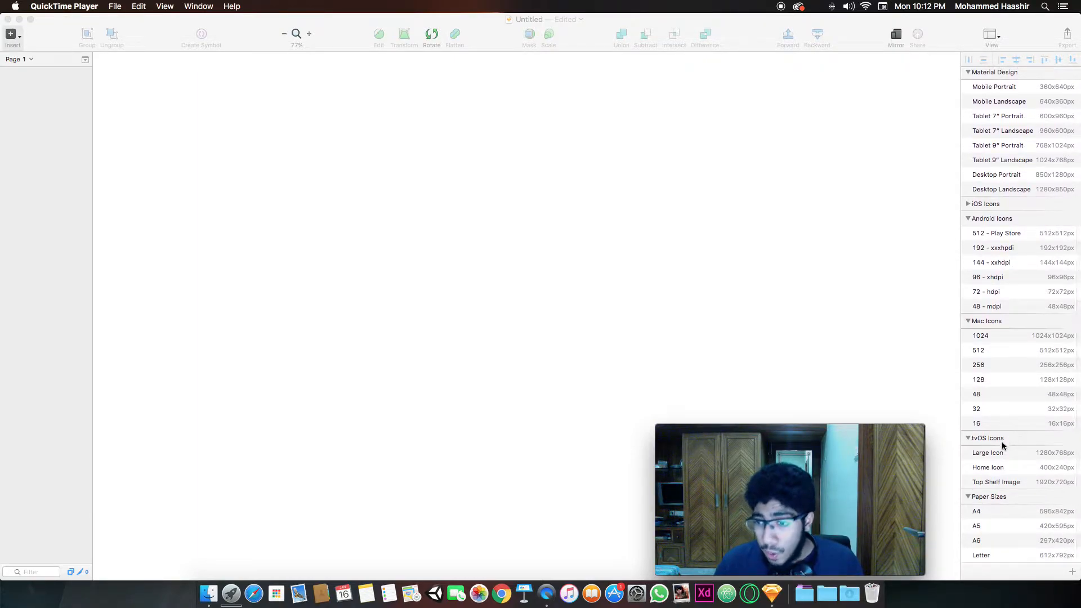
pyautogui.scroll(2, 1002, 441)
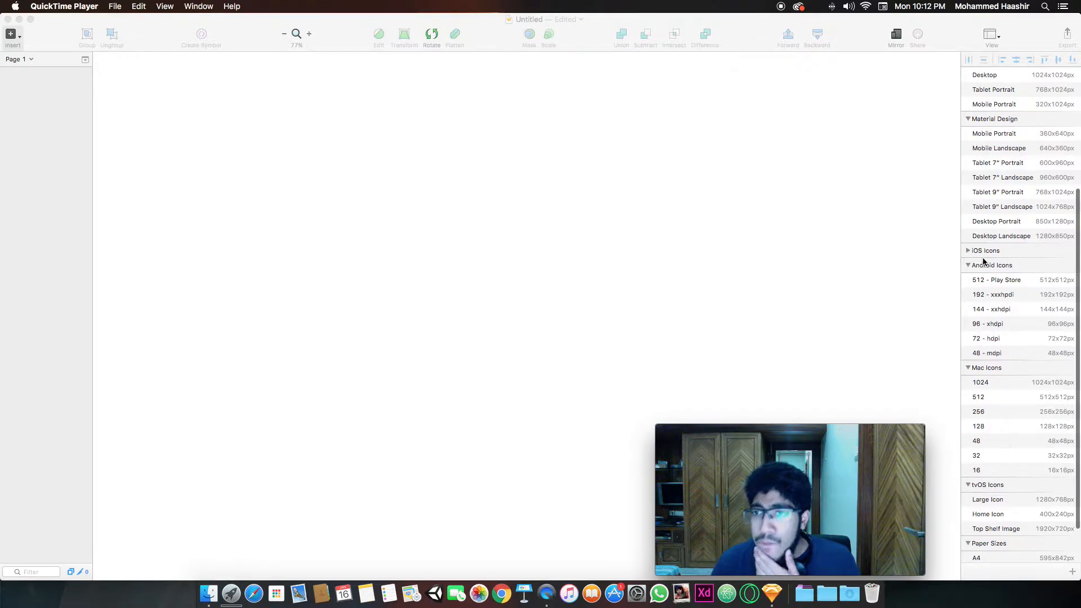
pyautogui.scroll(6, 982, 270)
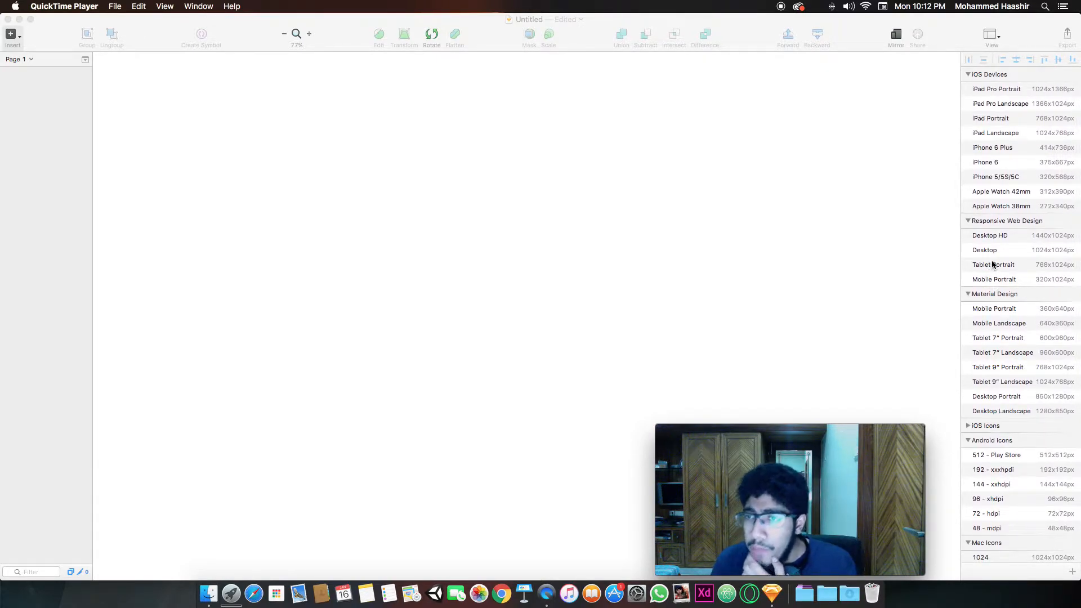
pyautogui.click(1002, 221)
pyautogui.click(1002, 221)
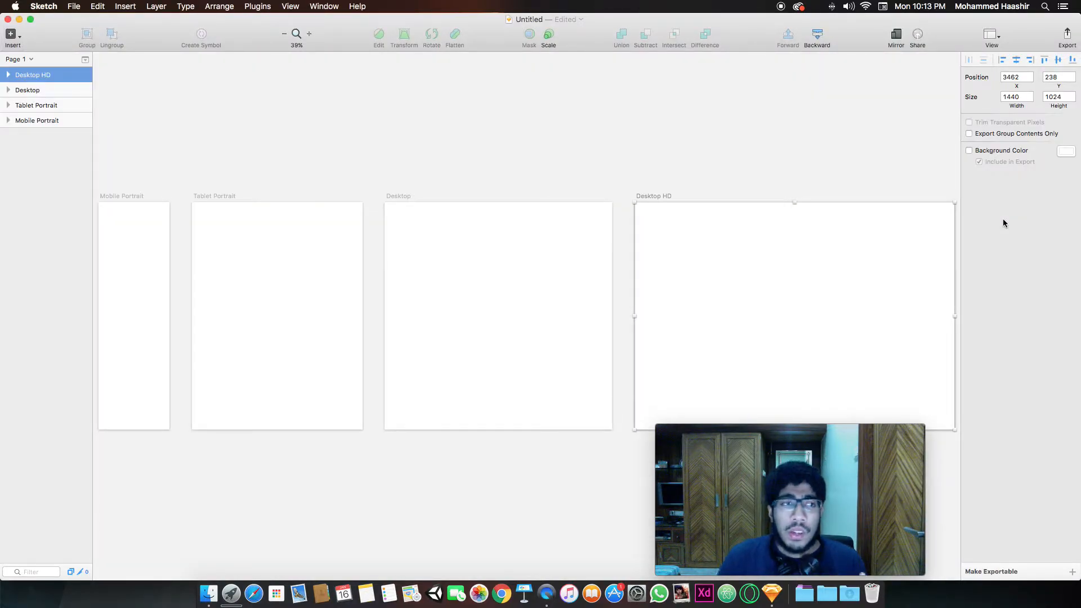
pyautogui.hscroll(-2, 641, 200)
pyautogui.moveTo(765, 497); pyautogui.dragTo(932, 496)
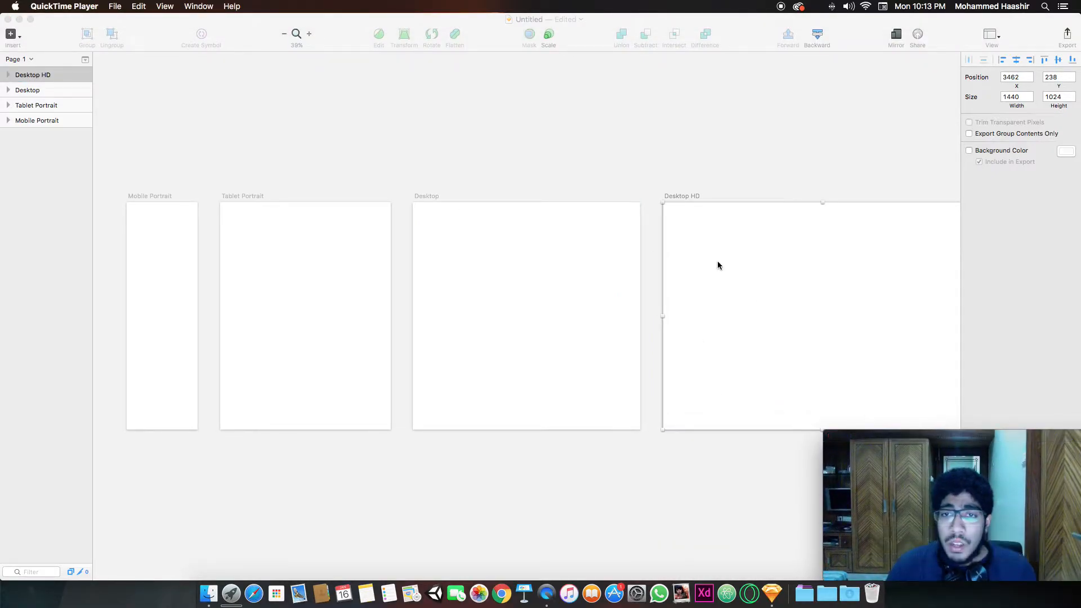
# Clear the Desktop HD selection and select the Desktop artboard on the canvas.
pyautogui.hscroll(-6, 716, 261)
pyautogui.click(398, 161)
pyautogui.click(355, 202)
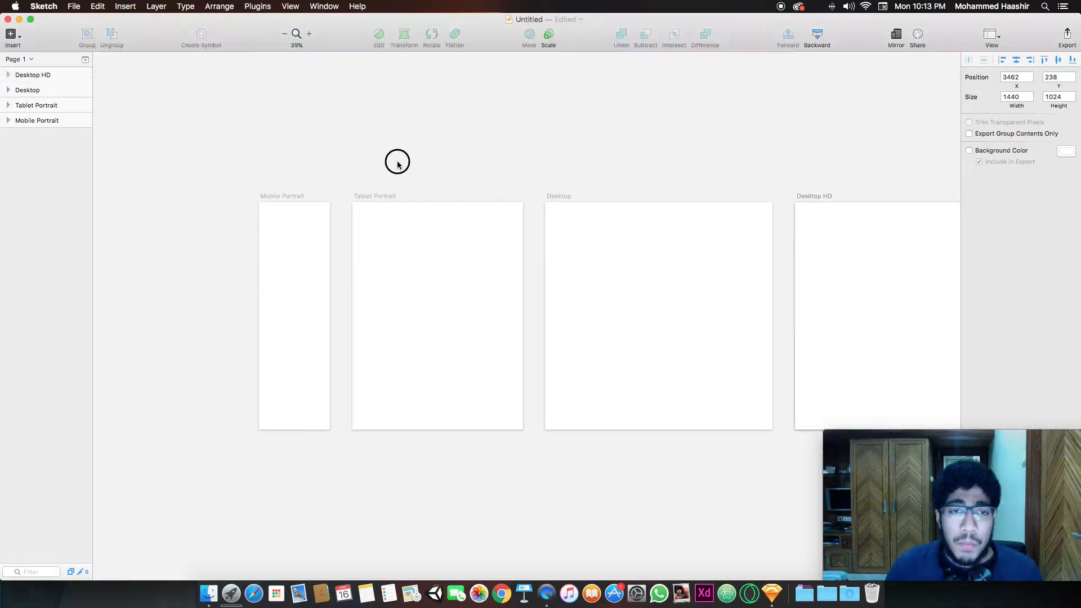
pyautogui.click(303, 198)
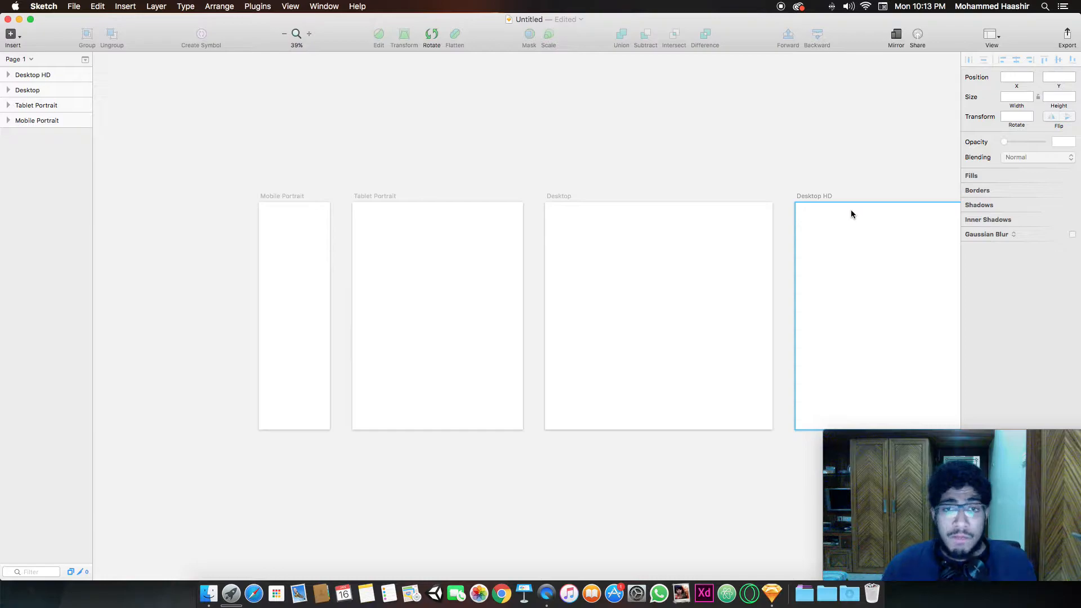
pyautogui.click(649, 225)
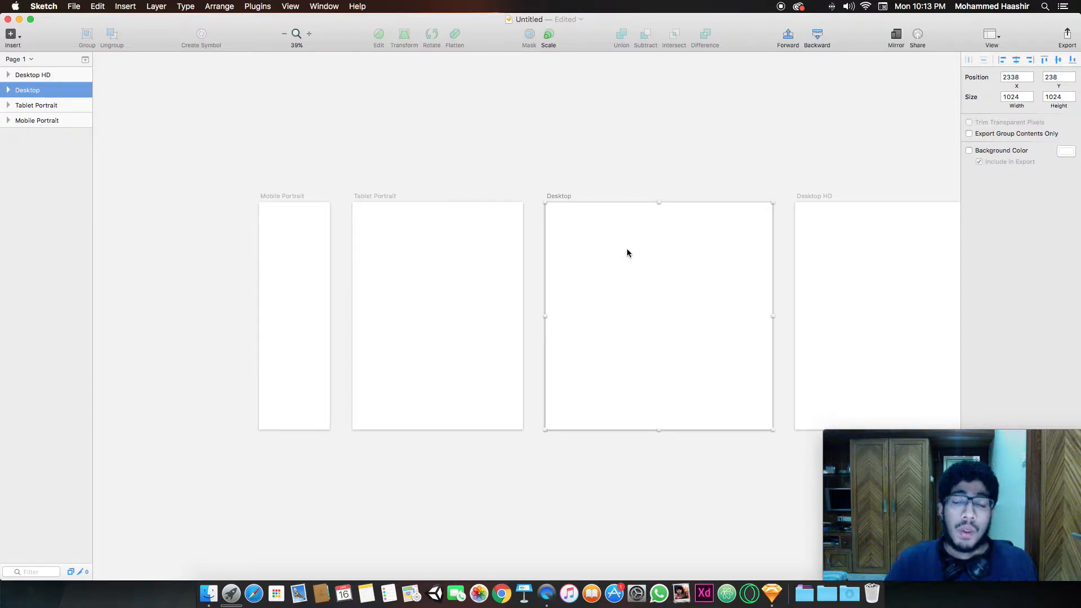
pyautogui.click(574, 157)
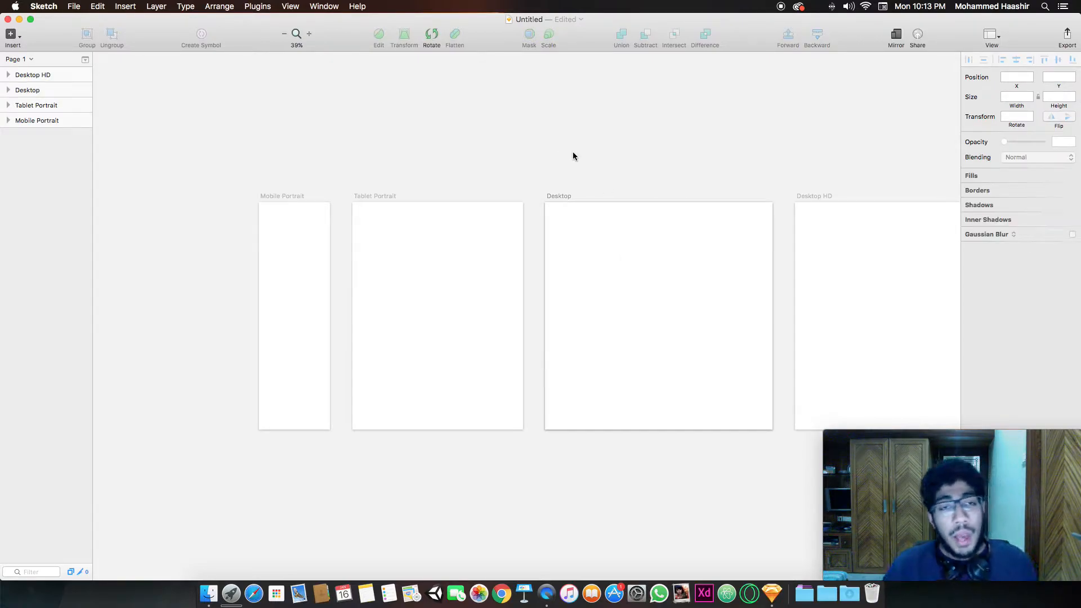
pyautogui.click(592, 251)
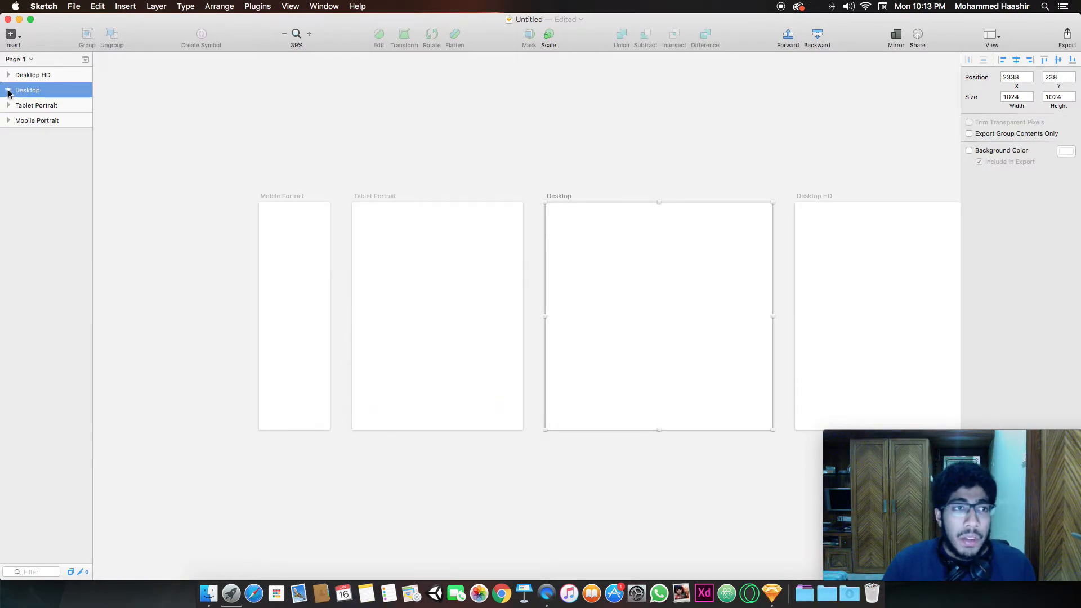
# Check the document's list of pages and stay on Page 1.
pyautogui.click(18, 59)
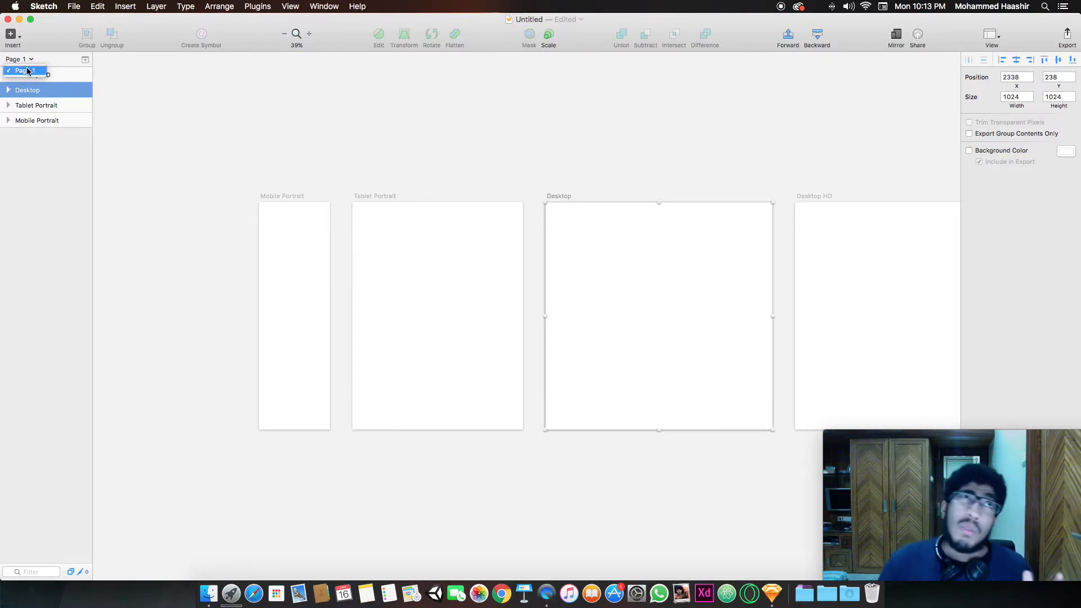
pyautogui.click(48, 189)
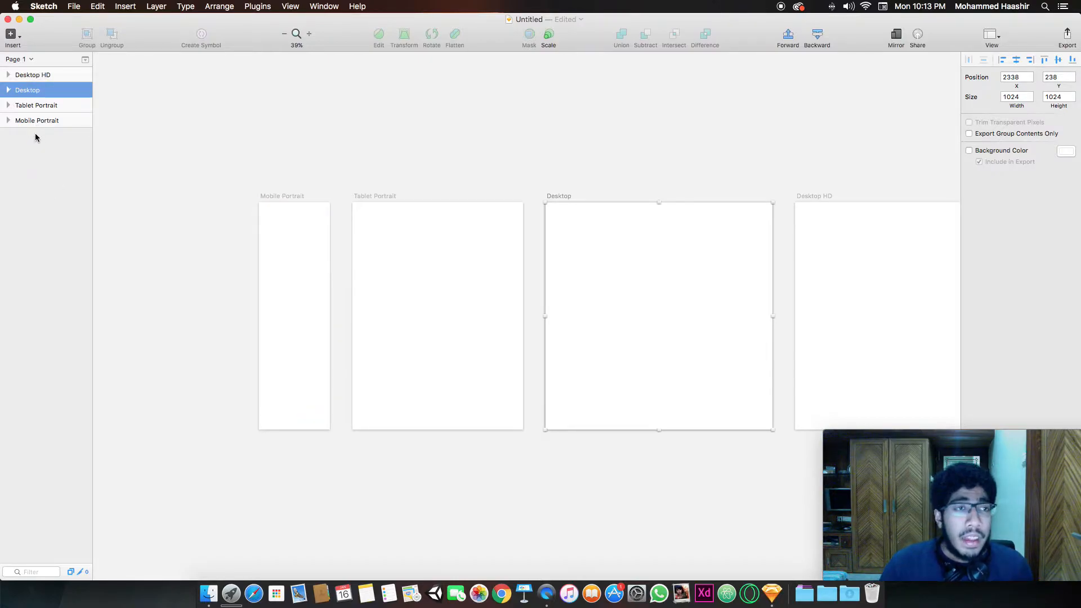
pyautogui.click(12, 59)
pyautogui.click(114, 88)
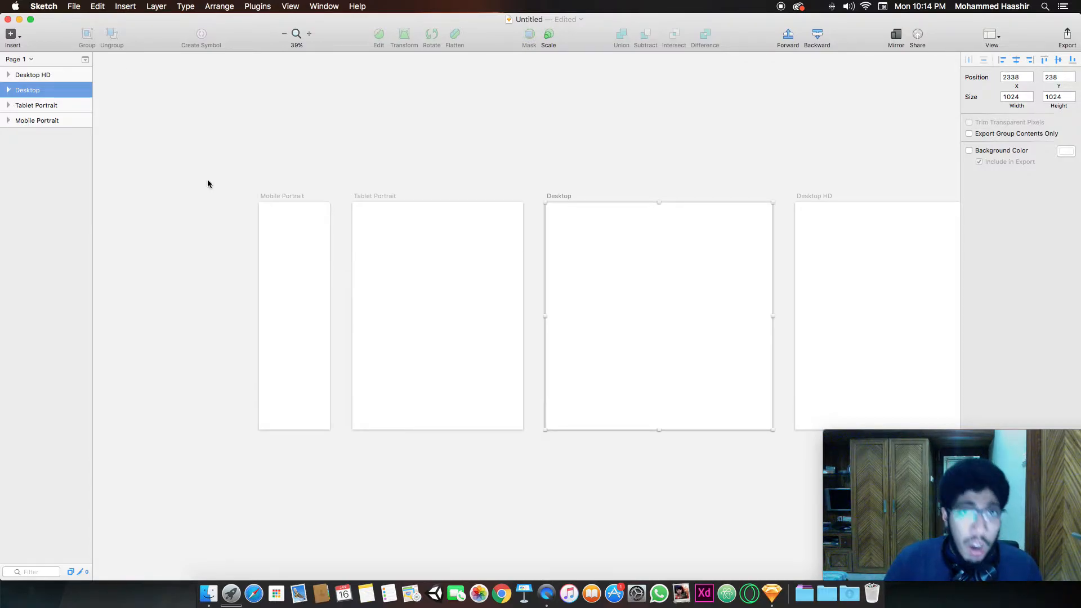
pyautogui.scroll(-5, 358, 238)
pyautogui.scroll(8, 359, 238)
pyautogui.scroll(-4, 359, 238)
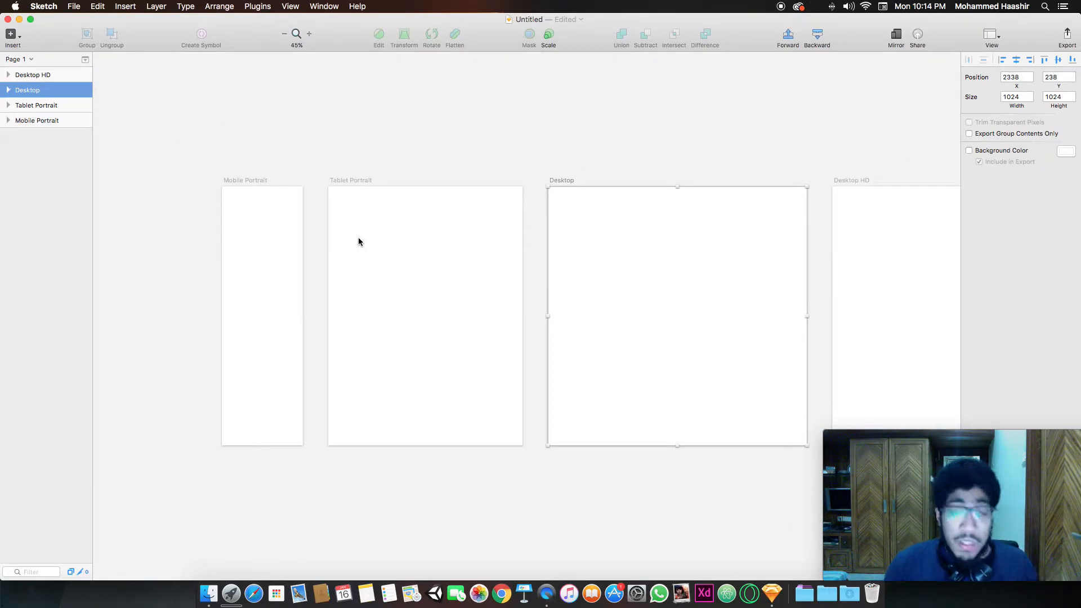
pyautogui.scroll(3, 359, 242)
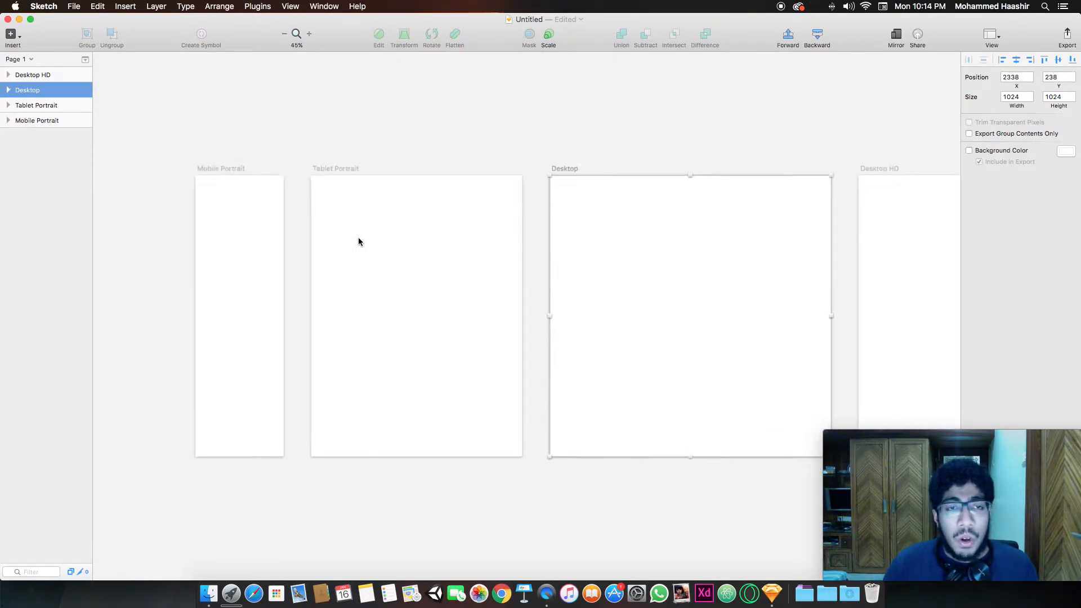
pyautogui.scroll(-2, 358, 241)
pyautogui.scroll(5, 359, 241)
pyautogui.scroll(-5, 359, 242)
pyautogui.scroll(3, 359, 241)
pyautogui.scroll(-3, 358, 237)
pyautogui.scroll(2, 358, 238)
pyautogui.scroll(-2, 358, 238)
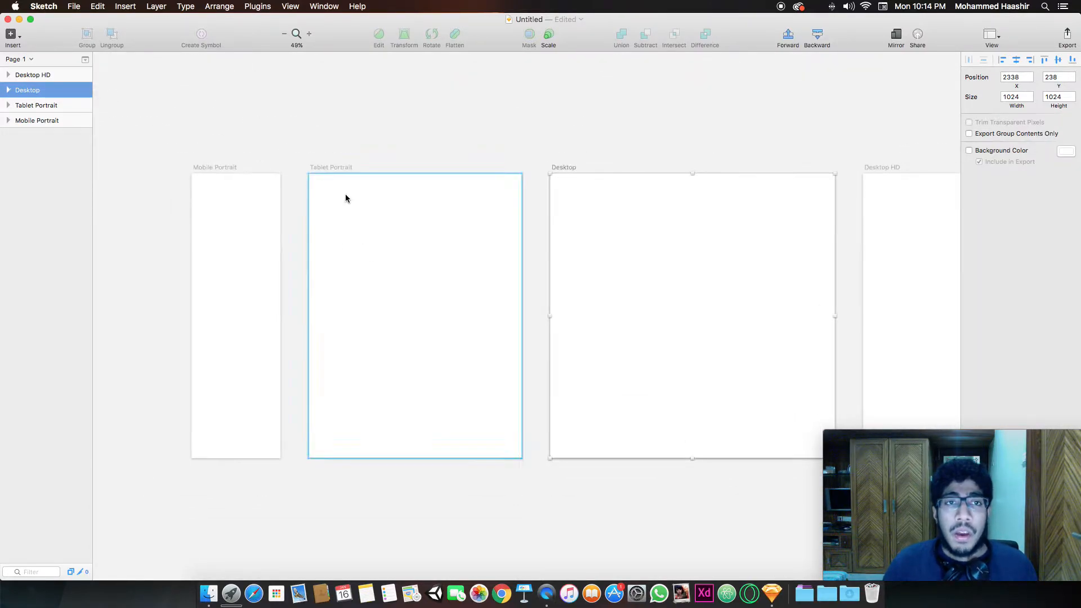
# Draw a wide rectangle about 891 × 254 px in the upper part of the Desktop HD artboard.
pyautogui.click(10, 34)
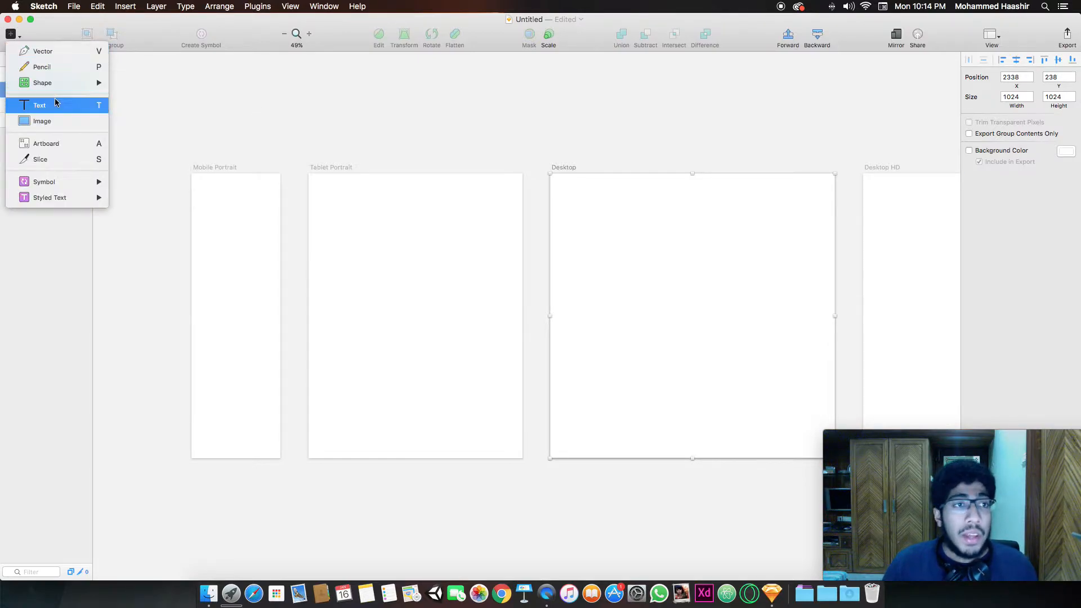
pyautogui.moveTo(58, 83)
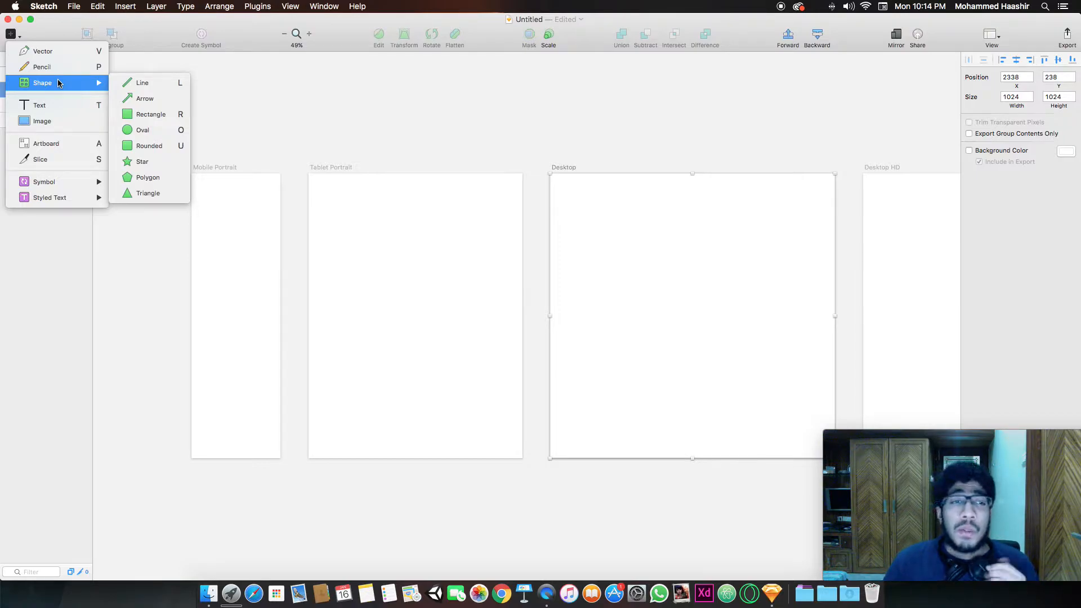
pyautogui.click(126, 113)
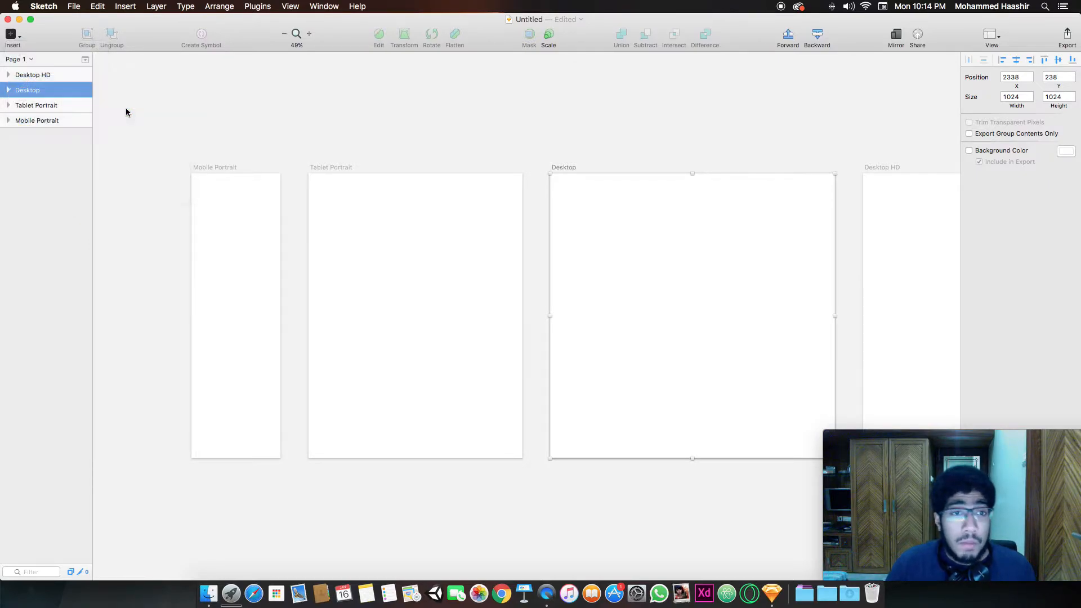
pyautogui.hscroll(5, 569, 208)
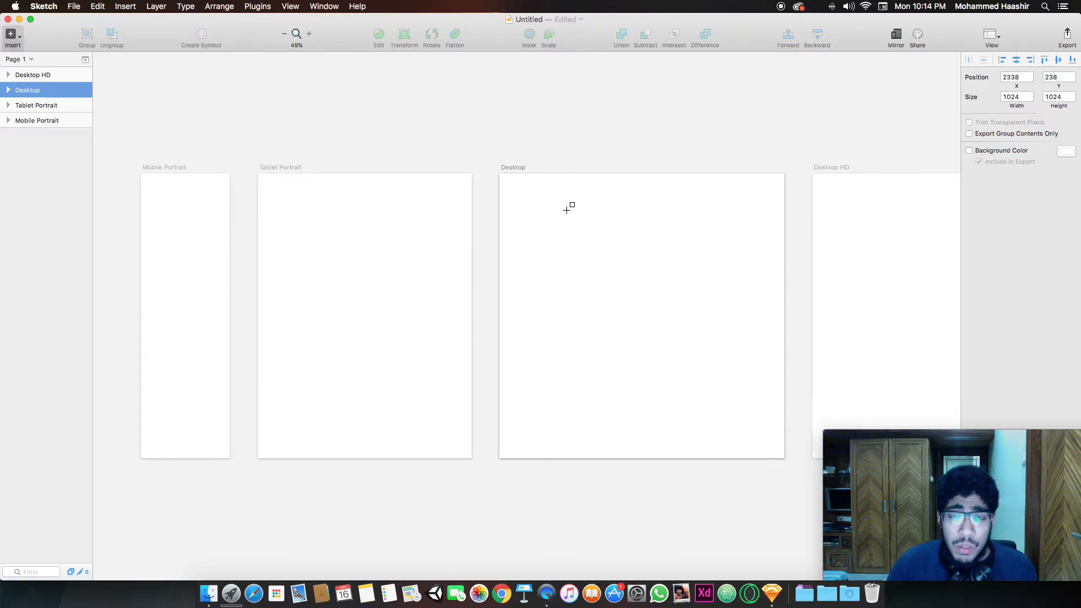
pyautogui.hscroll(15, 567, 210)
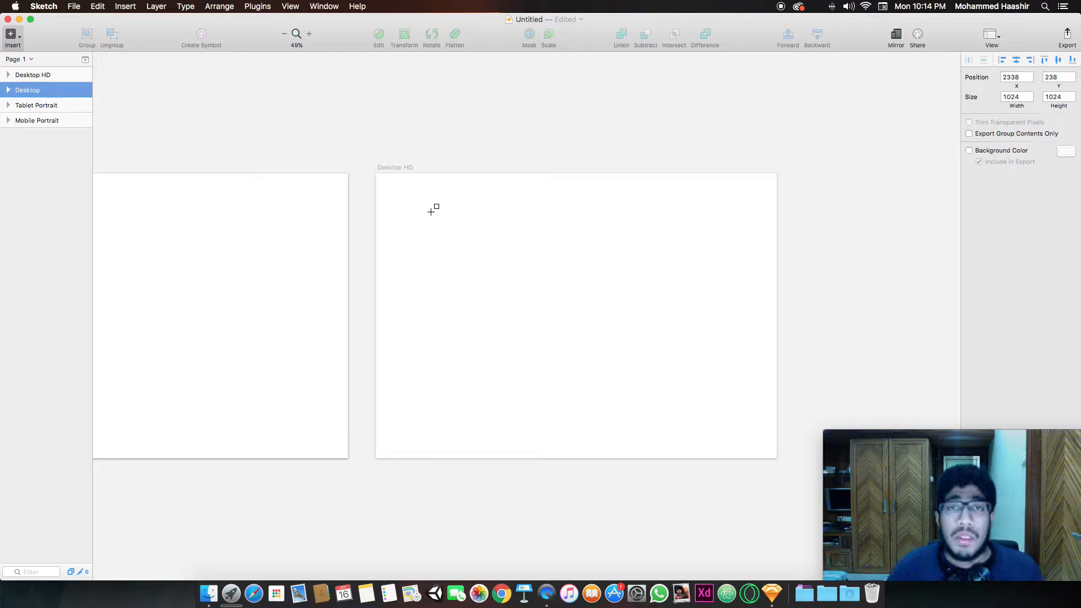
pyautogui.hscroll(-15, 431, 211)
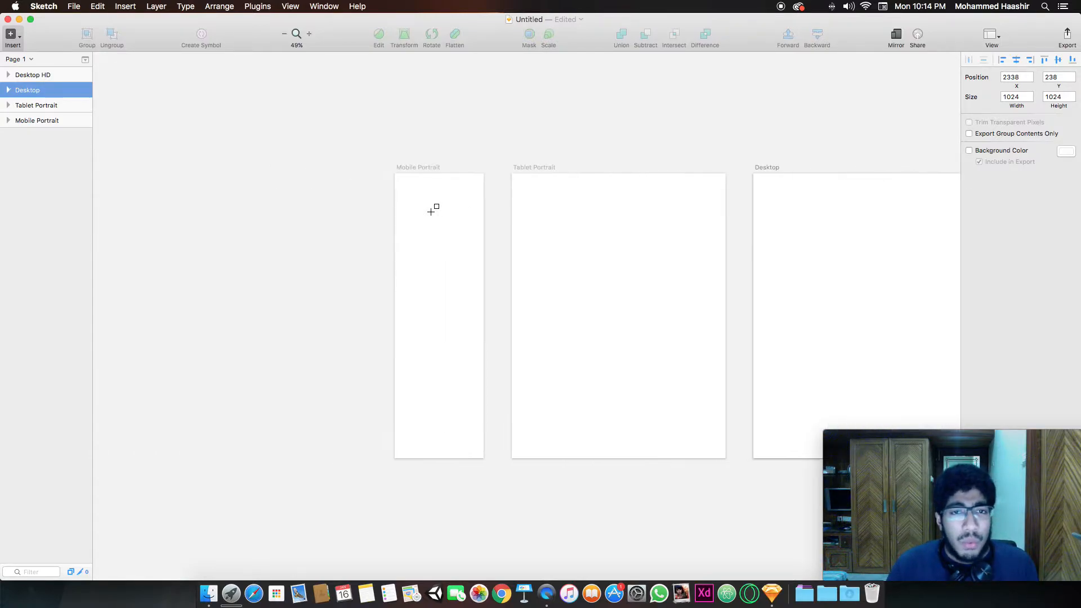
pyautogui.hscroll(10, 431, 211)
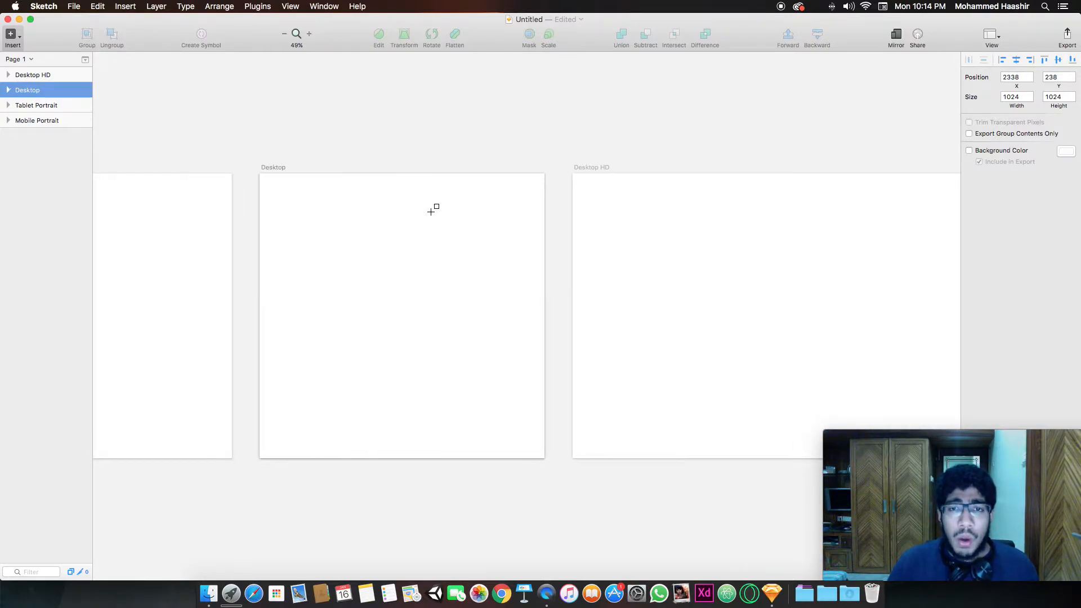
pyautogui.hscroll(5, 431, 211)
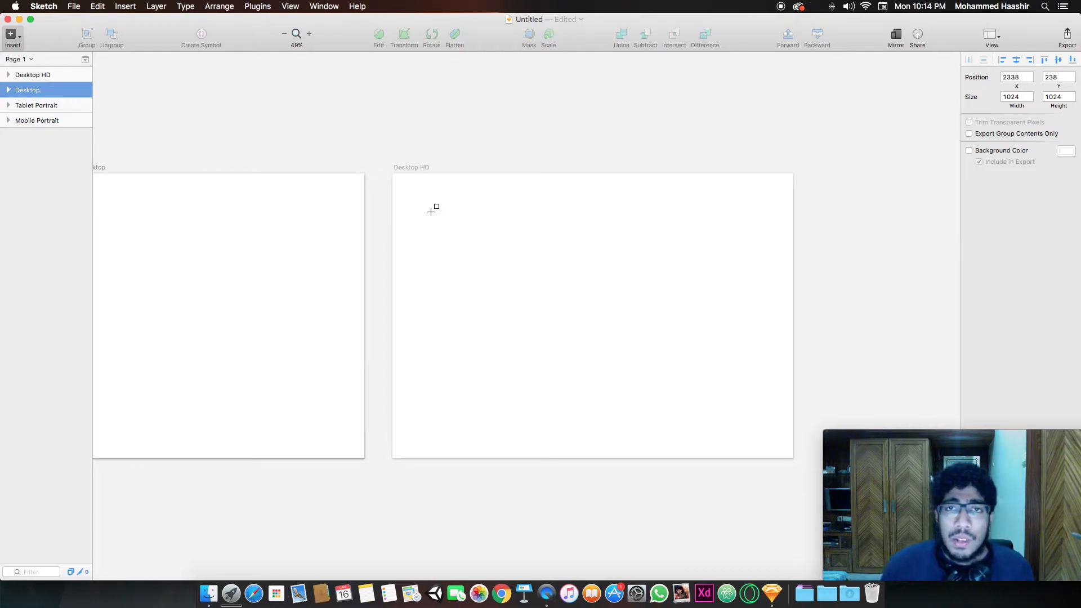
pyautogui.scroll(5, 431, 211)
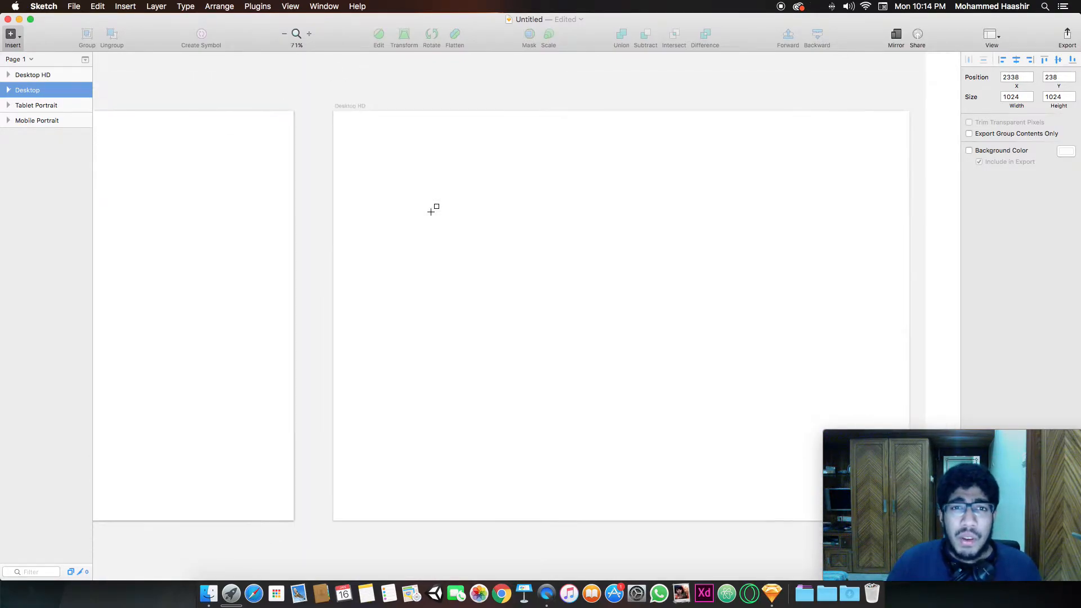
pyautogui.hscroll(3, 431, 211)
pyautogui.scroll(1, 434, 208)
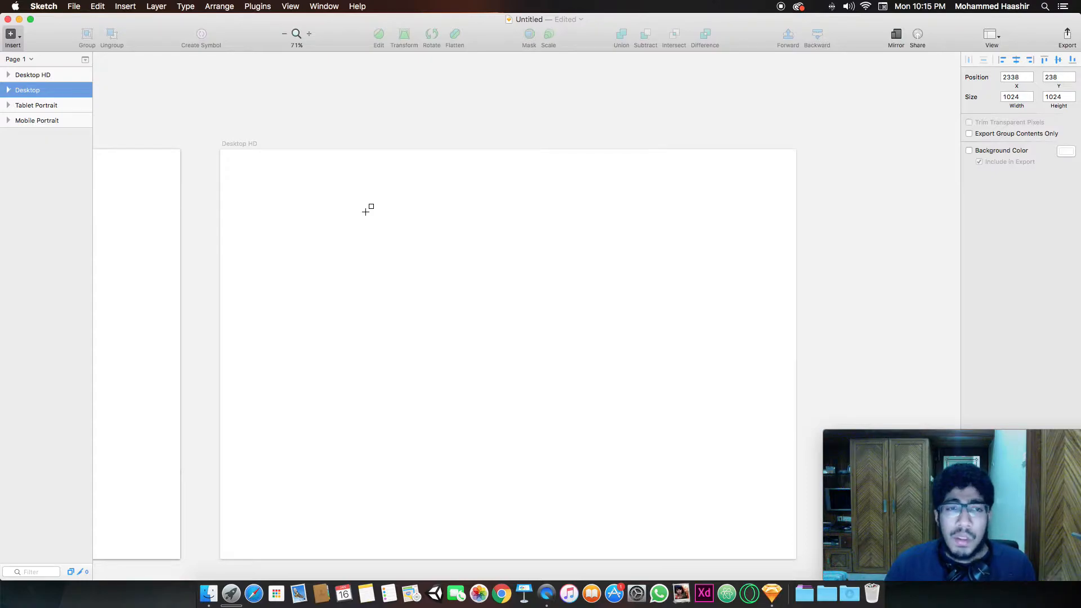
pyautogui.moveTo(365, 212); pyautogui.dragTo(642, 284)
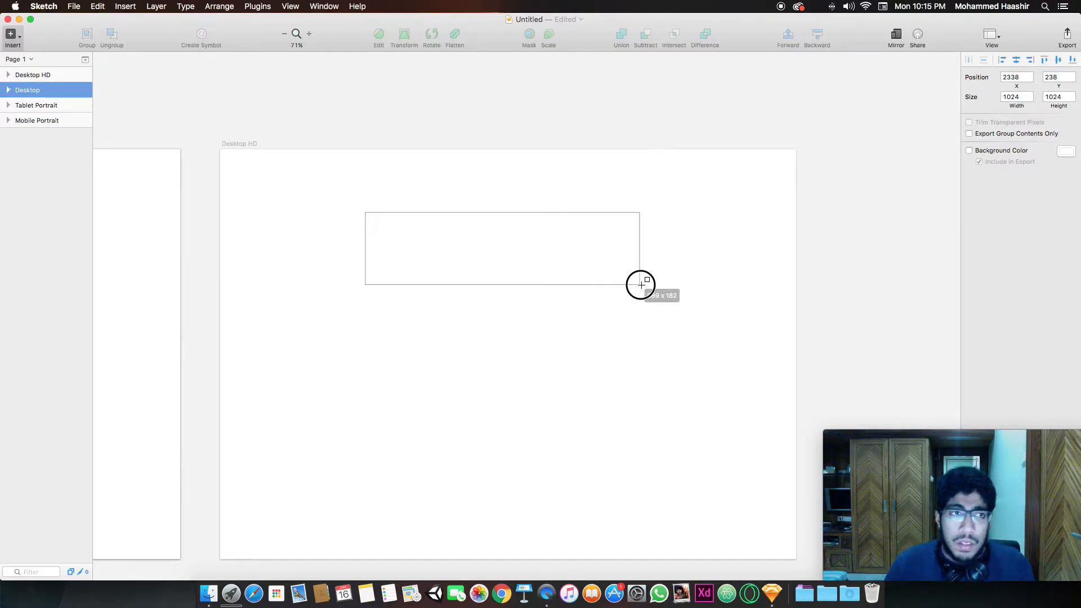
pyautogui.moveTo(641, 285); pyautogui.dragTo(721, 313)
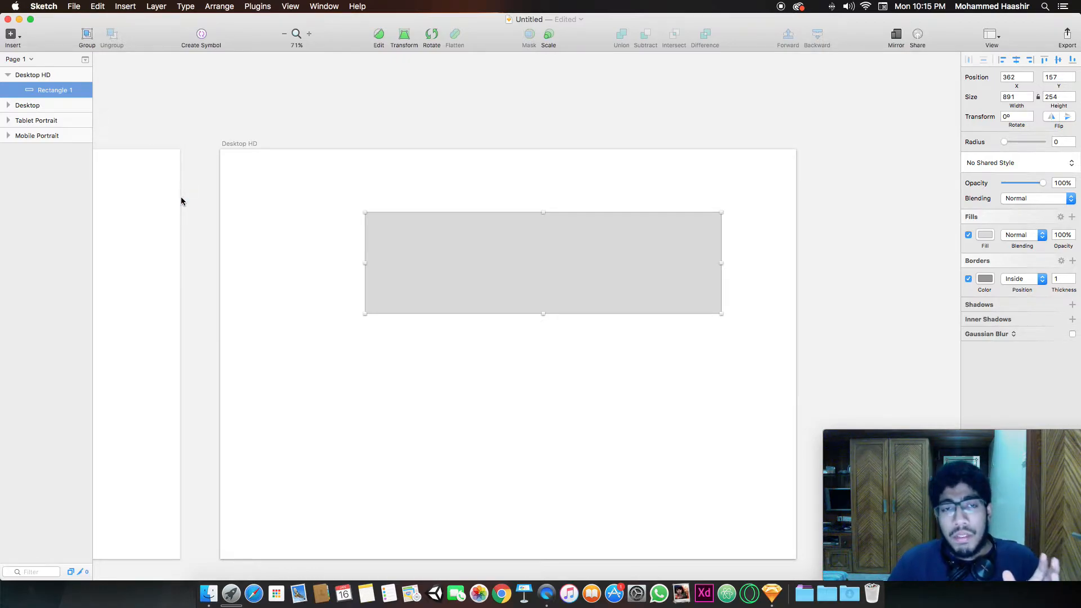
# Draw an oval about 352 × 345 px below the rectangle on the Desktop HD artboard, and delete it.
pyautogui.press('o')
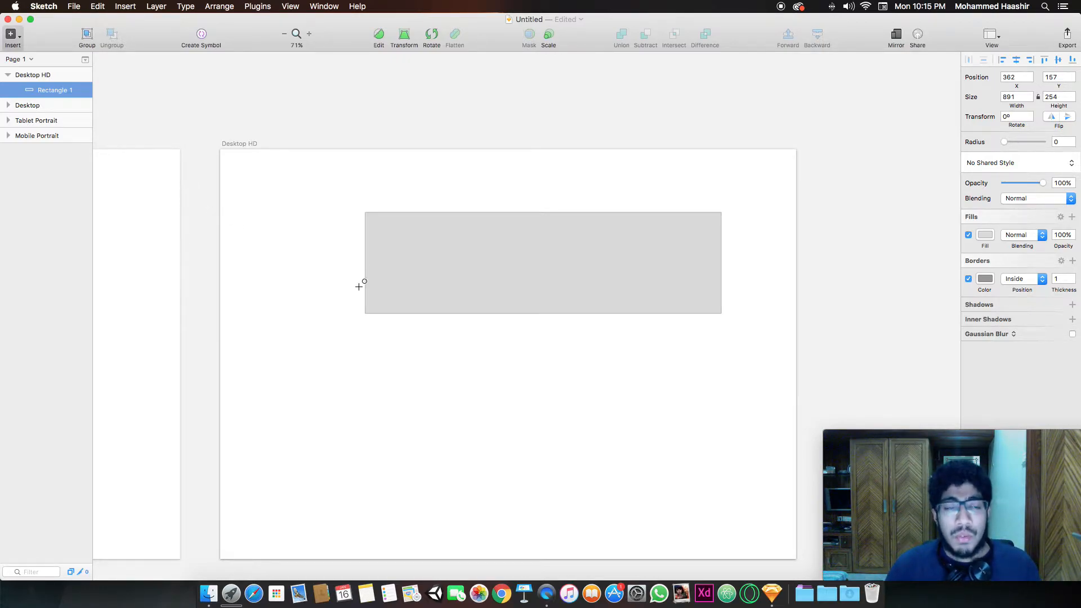
pyautogui.moveTo(302, 346); pyautogui.dragTo(444, 485)
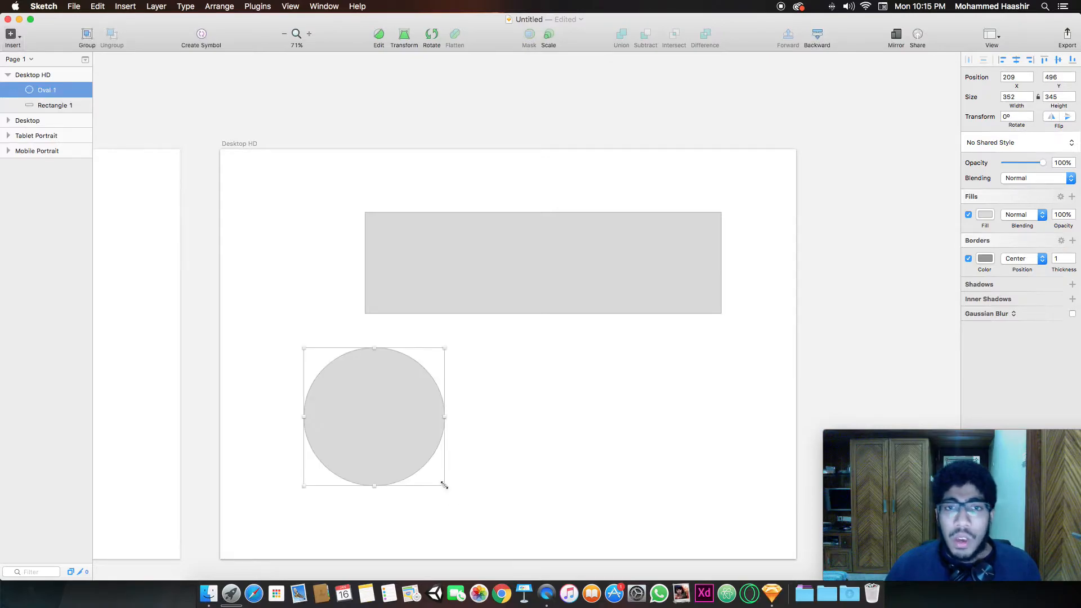
pyautogui.press('Delete')
# Draw a second rectangle about 263 × 190 px near the bottom of the Desktop HD artboard.
pyautogui.press('r')
pyautogui.moveTo(381, 442); pyautogui.dragTo(486, 518)
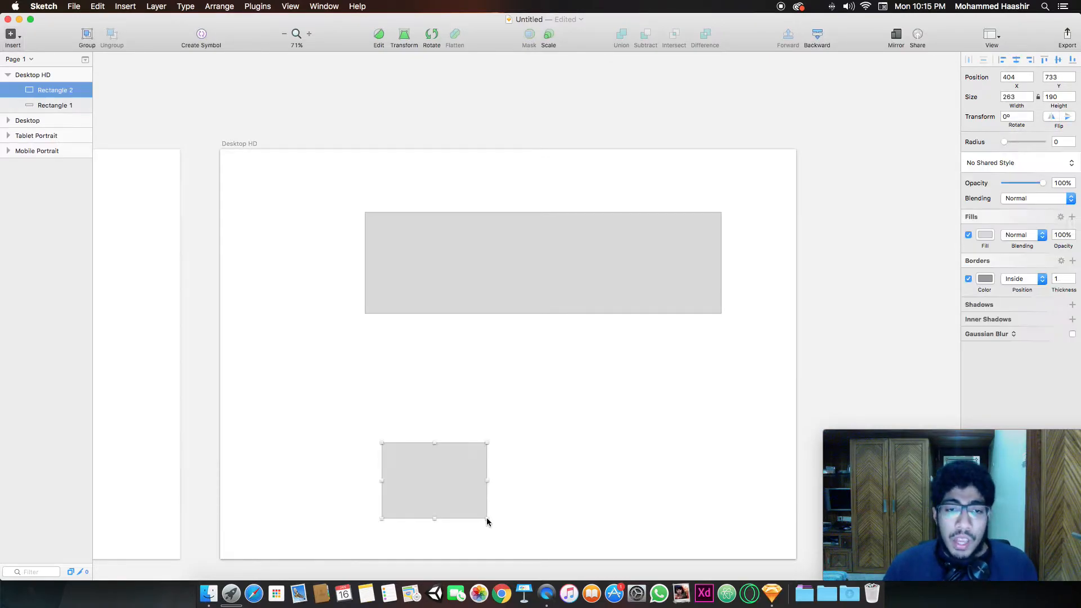
# Delete the small lower rectangle, and try out a text layer with placeholder text in its place before removing it.
pyautogui.press('Delete')
pyautogui.press('t')
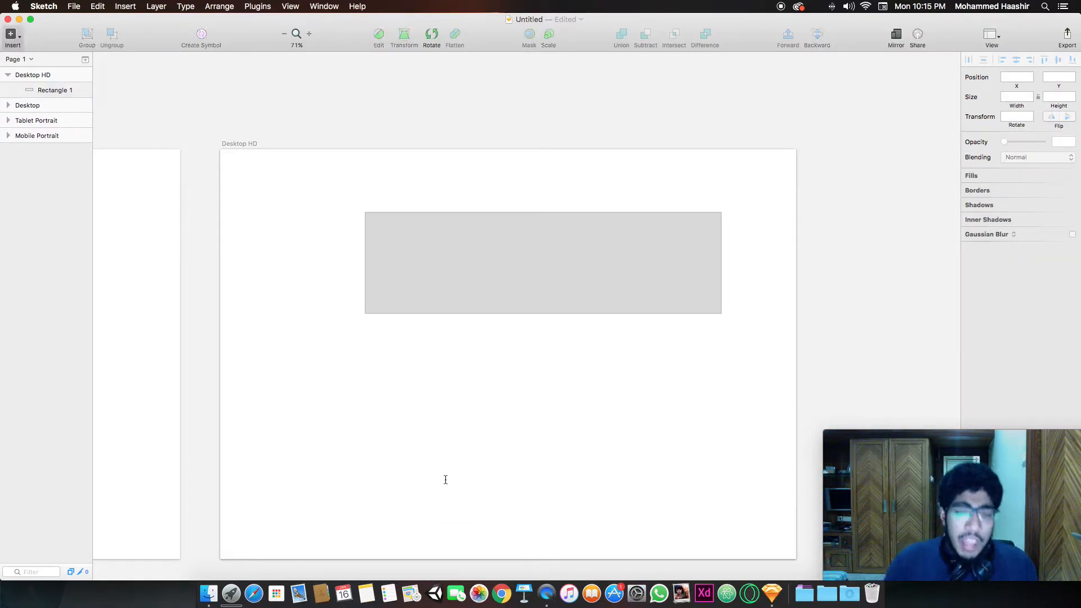
pyautogui.click(446, 479)
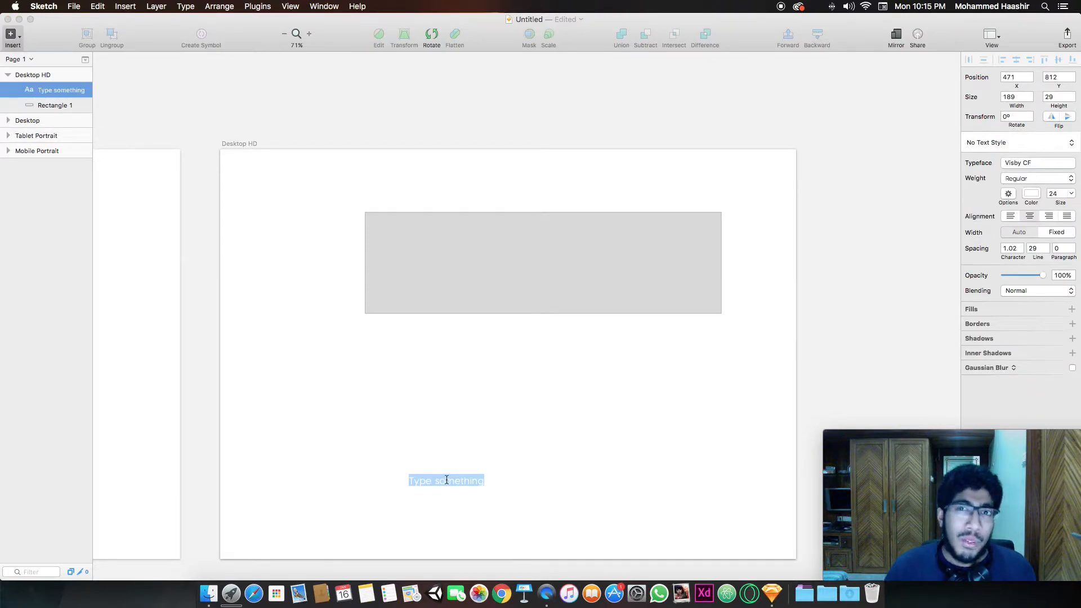
pyautogui.click(437, 441)
pyautogui.click(437, 481)
pyautogui.press('Delete')
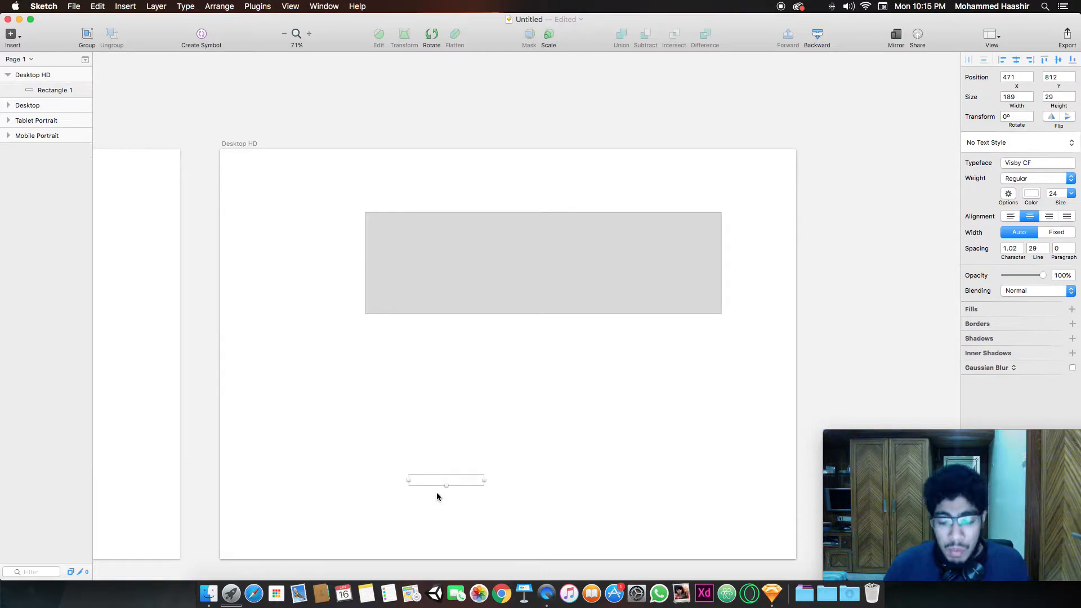
# Draw a polygon about 173 × 197 px with 10 points below the wide rectangle, and delete it.
pyautogui.click(600, 228)
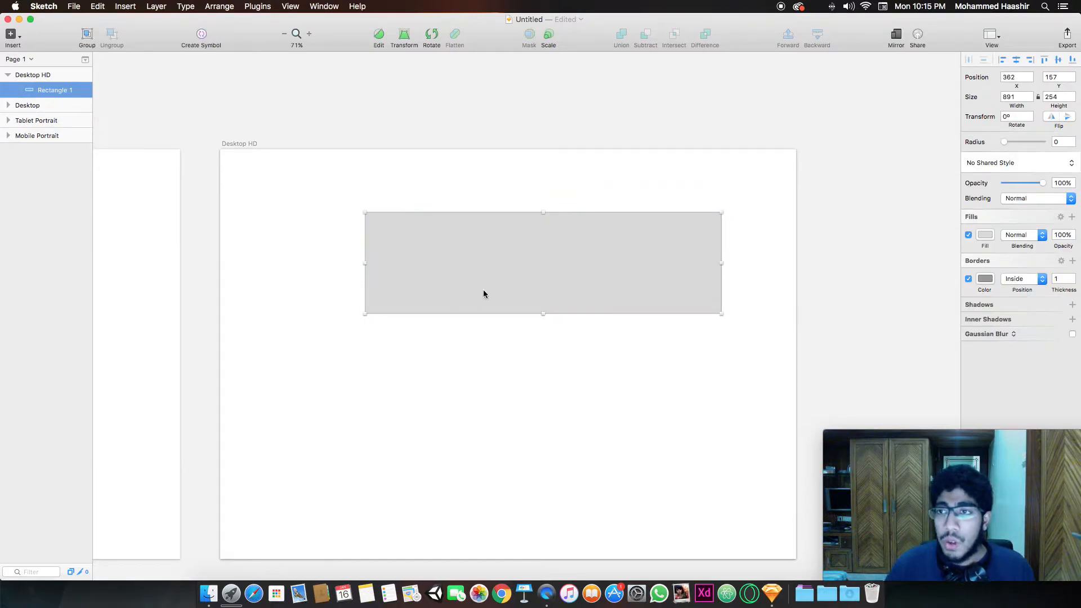
pyautogui.click(11, 35)
pyautogui.moveTo(70, 84)
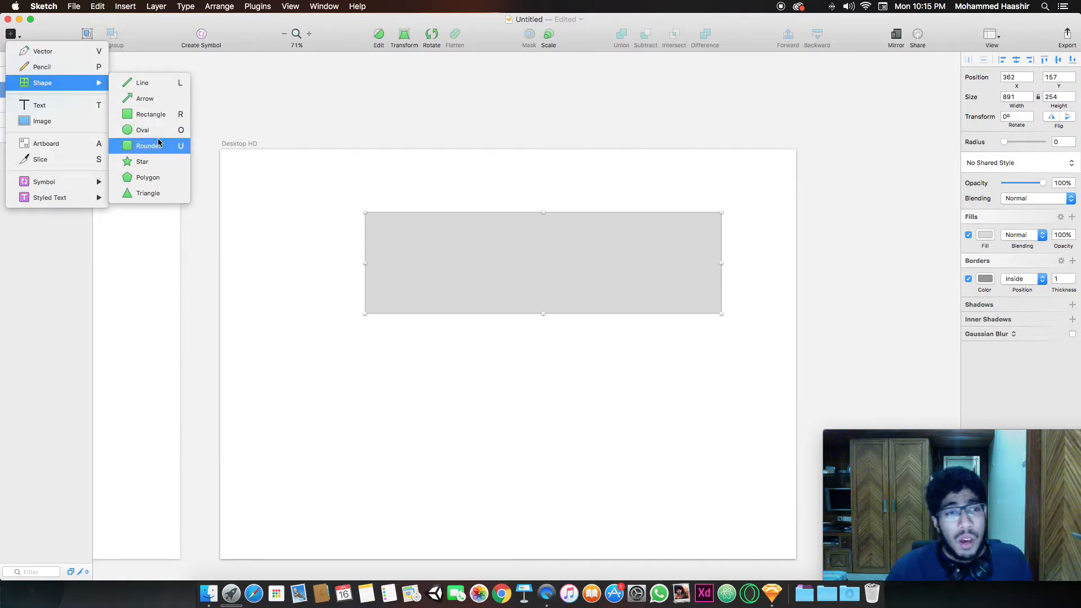
pyautogui.click(153, 183)
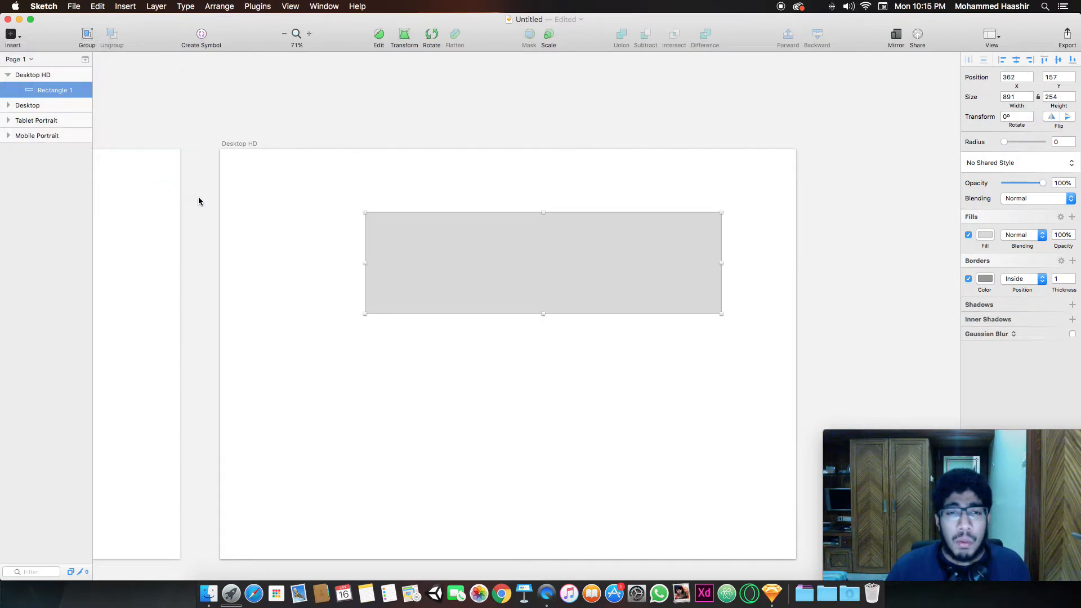
pyautogui.moveTo(340, 316); pyautogui.dragTo(409, 396)
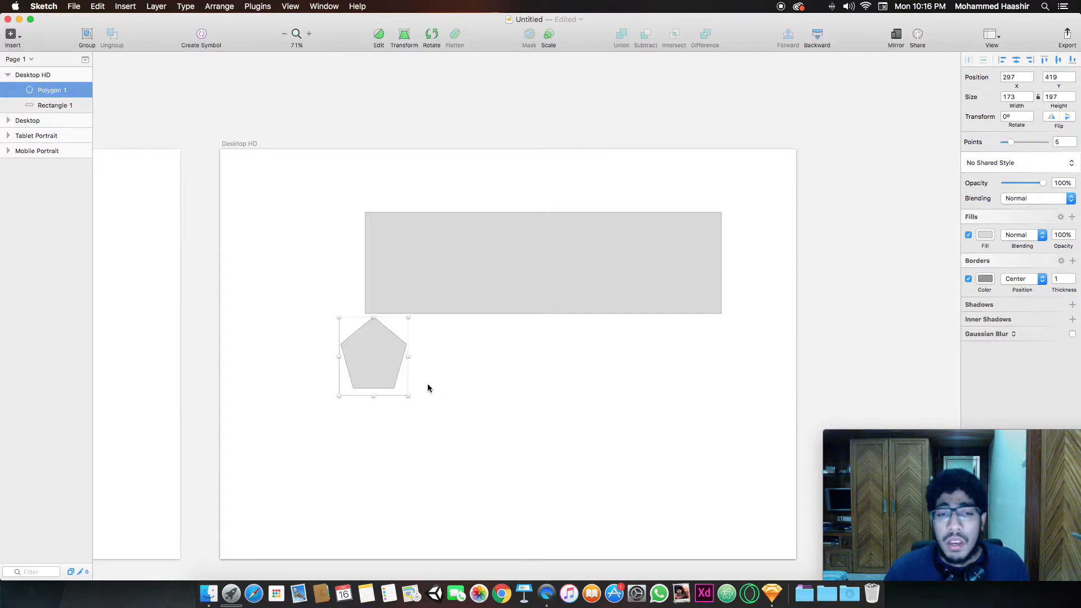
pyautogui.moveTo(1016, 142); pyautogui.dragTo(1048, 179)
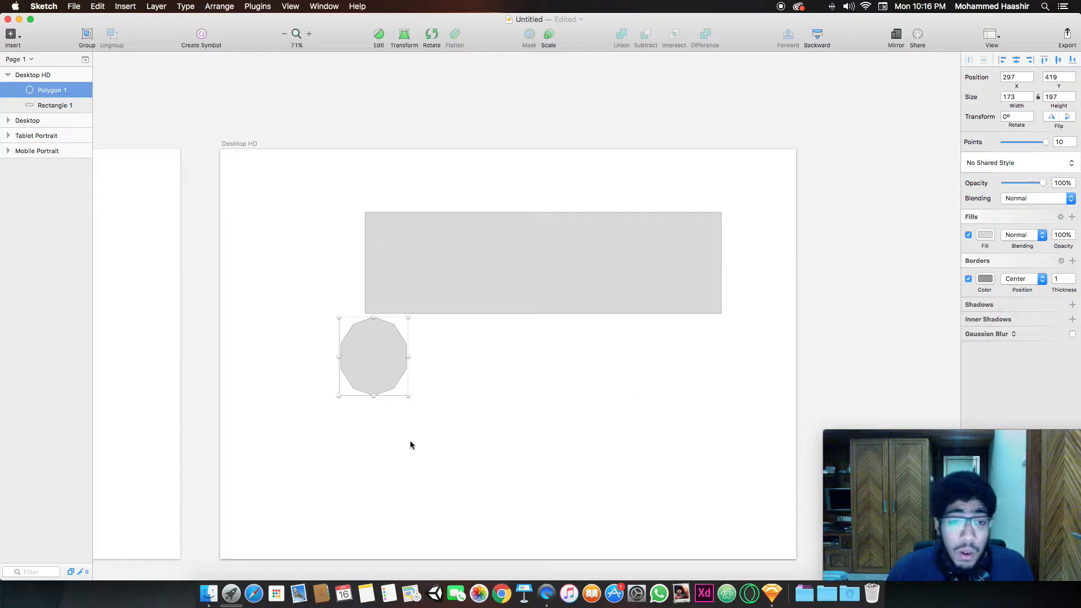
pyautogui.press('Delete')
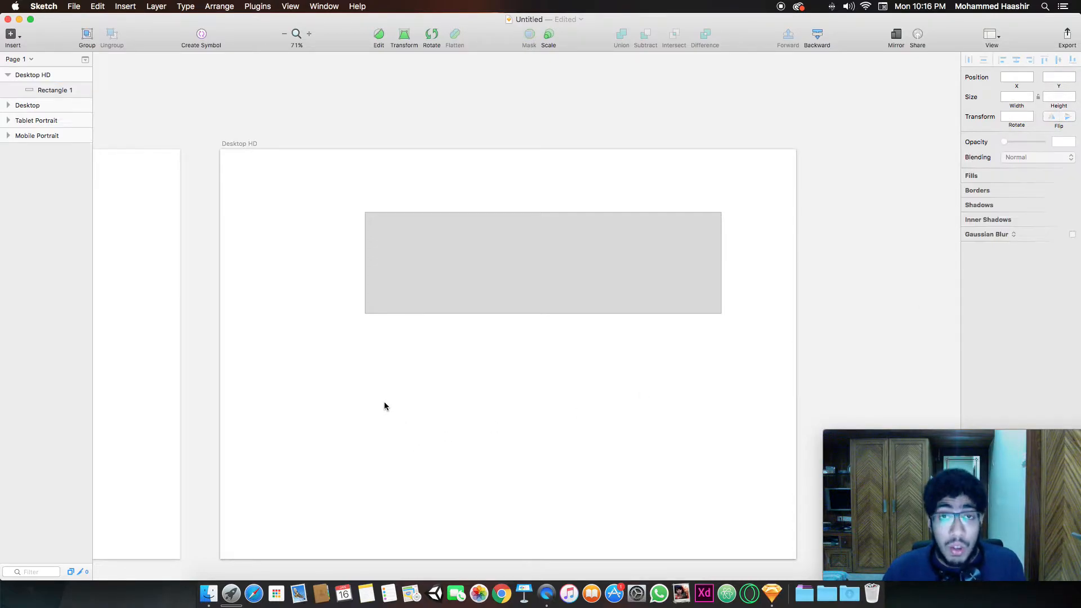
# Move the rectangle to the upper edge of the Desktop HD artboard and stretch it to the full 1440 px width.
pyautogui.moveTo(502, 268); pyautogui.dragTo(468, 208)
pyautogui.moveTo(333, 200); pyautogui.dragTo(220, 201)
pyautogui.moveTo(686, 201); pyautogui.dragTo(796, 210)
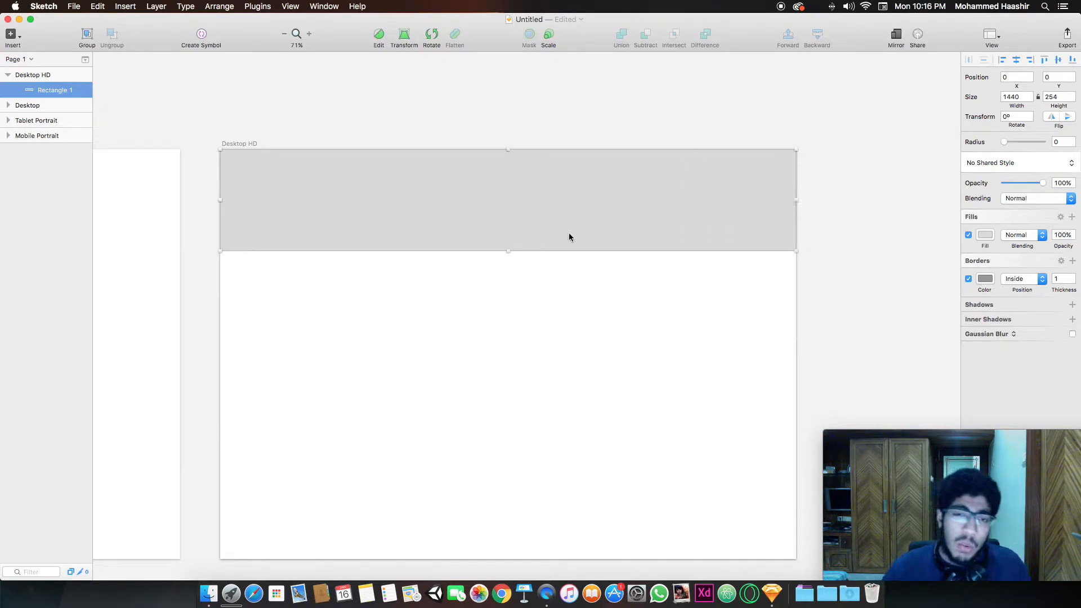
# Reduce the full-width rectangle's height to about 171 px and turn off its border.
pyautogui.moveTo(507, 252); pyautogui.dragTo(515, 217)
pyautogui.click(968, 280)
pyautogui.click(716, 205)
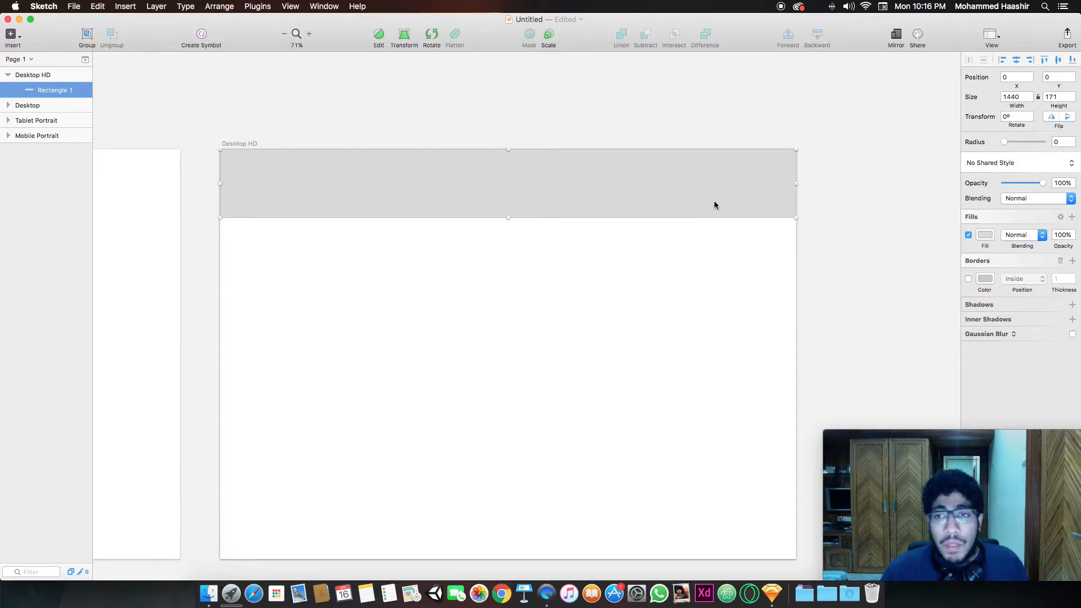
pyautogui.moveTo(796, 183); pyautogui.dragTo(796, 184)
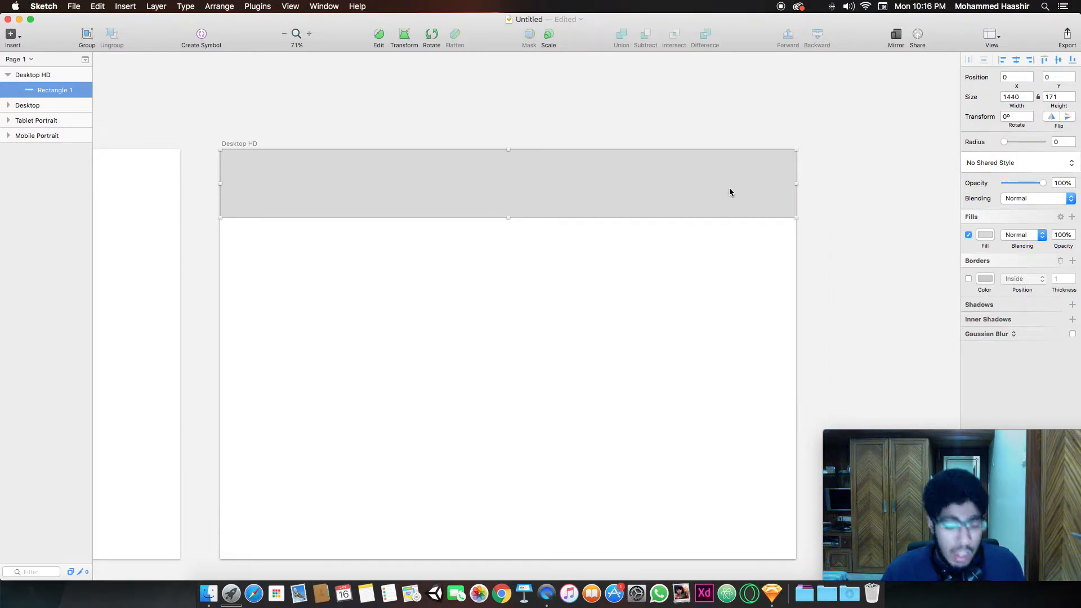
# Duplicate the header rectangle in place and extend the copy downwards to about 611 px tall.
pyautogui.moveTo(659, 180); pyautogui.dragTo(636, 188)
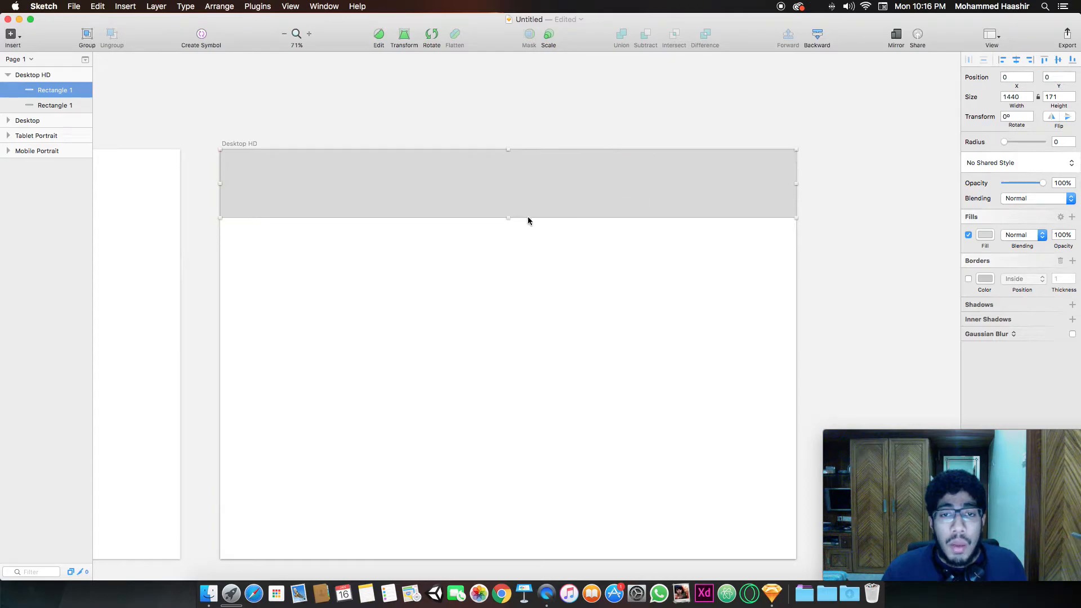
pyautogui.moveTo(504, 217); pyautogui.dragTo(508, 392)
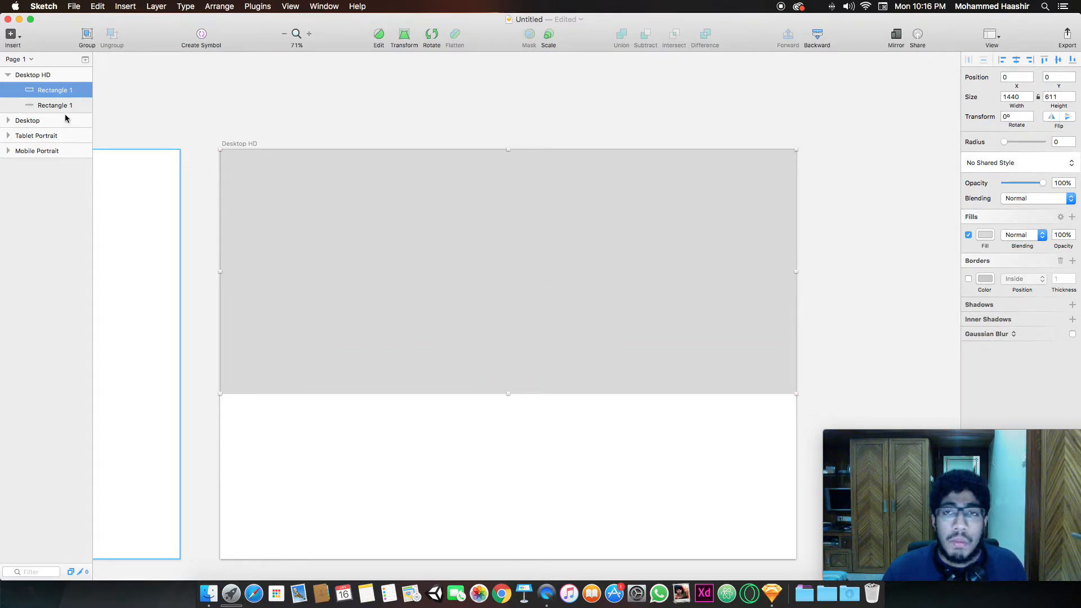
# Bring the 171 px tall rectangle above the taller copy in the layer order.
pyautogui.click(45, 95)
pyautogui.moveTo(44, 97); pyautogui.dragTo(44, 88)
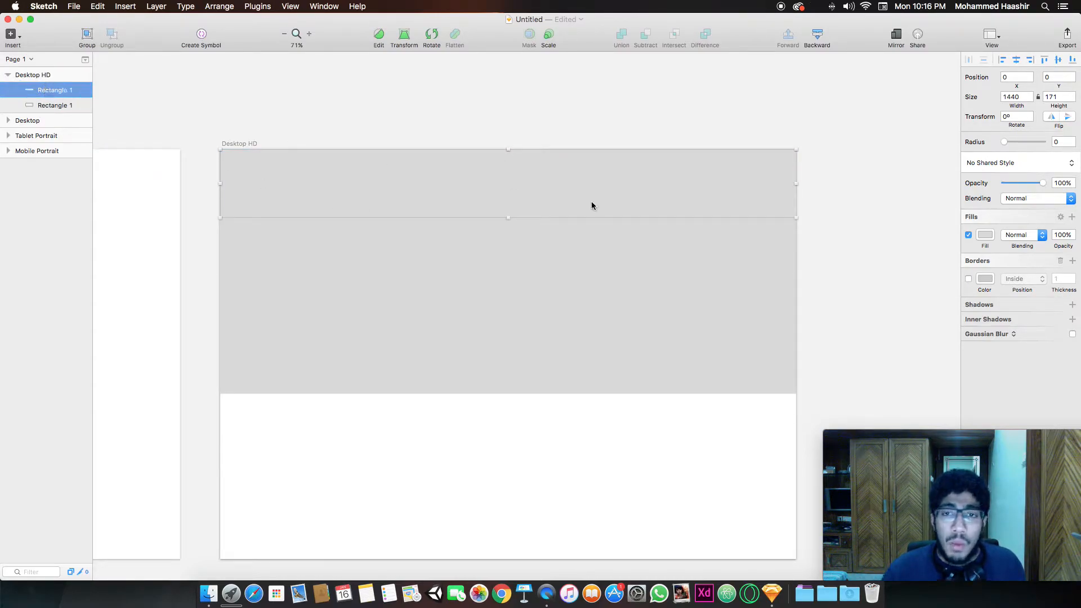
pyautogui.click(204, 218)
pyautogui.click(253, 208)
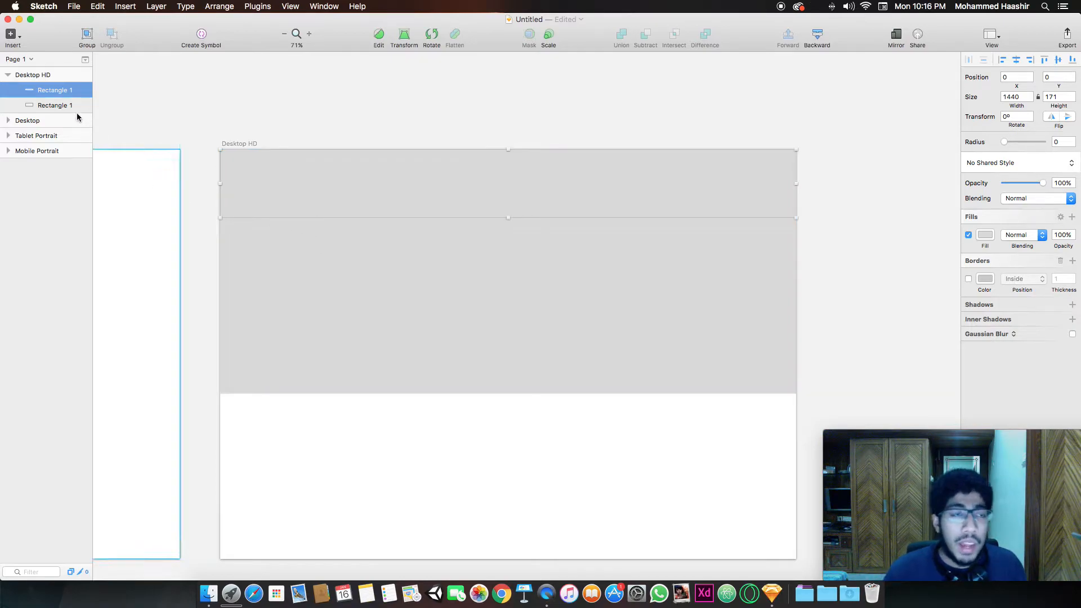
# Check which layer commands are available for the upper rectangle without applying any.
pyautogui.rightClick(312, 183)
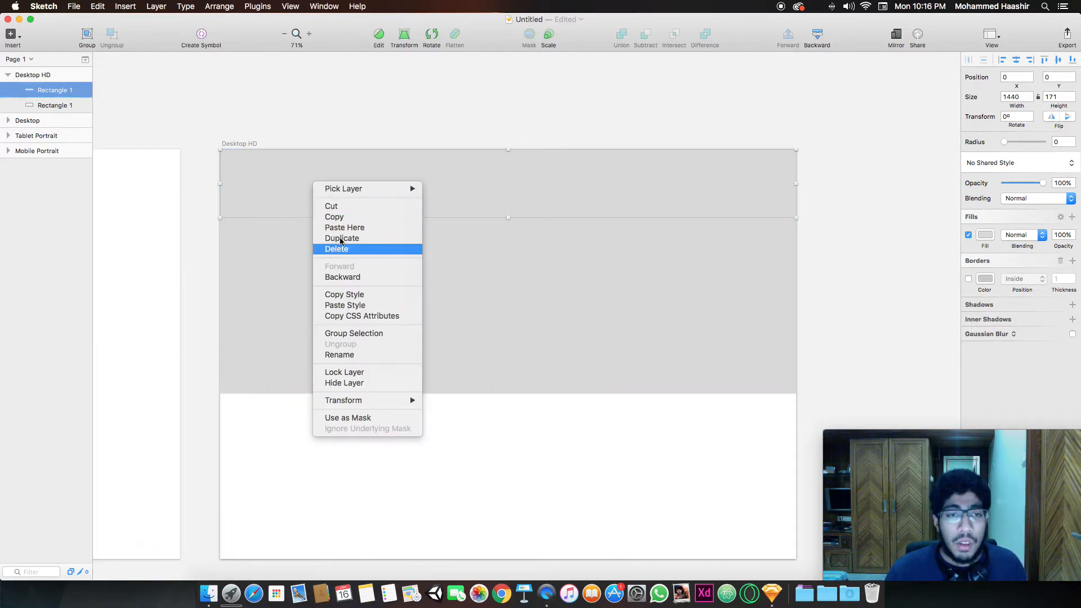
pyautogui.click(197, 255)
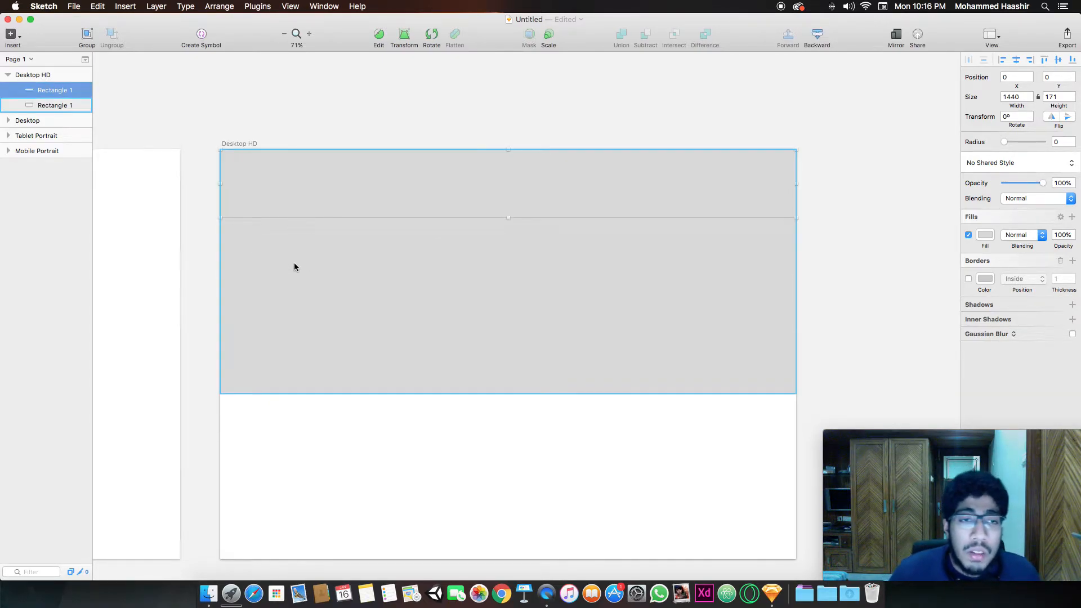
pyautogui.click(285, 133)
pyautogui.click(291, 193)
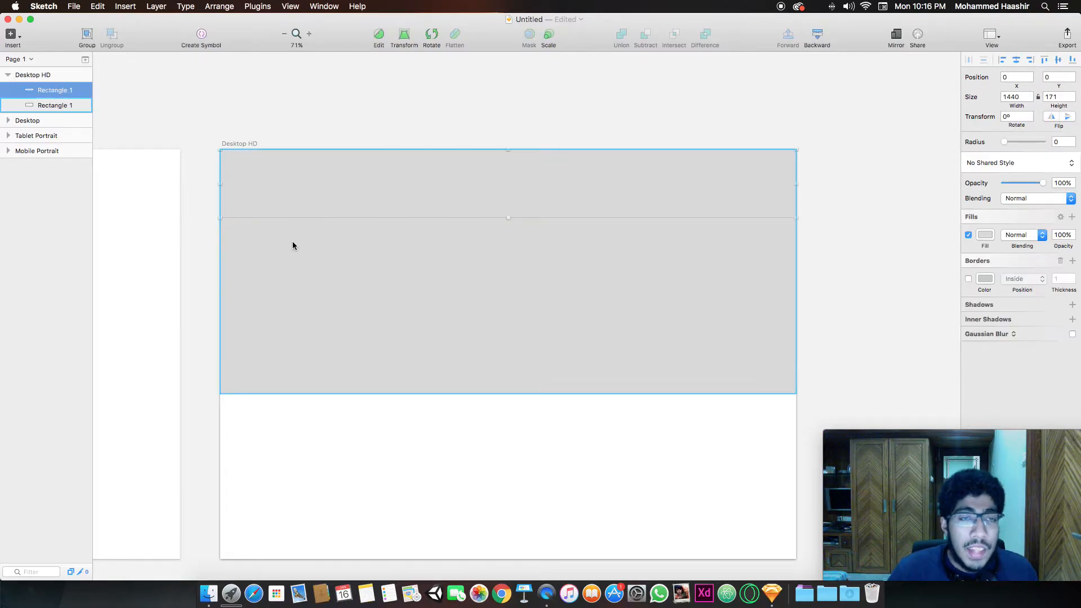
# Try changing the stacking order of the two rectangles, and undo the change.
pyautogui.click(44, 106)
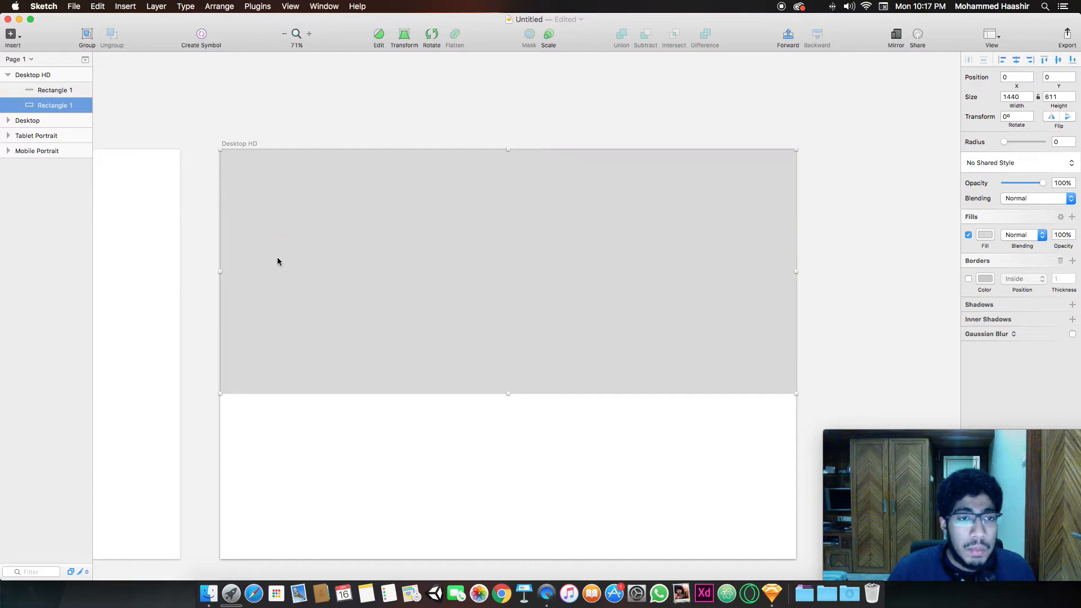
pyautogui.moveTo(51, 87)
pyautogui.mouseDown()
pyautogui.moveTo(52, 106)
pyautogui.moveTo(47, 88)
pyautogui.mouseUp()
pyautogui.press('super+z')
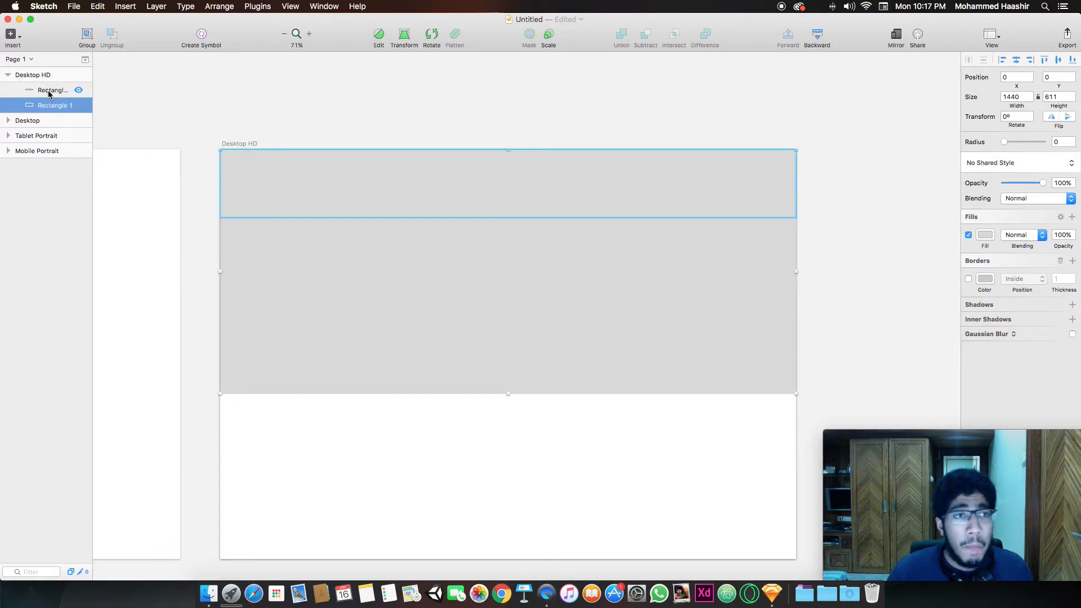
# Change the fill of the 171 px tall header rectangle to white.
pyautogui.click(49, 91)
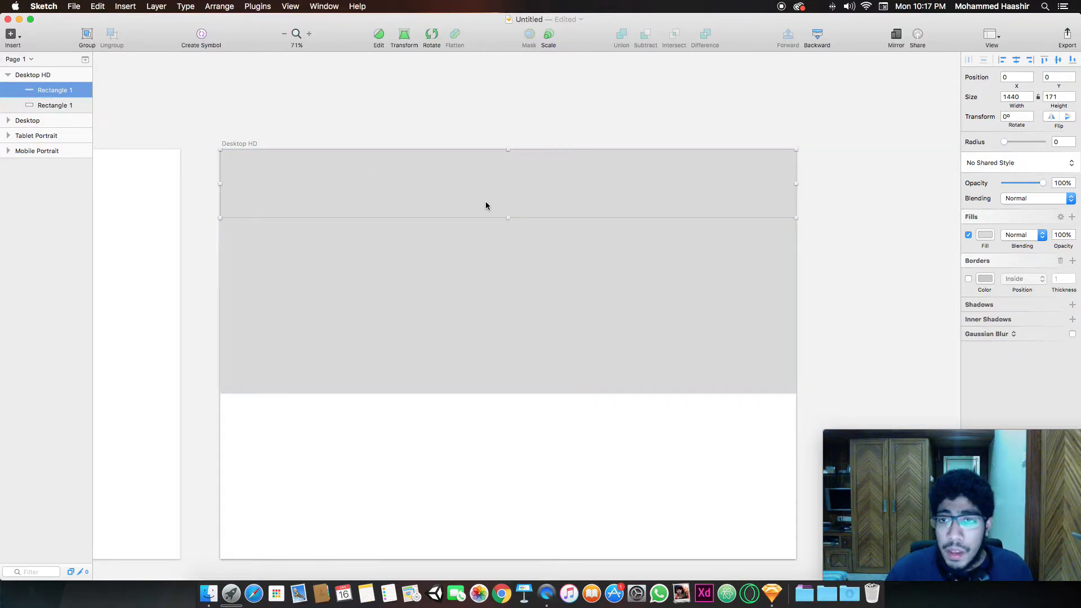
pyautogui.click(985, 235)
pyautogui.moveTo(1002, 286); pyautogui.dragTo(796, 182)
pyautogui.click(834, 193)
pyautogui.click(788, 184)
# Switch the taller rectangle's fill from a solid colour to a tiled pattern.
pyautogui.click(660, 256)
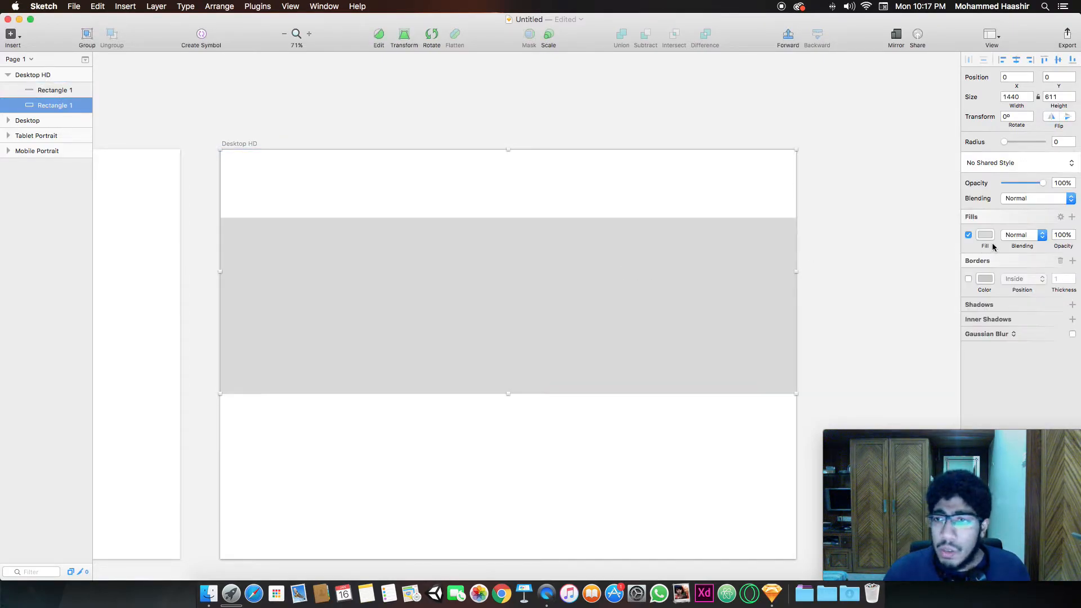
pyautogui.click(985, 234)
pyautogui.scroll(-5, 873, 263)
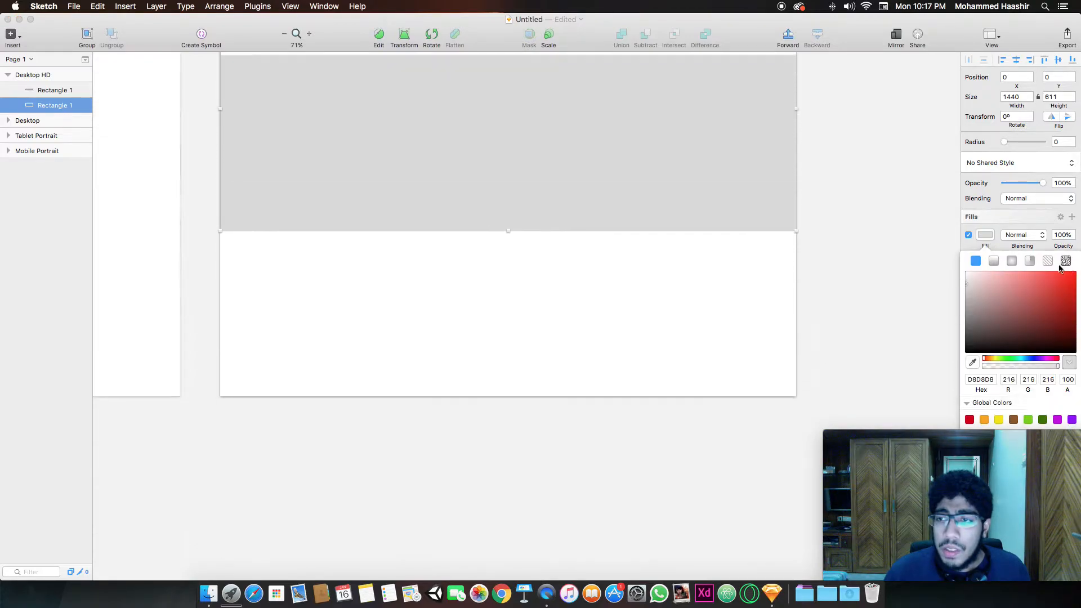
pyautogui.scroll(5, 912, 251)
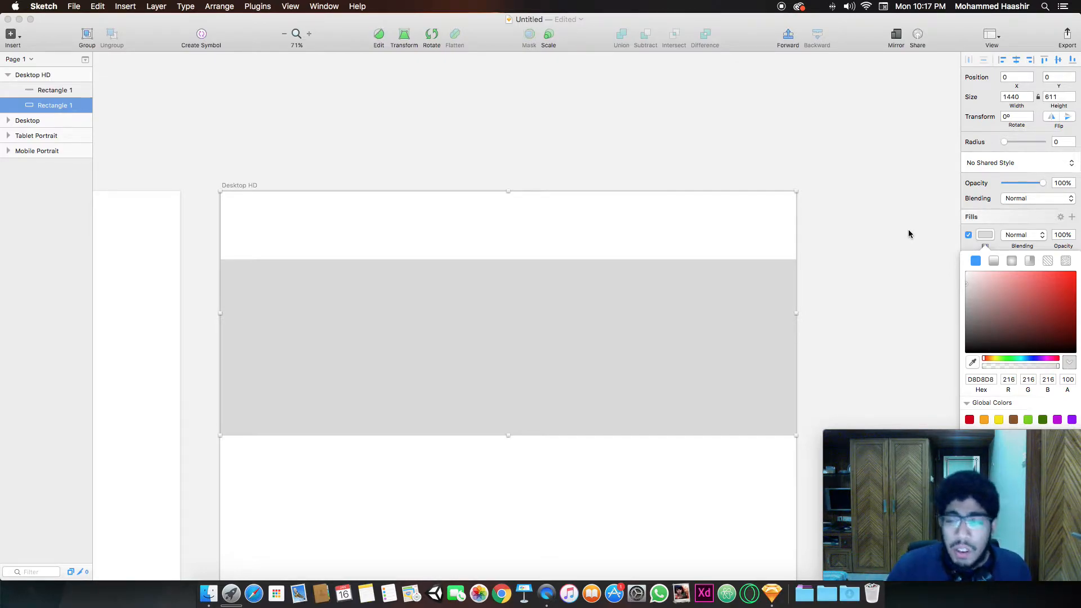
pyautogui.click(1047, 262)
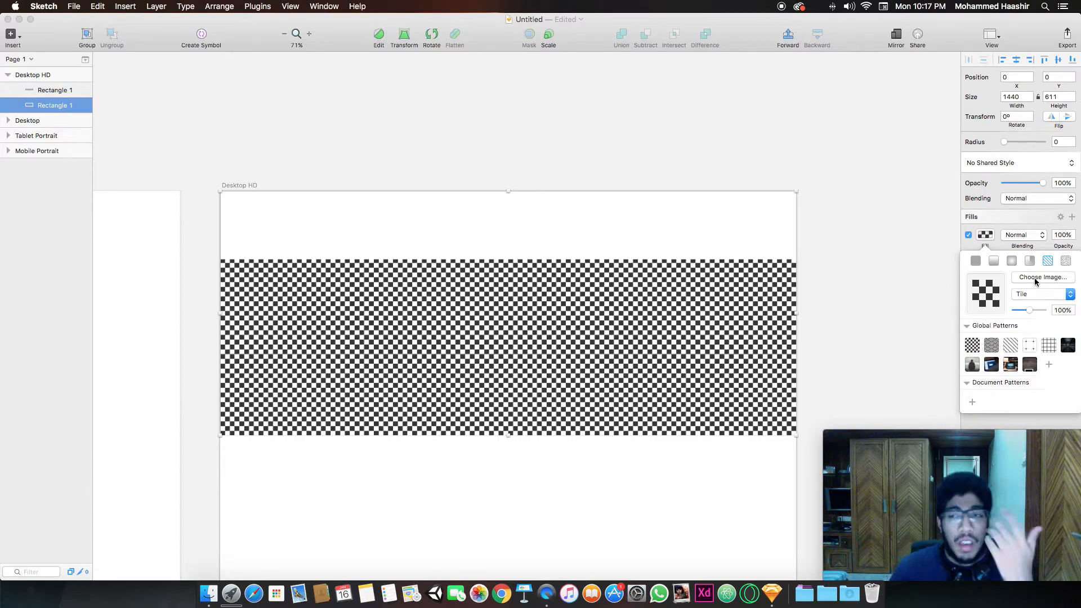
# Try a linear gradient, a solid 979797 grey and an angular gradient as the taller rectangle's fill.
pyautogui.click(995, 262)
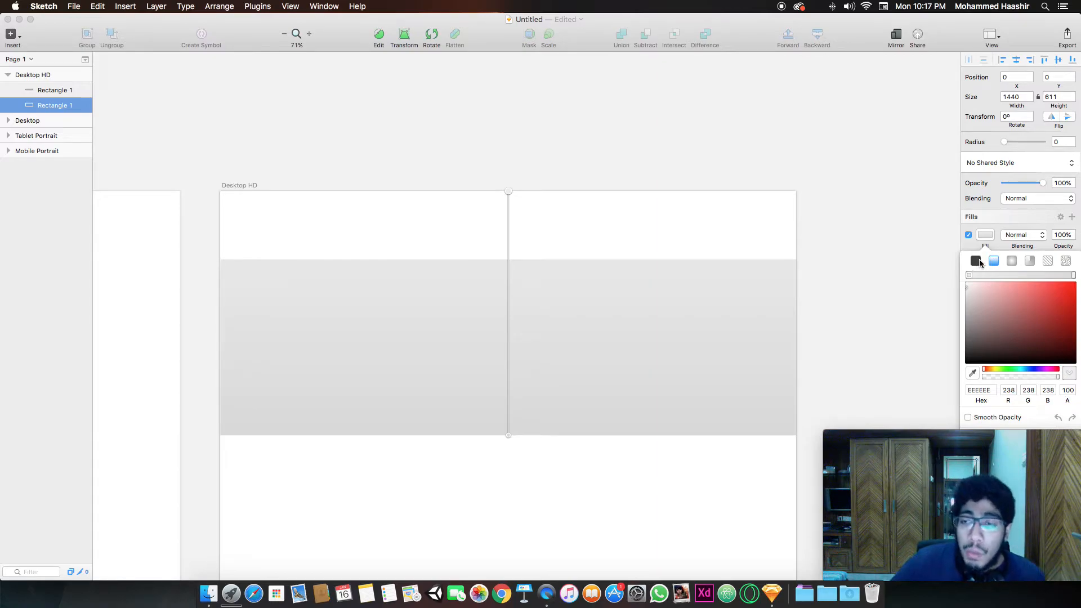
pyautogui.click(978, 262)
pyautogui.click(981, 289)
pyautogui.moveTo(981, 291); pyautogui.dragTo(855, 307)
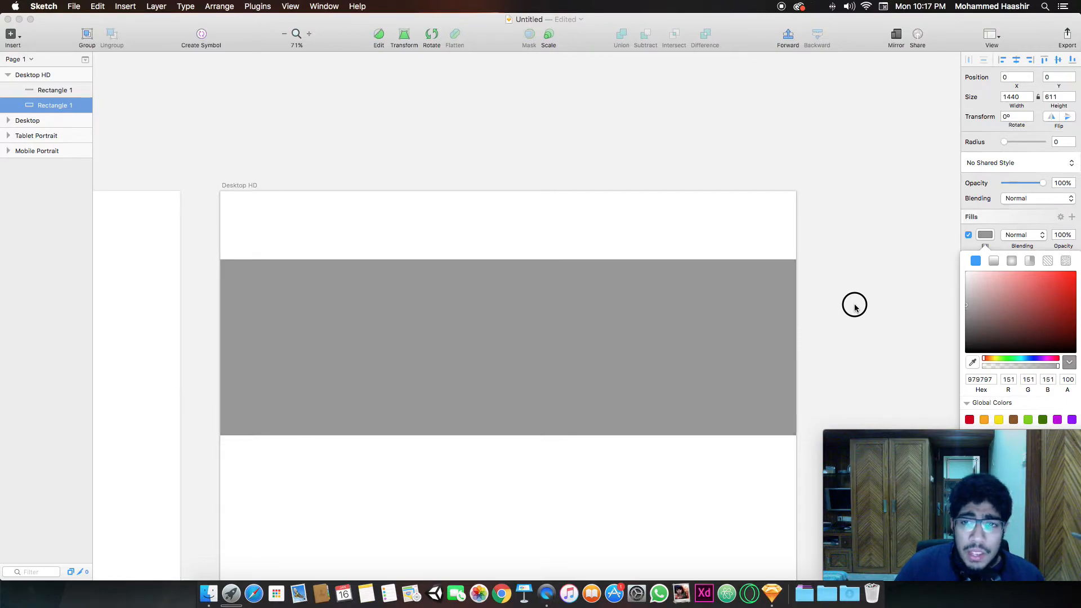
pyautogui.click(1029, 260)
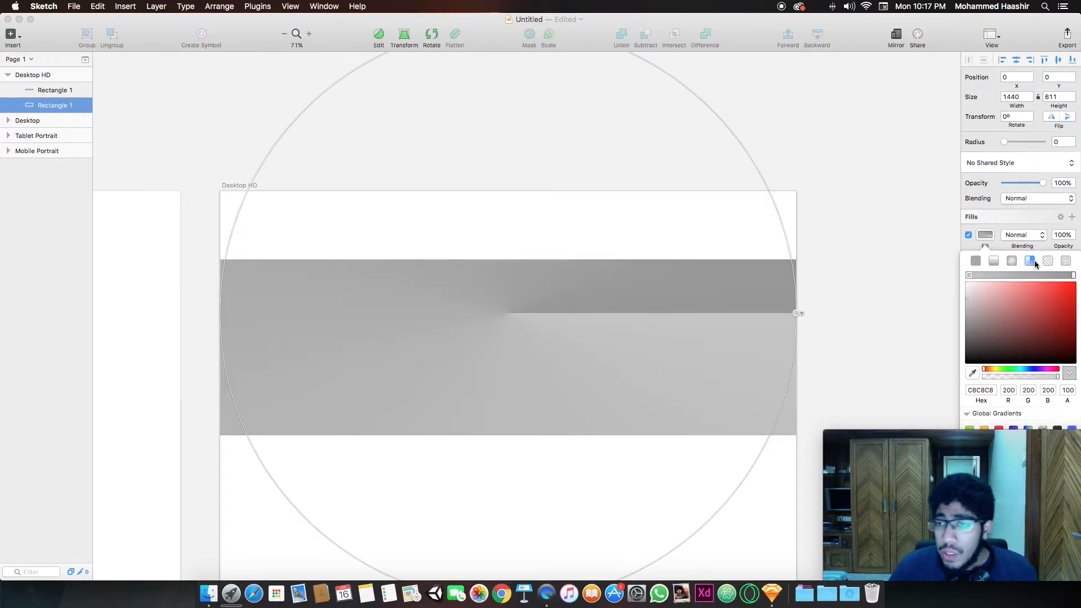
# Fill the taller rectangle with the global pattern photo of a man seen from behind, keeping the Tile mode.
pyautogui.click(1048, 261)
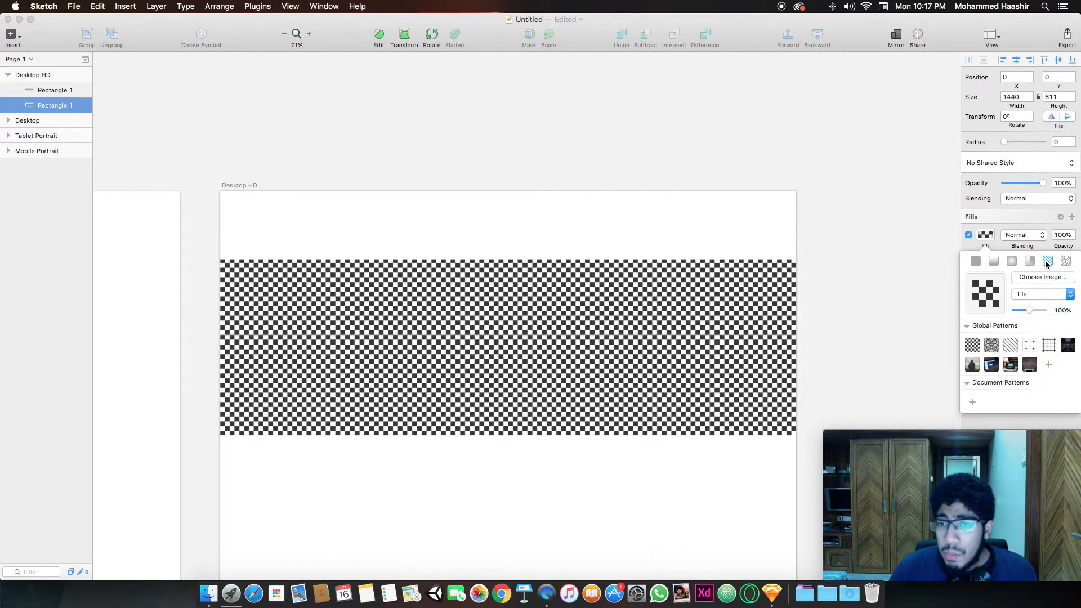
pyautogui.click(972, 365)
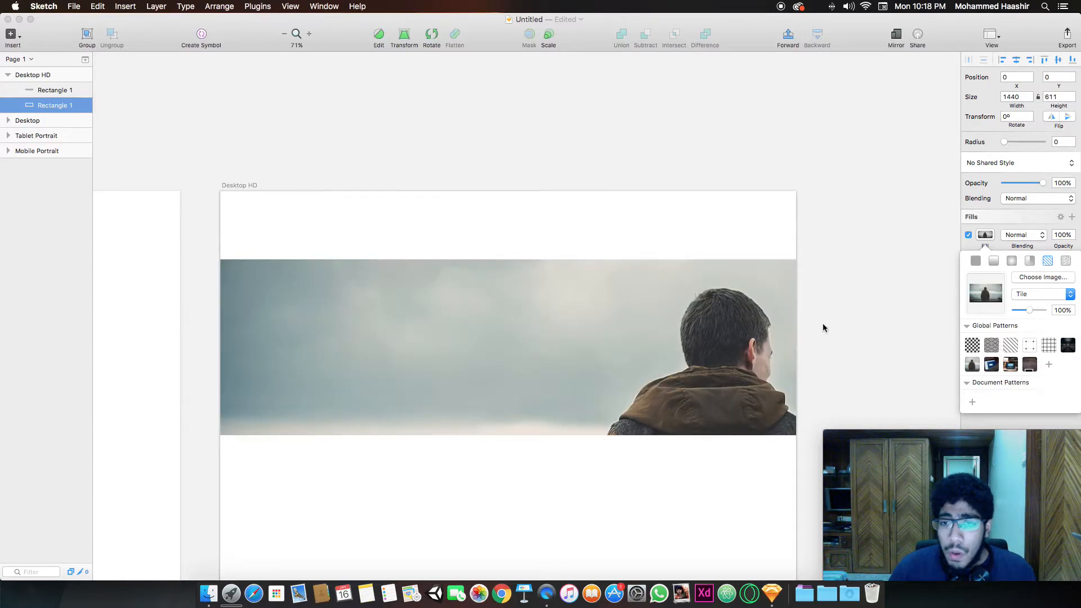
pyautogui.click(1018, 294)
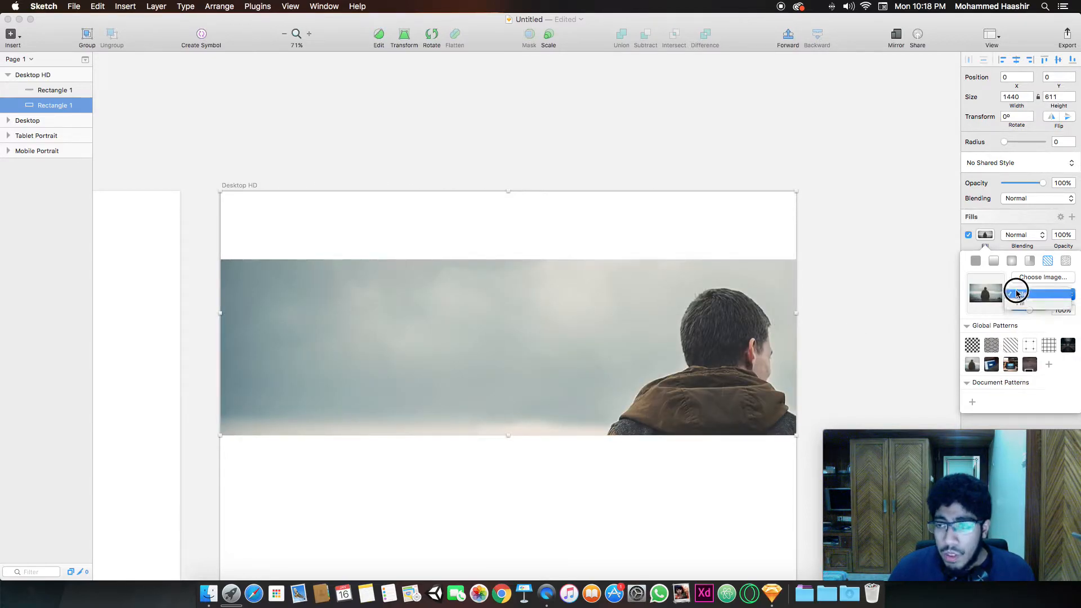
pyautogui.click(921, 306)
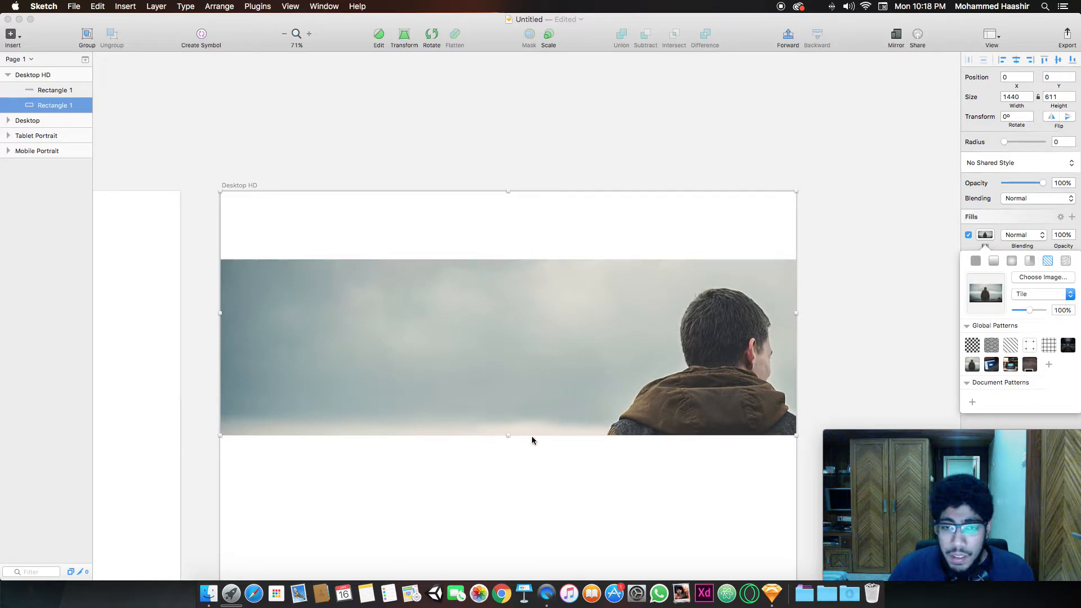
# Scale the tiled photo fill to about 82% and deselect the rectangle.
pyautogui.moveTo(1029, 310); pyautogui.dragTo(1024, 313)
pyautogui.moveTo(1031, 315); pyautogui.dragTo(1028, 316)
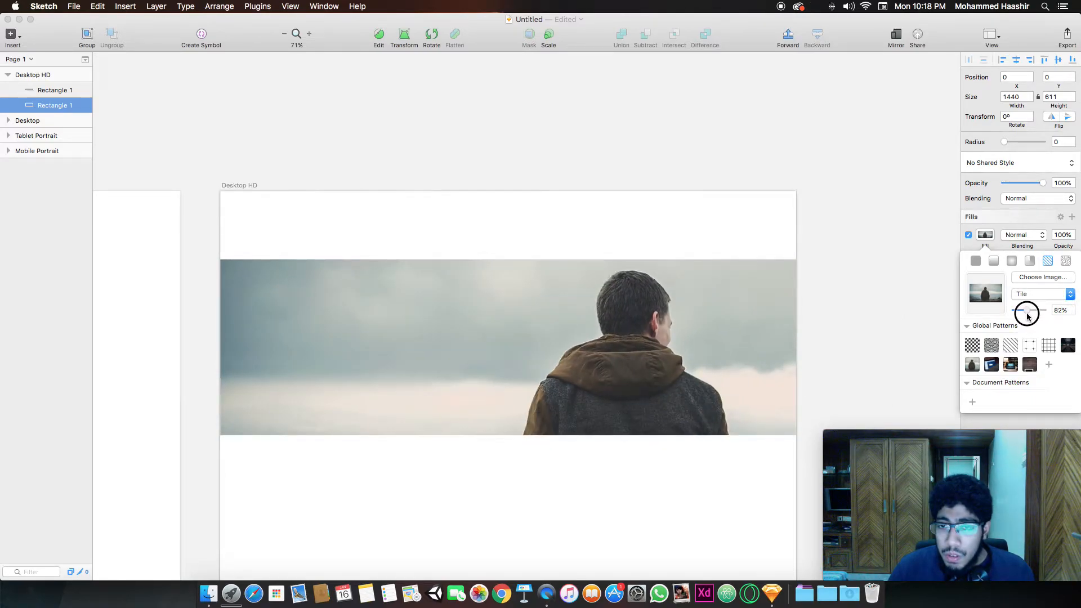
pyautogui.click(867, 335)
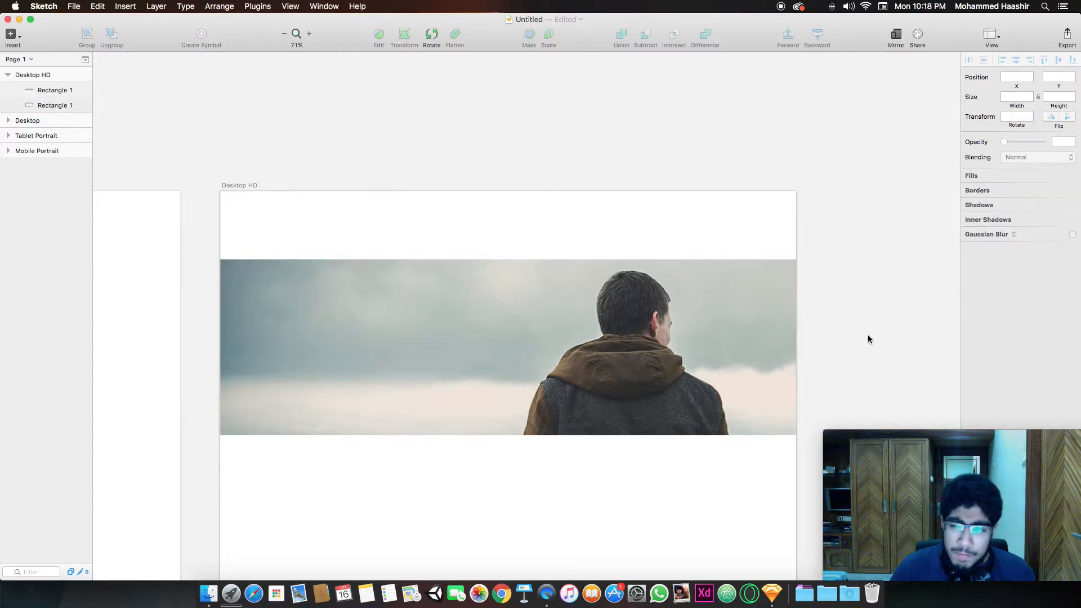
pyautogui.click(655, 225)
pyautogui.moveTo(1037, 187); pyautogui.dragTo(1062, 182)
pyautogui.click(944, 234)
pyautogui.click(726, 246)
pyautogui.press('super+minus')
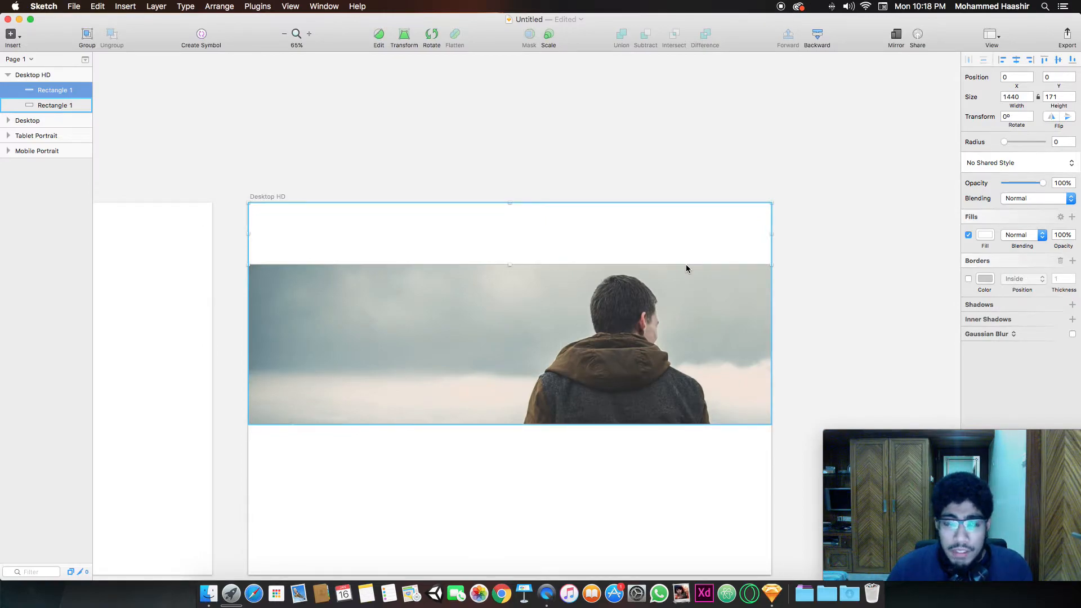
# Try the Fill display mode on the photo rectangle's pattern fill and undo it to return to Tile.
pyautogui.click(692, 295)
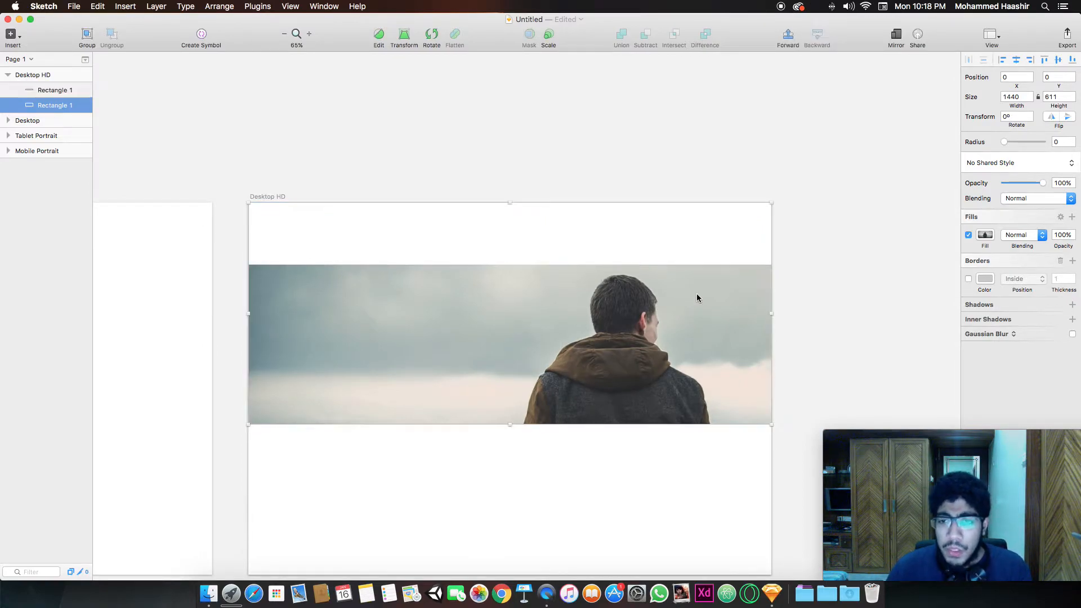
pyautogui.click(985, 235)
pyautogui.click(1031, 294)
pyautogui.click(1020, 303)
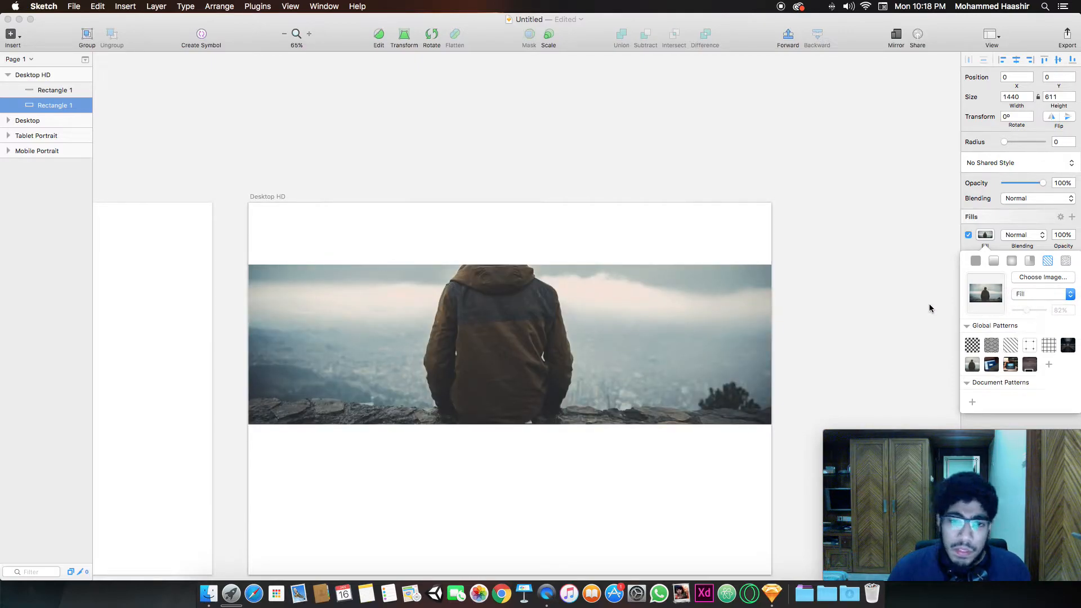
pyautogui.press('super+z')
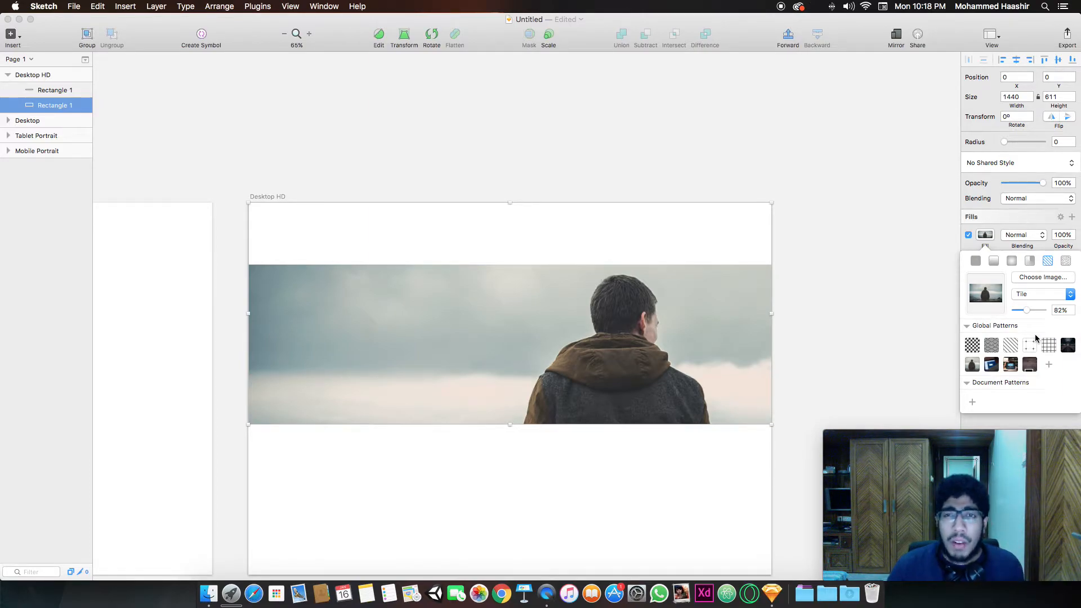
# Add the banner photo to the global patterns, remove that added pattern again and close the fill settings.
pyautogui.click(1050, 366)
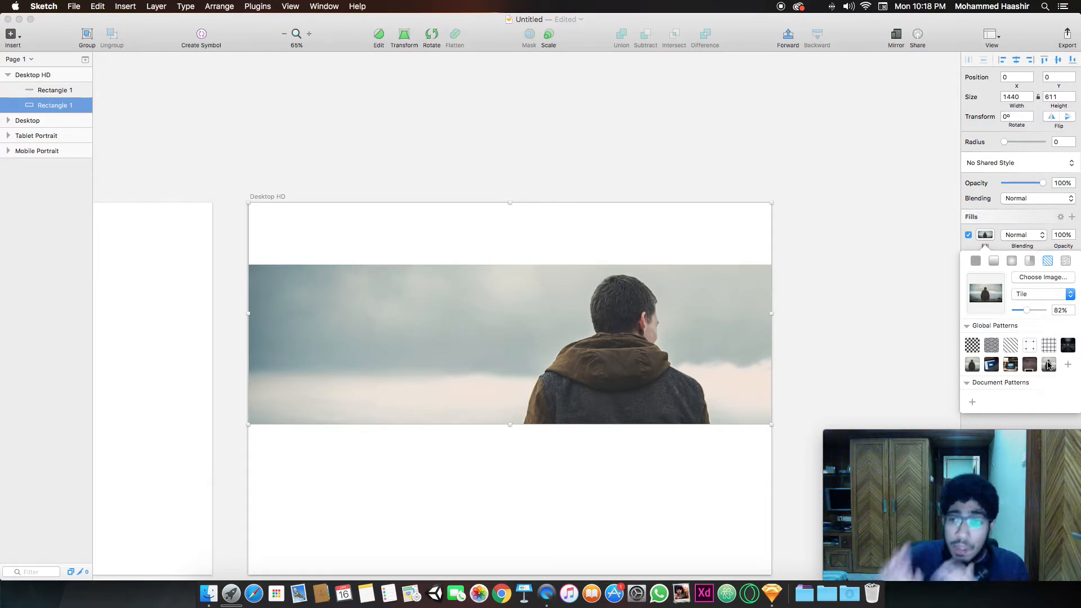
pyautogui.rightClick(1048, 365)
pyautogui.click(1021, 374)
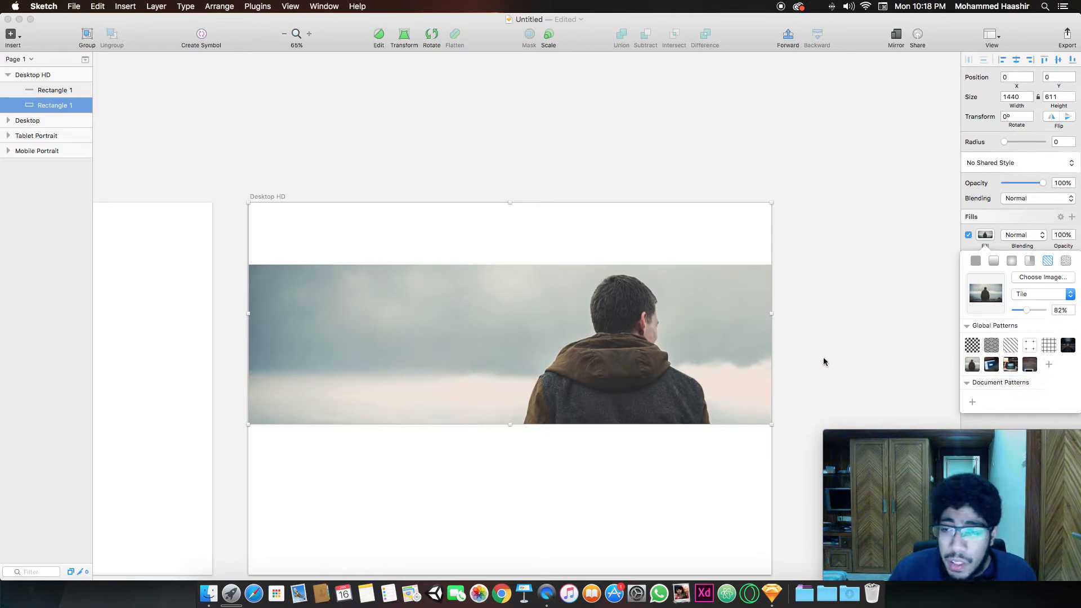
pyautogui.click(795, 374)
# Extend the Desktop HD artboard downward to a height of about 2242.
pyautogui.scroll(-5, 796, 311)
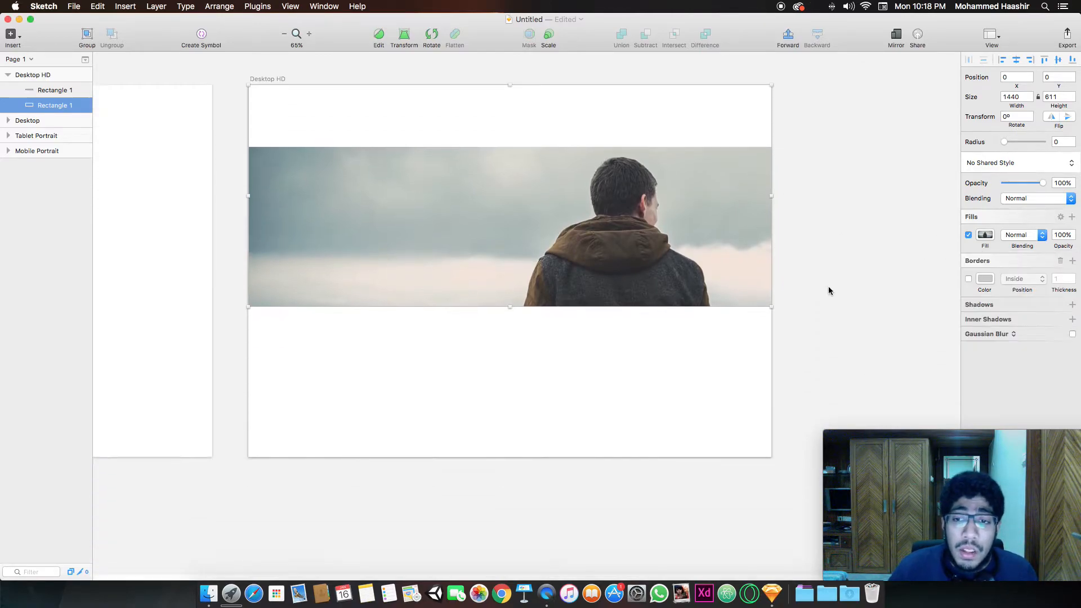
pyautogui.scroll(2, 744, 309)
pyautogui.click(272, 116)
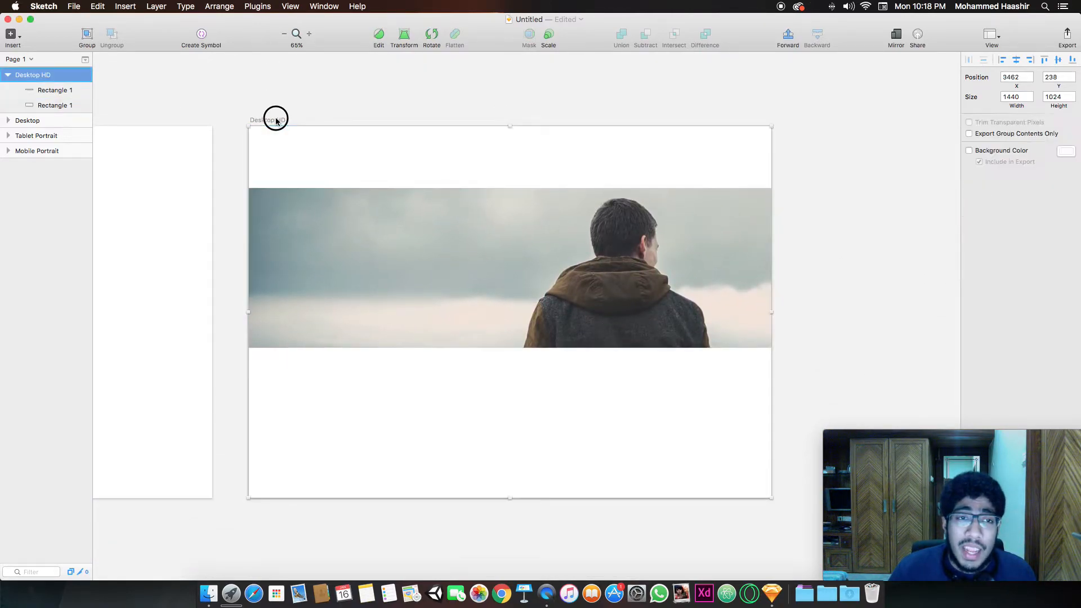
pyautogui.scroll(-4, 484, 310)
pyautogui.scroll(-4, 493, 318)
pyautogui.scroll(6, 494, 320)
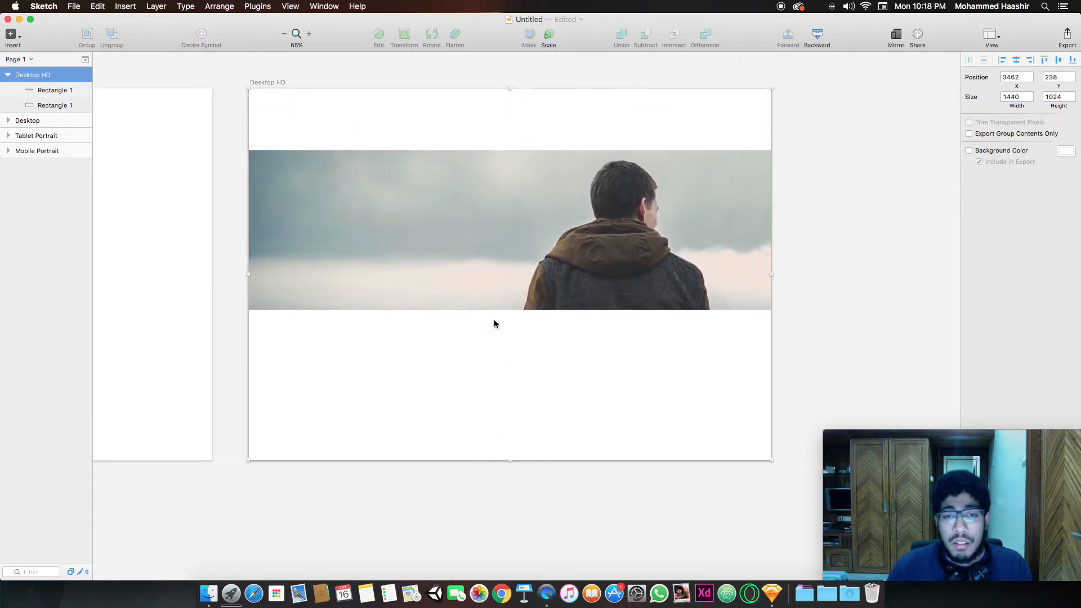
pyautogui.scroll(-4, 547, 466)
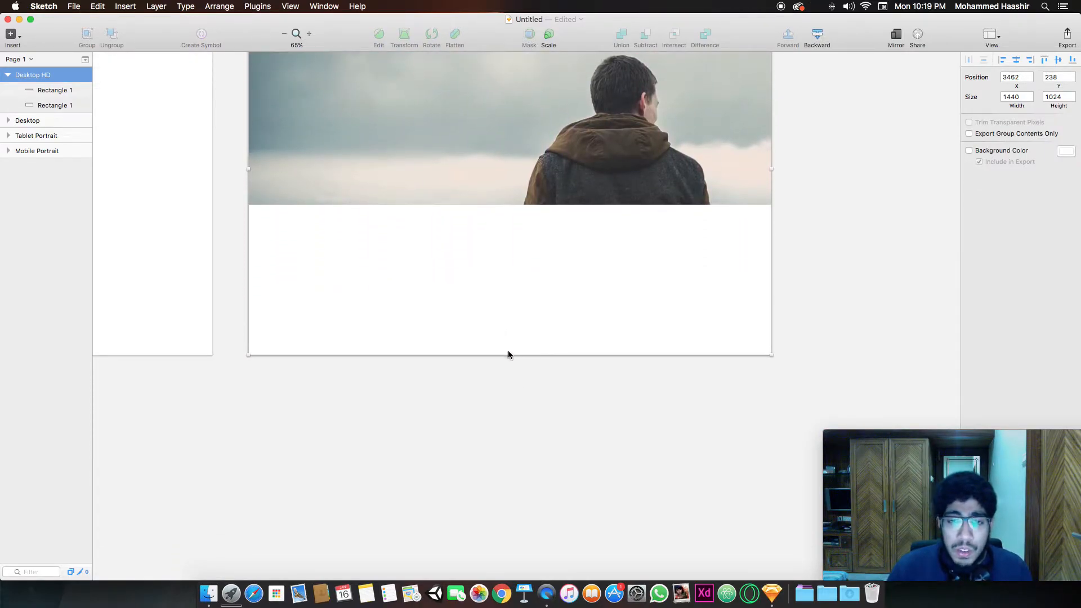
pyautogui.moveTo(511, 355); pyautogui.dragTo(504, 537)
pyautogui.scroll(6, 529, 299)
pyautogui.scroll(10, 529, 295)
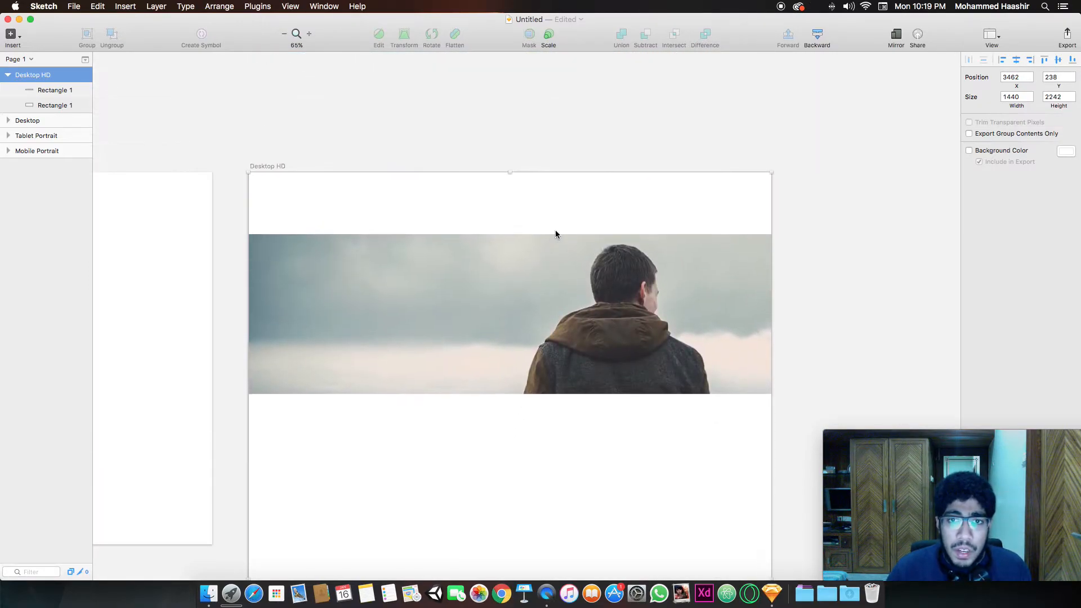
# Insert a text layer in the white header above the photo and enter the designer's first name.
pyautogui.click(372, 132)
pyautogui.click(348, 188)
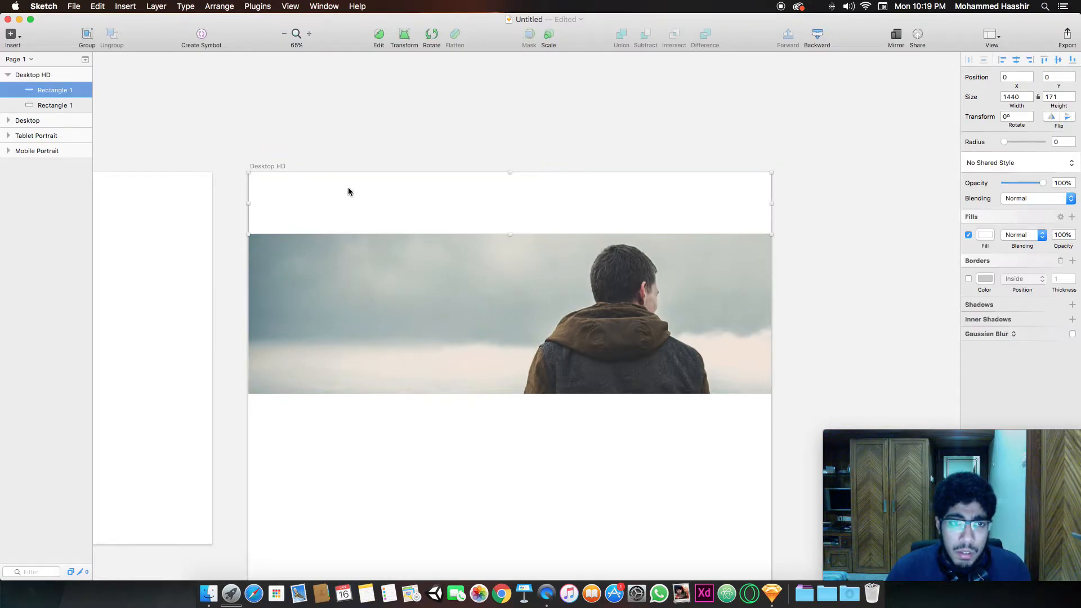
pyautogui.press('t')
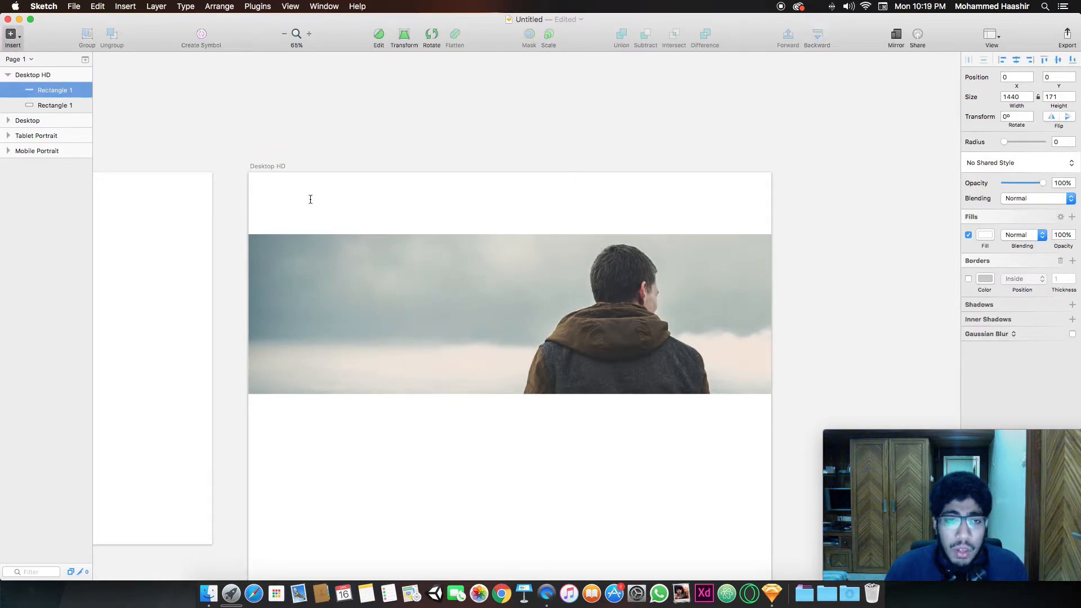
pyautogui.click(310, 200)
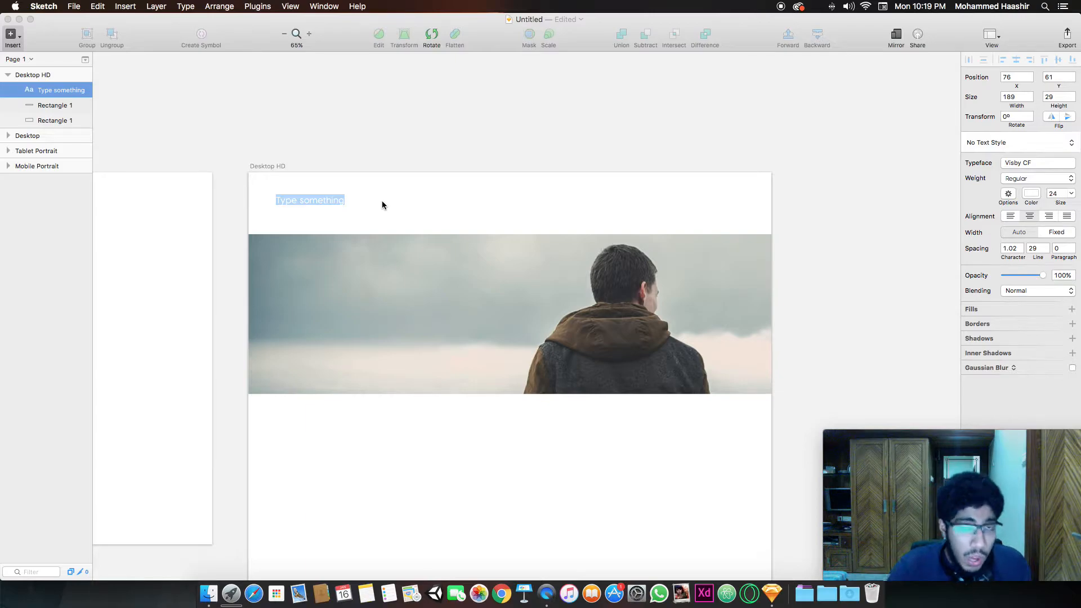
pyautogui.press('BackSpace')
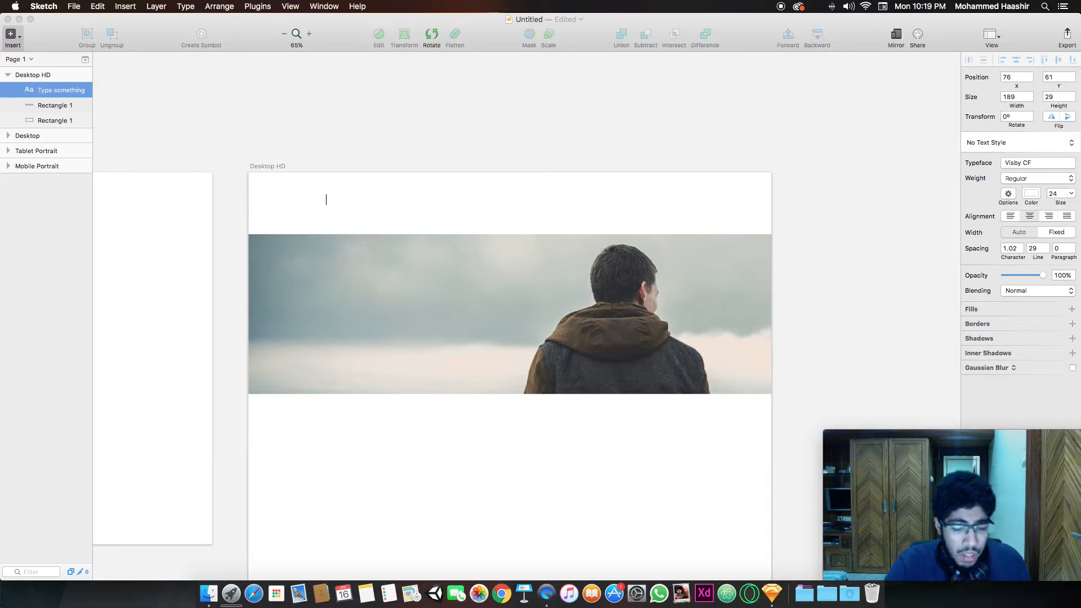
pyautogui.write('Haashir')
# Find the Boysen typeface by name and apply it to all of the header text.
pyautogui.press('super+a')
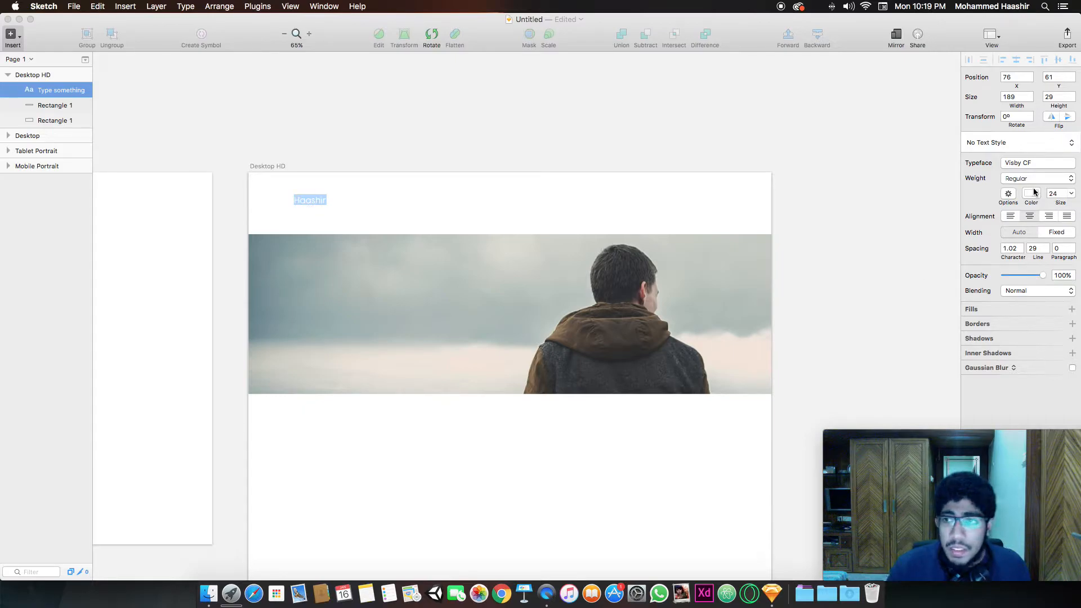
pyautogui.click(1041, 164)
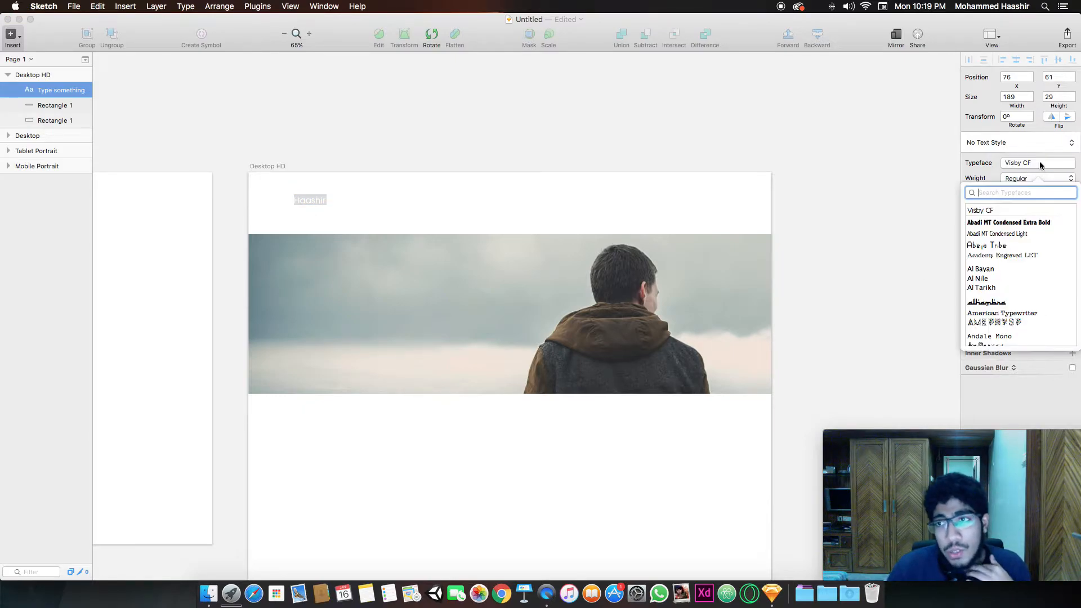
pyautogui.scroll(-5, 993, 234)
pyautogui.scroll(-3, 993, 234)
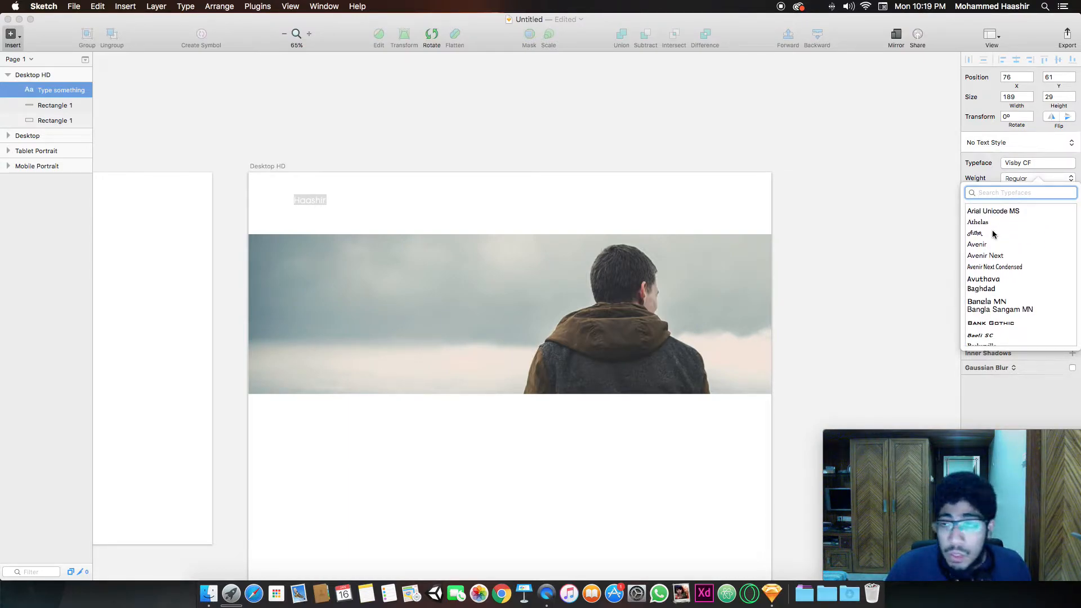
pyautogui.scroll(-5, 993, 235)
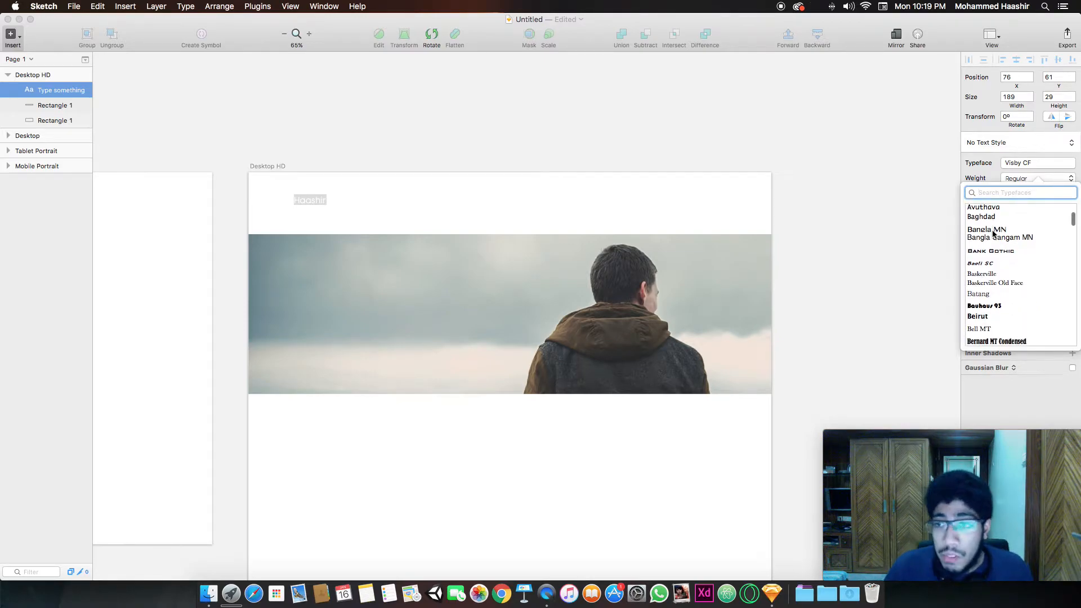
pyautogui.scroll(-6, 992, 234)
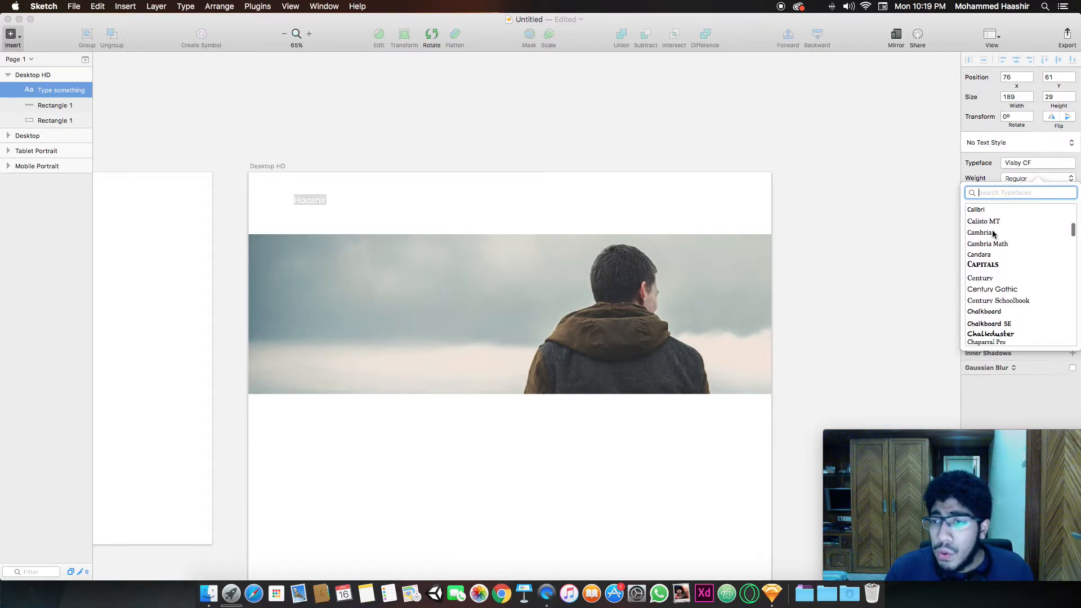
pyautogui.scroll(-8, 993, 233)
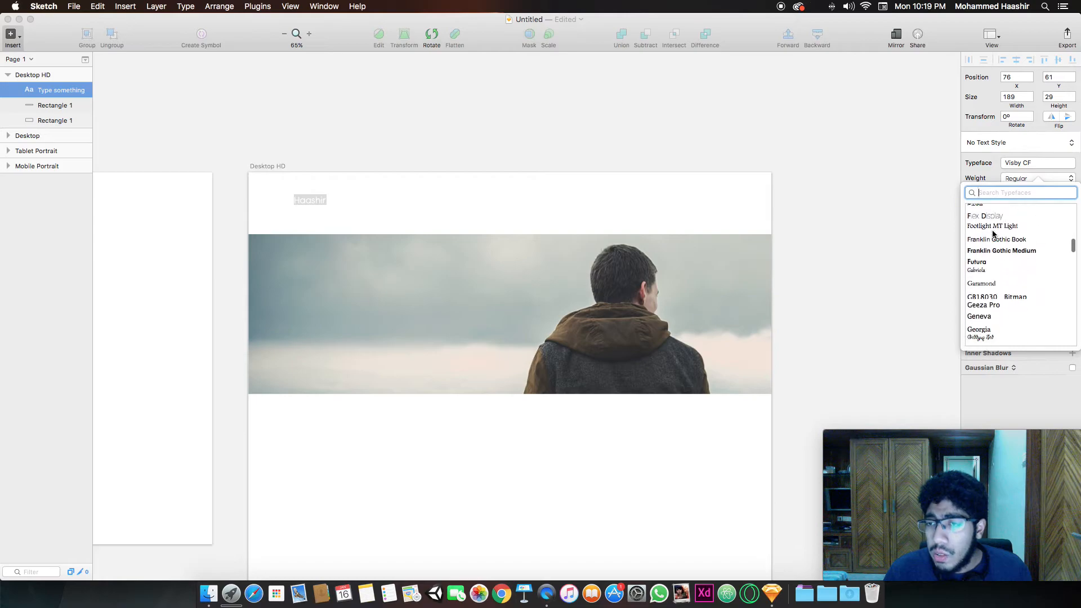
pyautogui.scroll(3, 992, 232)
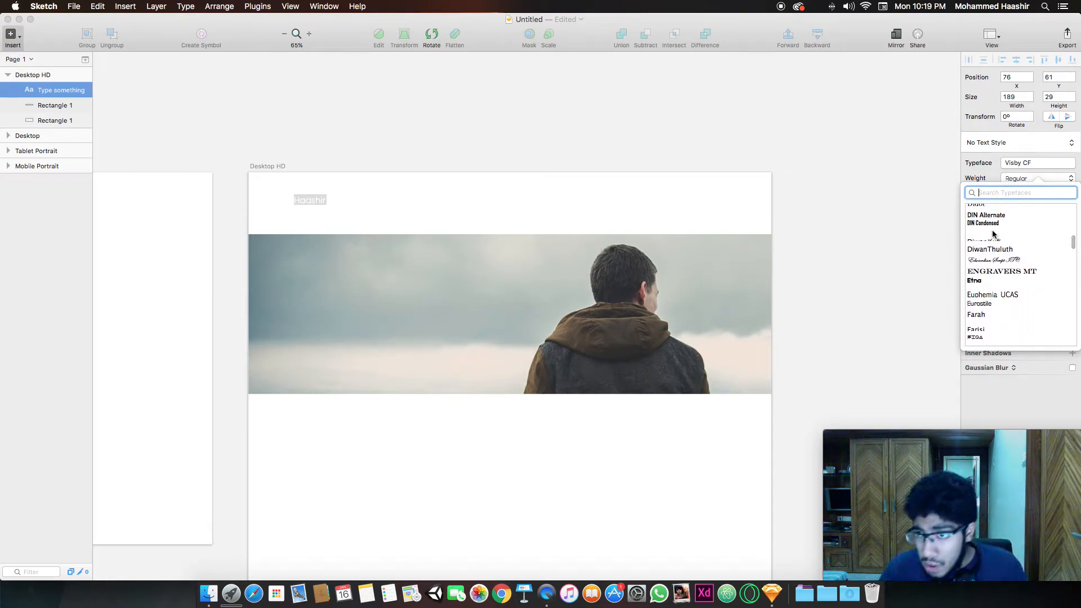
pyautogui.write('bOYSE')
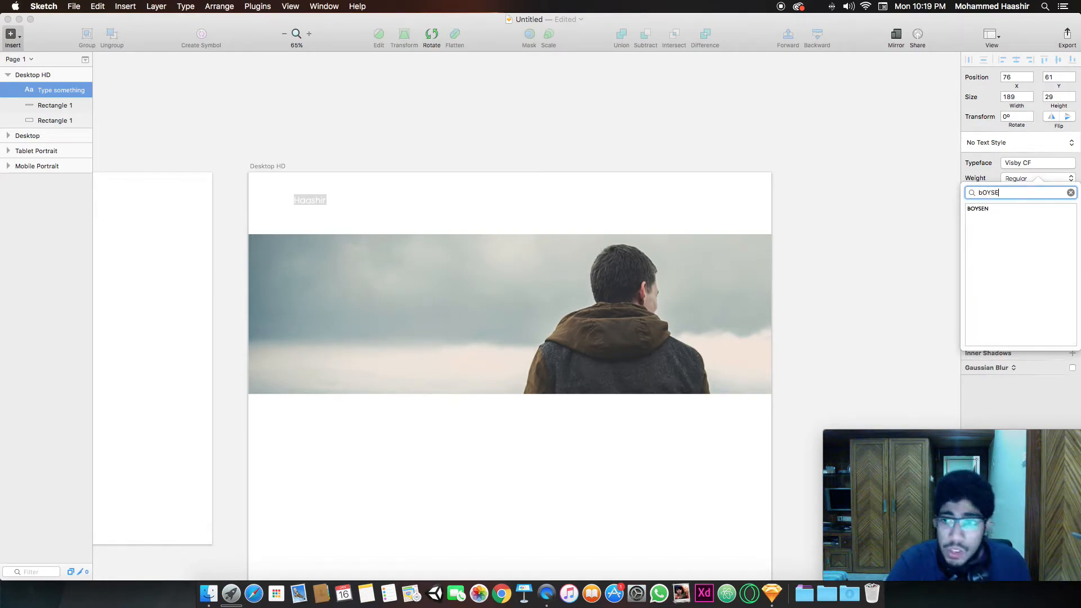
pyautogui.press('Down')
pyautogui.press('Return')
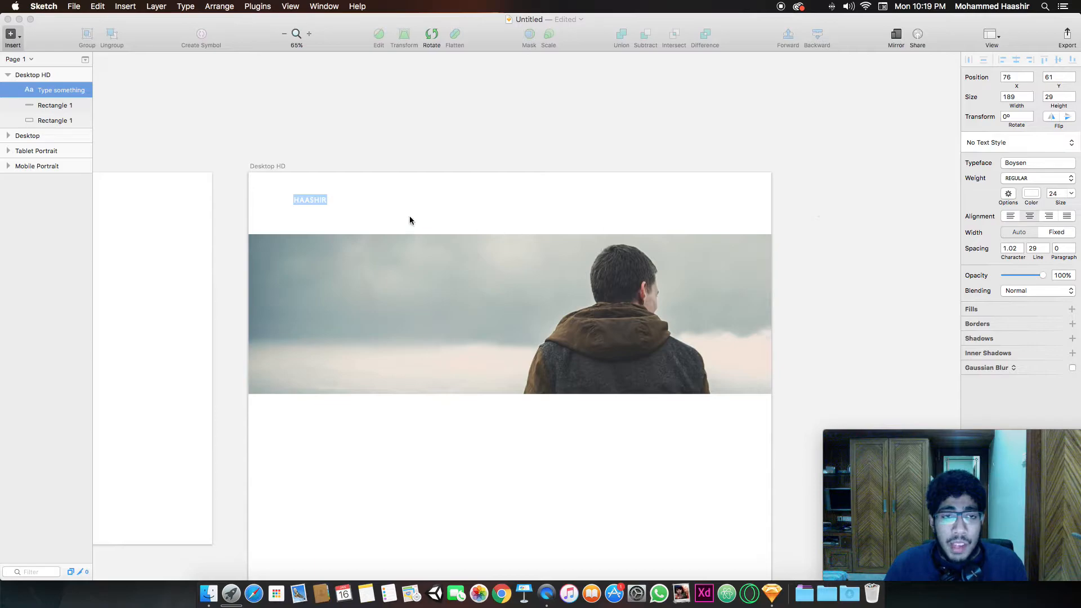
# Finish editing the name text and delete its layer from the header.
pyautogui.click(346, 195)
pyautogui.click(314, 200)
pyautogui.press('BackSpace')
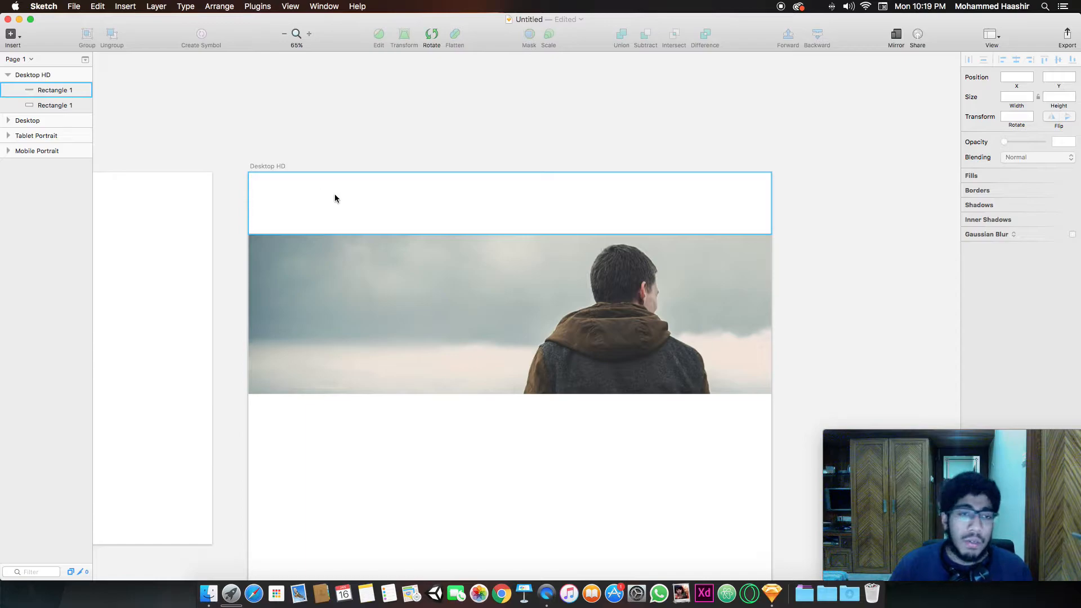
pyautogui.click(11, 35)
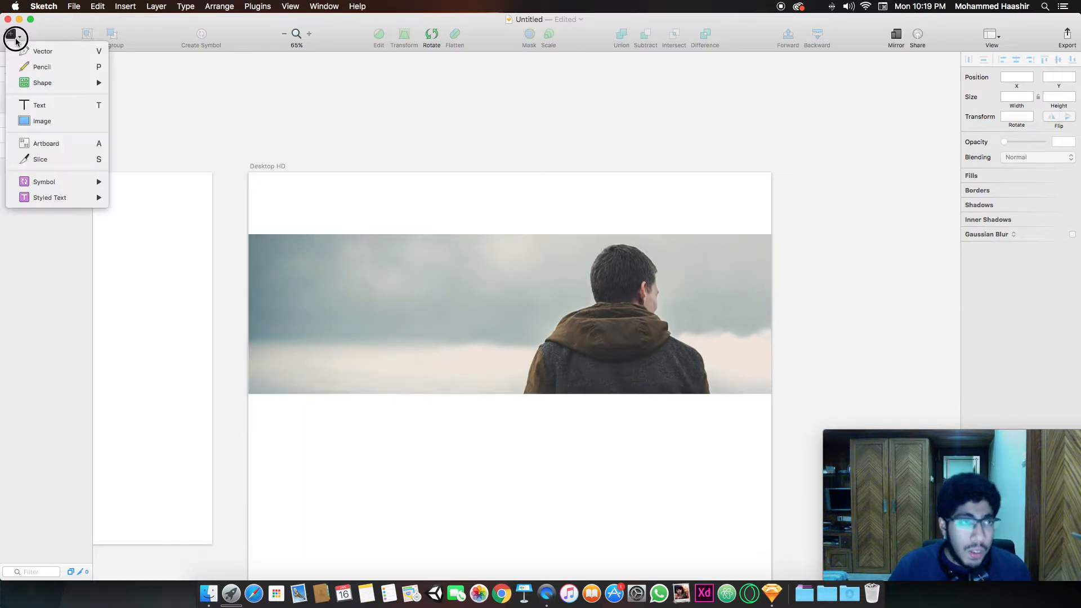
pyautogui.moveTo(97, 84)
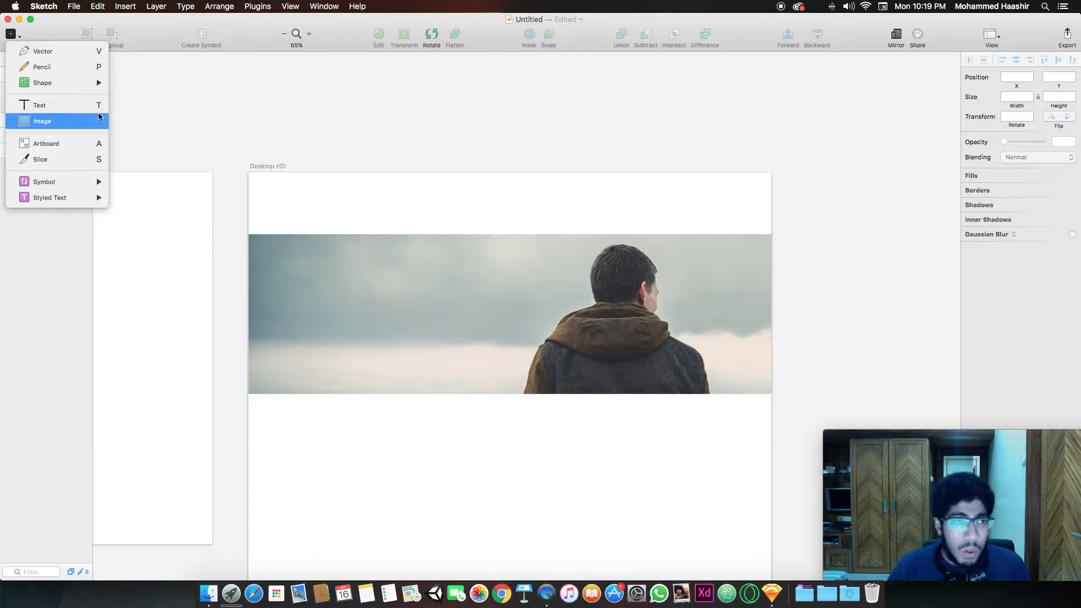
pyautogui.click(309, 191)
pyautogui.click(307, 187)
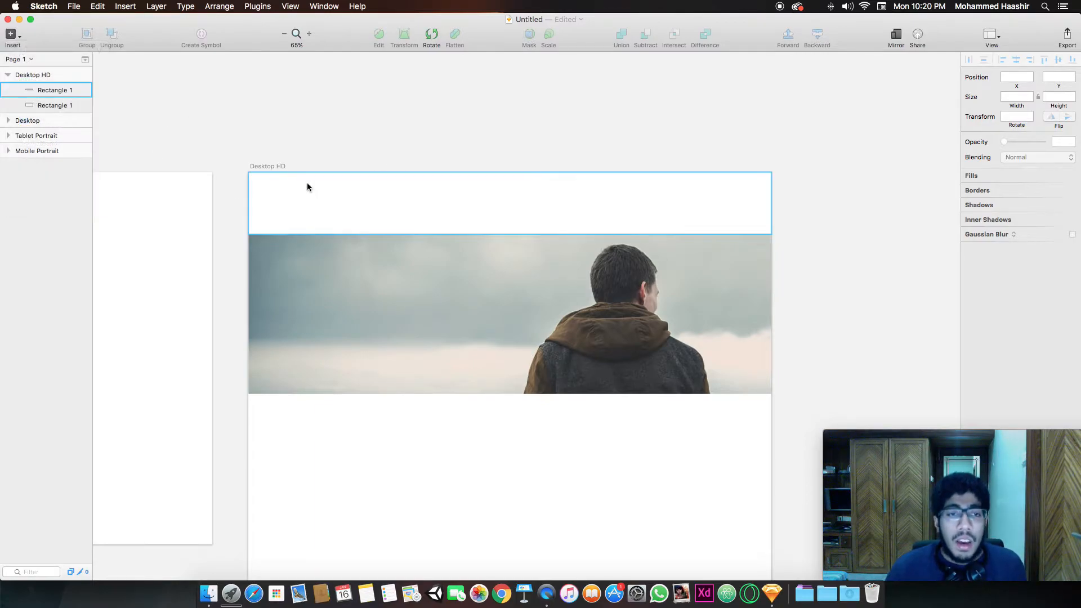
# Insert a new text layer with the designer's first name near the left end of the header rectangle and select all its text.
pyautogui.click(329, 212)
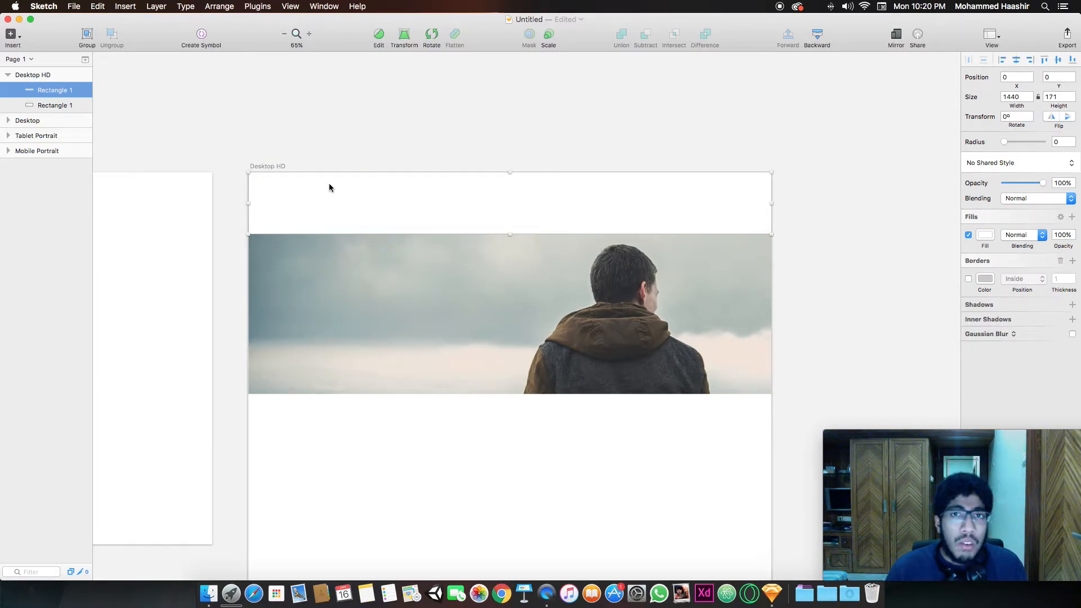
pyautogui.press('t')
pyautogui.click(302, 201)
pyautogui.press('BackSpace')
pyautogui.press('super+a')
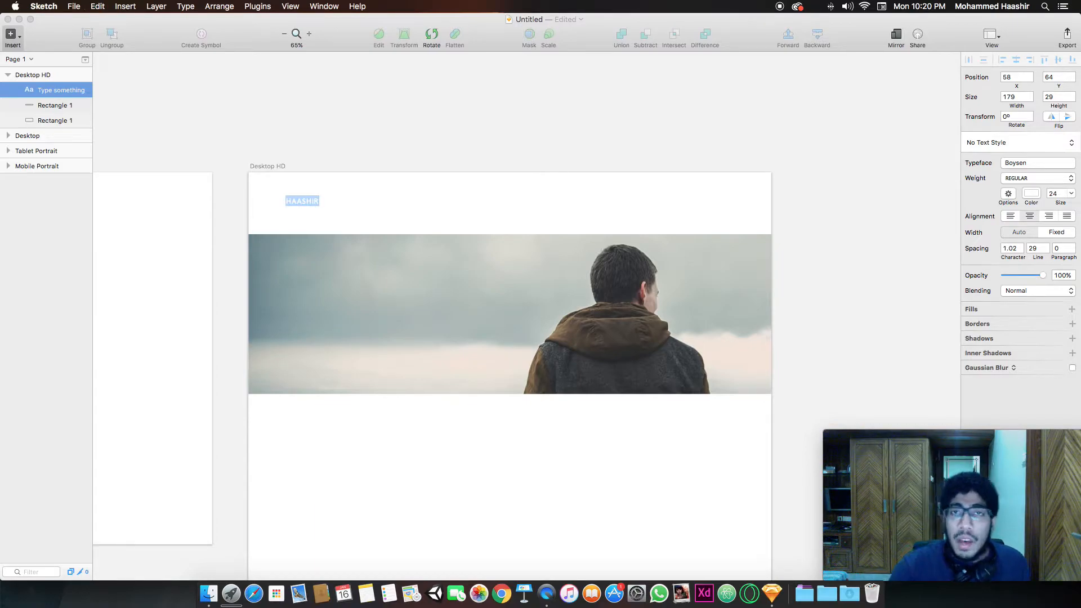
# Colour the name text grey 7B7B7B and move it to about X 69, Y 70 in the header.
pyautogui.click(1031, 193)
pyautogui.moveTo(989, 249); pyautogui.dragTo(866, 258)
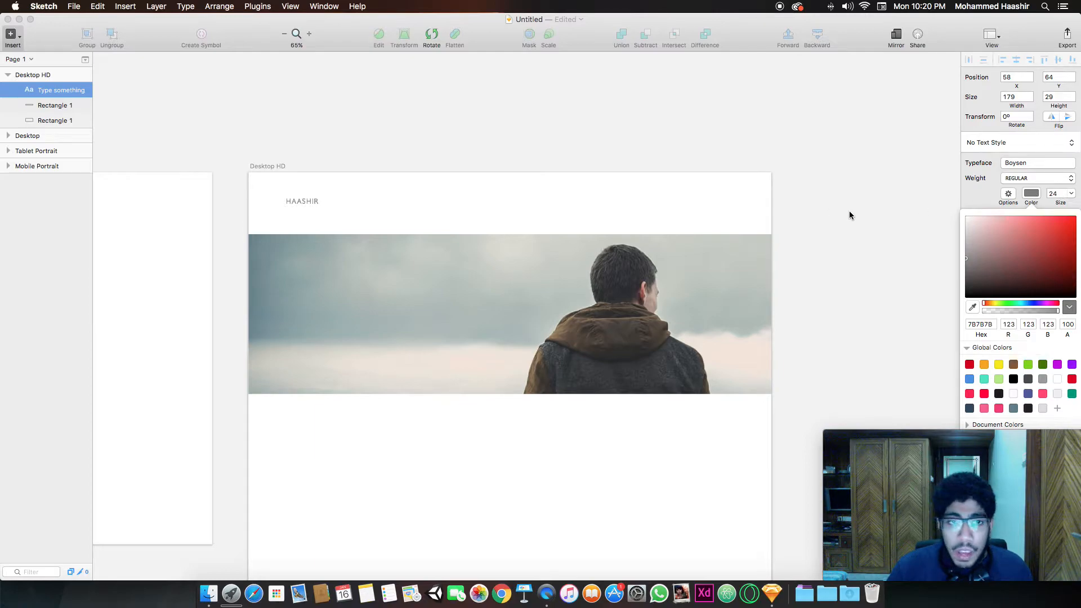
pyautogui.click(850, 216)
pyautogui.click(302, 200)
pyautogui.moveTo(298, 202); pyautogui.dragTo(294, 202)
# Set the name text's font size to 48 and reposition it at about X 47, Y 54.
pyautogui.click(1070, 194)
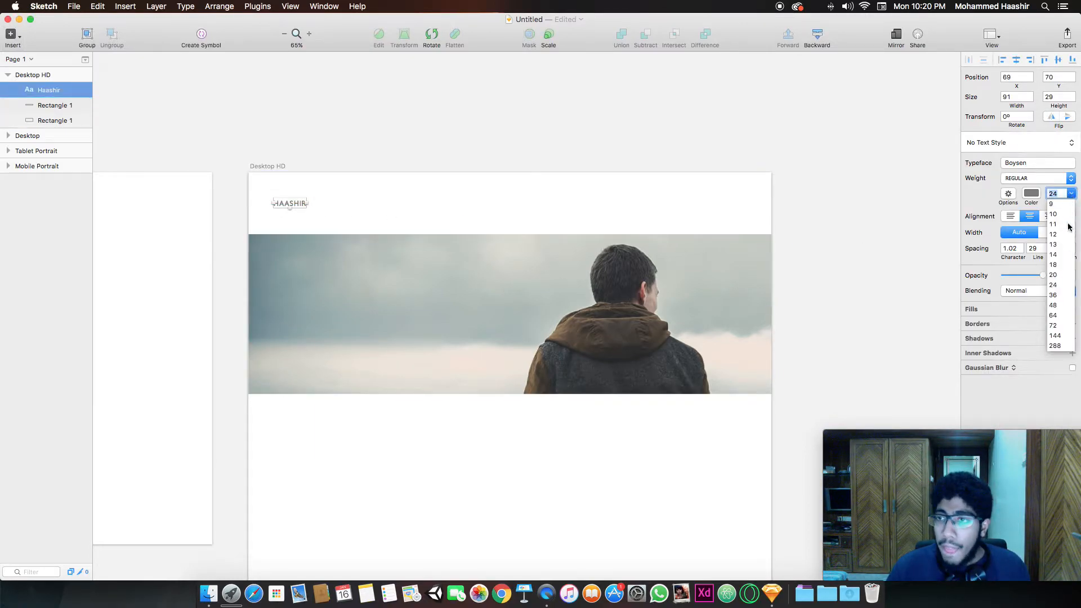
pyautogui.click(1052, 306)
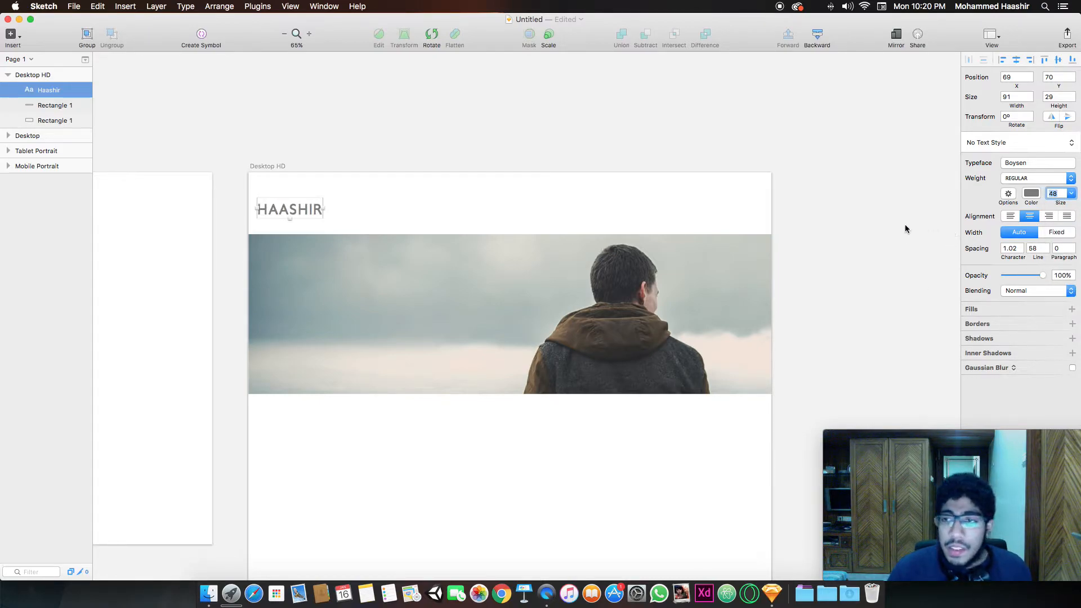
pyautogui.moveTo(311, 209); pyautogui.dragTo(319, 205)
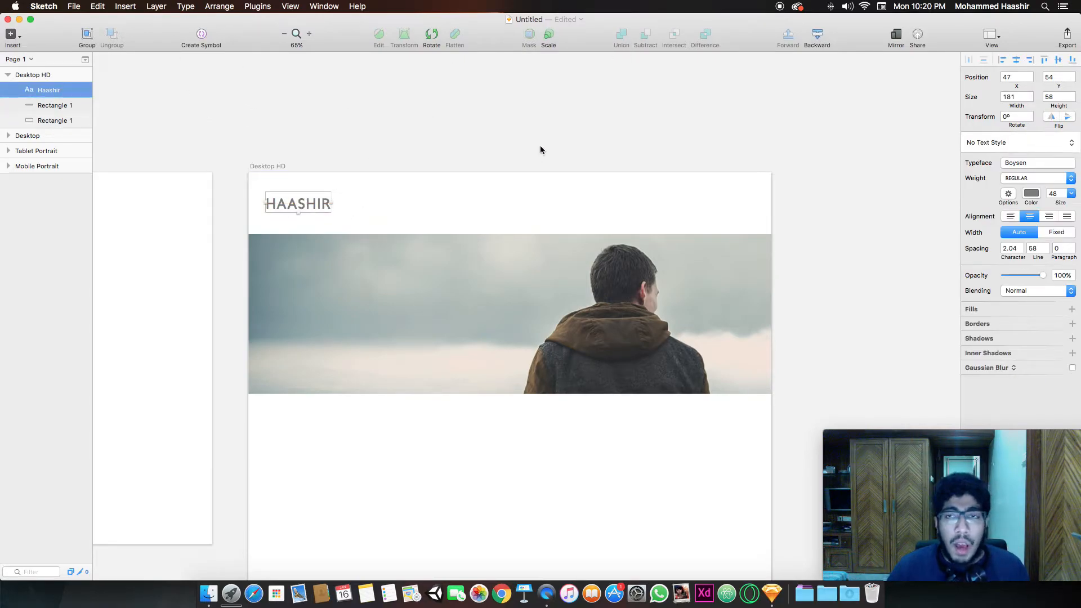
# Reduce the name text's font size to 36 and deselect it.
pyautogui.click(1071, 193)
pyautogui.click(1053, 295)
pyautogui.click(886, 272)
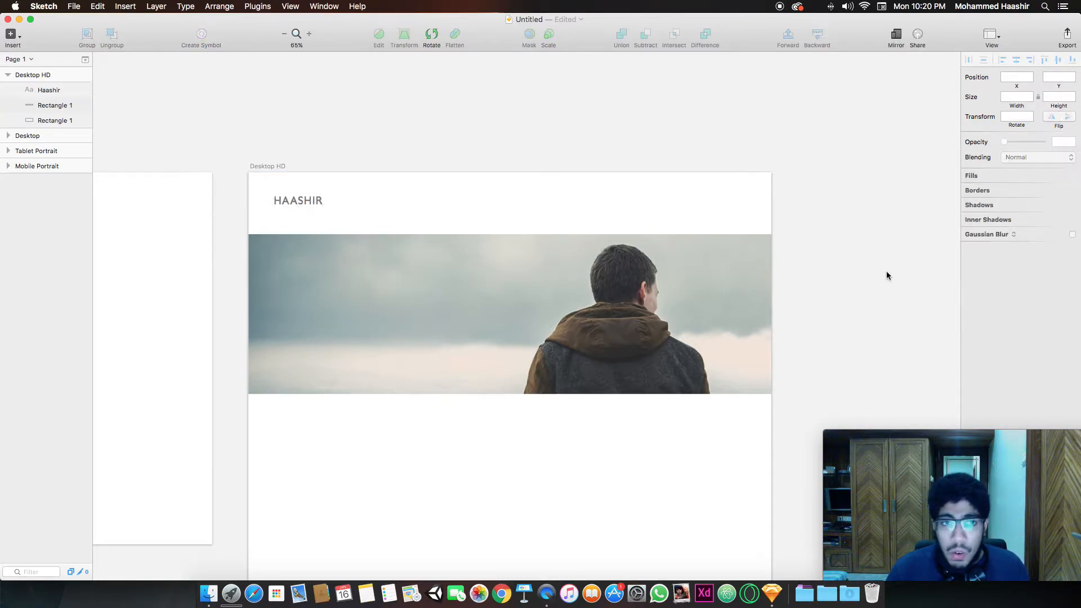
# Move the name text to about X 69, Y 62 and try the Avenir Next Condensed, Avenir Next and Avenir typefaces on it.
pyautogui.click(303, 205)
pyautogui.moveTo(302, 205); pyautogui.dragTo(303, 208)
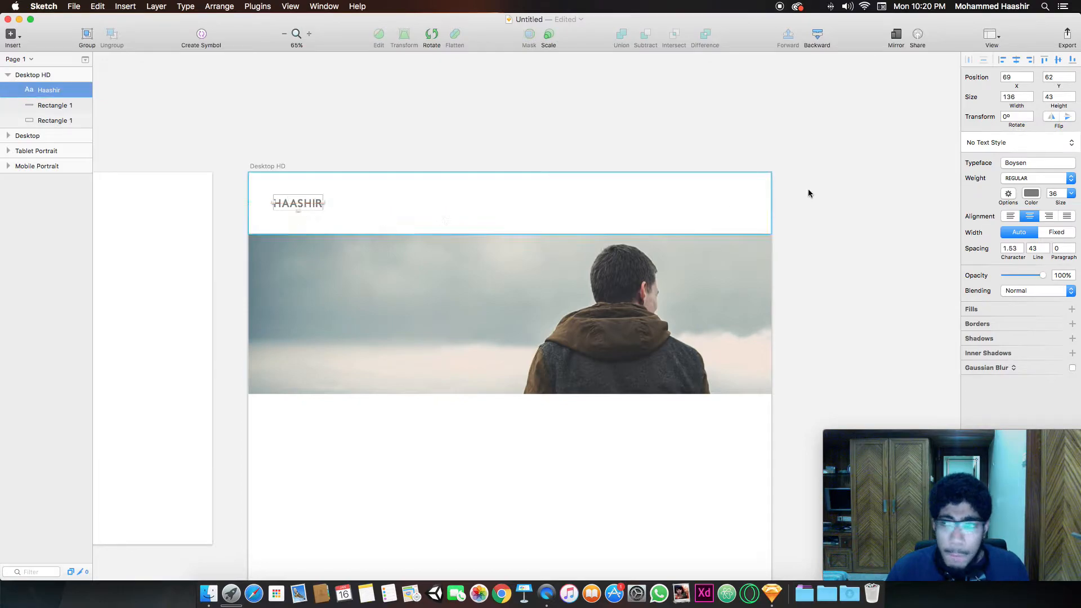
pyautogui.click(1028, 172)
pyautogui.scroll(-10, 1000, 248)
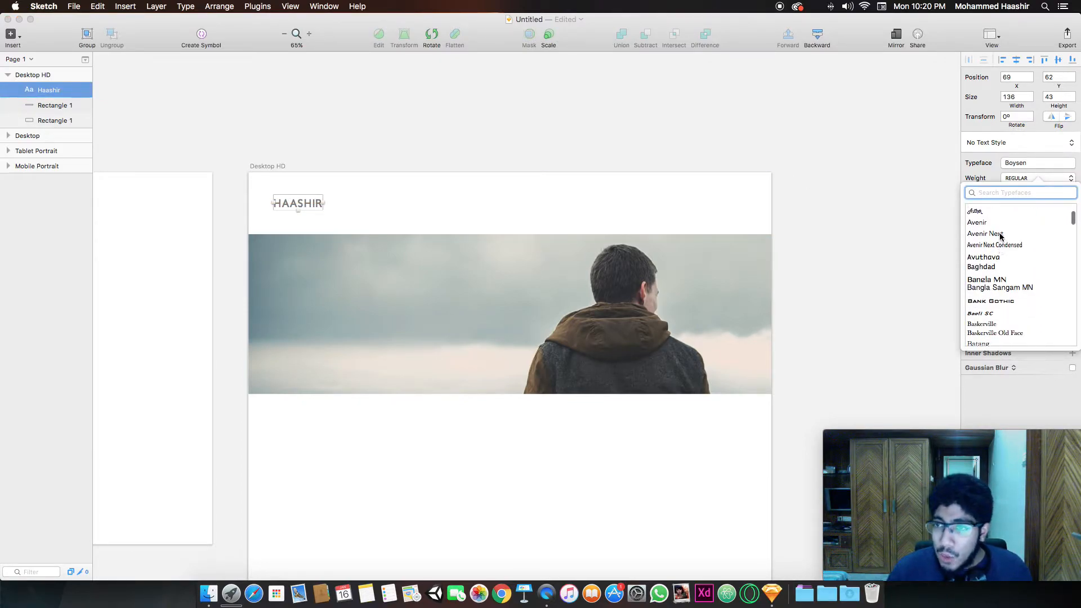
pyautogui.click(1000, 245)
pyautogui.click(994, 230)
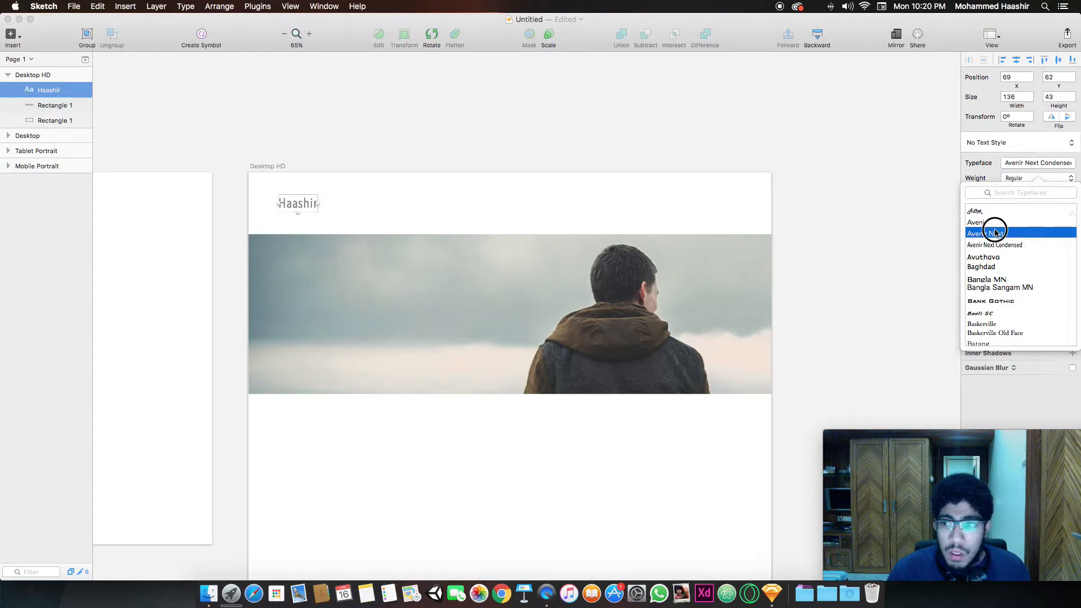
pyautogui.click(987, 223)
# Search the typefaces for "Rob", apply Roboto to the name text and deselect it.
pyautogui.click(1040, 193)
pyautogui.write('Rob')
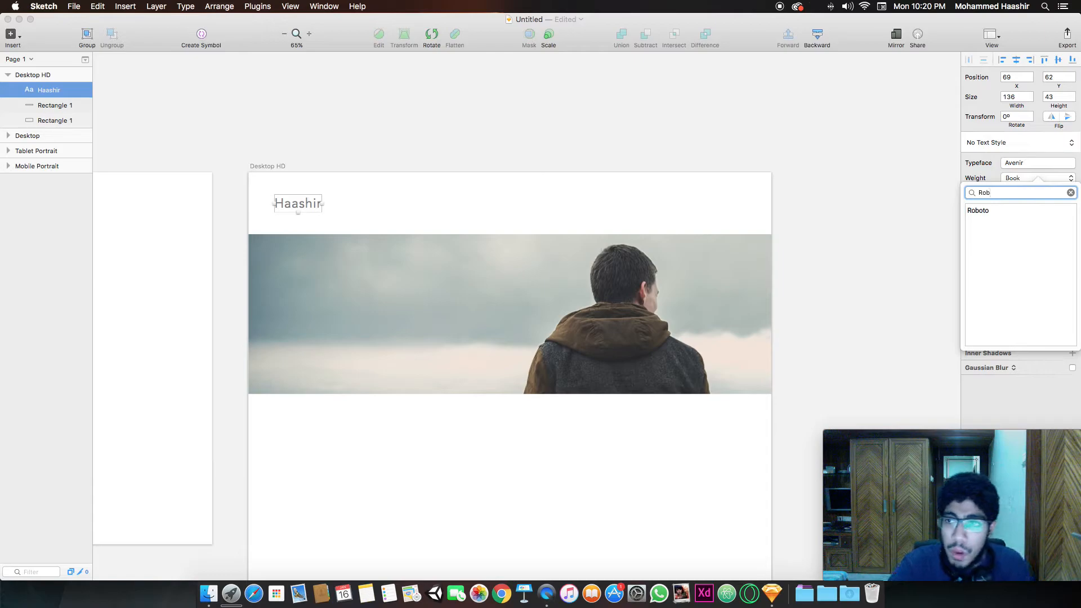
pyautogui.press('Down')
pyautogui.press('Return')
pyautogui.click(930, 163)
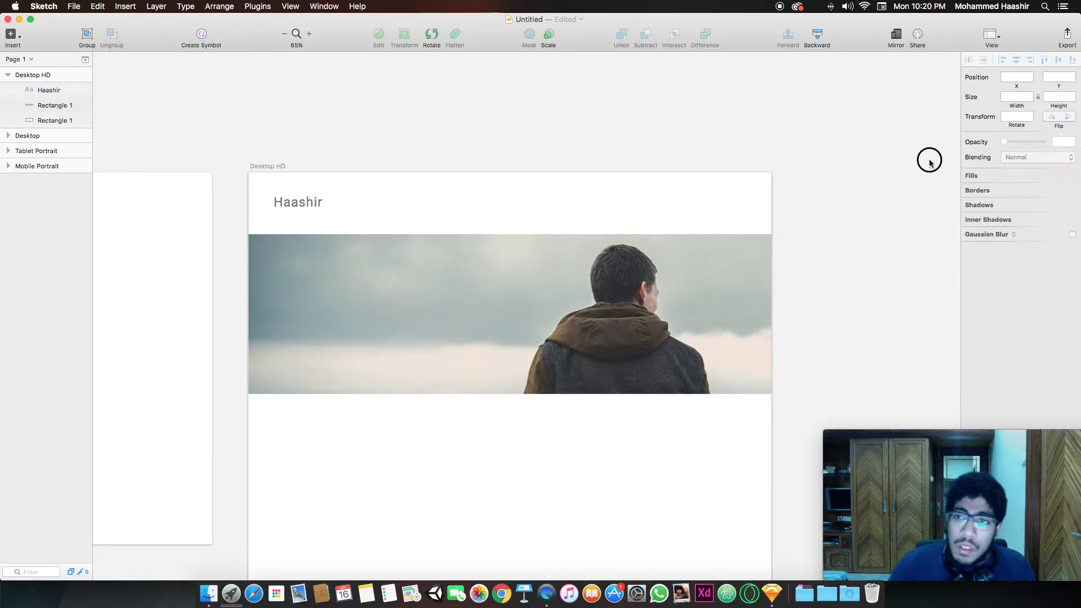
# Move the name text to about X 83, Y 62 in the header and leave it selected without a duplicate.
pyautogui.moveTo(304, 204); pyautogui.dragTo(310, 202)
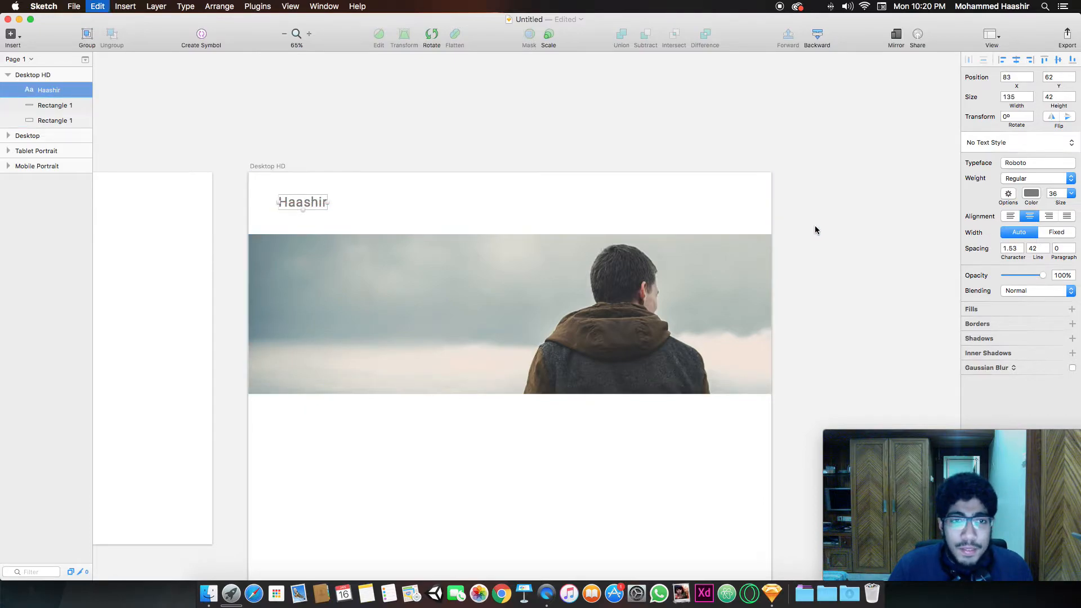
pyautogui.press('super+d')
pyautogui.press('Delete')
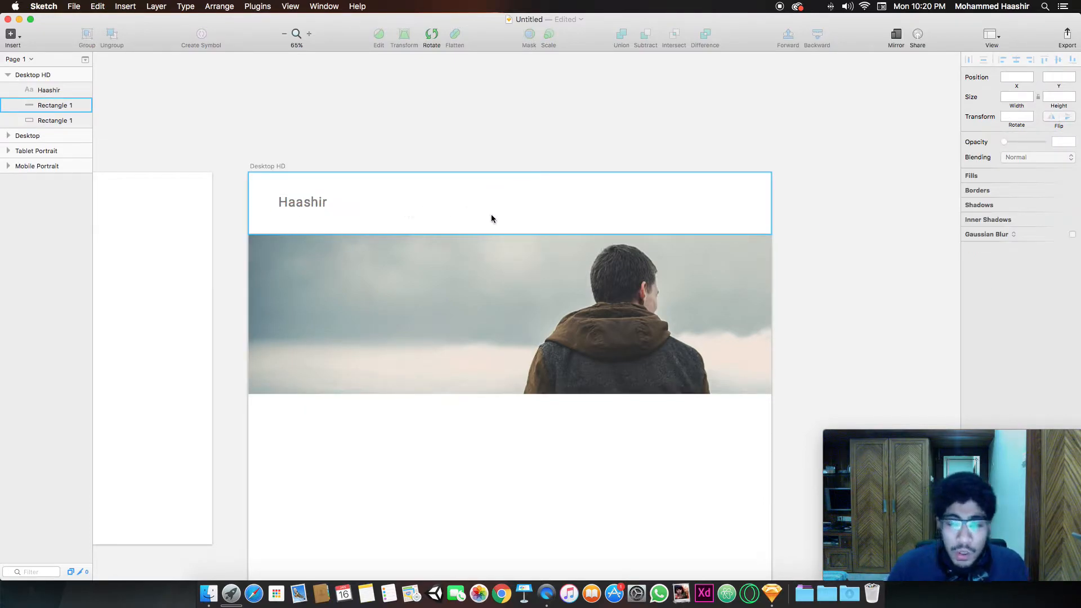
pyautogui.click(354, 217)
pyautogui.click(316, 203)
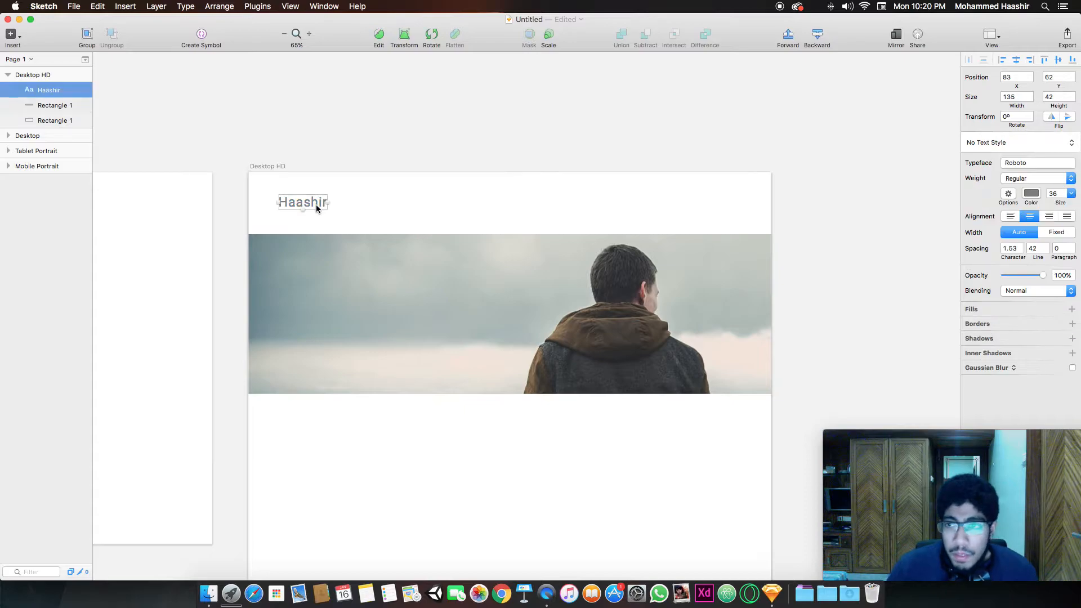
# Draw a small rectangle about 36 by 8 px at about X 1251, Y 62, near the header's right end.
pyautogui.scroll(-2, 682, 199)
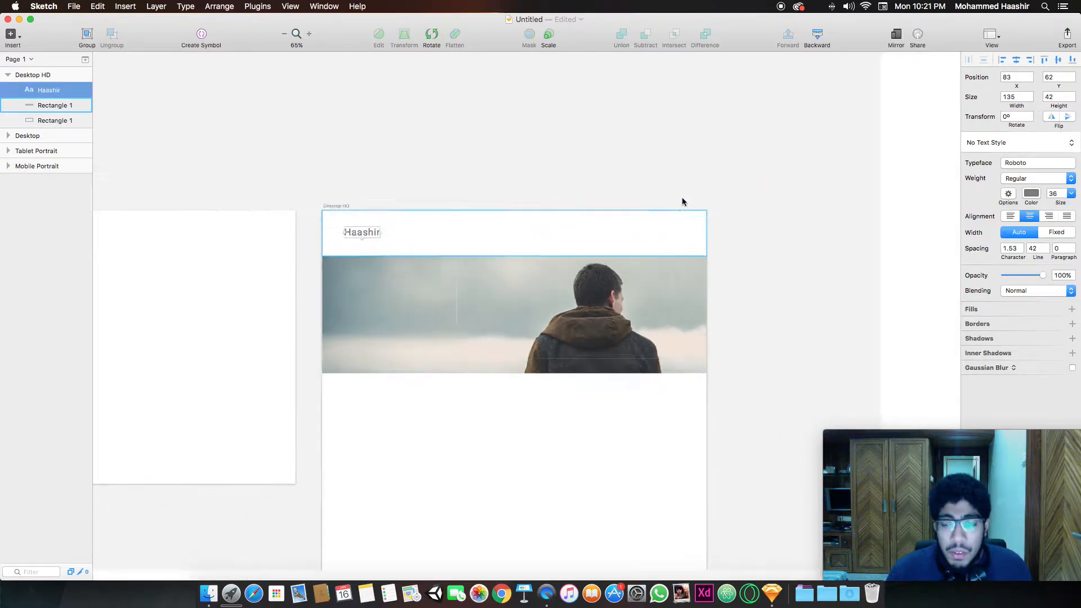
pyautogui.scroll(7, 683, 199)
pyautogui.hscroll(5, 682, 200)
pyautogui.scroll(3, 682, 201)
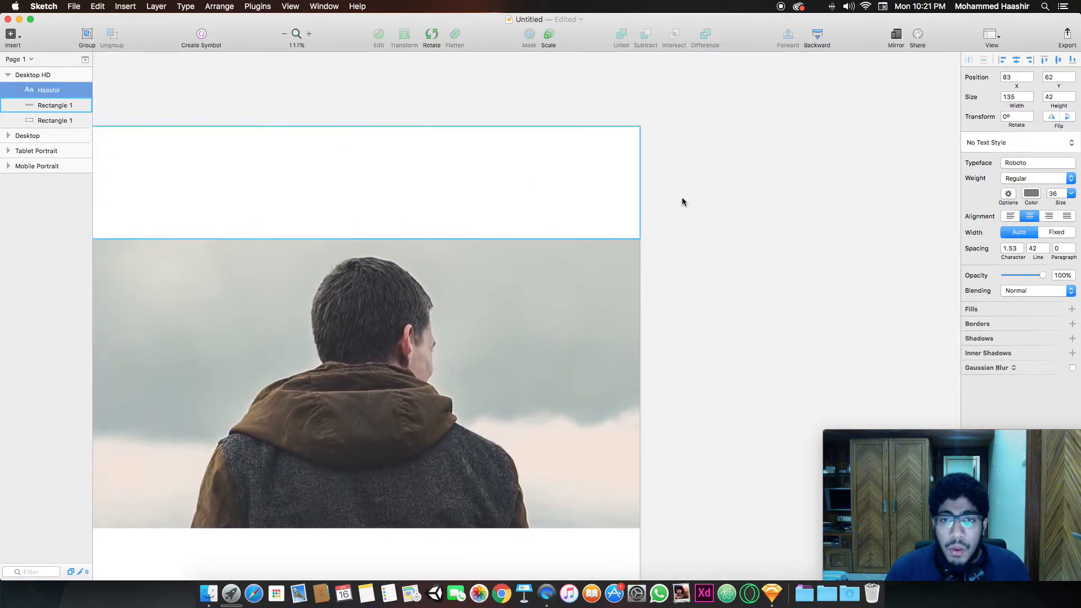
pyautogui.press('r')
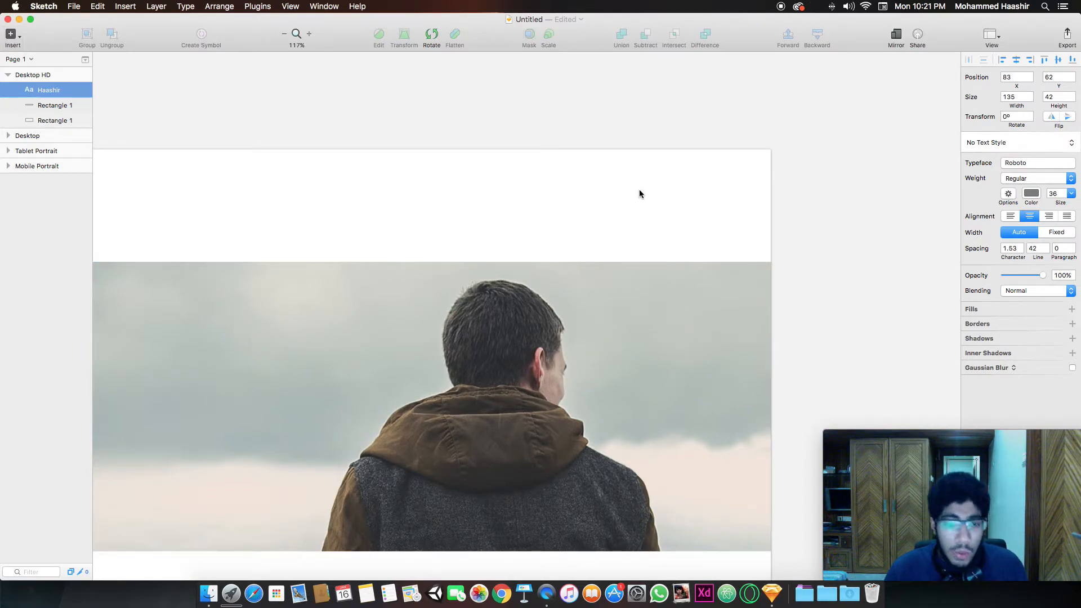
pyautogui.moveTo(653, 191); pyautogui.dragTo(671, 196)
# Remove the border from the small bar in the header.
pyautogui.scroll(6, 670, 201)
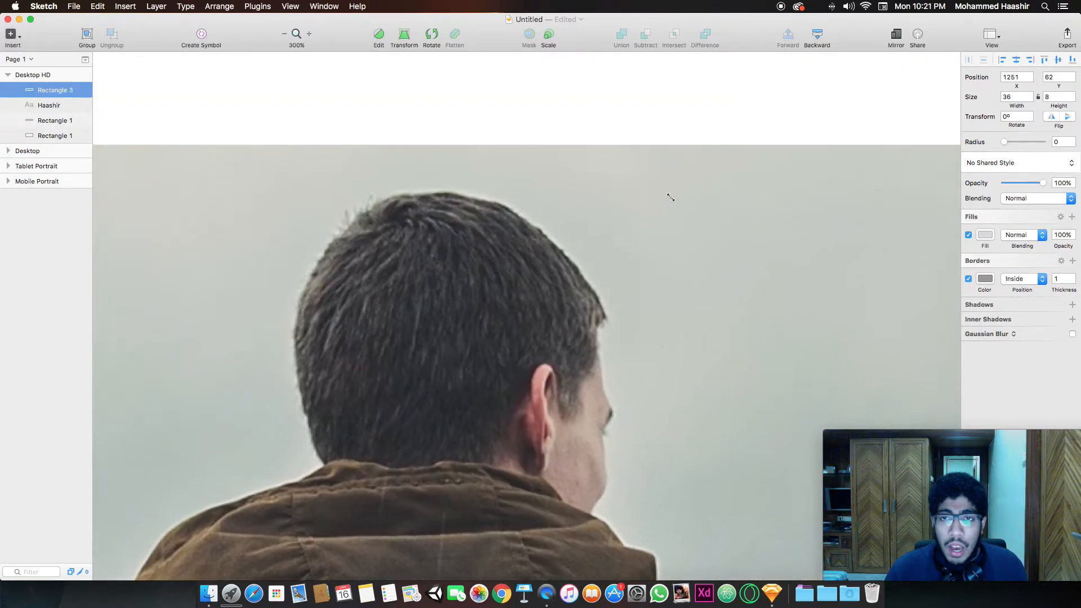
pyautogui.scroll(6, 670, 197)
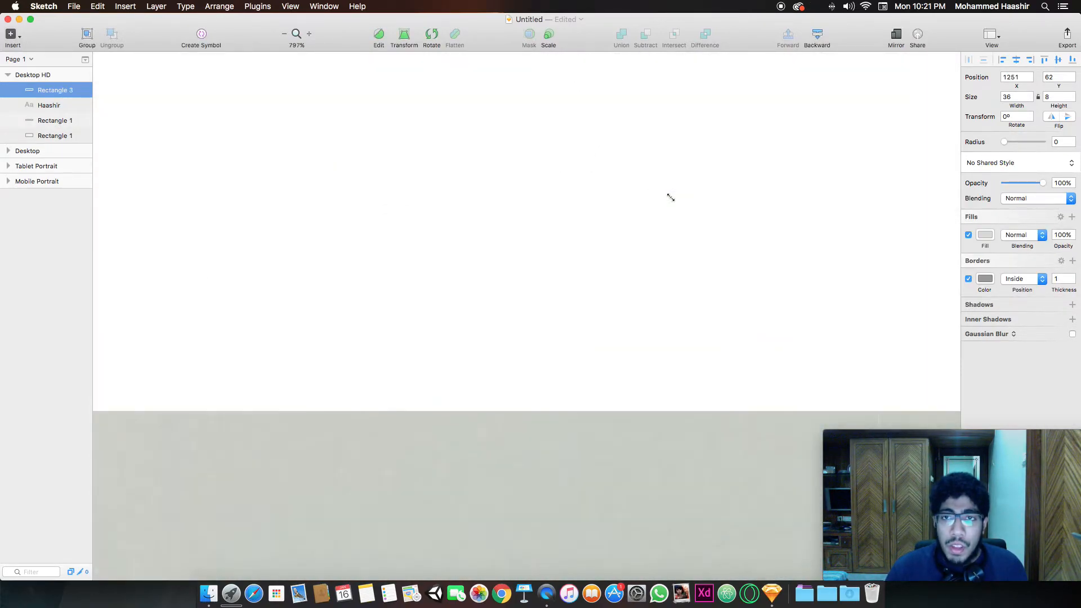
pyautogui.scroll(2, 671, 197)
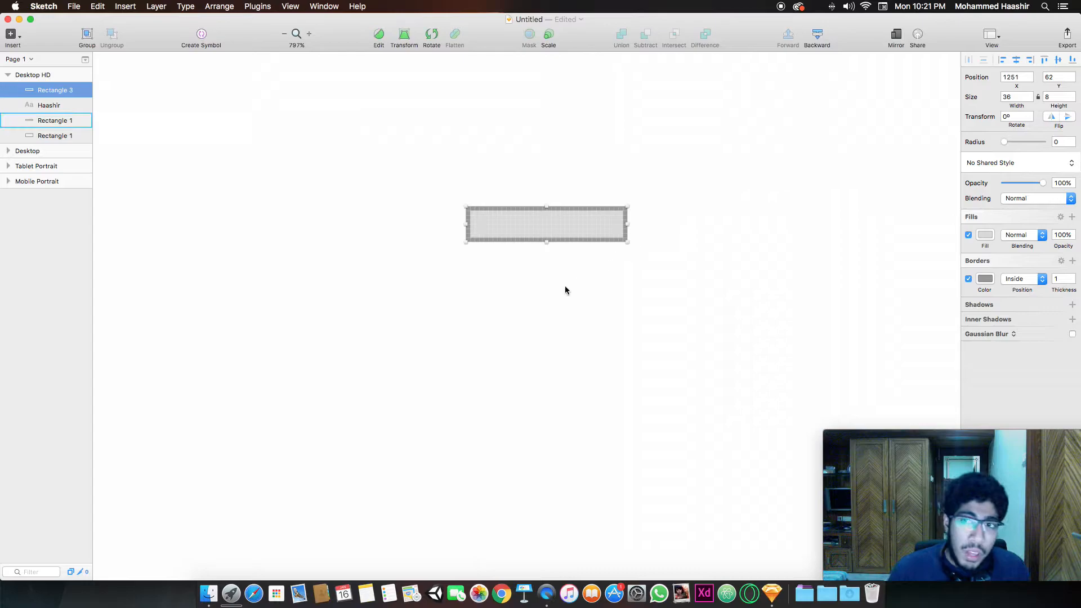
pyautogui.click(968, 279)
# Duplicate the bar twice straight below itself, at Y 75 and Y 88, to form a three-bar menu icon.
pyautogui.click(544, 227)
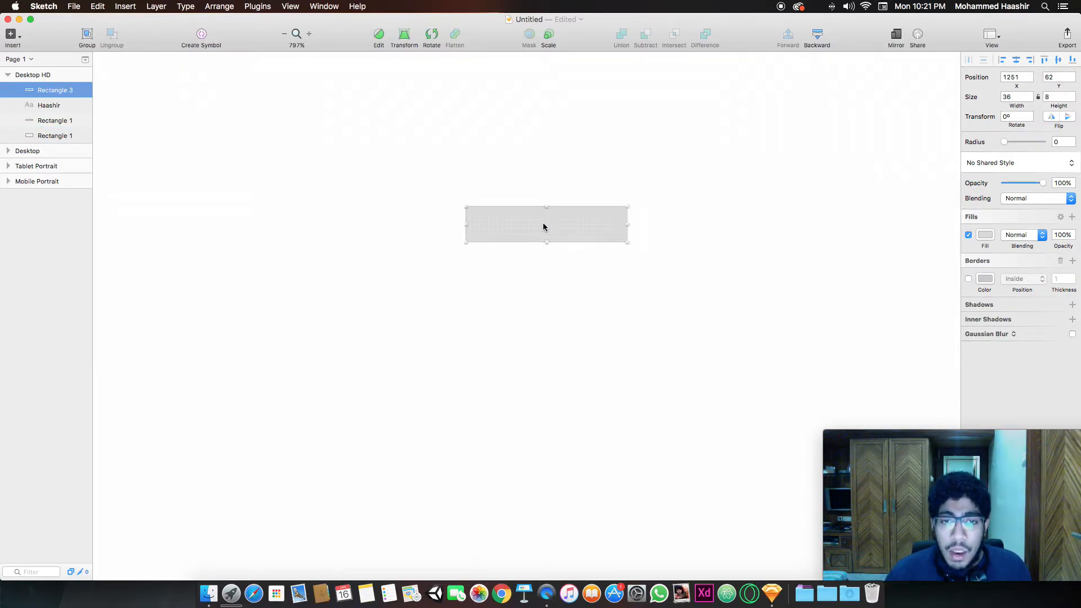
pyautogui.press('super+d')
pyautogui.moveTo(550, 229); pyautogui.dragTo(552, 353)
pyautogui.press('super+d')
# Select all three menu bars and move them together to X 1300 in the header.
pyautogui.keyDown('shift'); pyautogui.click(547, 288); pyautogui.keyUp('shift')
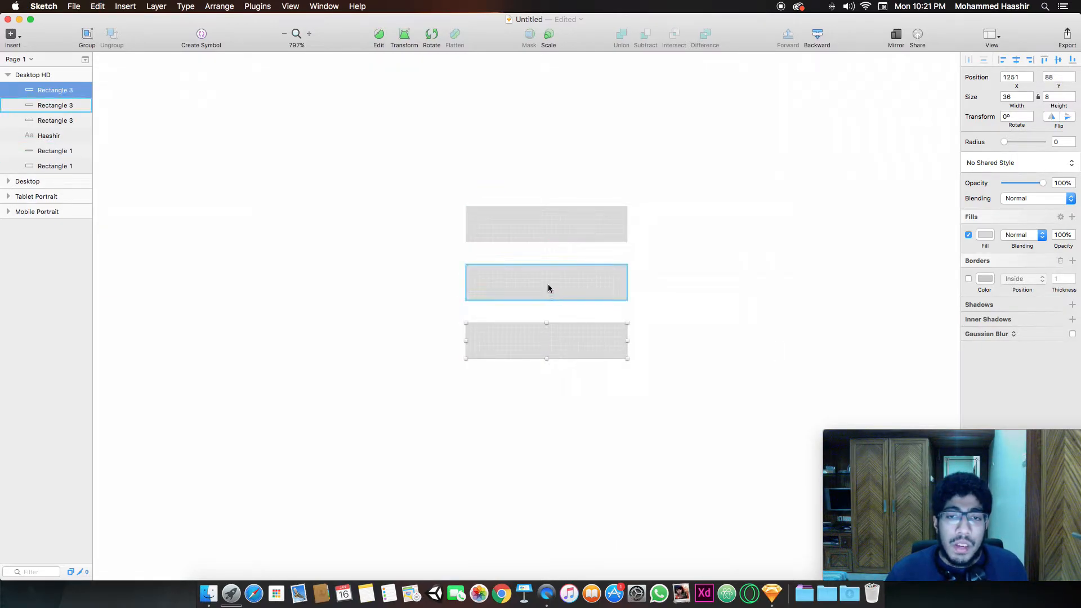
pyautogui.keyDown('shift'); pyautogui.click(542, 228); pyautogui.keyUp('shift')
pyautogui.scroll(-10, 562, 297)
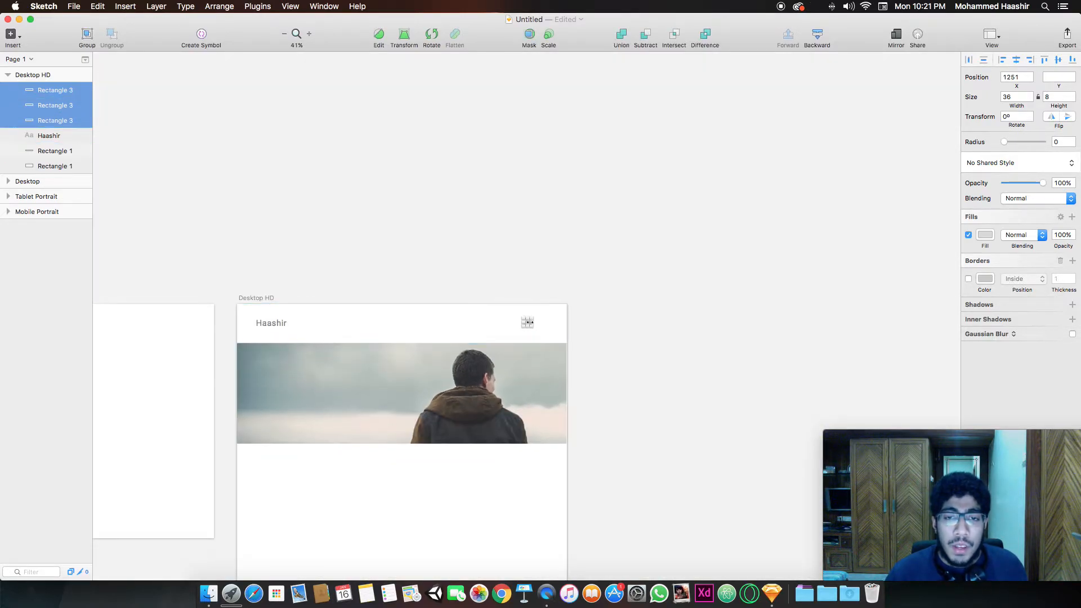
pyautogui.scroll(5, 527, 322)
pyautogui.moveTo(528, 329); pyautogui.dragTo(556, 331)
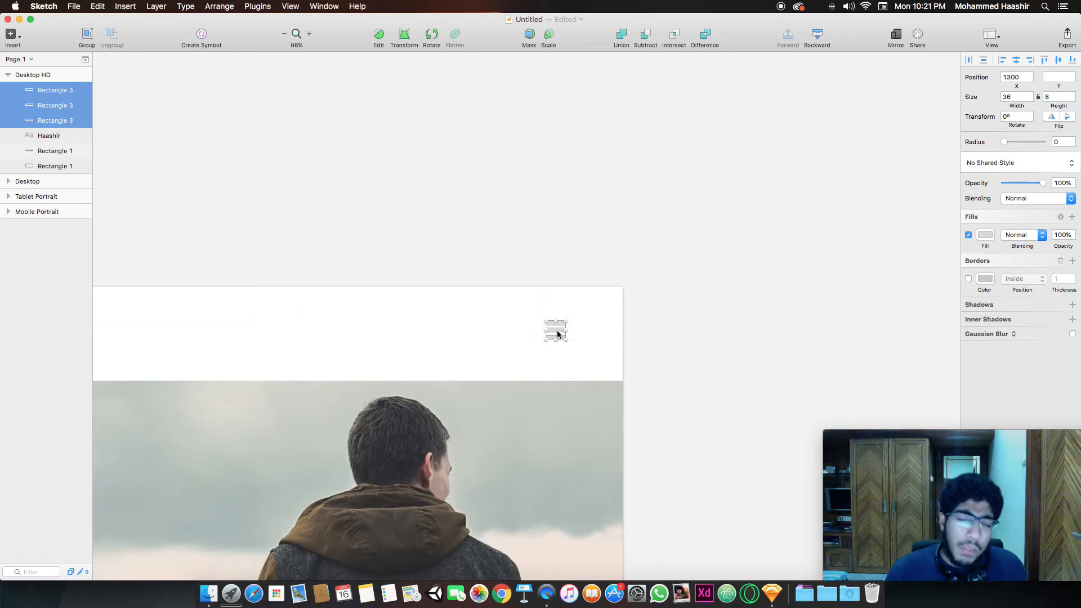
# Select the three menu bars again and group them into one menu icon.
pyautogui.click(680, 336)
pyautogui.click(558, 330)
pyautogui.moveTo(558, 329); pyautogui.dragTo(469, 334)
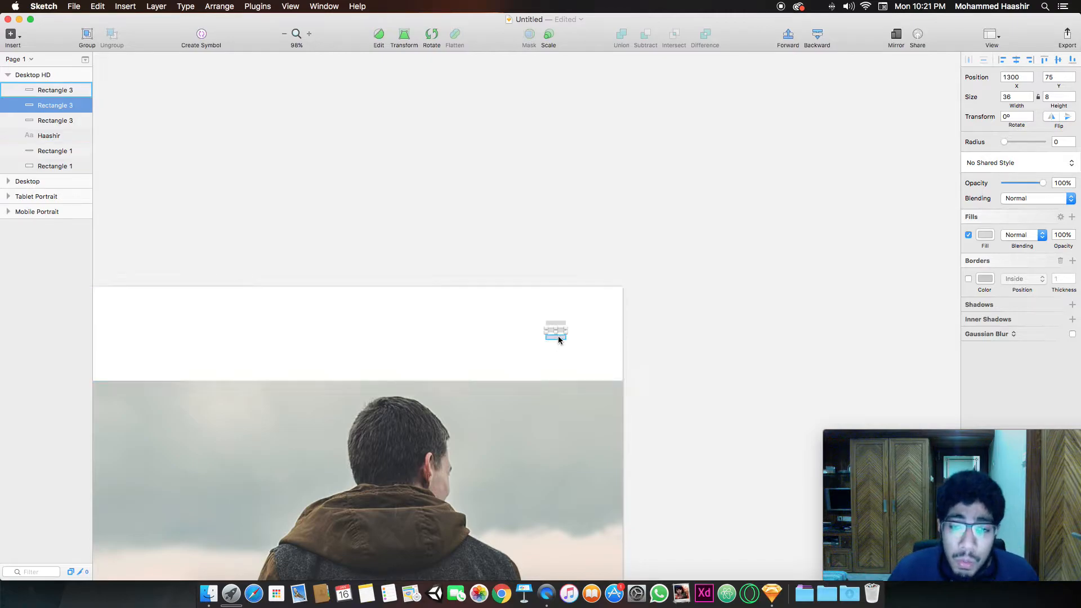
pyautogui.keyDown('shift'); pyautogui.click(559, 339); pyautogui.keyUp('shift')
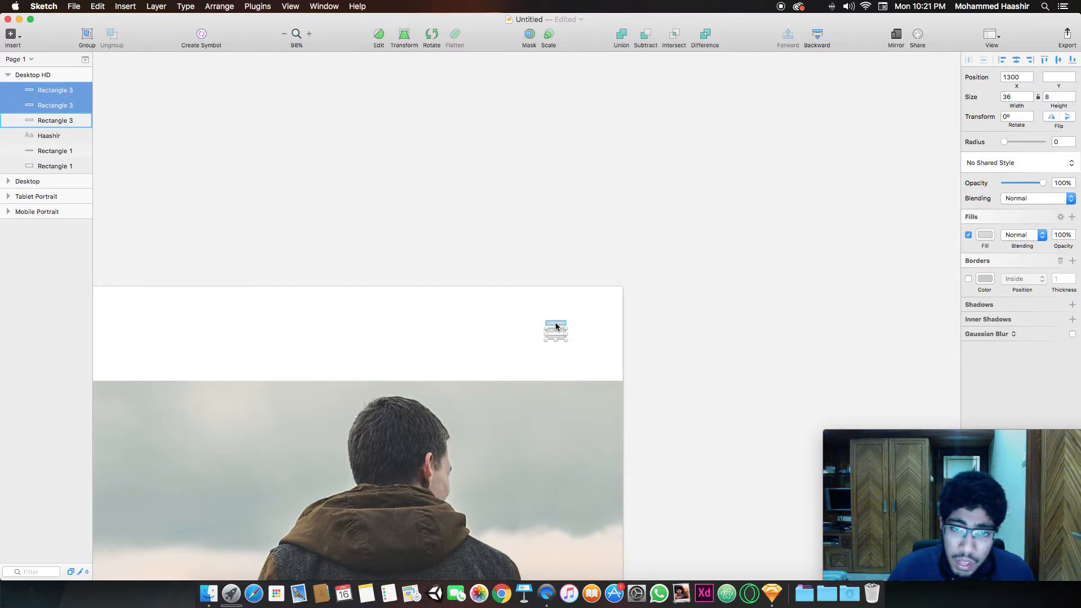
pyautogui.keyDown('shift'); pyautogui.click(556, 325); pyautogui.keyUp('shift')
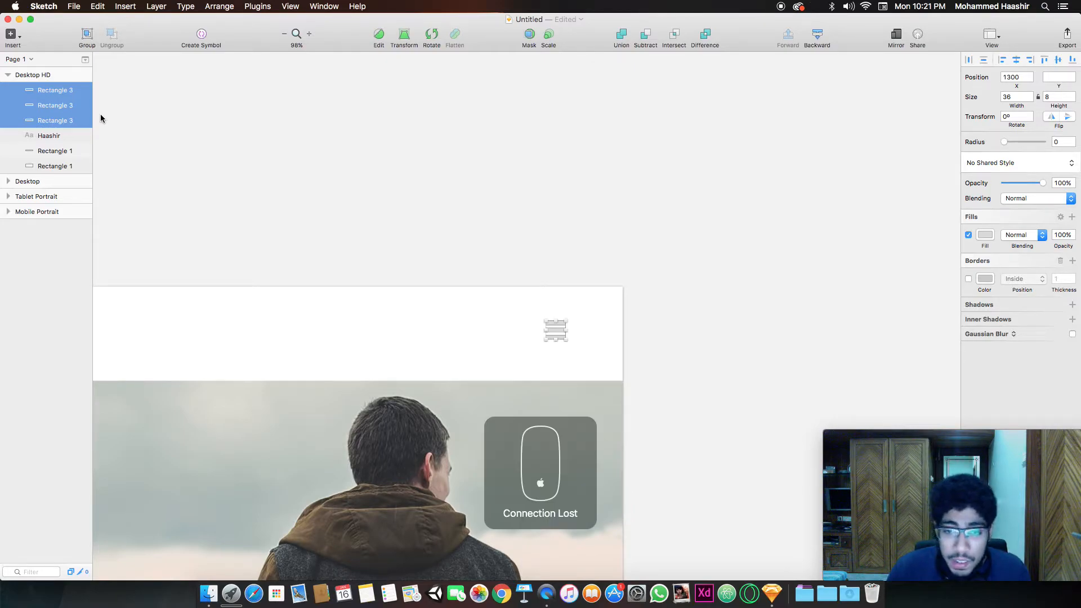
pyautogui.click(101, 115)
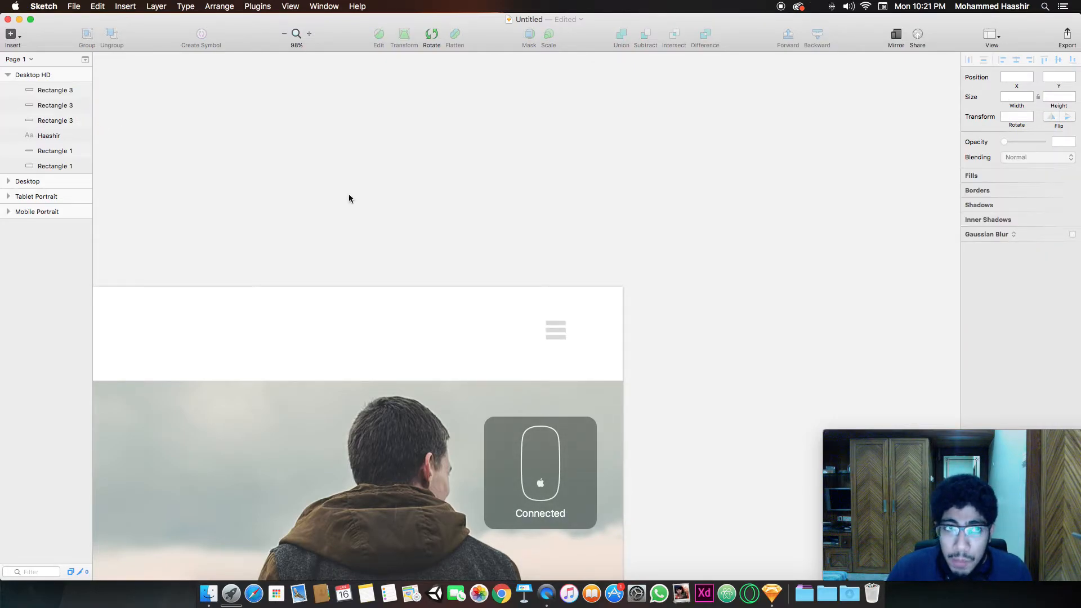
pyautogui.click(552, 337)
pyautogui.keyDown('shift'); pyautogui.click(555, 330); pyautogui.keyUp('shift')
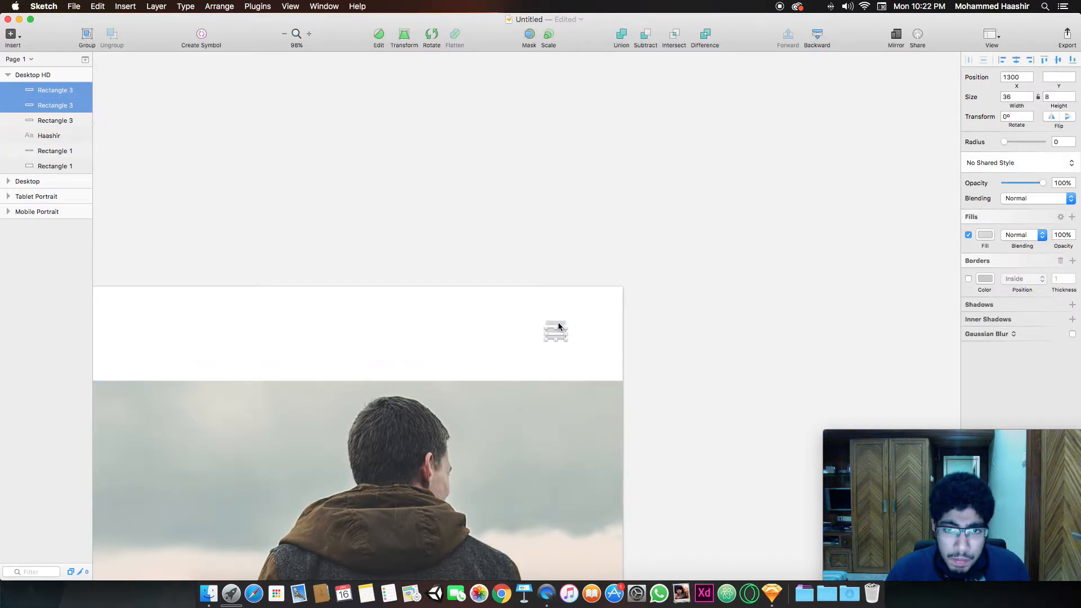
pyautogui.keyDown('shift'); pyautogui.click(555, 324); pyautogui.keyUp('shift')
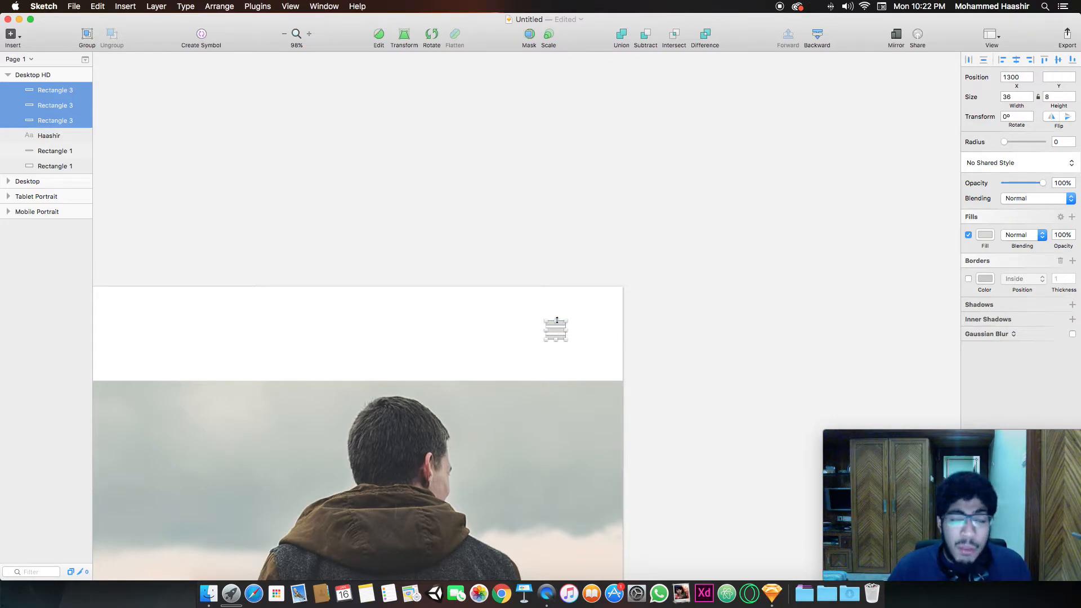
pyautogui.press('super+g')
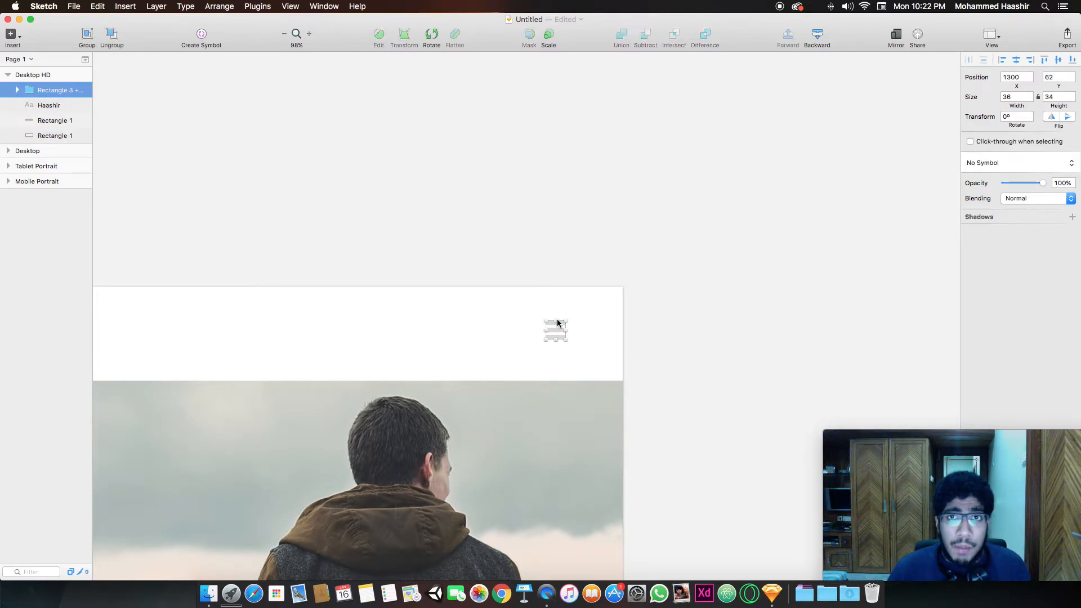
# Try to widen the menu icon group to about 51 px.
pyautogui.moveTo(544, 330); pyautogui.dragTo(538, 332)
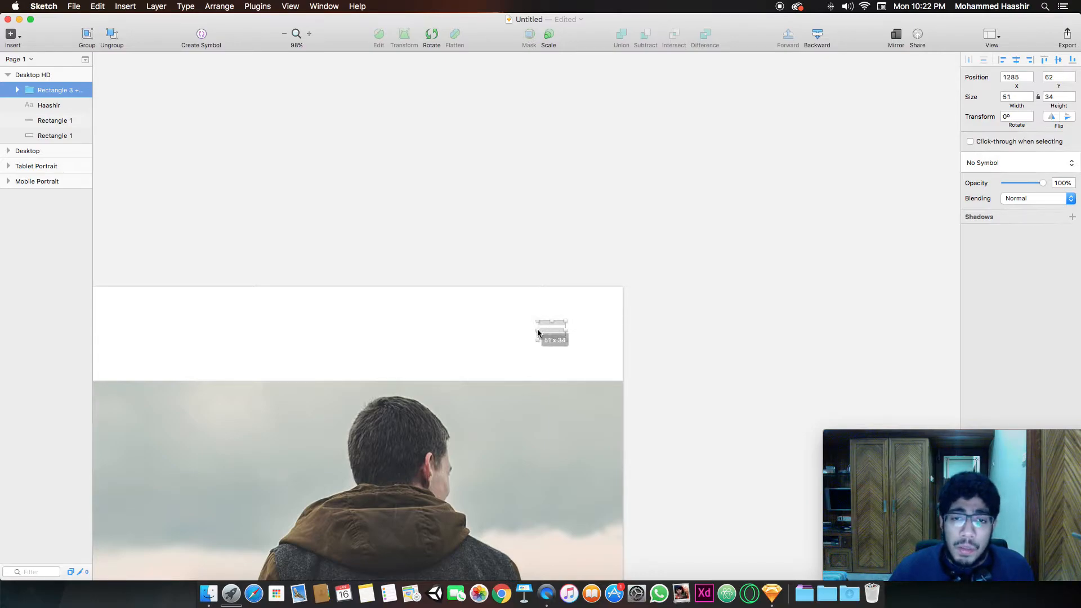
pyautogui.click(629, 352)
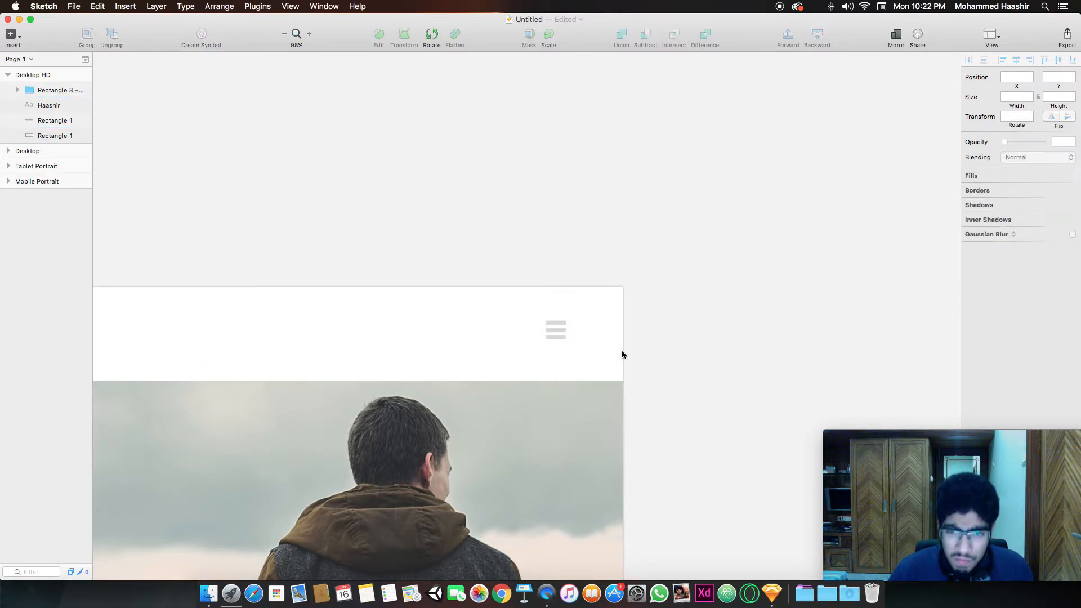
# Lower the name text's opacity to 69% and deselect it.
pyautogui.hscroll(-1, 609, 304)
pyautogui.hscroll(-5, 610, 300)
pyautogui.scroll(-6, 614, 294)
pyautogui.scroll(2, 614, 294)
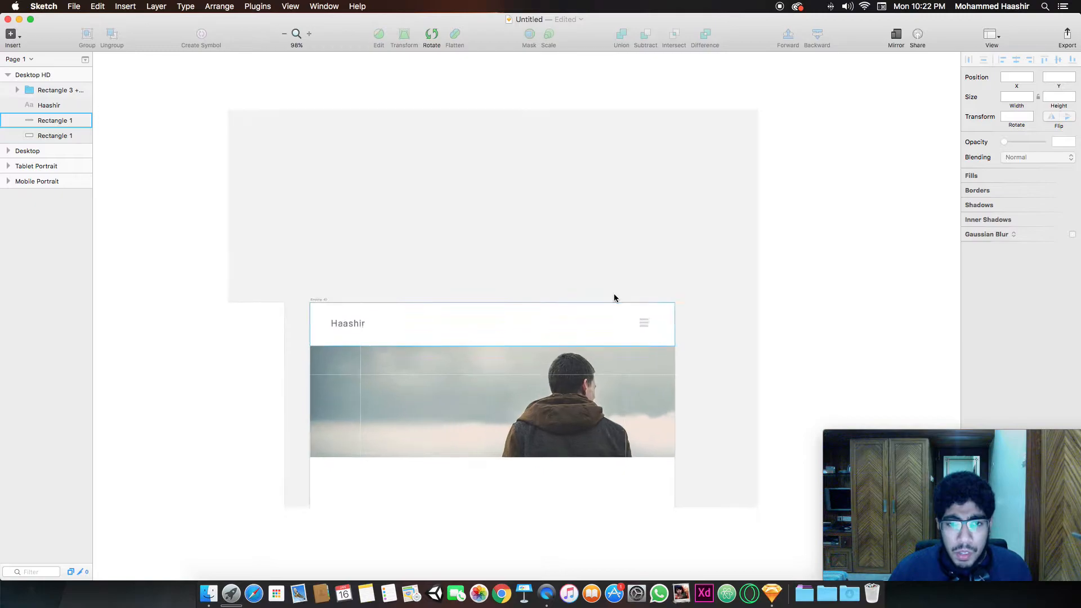
pyautogui.click(352, 324)
pyautogui.moveTo(1042, 276); pyautogui.dragTo(1031, 275)
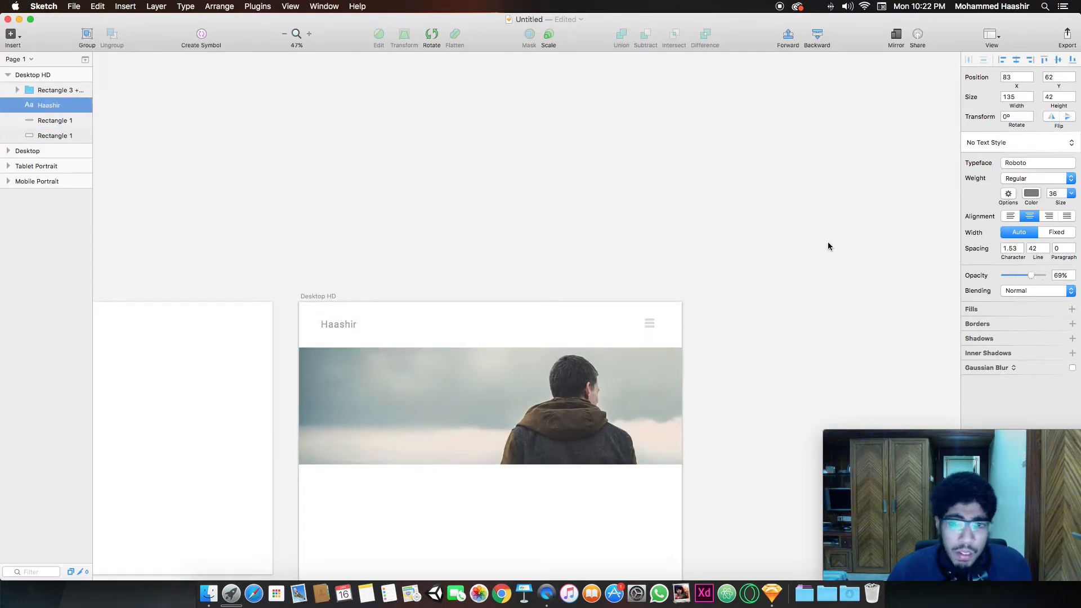
pyautogui.click(822, 236)
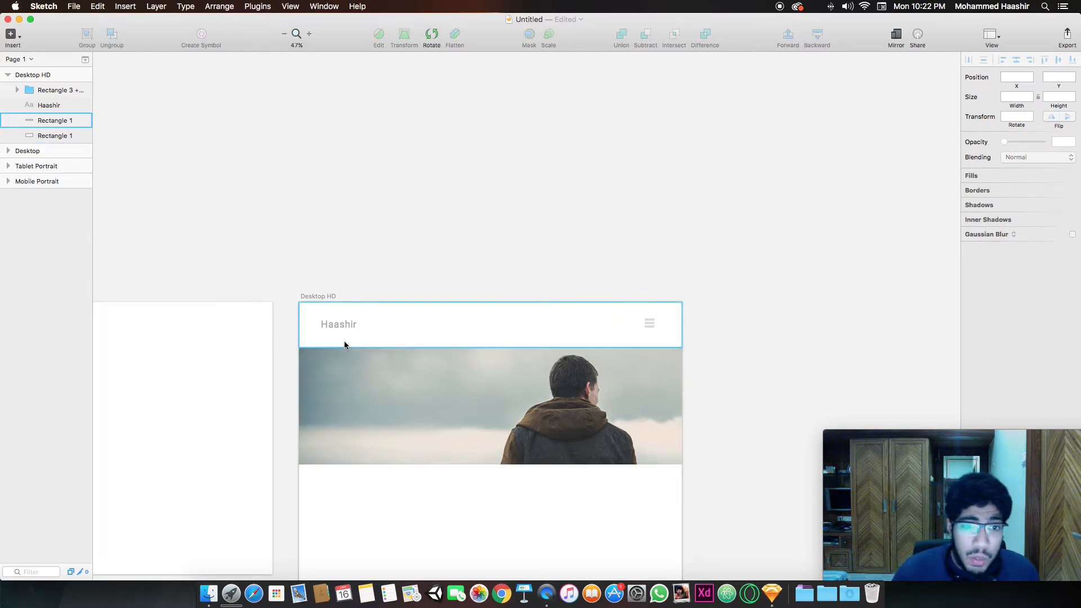
# Draw a rectangle about 164 by 73 px at X 54, Y 49 over the name text and place its layer beneath the text.
pyautogui.click(334, 325)
pyautogui.moveTo(350, 329); pyautogui.dragTo(357, 334)
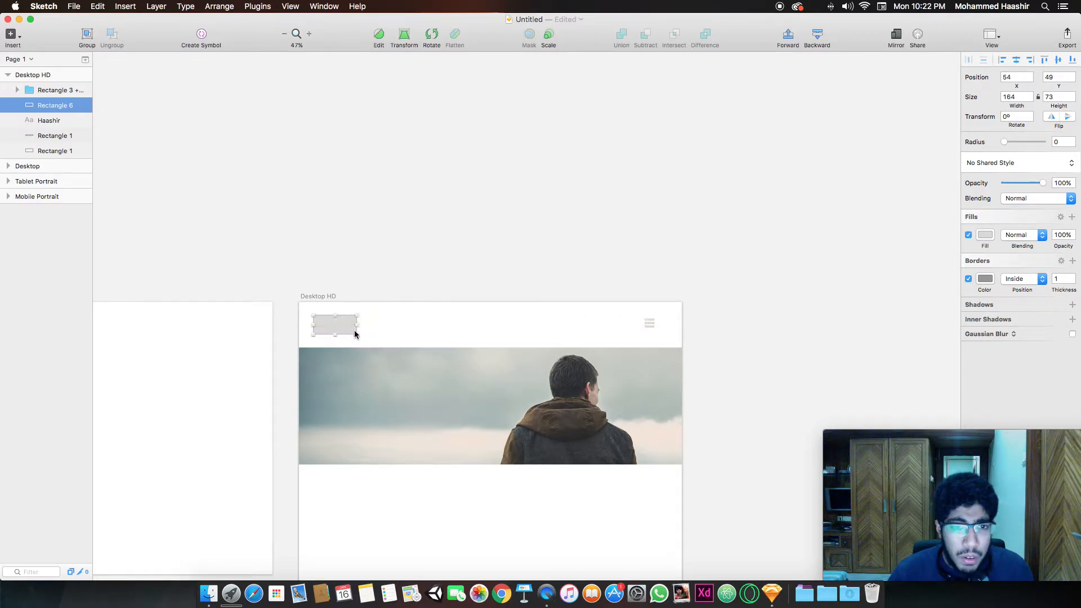
pyautogui.moveTo(41, 104); pyautogui.dragTo(49, 126)
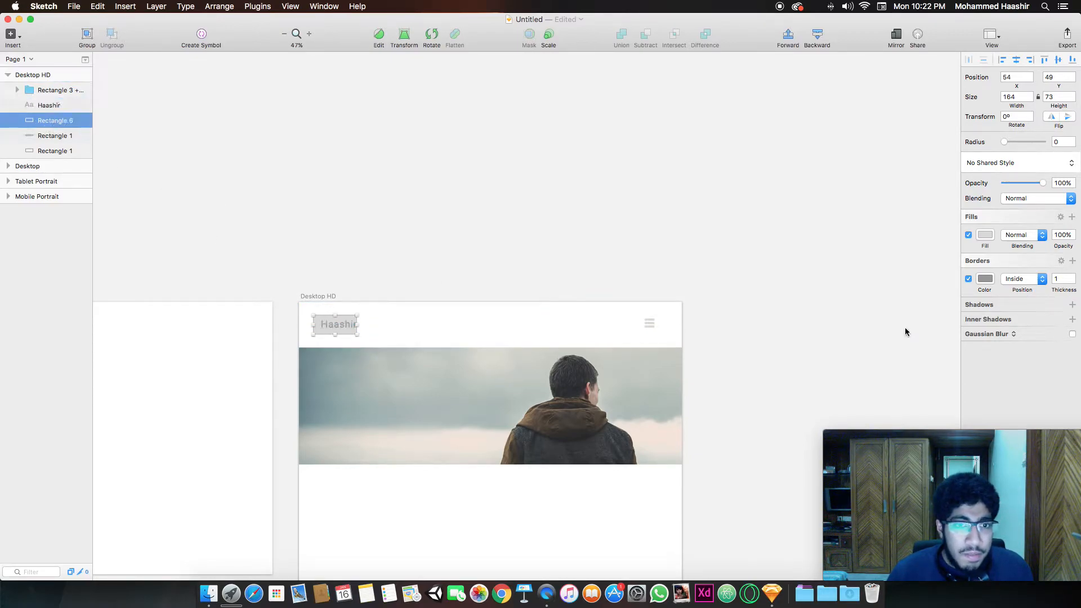
# Remove the border of the rectangle behind the name text and resize it to about 192 by 73 px at X 55.
pyautogui.click(968, 278)
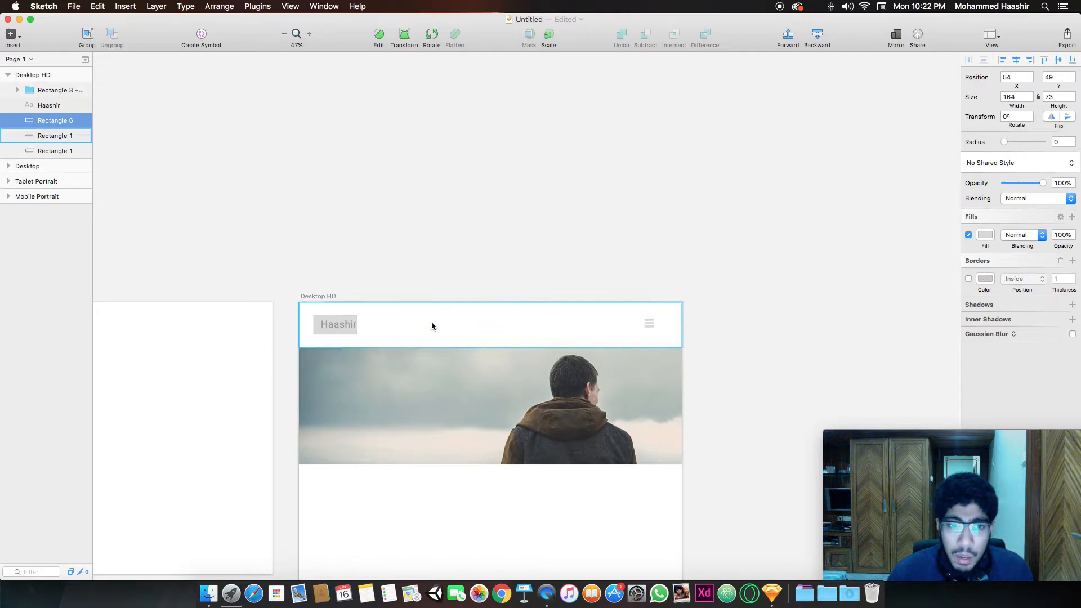
pyautogui.click(319, 327)
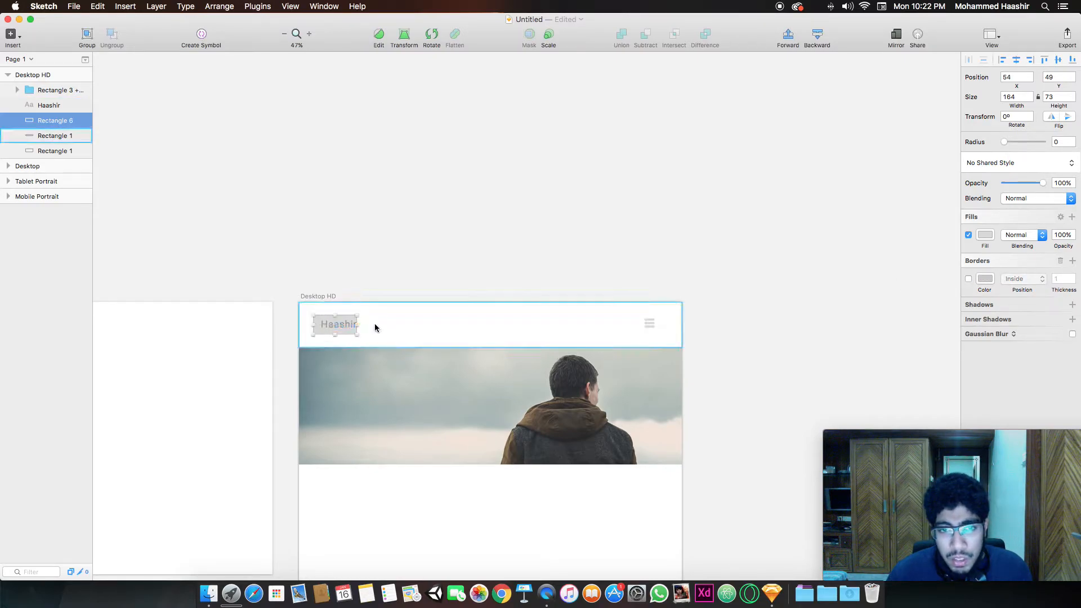
pyautogui.moveTo(359, 324)
pyautogui.mouseDown()
pyautogui.moveTo(376, 323)
pyautogui.moveTo(360, 331)
pyautogui.mouseUp()
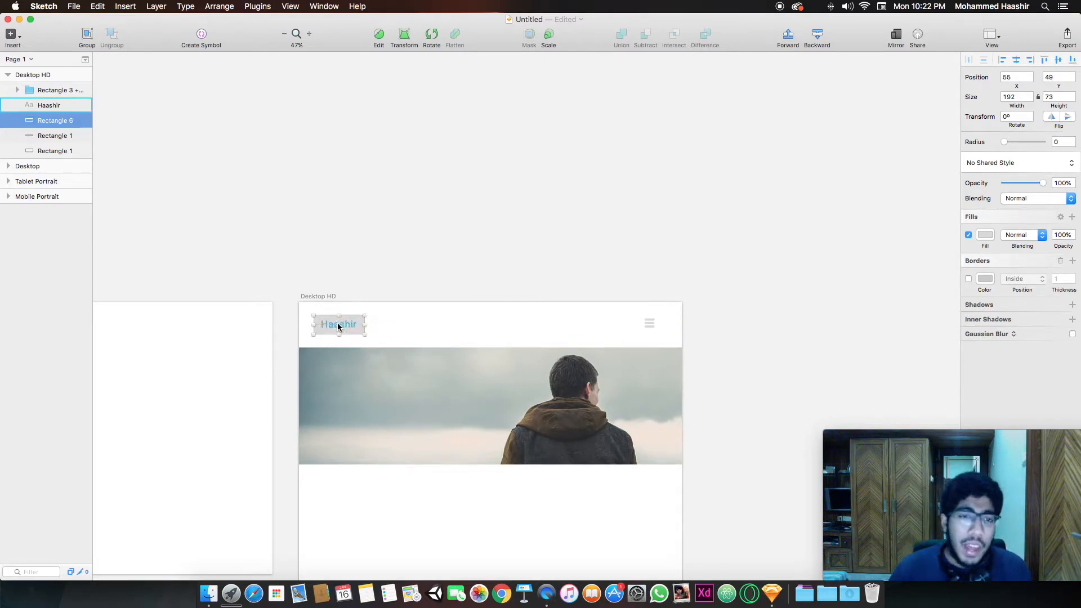
# Delete the name text from the grey rectangle in the header and deselect everything.
pyautogui.click(357, 262)
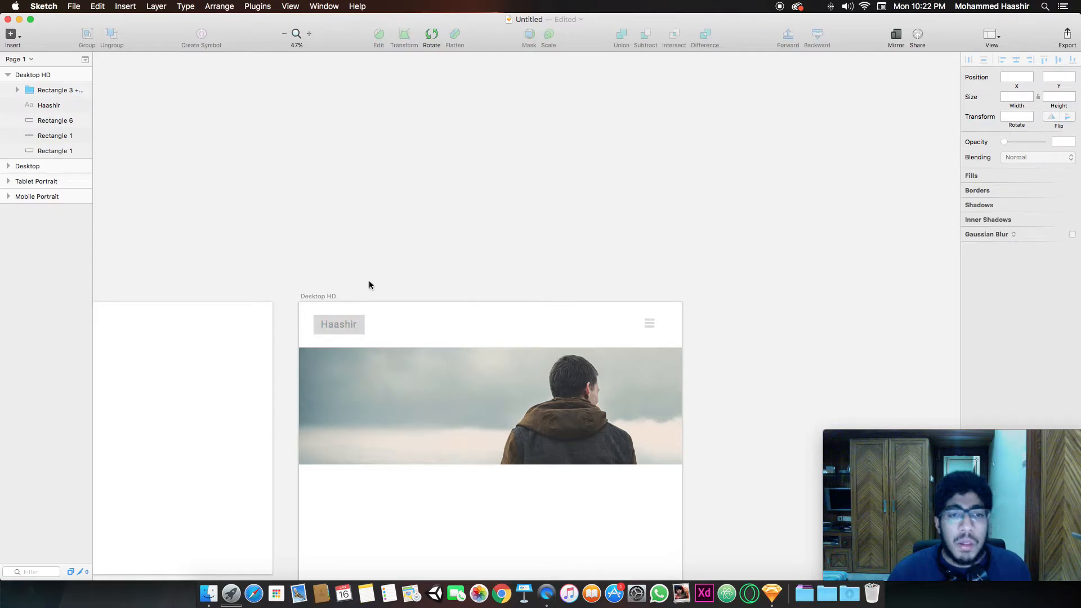
pyautogui.click(346, 324)
pyautogui.press('Delete')
pyautogui.click(352, 323)
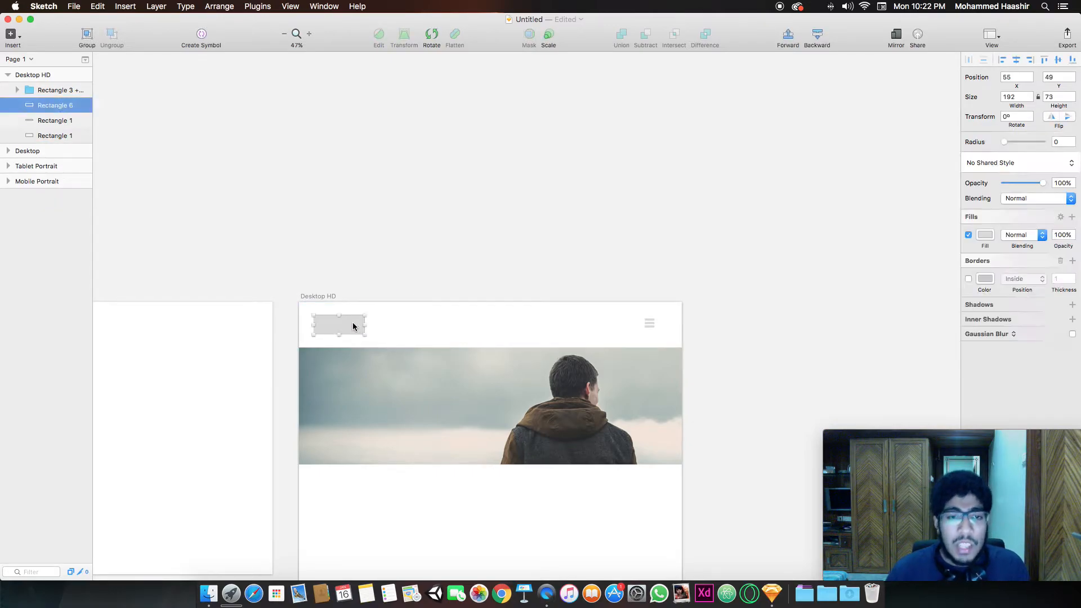
pyautogui.click(417, 198)
# Lower the opacity of the header's grey logo rectangle to 55% and deselect it.
pyautogui.scroll(-5, 417, 195)
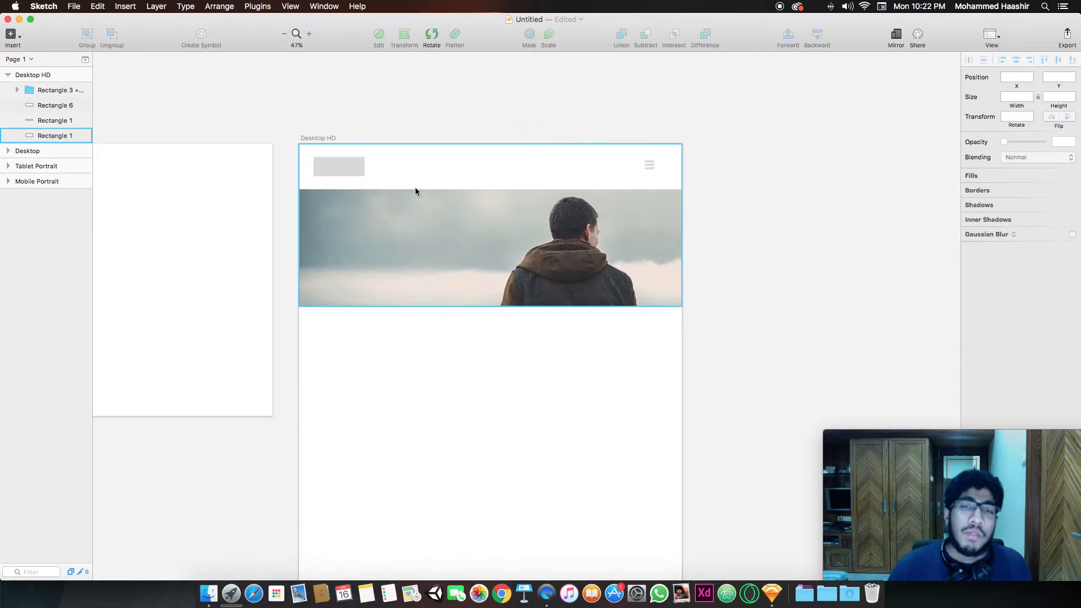
pyautogui.click(337, 167)
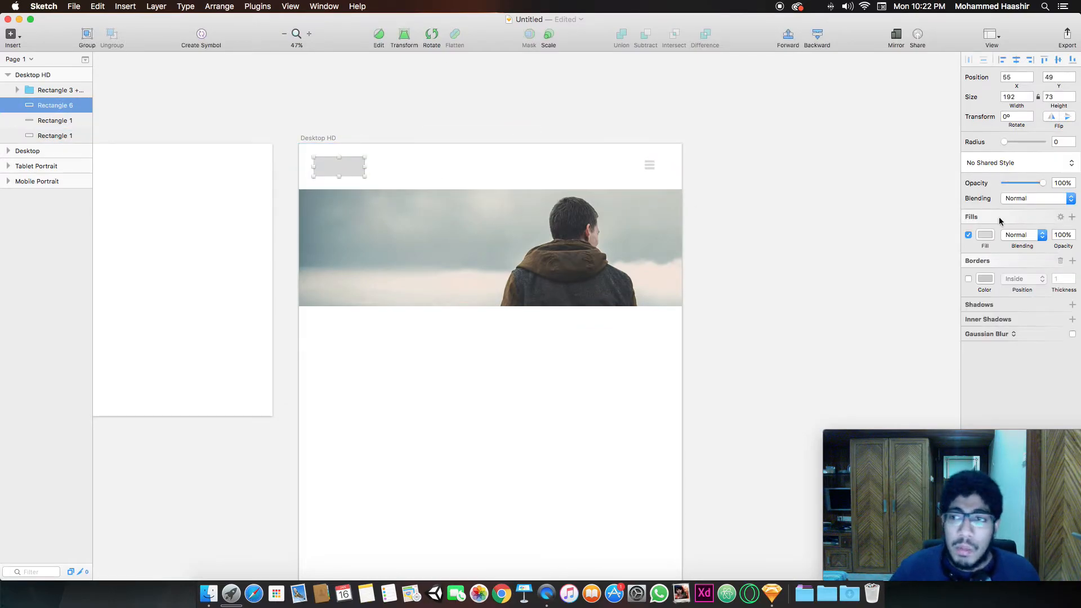
pyautogui.moveTo(1042, 183); pyautogui.dragTo(1025, 183)
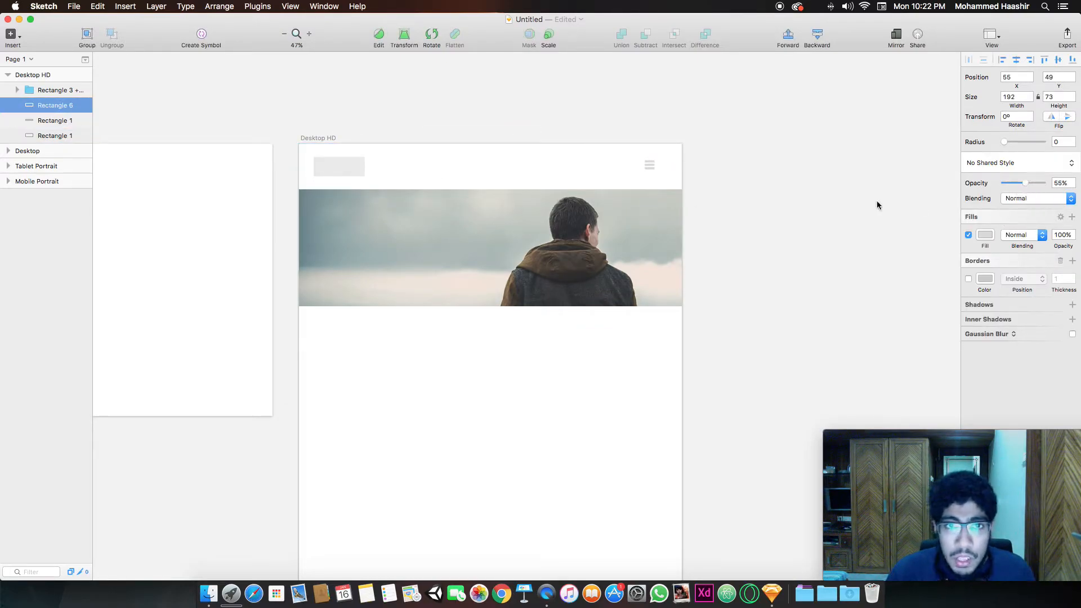
pyautogui.click(789, 206)
pyautogui.scroll(-3, 788, 204)
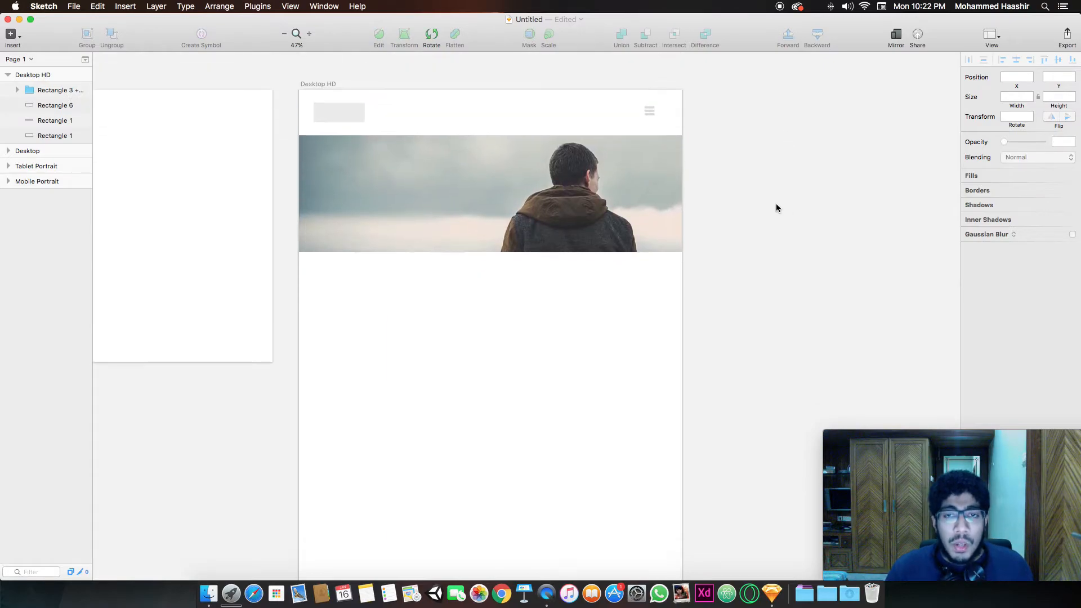
# Add a solid black (000000) fill at 54% opacity over the banner rectangle's photo fill, keeping the layer opacity at 100%.
pyautogui.click(539, 209)
pyautogui.scroll(8, 565, 205)
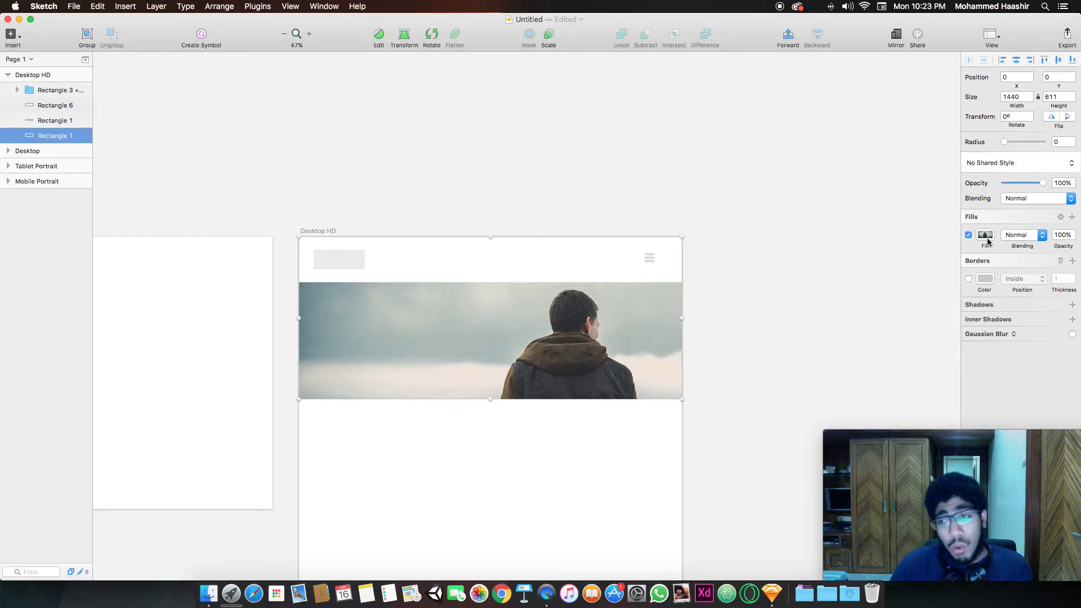
pyautogui.click(1073, 218)
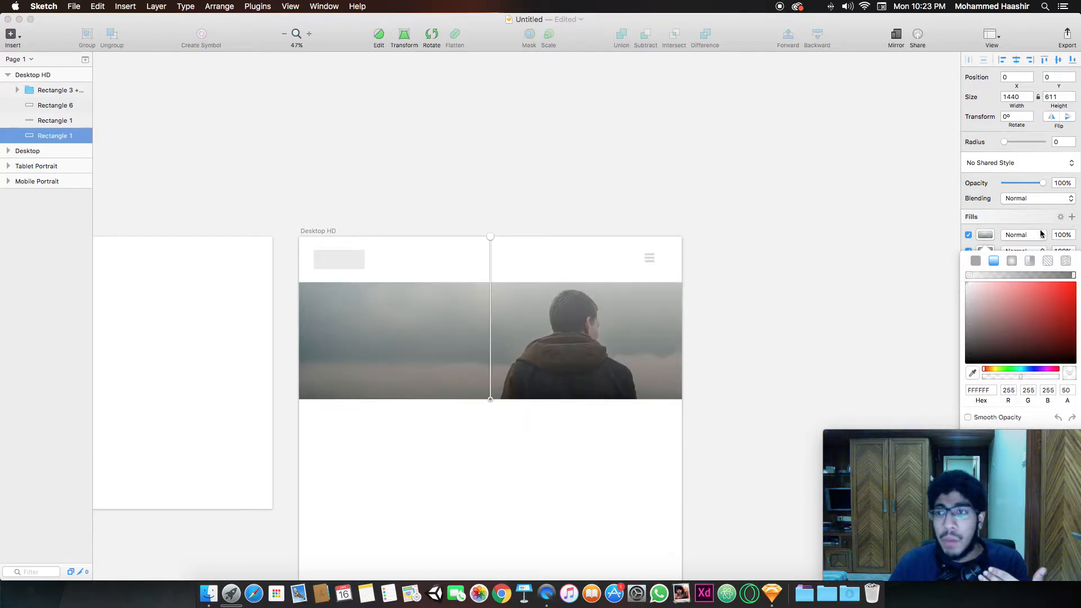
pyautogui.click(976, 260)
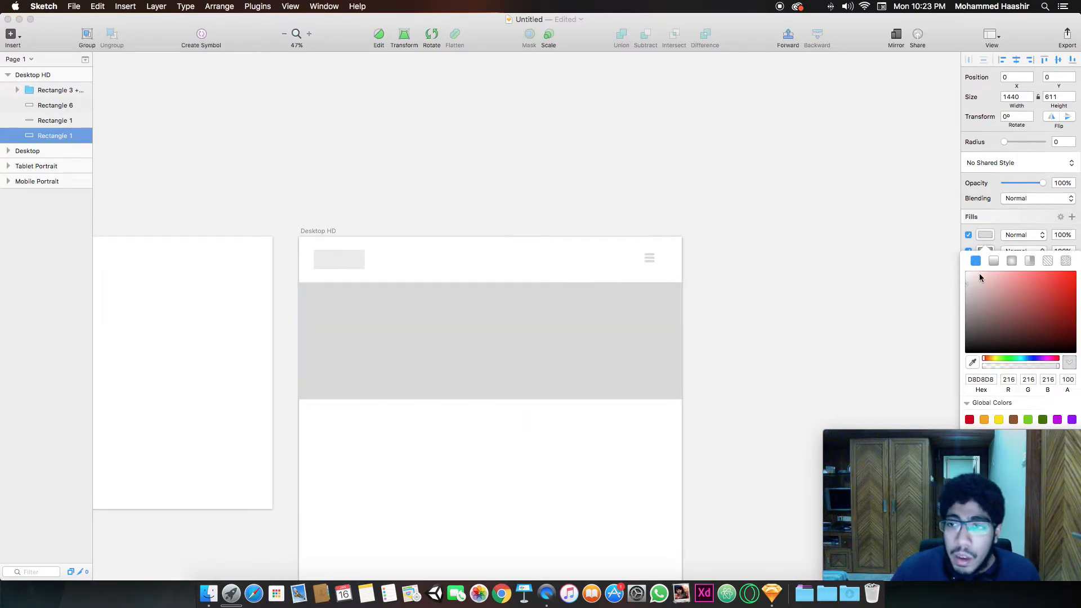
pyautogui.moveTo(953, 334); pyautogui.dragTo(845, 435)
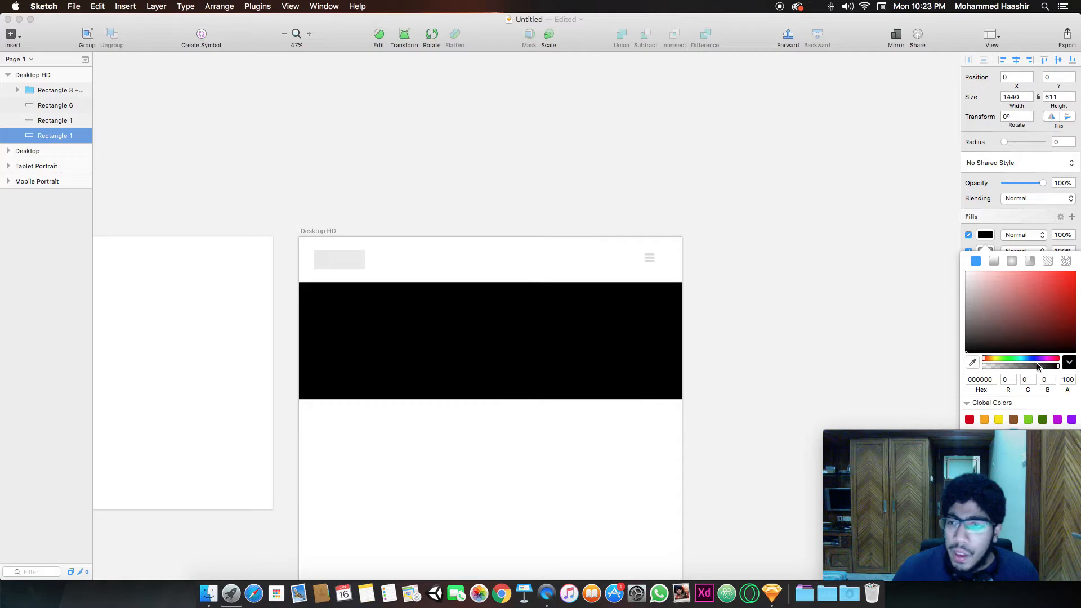
pyautogui.moveTo(1043, 367)
pyautogui.mouseDown()
pyautogui.moveTo(1011, 366)
pyautogui.moveTo(1023, 366)
pyautogui.mouseUp()
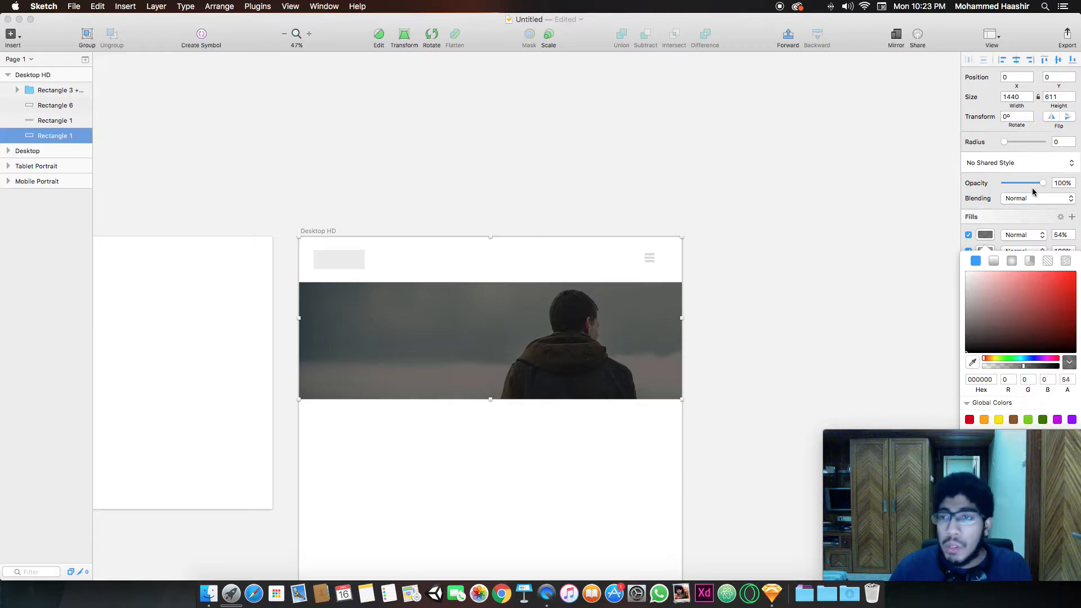
pyautogui.moveTo(1026, 183); pyautogui.dragTo(1079, 226)
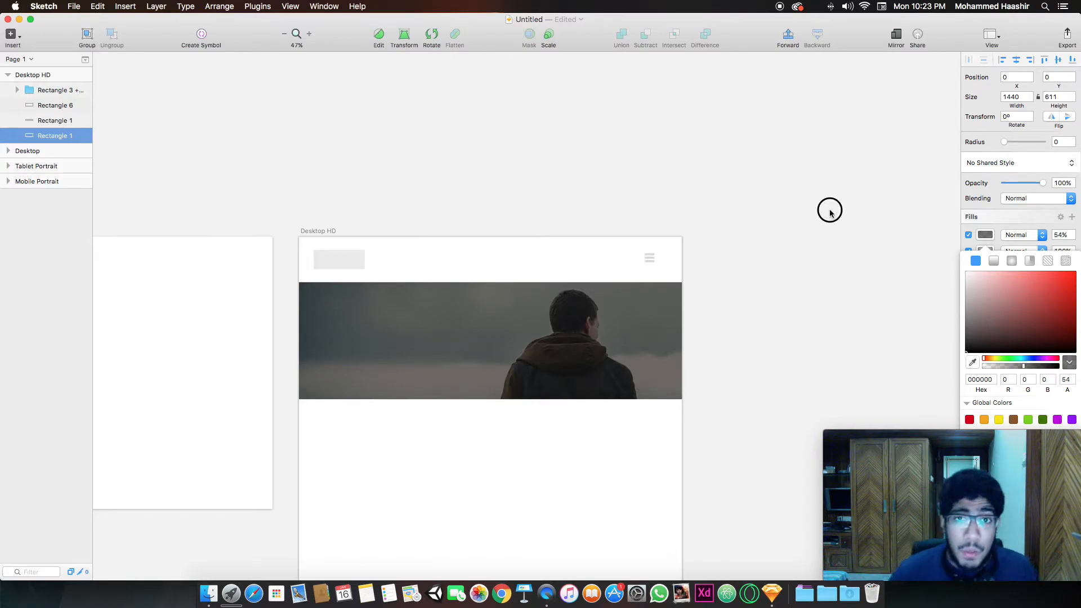
pyautogui.click(845, 144)
pyautogui.scroll(-6, 839, 144)
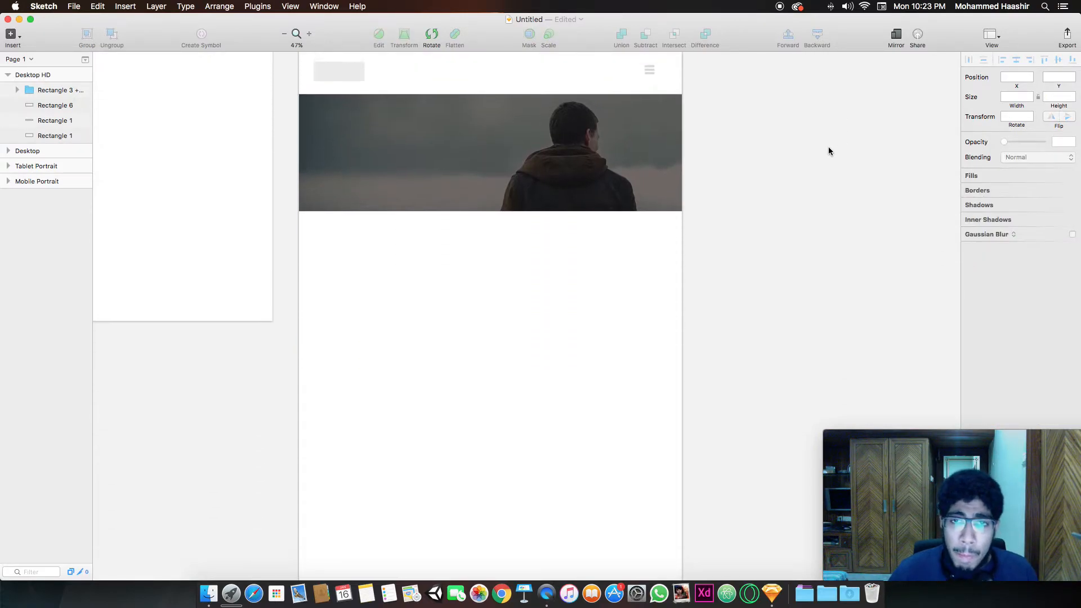
# Add the text "My website" on the banner photo and move it to about X 225, Y 306.
pyautogui.click(589, 147)
pyautogui.scroll(2, 468, 179)
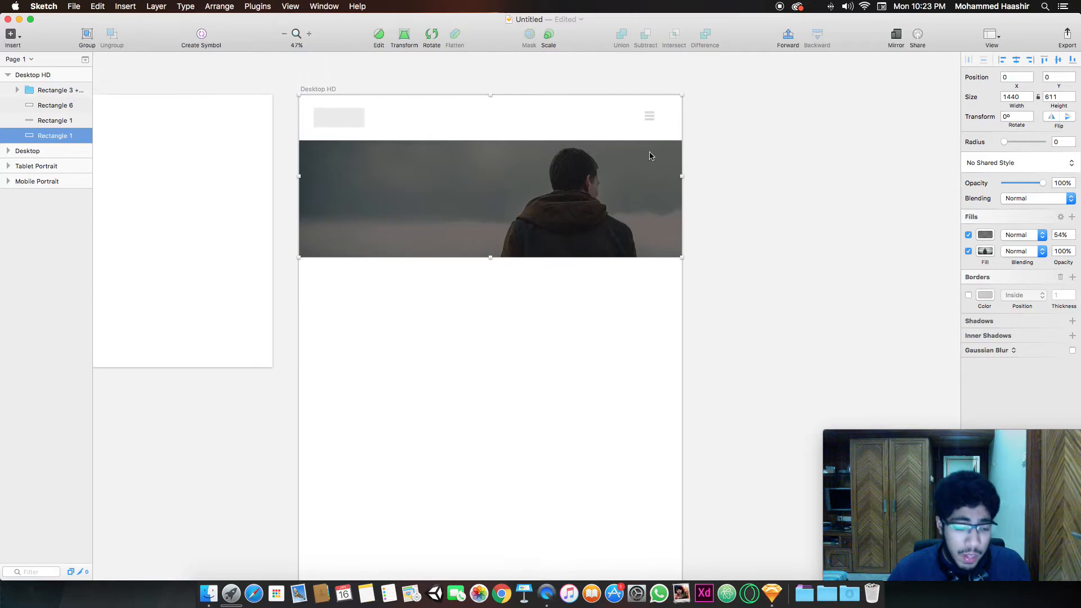
pyautogui.click(469, 179)
pyautogui.write('My website')
pyautogui.press('Escape')
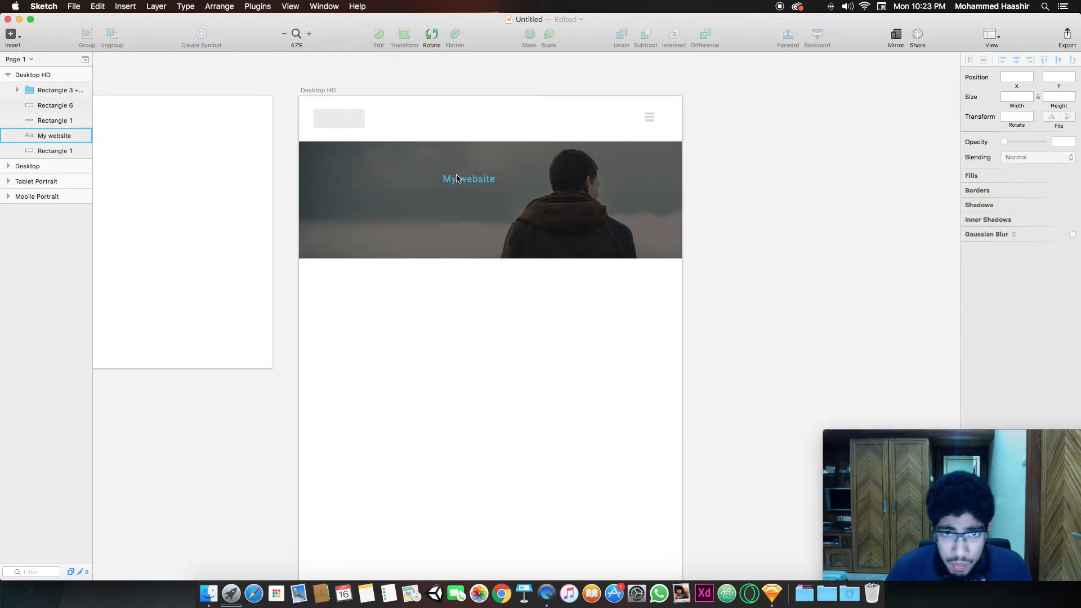
pyautogui.moveTo(468, 179); pyautogui.dragTo(385, 183)
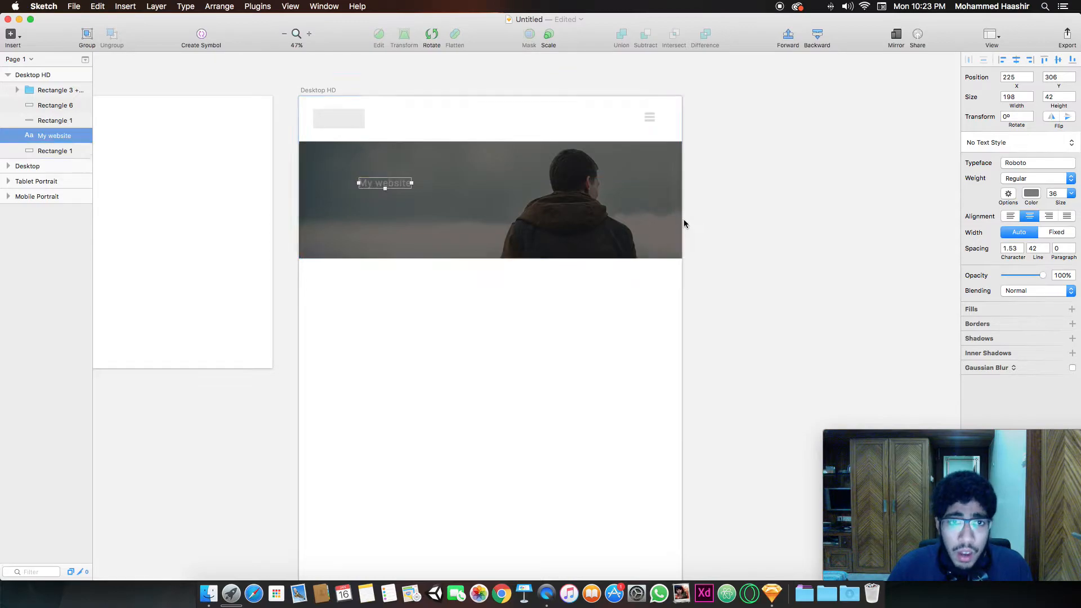
# Set the "My website" title to font size 48 and white, and shift it to about X 186, Y 273.
pyautogui.click(1070, 193)
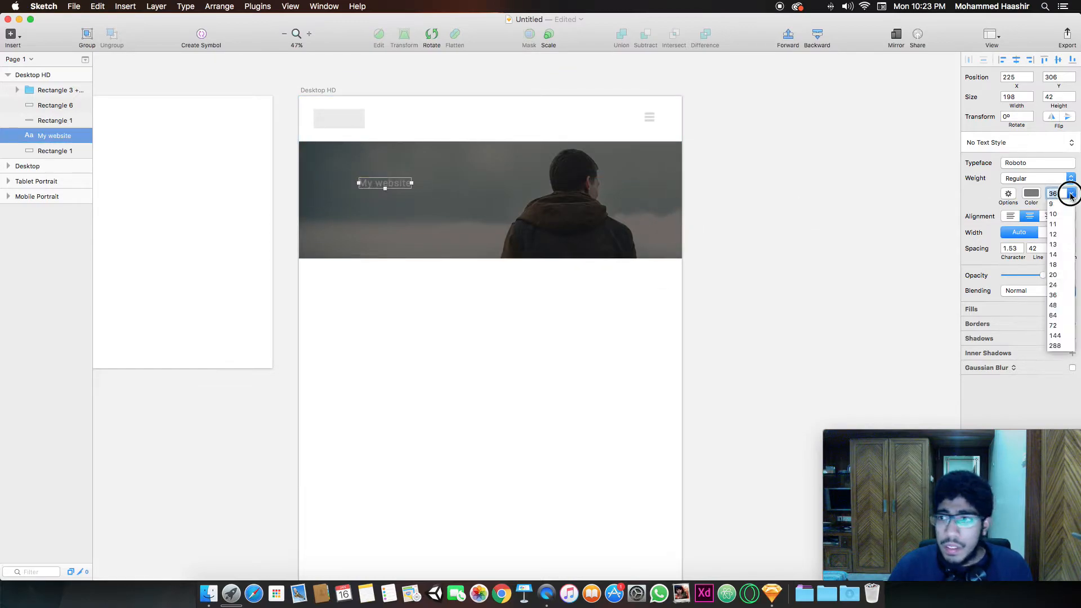
pyautogui.click(1053, 306)
pyautogui.press('Escape')
pyautogui.moveTo(373, 184); pyautogui.dragTo(371, 181)
pyautogui.click(1032, 203)
pyautogui.click(966, 217)
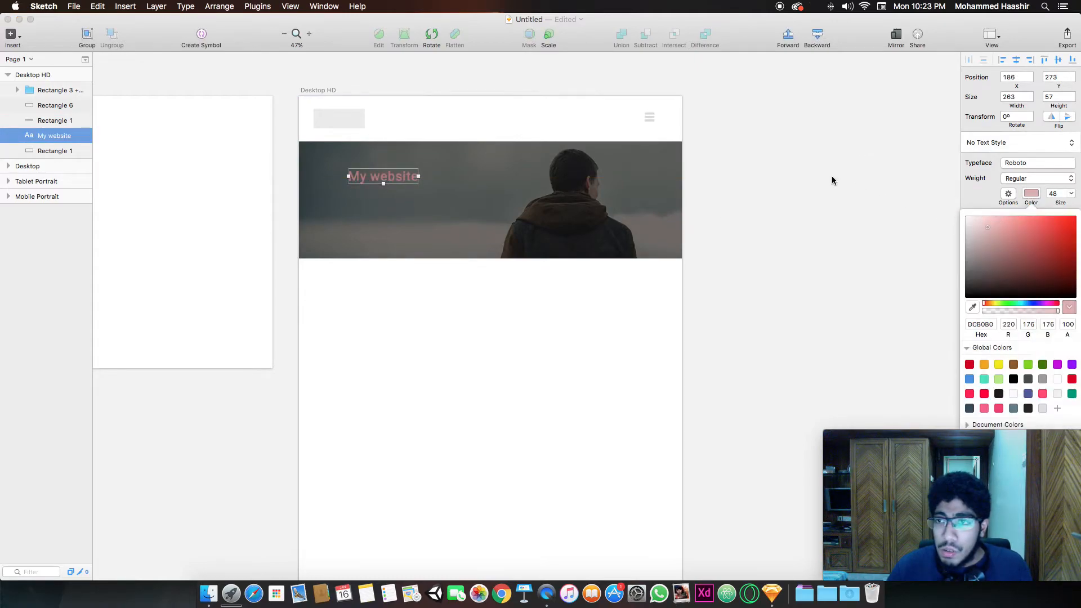
pyautogui.click(445, 188)
pyautogui.click(407, 207)
# Duplicate the "My website" title and place the copy directly beneath it at X 186, Y 330.
pyautogui.click(378, 179)
pyautogui.press('super+c')
pyautogui.press('super+v')
pyautogui.moveTo(378, 179); pyautogui.dragTo(383, 195)
pyautogui.click(383, 181)
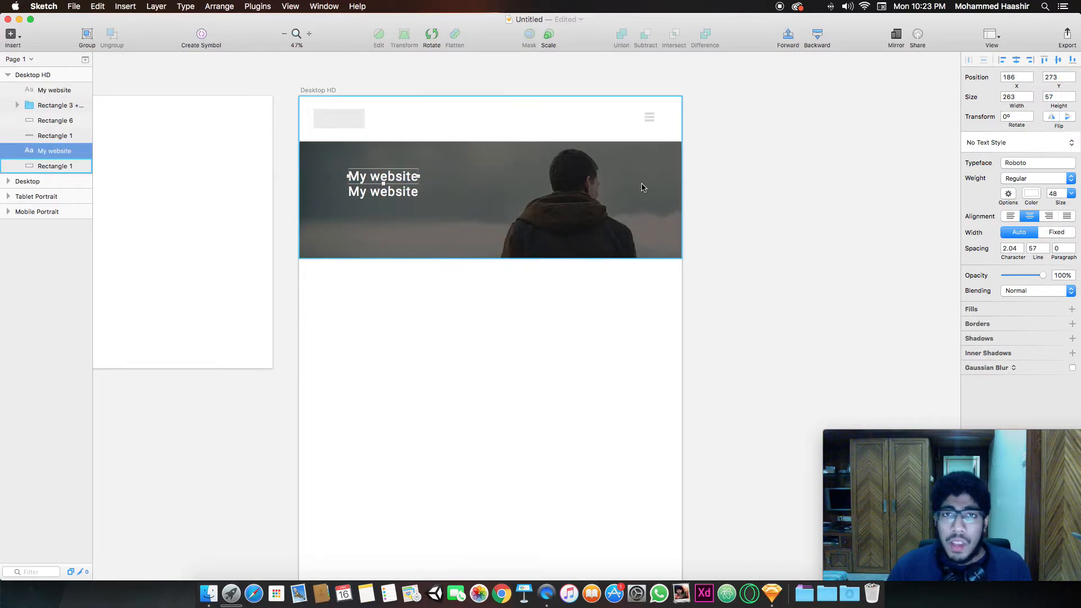
# Replace the duplicated text with "This is my subtitle", set its font size to 36 and left-align it under the title at X 186.
pyautogui.doubleClick(404, 195)
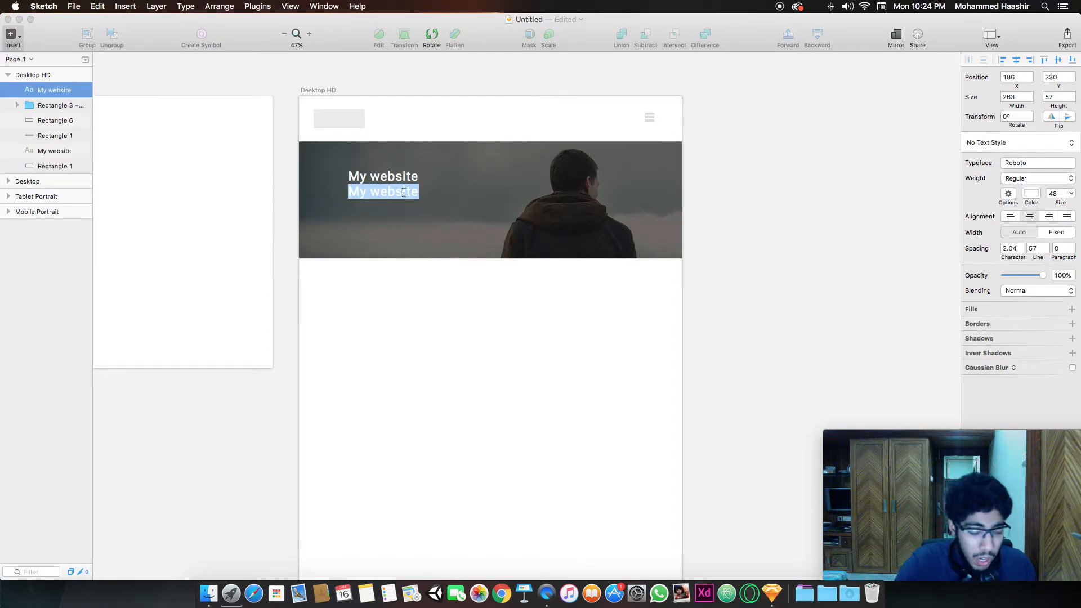
pyautogui.write('Th')
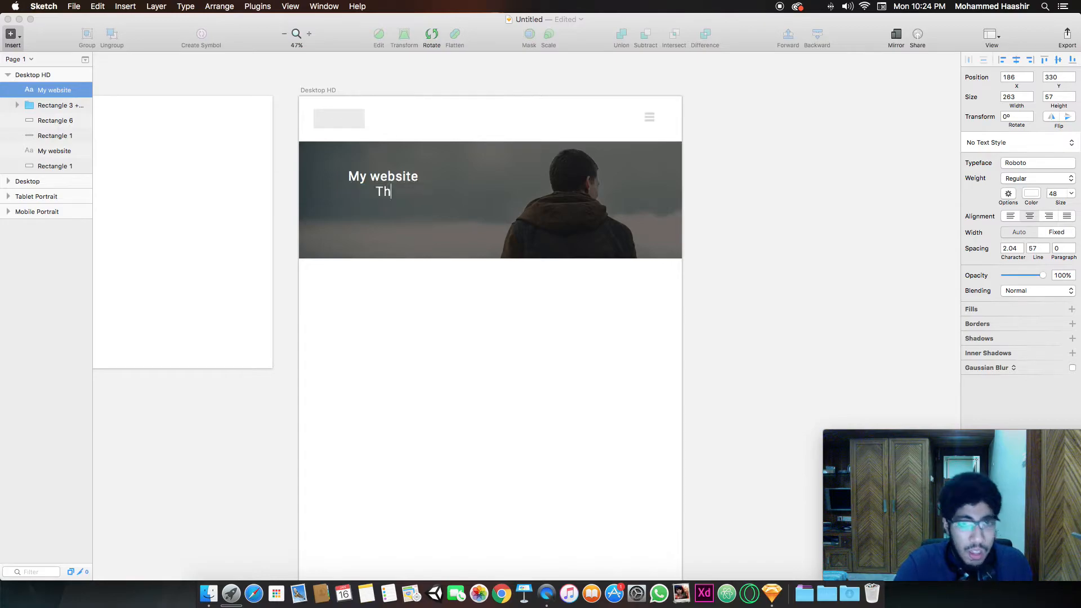
pyautogui.write('is is my ')
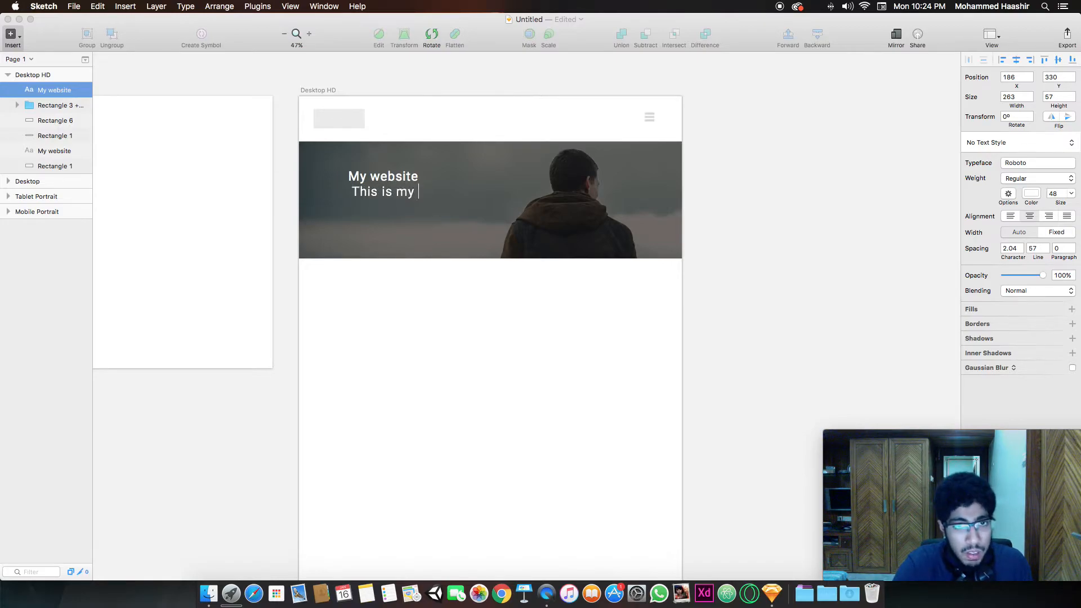
pyautogui.write('subtitle')
pyautogui.press('super+a')
pyautogui.click(1068, 194)
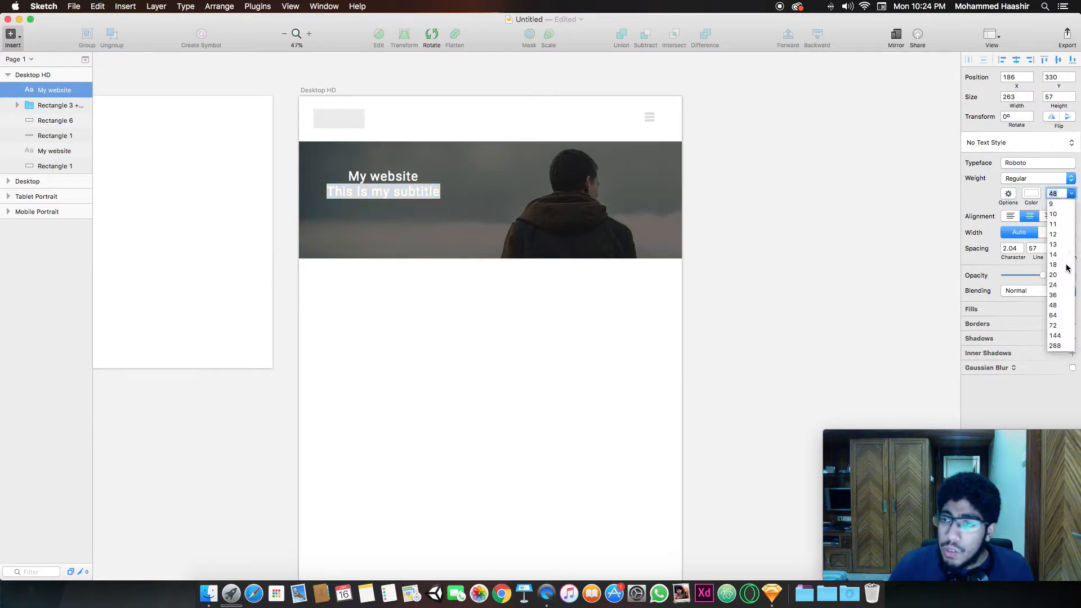
pyautogui.click(1059, 295)
pyautogui.click(893, 244)
pyautogui.moveTo(389, 192); pyautogui.dragTo(388, 194)
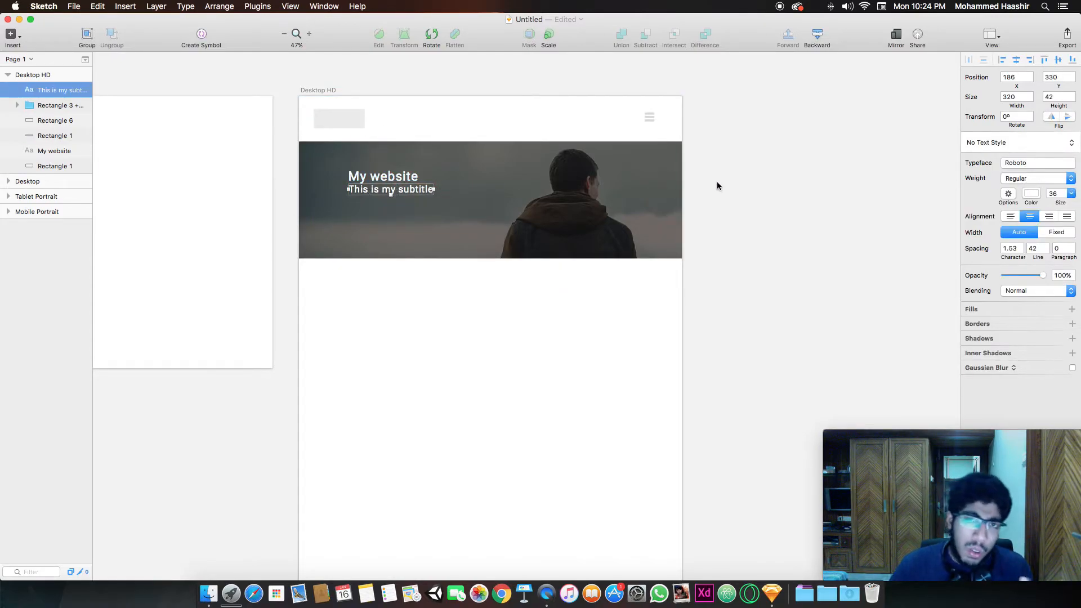
# Set the subtitle's font weight to Light and the "My website" title's weight to Bold.
pyautogui.click(1007, 177)
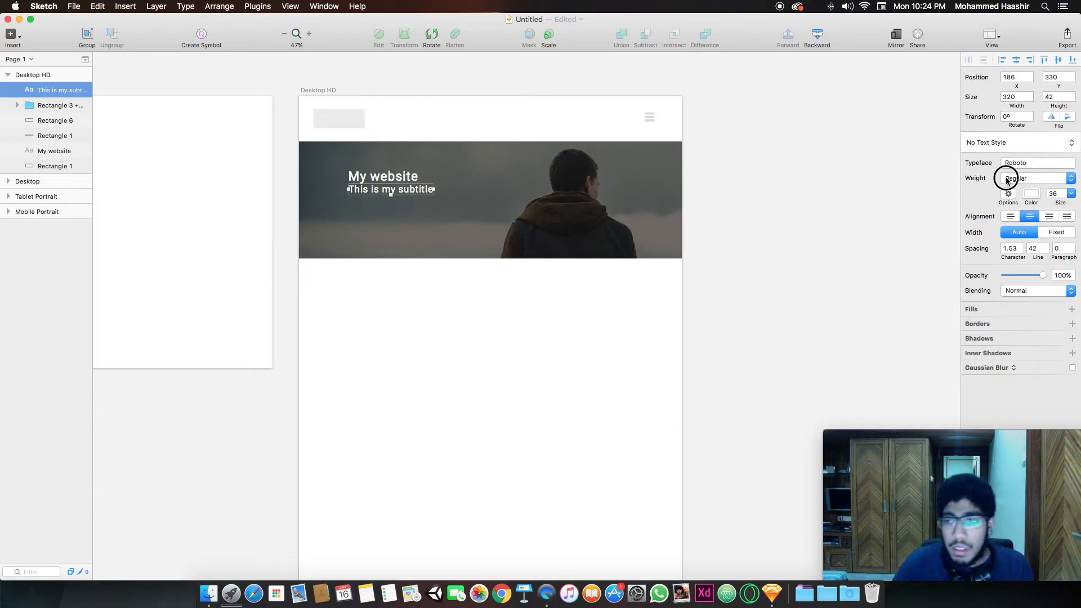
pyautogui.click(1012, 199)
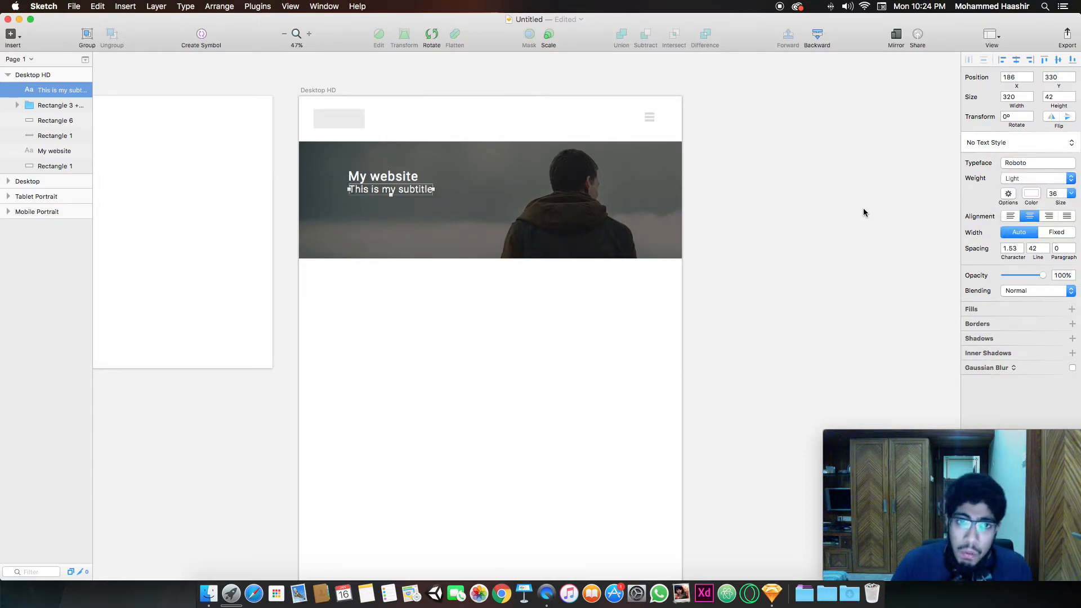
pyautogui.press('Tab')
pyautogui.press('Tab')
pyautogui.click(1035, 178)
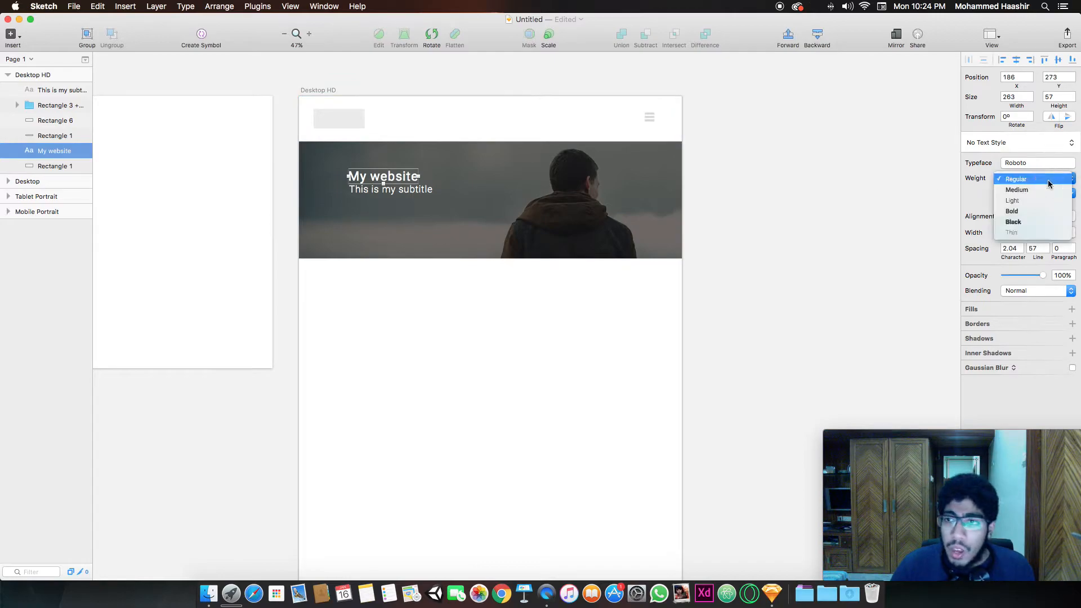
pyautogui.click(1019, 210)
pyautogui.click(927, 201)
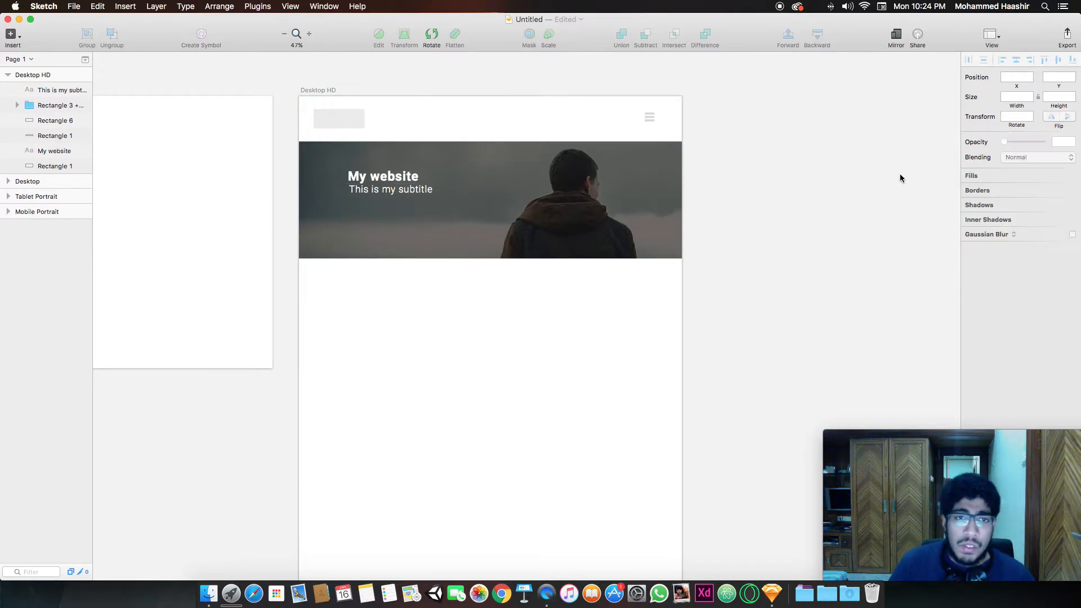
# Move the title and subtitle slightly lower on the banner, both at X 192.
pyautogui.moveTo(394, 179); pyautogui.dragTo(393, 192)
pyautogui.click(394, 190)
pyautogui.keyDown('shift'); pyautogui.click(388, 183); pyautogui.keyUp('shift')
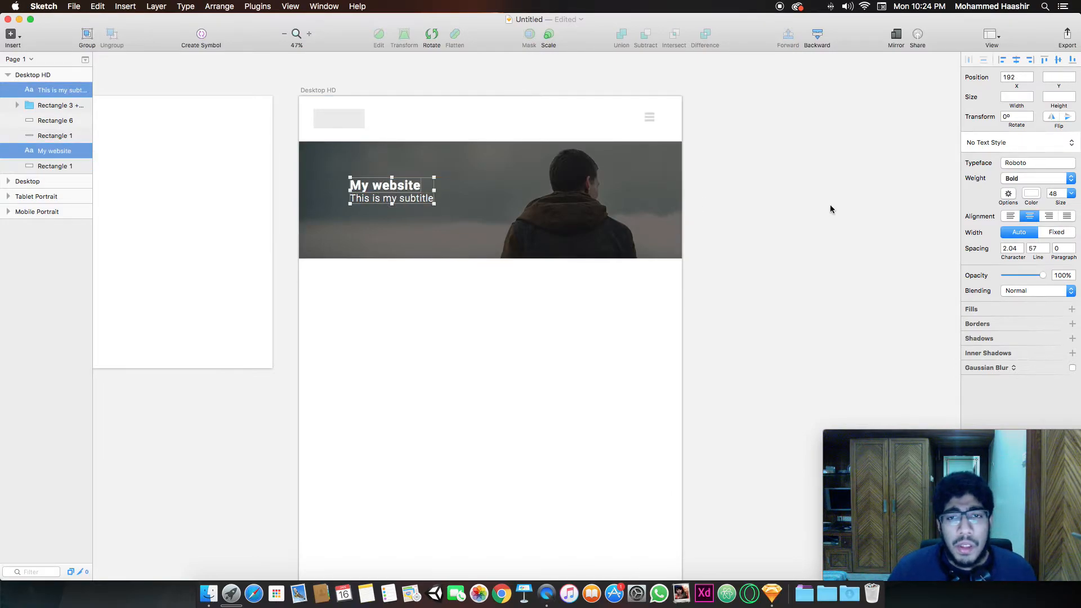
pyautogui.click(830, 204)
# Group the banner, title, subtitle, white bar, logo rectangle and menu icon together.
pyautogui.click(673, 212)
pyautogui.keyDown('shift'); pyautogui.click(389, 186); pyautogui.keyUp('shift')
pyautogui.keyDown('shift'); pyautogui.click(392, 200); pyautogui.keyUp('shift')
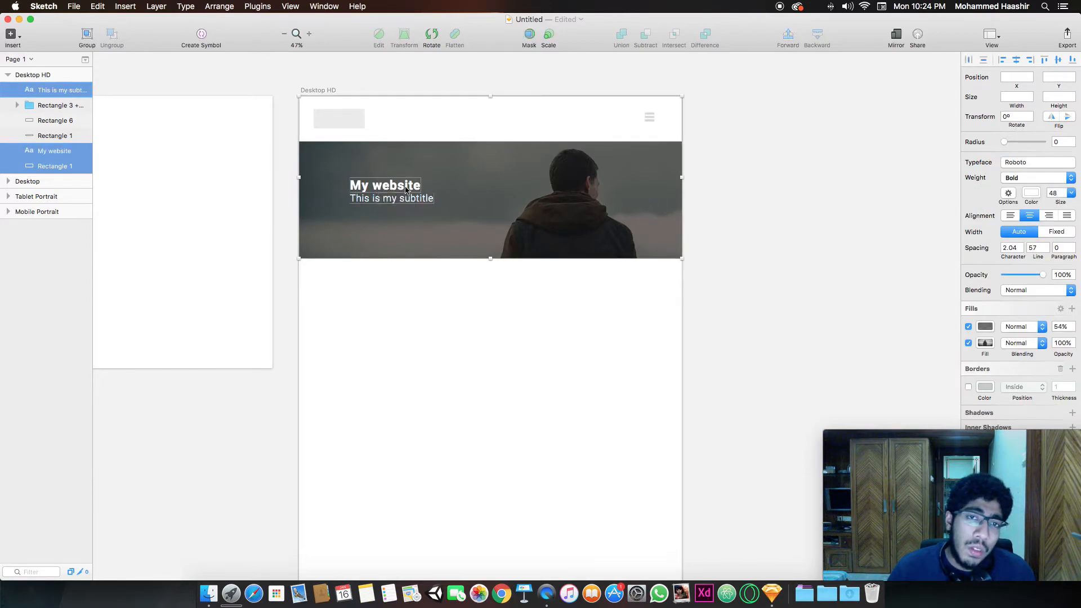
pyautogui.keyDown('shift'); pyautogui.click(394, 130); pyautogui.keyUp('shift')
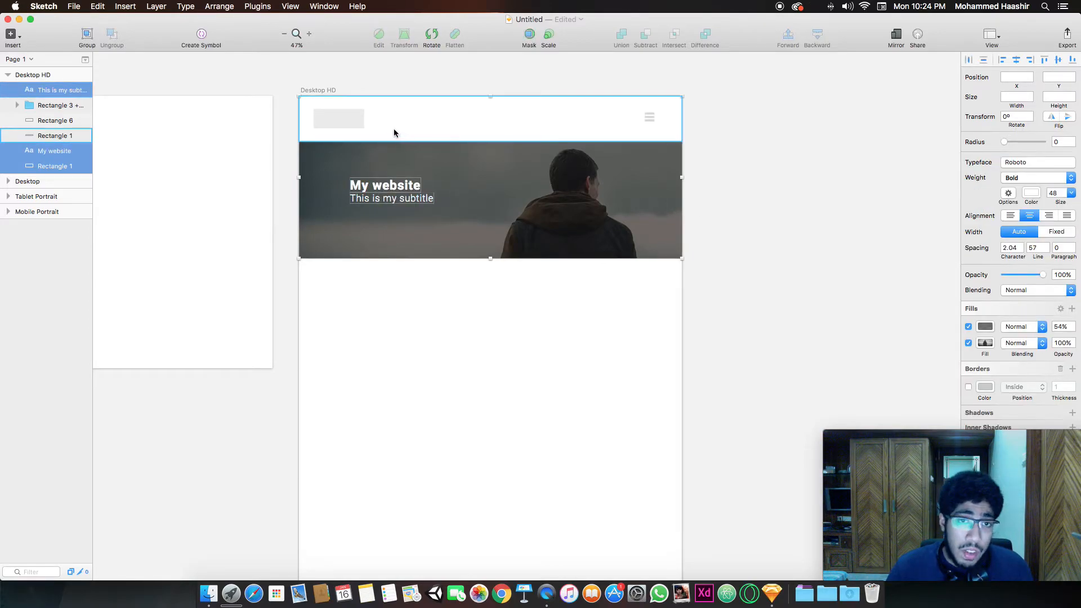
pyautogui.keyDown('shift'); pyautogui.click(363, 120); pyautogui.keyUp('shift')
pyautogui.keyDown('shift'); pyautogui.click(648, 117); pyautogui.keyUp('shift')
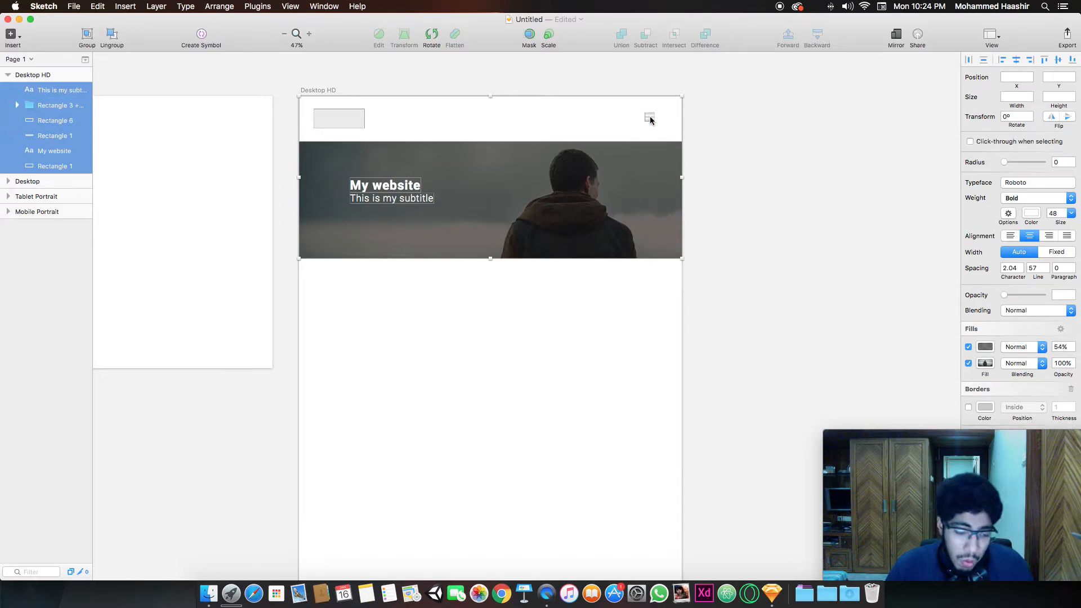
pyautogui.press('super+g')
# Rename the new group as Header.
pyautogui.doubleClick(50, 91)
pyautogui.press('BackSpace')
pyautogui.write('H')
pyautogui.press('Return')
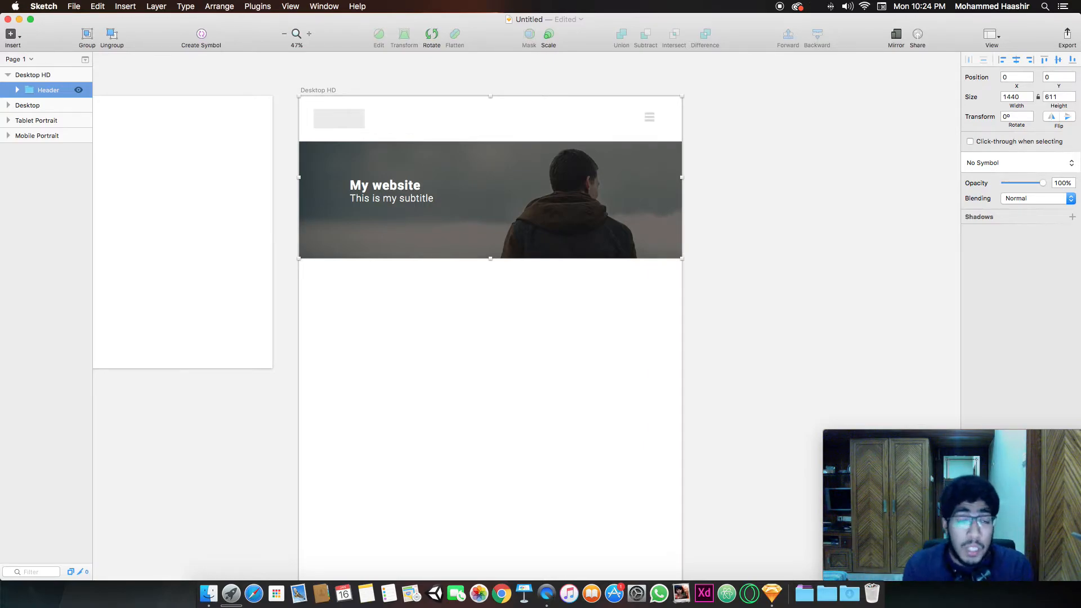
# Make the Header group exportable with an export size of 1x and the PNG format.
pyautogui.click(897, 451)
pyautogui.moveTo(897, 450); pyautogui.dragTo(871, 190)
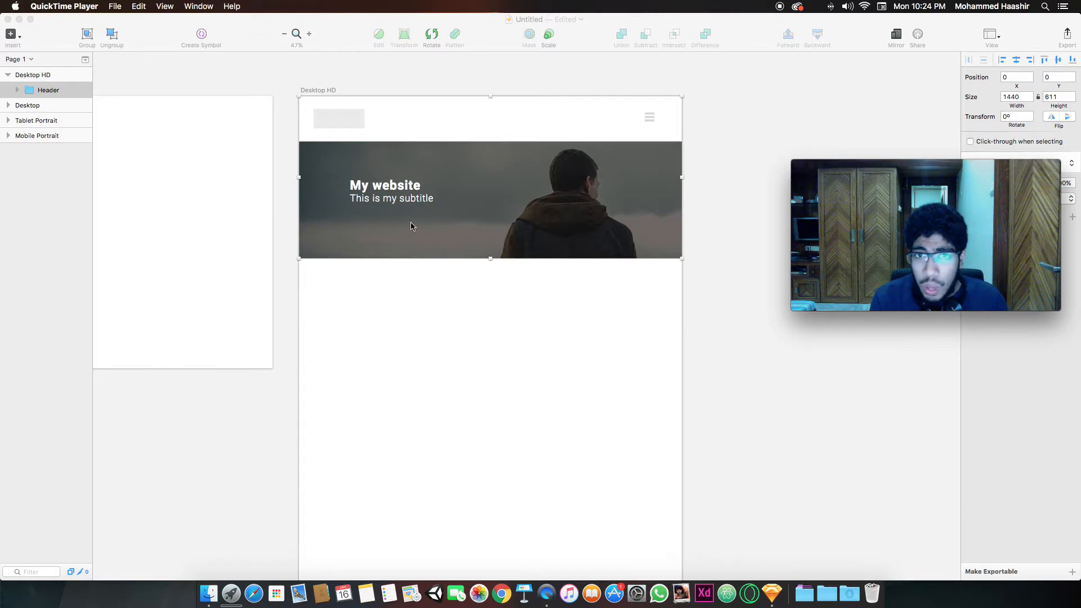
pyautogui.click(1072, 570)
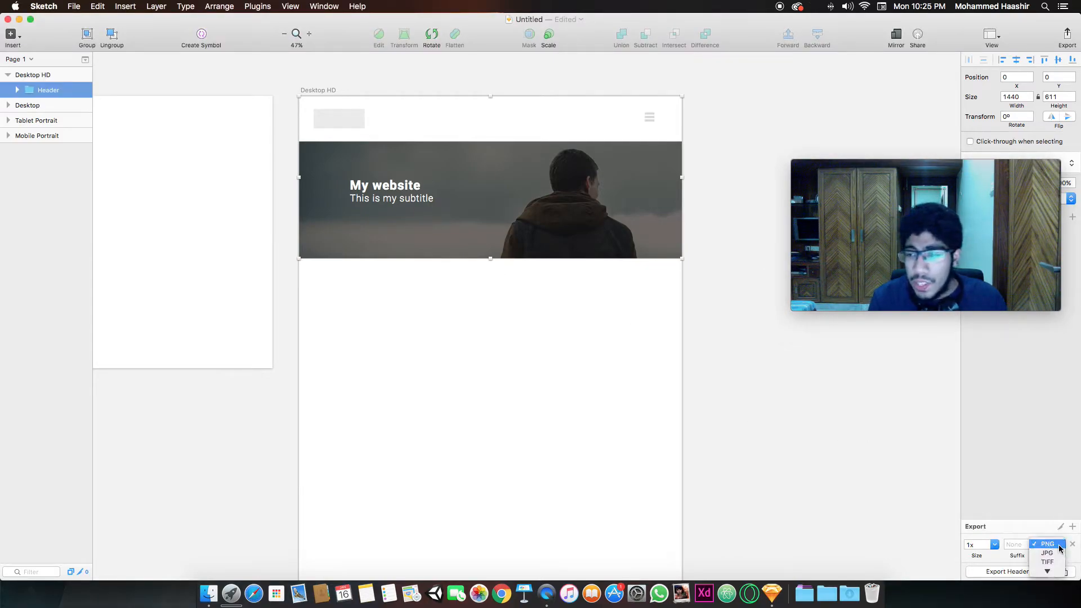
pyautogui.click(976, 544)
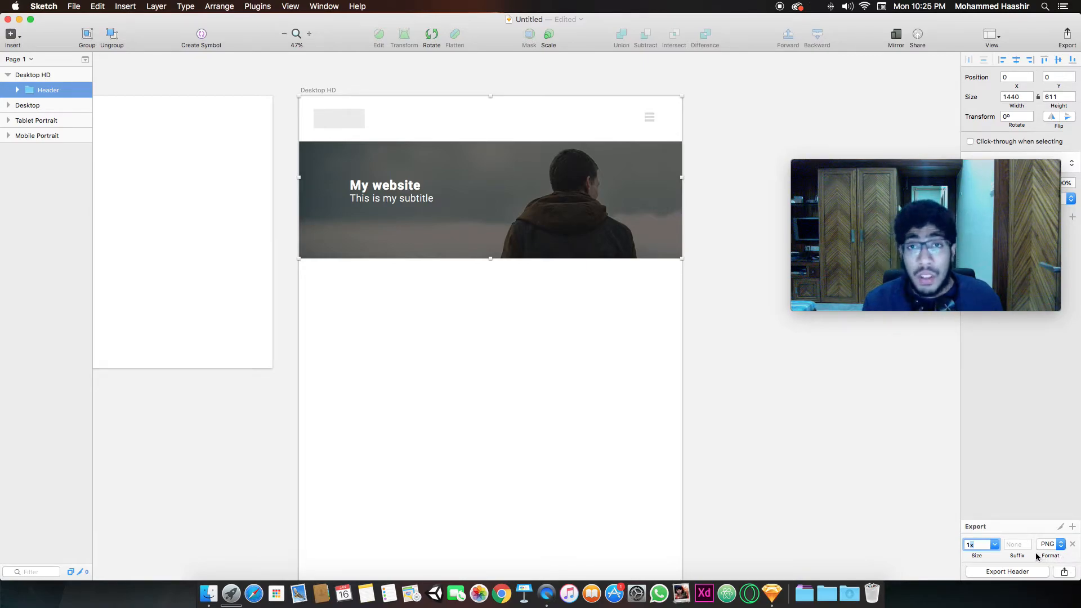
pyautogui.click(1060, 545)
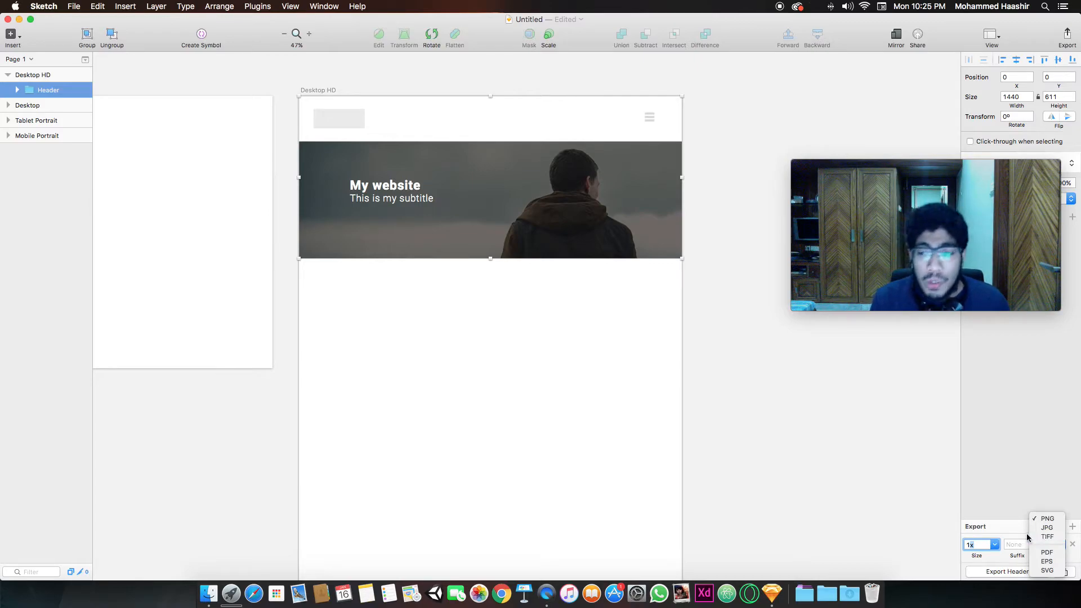
pyautogui.click(980, 542)
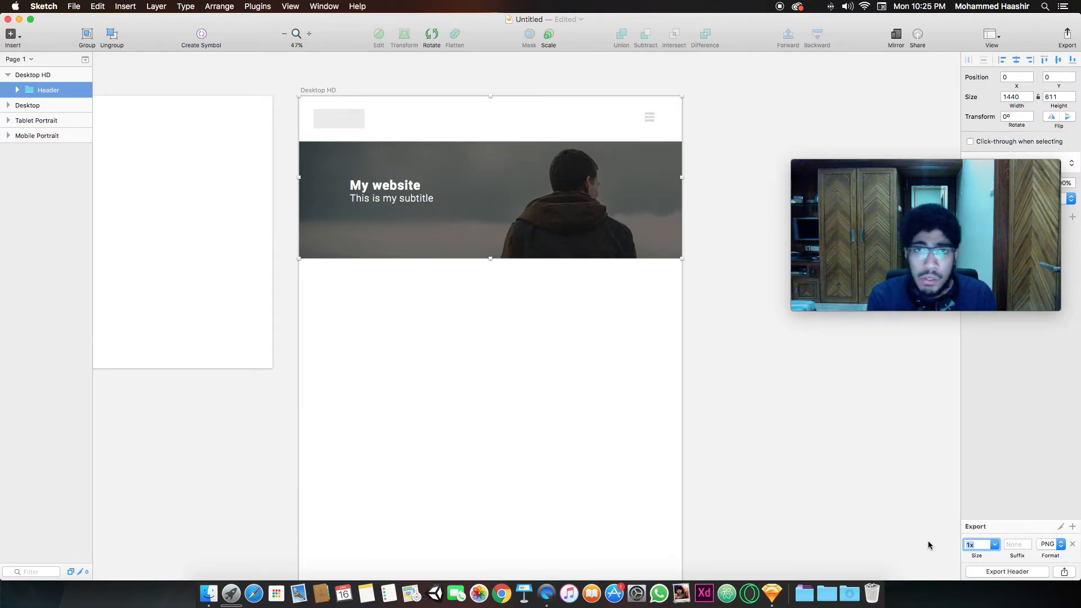
pyautogui.click(774, 384)
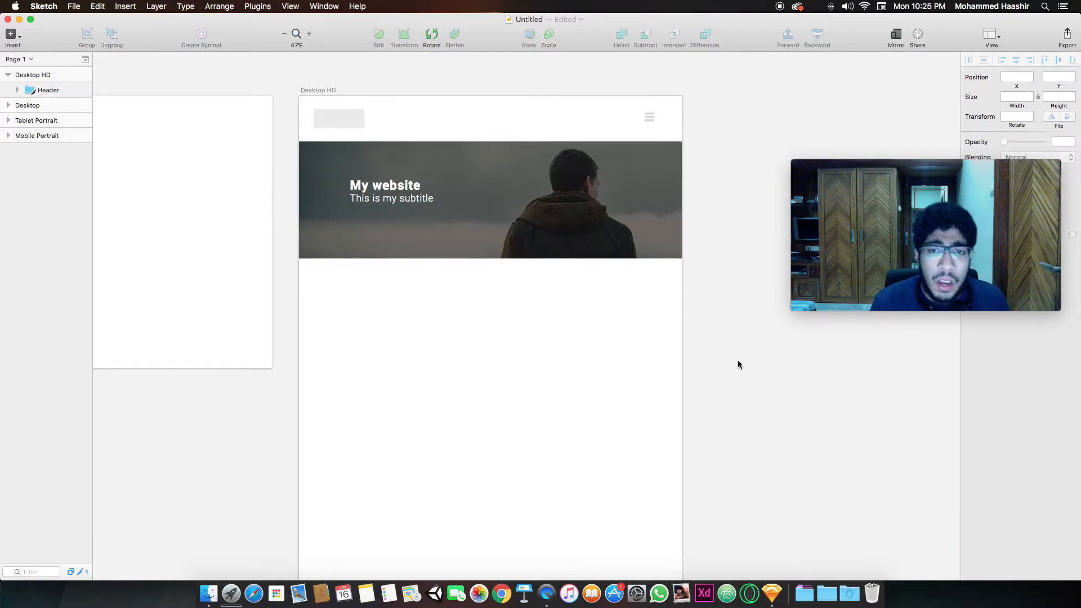
pyautogui.click(955, 246)
pyautogui.moveTo(955, 246); pyautogui.dragTo(971, 436)
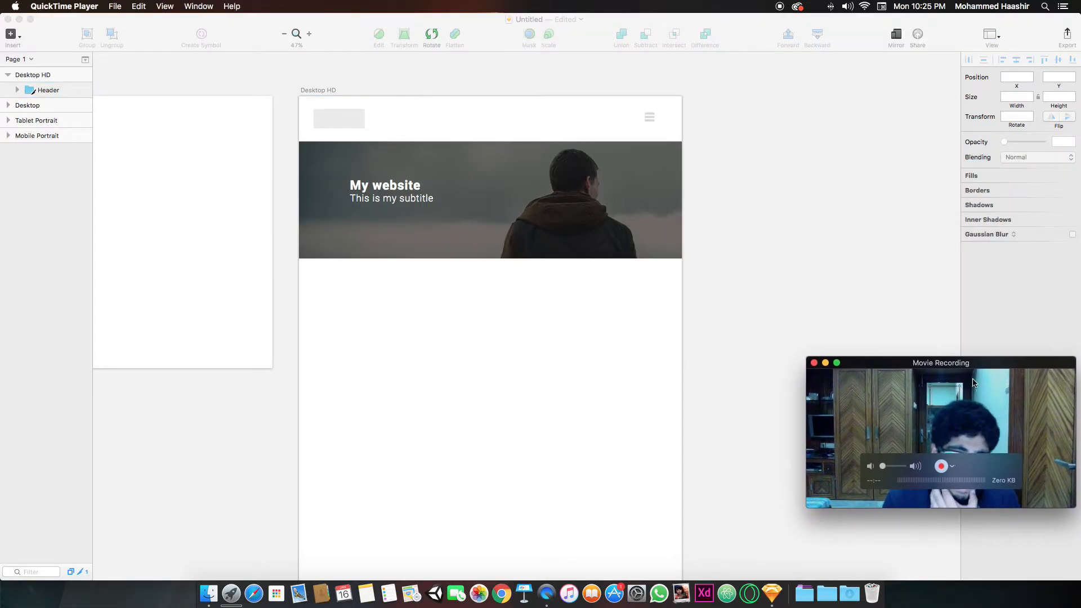
# Draw two overlapping rectangles below the banner, one about 511 × 326 and a smaller one about 464 × 190.
pyautogui.click(519, 326)
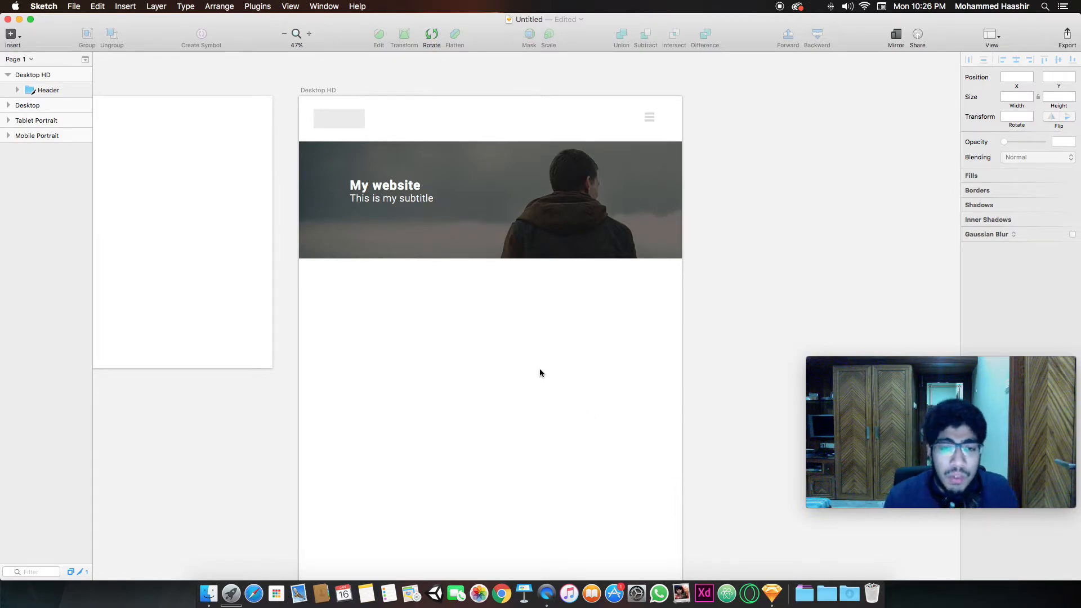
pyautogui.press('r')
pyautogui.moveTo(385, 339); pyautogui.dragTo(508, 410)
pyautogui.moveTo(441, 391); pyautogui.dragTo(439, 383)
pyautogui.press('r')
pyautogui.moveTo(483, 332)
pyautogui.mouseDown()
pyautogui.moveTo(606, 382)
pyautogui.moveTo(570, 367)
pyautogui.mouseUp()
# Remove the borders from both rectangles and shift the smaller one to X 641, further over the larger one.
pyautogui.keyDown('shift'); pyautogui.click(463, 357); pyautogui.keyUp('shift')
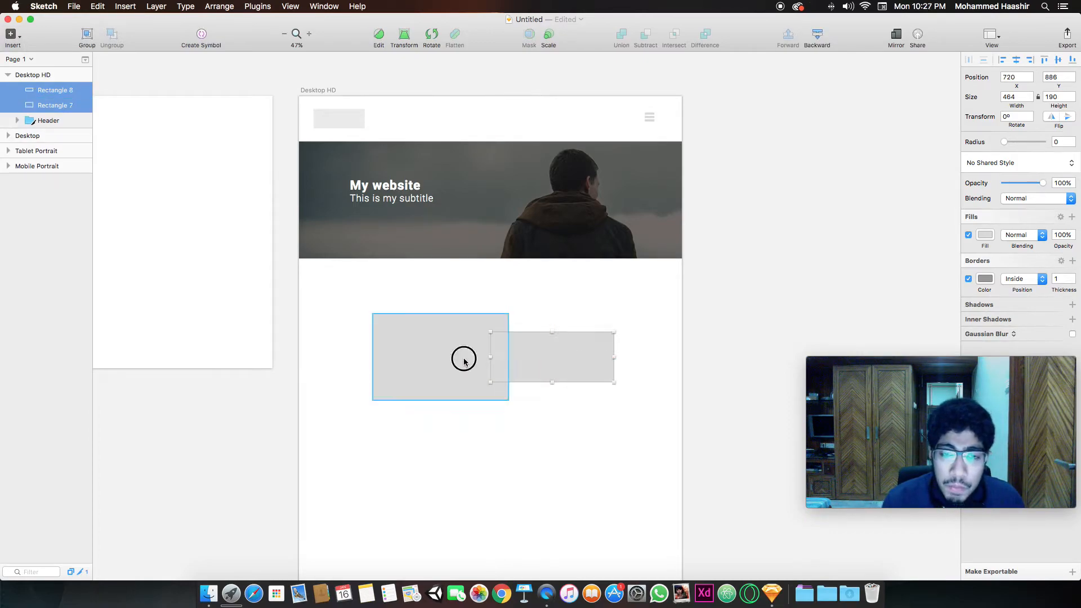
pyautogui.click(968, 279)
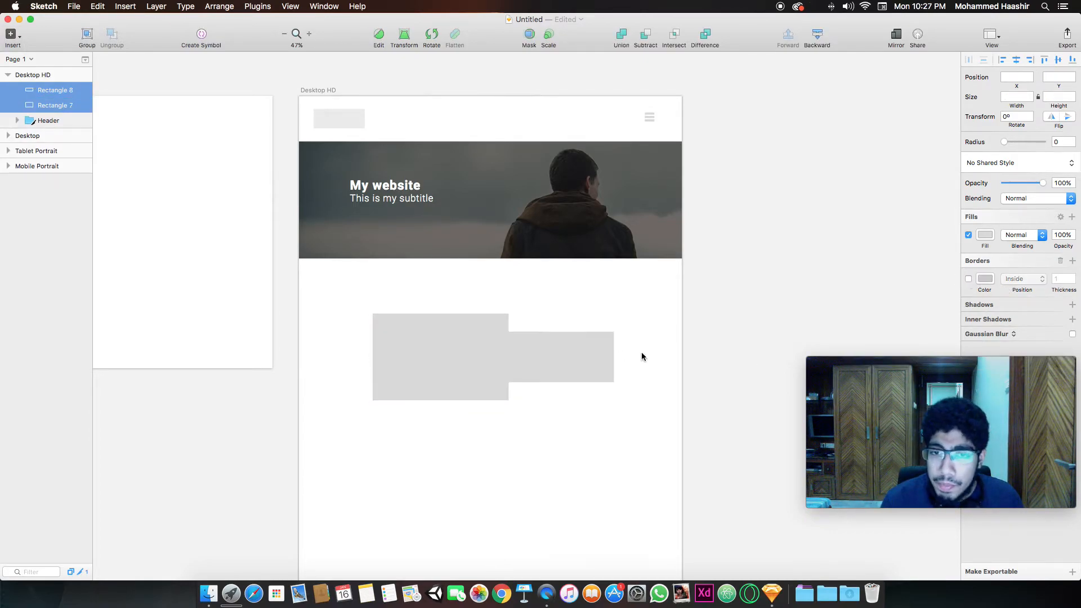
pyautogui.click(601, 359)
pyautogui.moveTo(600, 359); pyautogui.dragTo(577, 358)
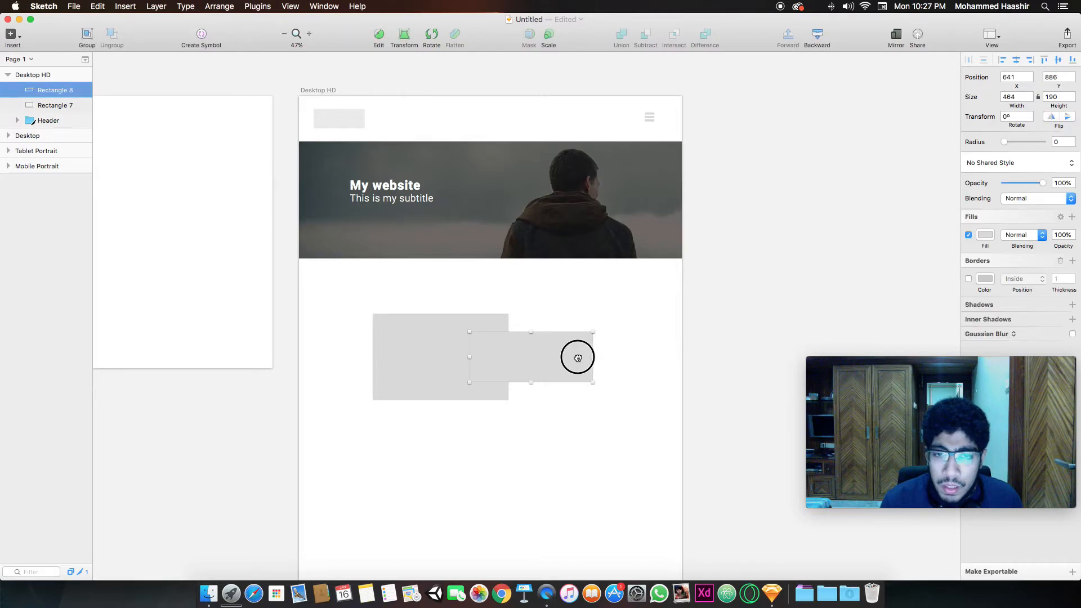
# Fill the smaller rectangle with the indigo global color 4E5A9C.
pyautogui.click(985, 235)
pyautogui.moveTo(1016, 362); pyautogui.dragTo(1033, 444)
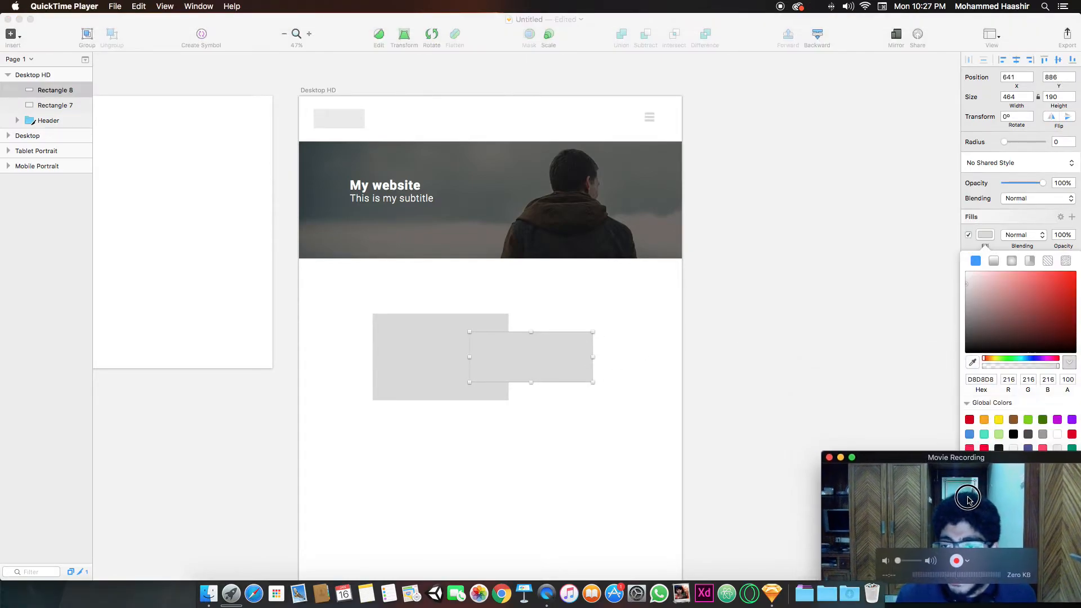
pyautogui.click(1032, 447)
pyautogui.click(1028, 447)
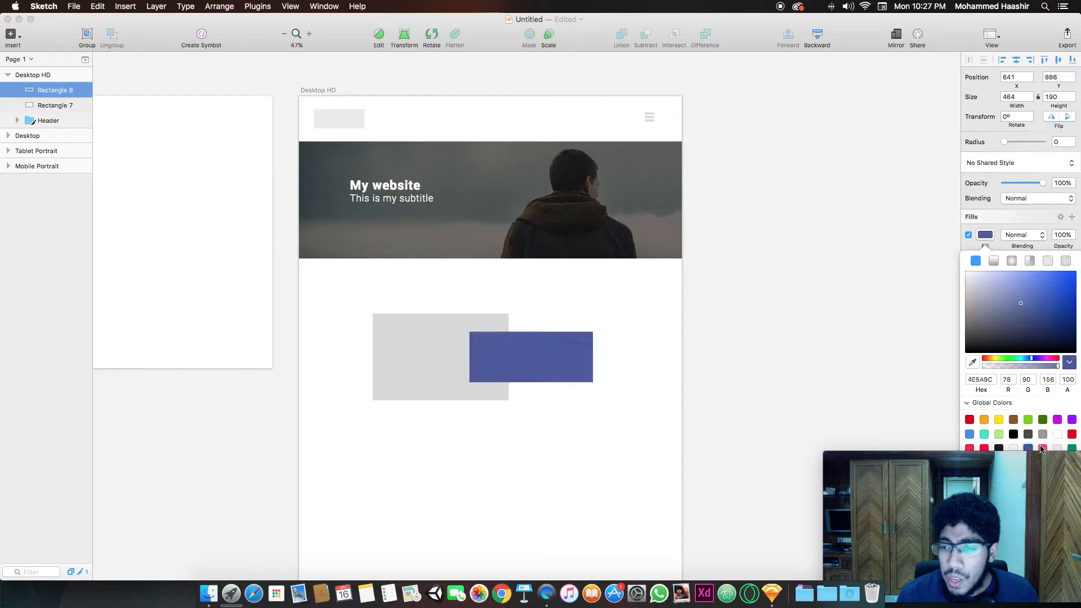
# Try several global colors on the larger rectangle and settle on the blue fill 4A90E2.
pyautogui.click(459, 366)
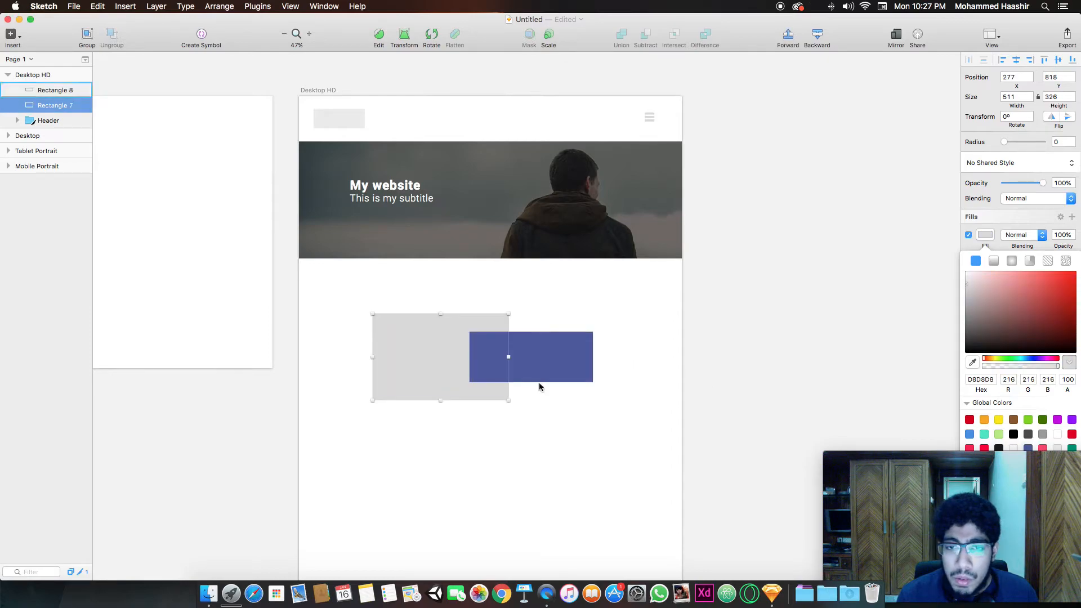
pyautogui.click(1057, 448)
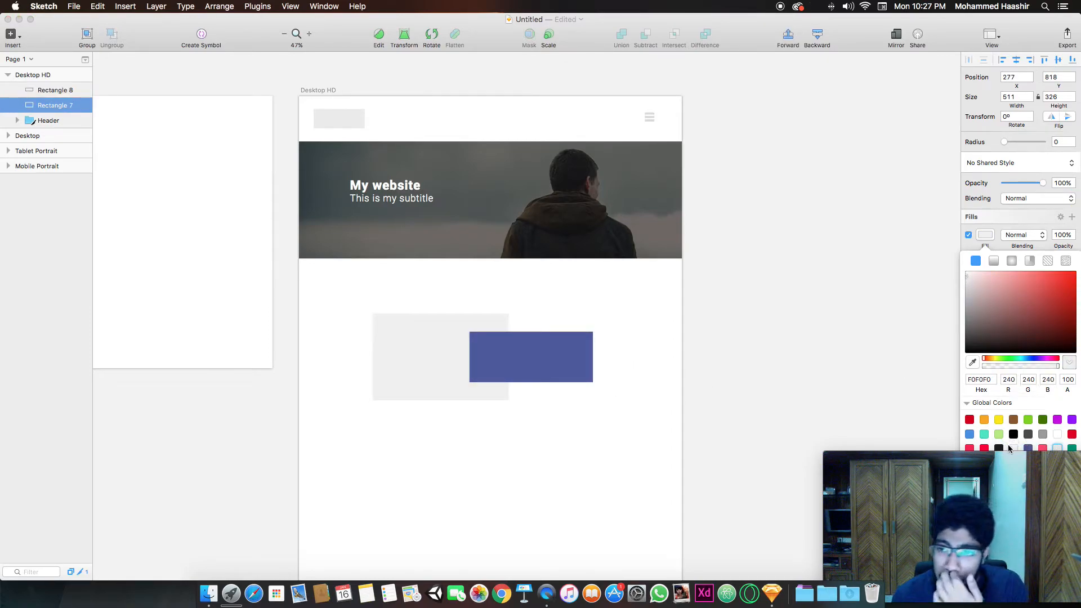
pyautogui.click(1057, 419)
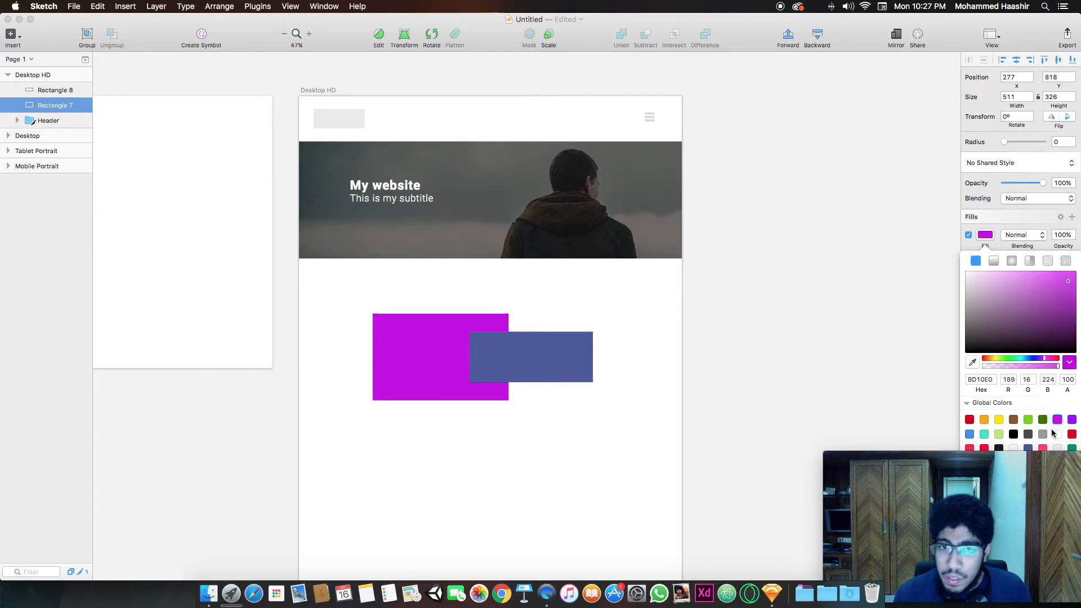
pyautogui.click(998, 434)
pyautogui.click(984, 434)
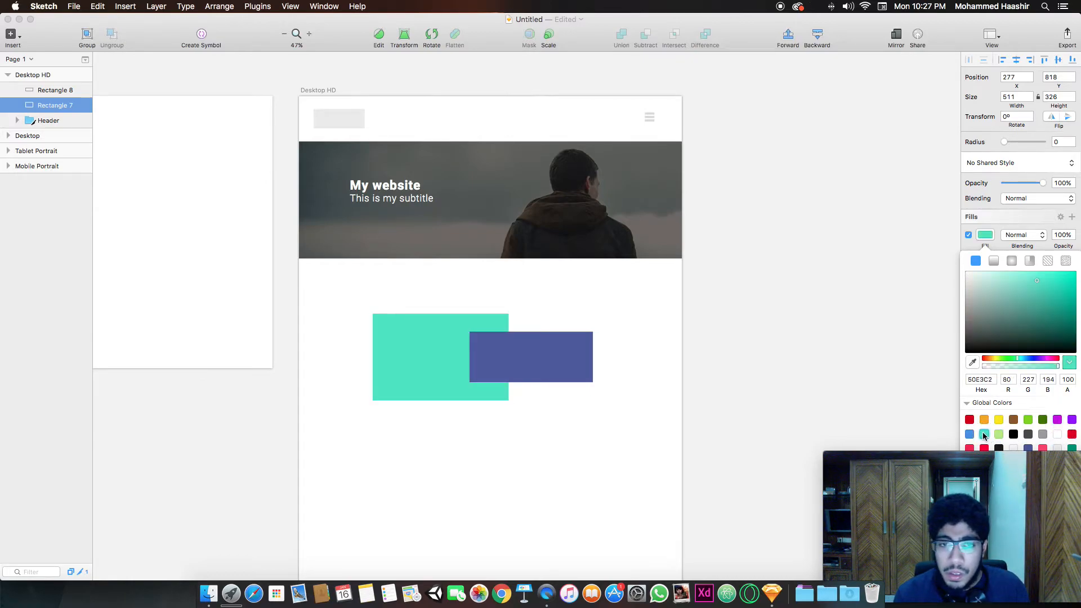
pyautogui.click(969, 433)
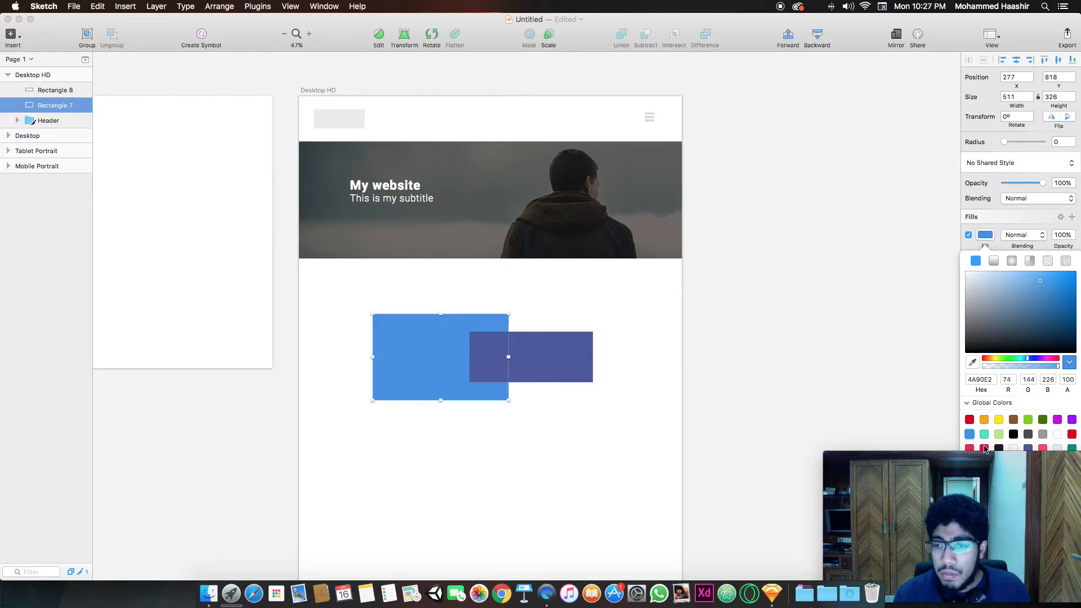
pyautogui.click(984, 448)
pyautogui.click(970, 433)
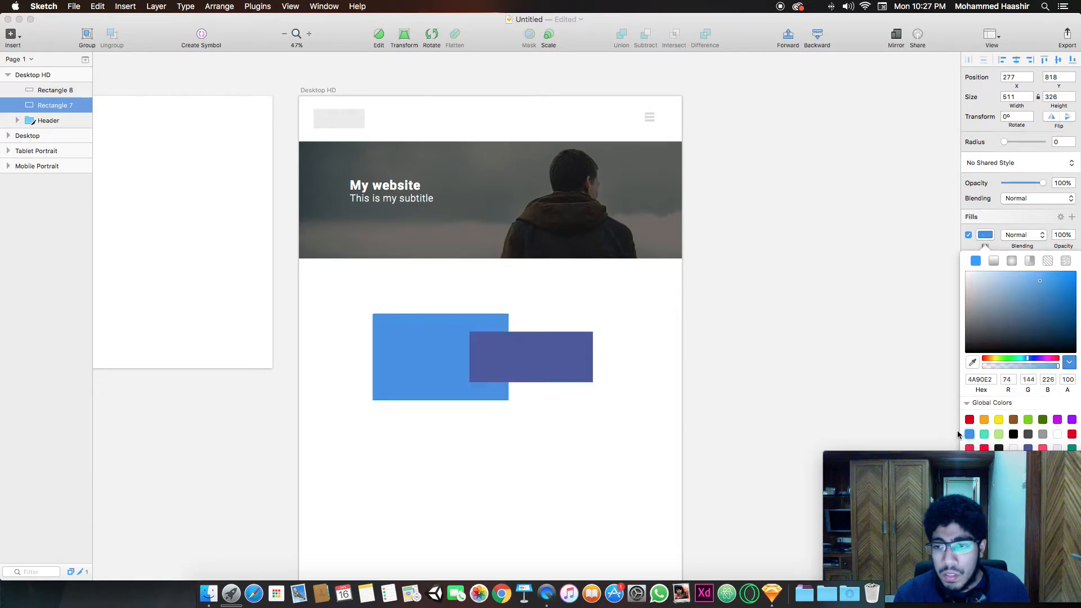
# Move the indigo rectangle to X 612 and select it together with the blue rectangle.
pyautogui.click(787, 354)
pyautogui.moveTo(511, 362); pyautogui.dragTo(506, 361)
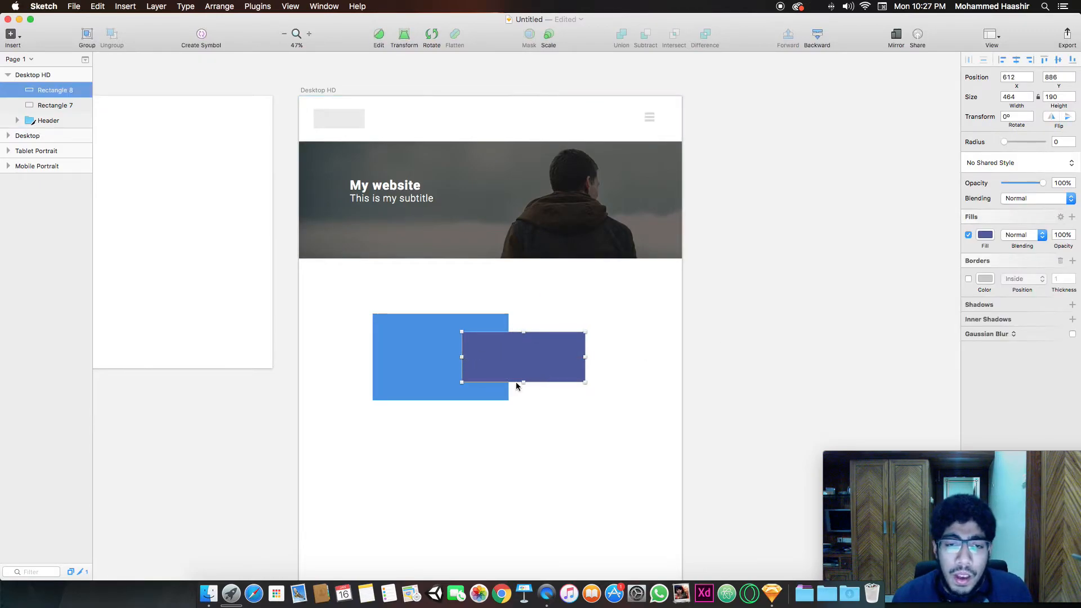
pyautogui.keyDown('shift'); pyautogui.click(497, 398); pyautogui.keyUp('shift')
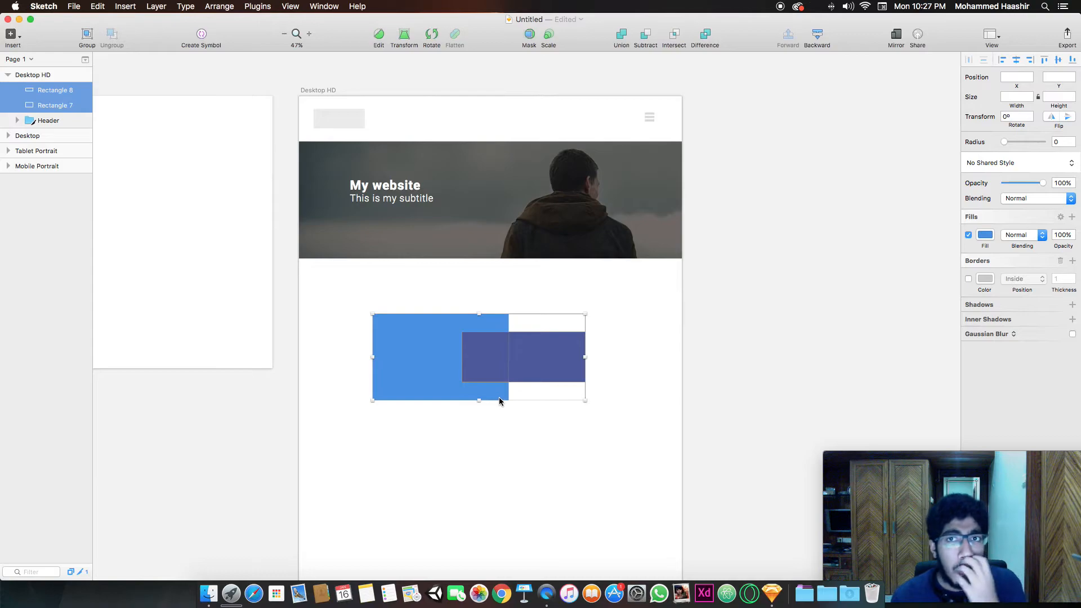
pyautogui.click(581, 431)
pyautogui.moveTo(581, 431); pyautogui.dragTo(447, 318)
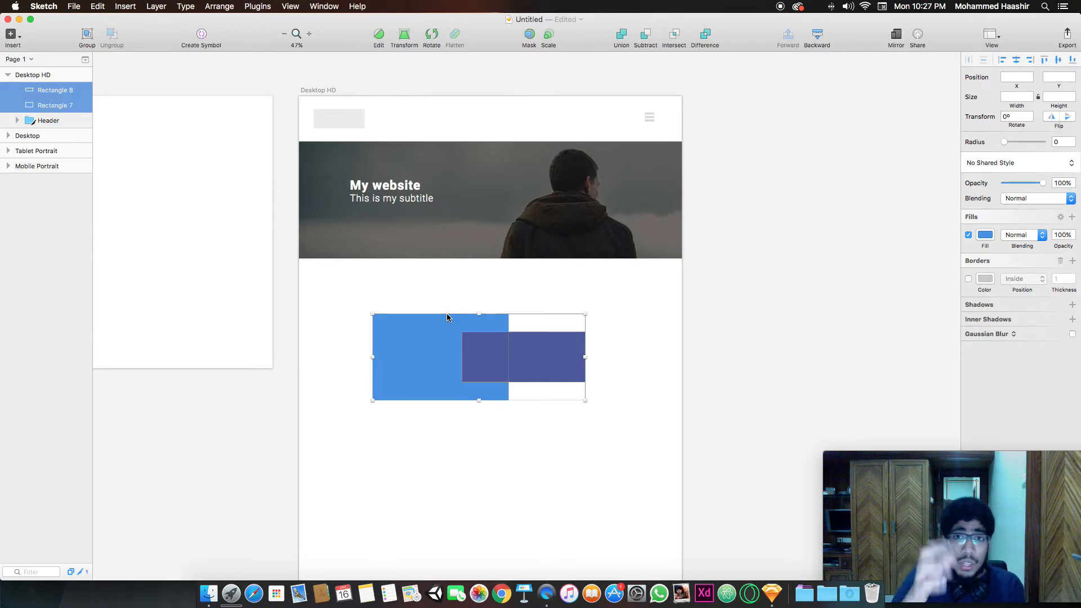
# Try Union, Subtract and Intersect on the two rectangles in turn, undoing each operation.
pyautogui.click(622, 37)
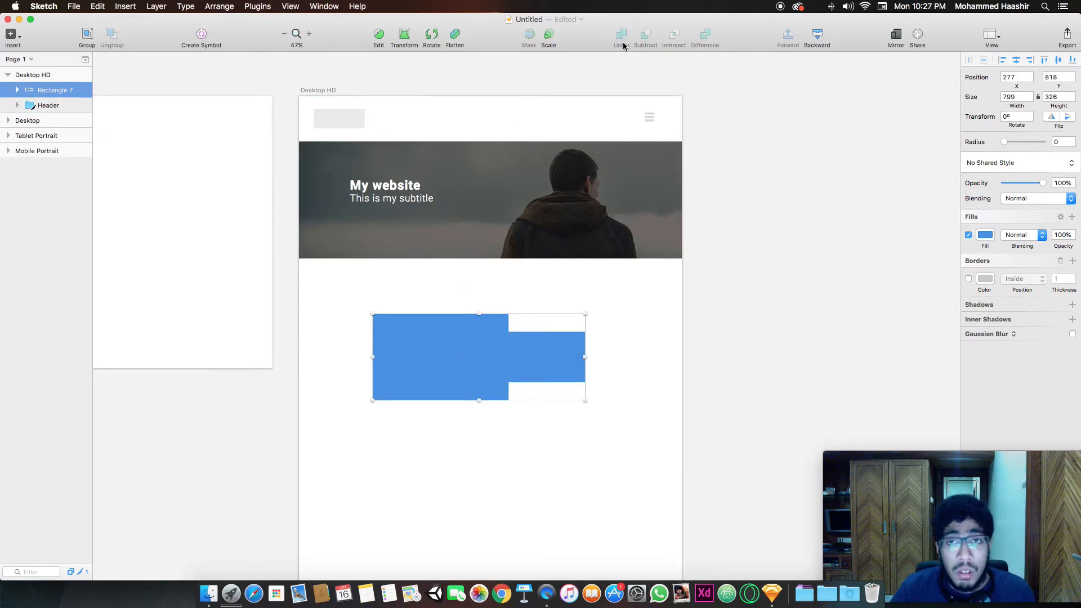
pyautogui.press('super+z')
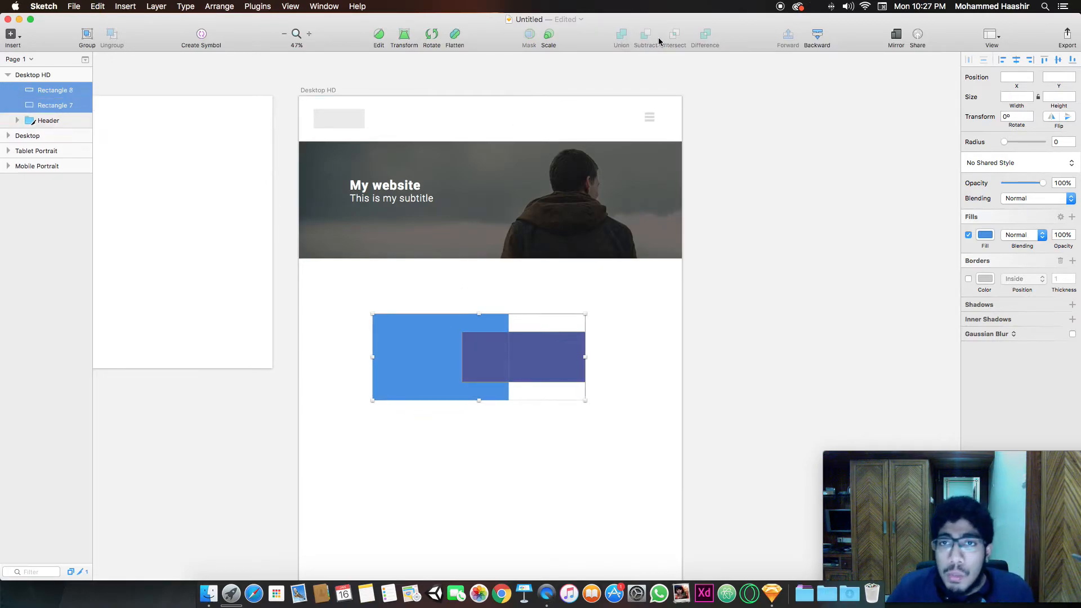
pyautogui.click(646, 37)
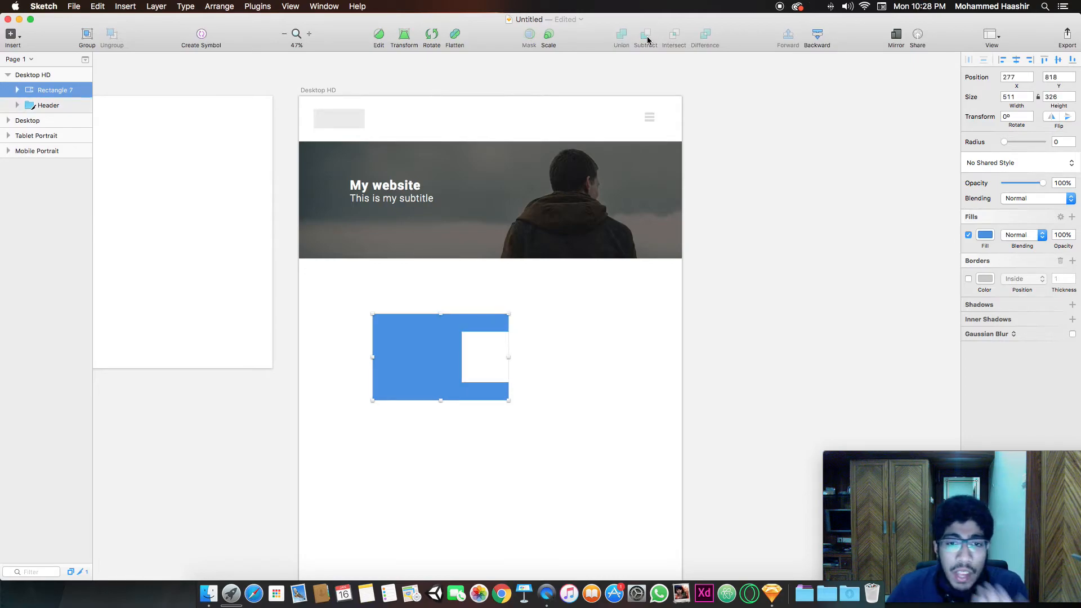
pyautogui.press('super+z')
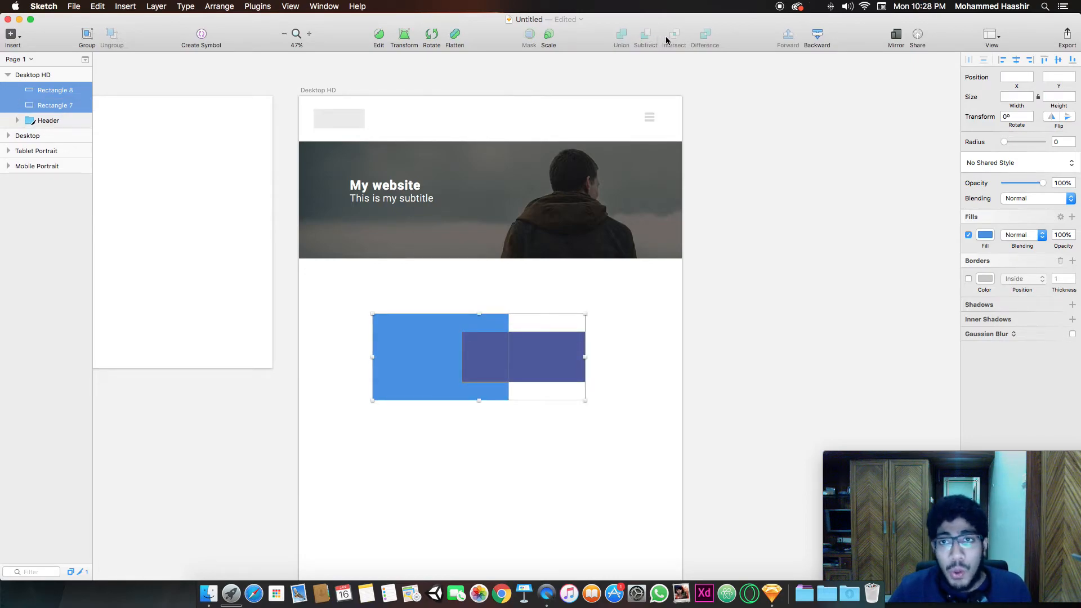
pyautogui.click(675, 37)
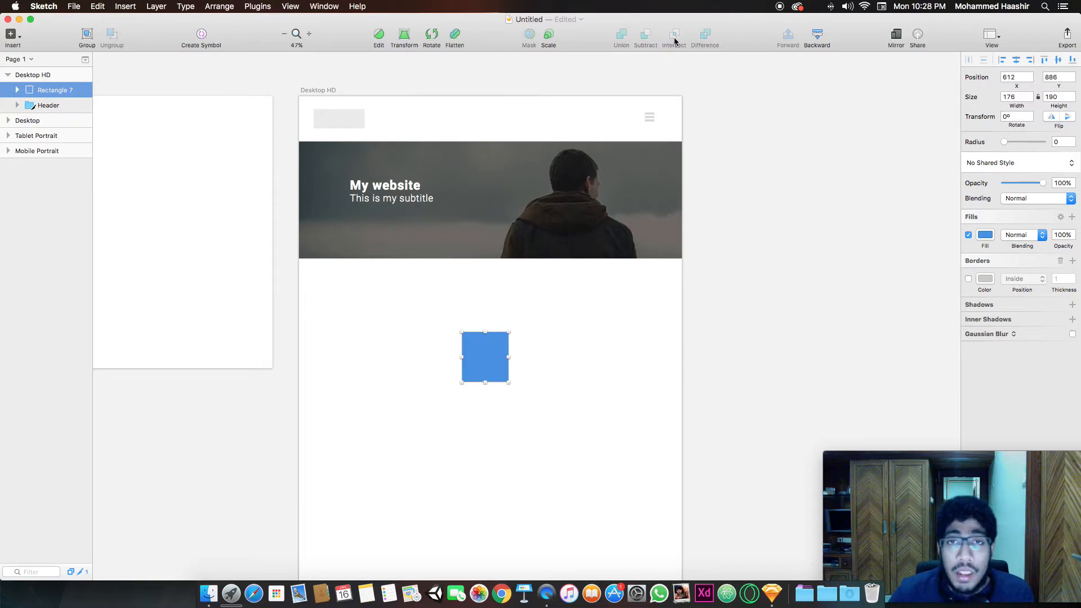
pyautogui.press('super+z')
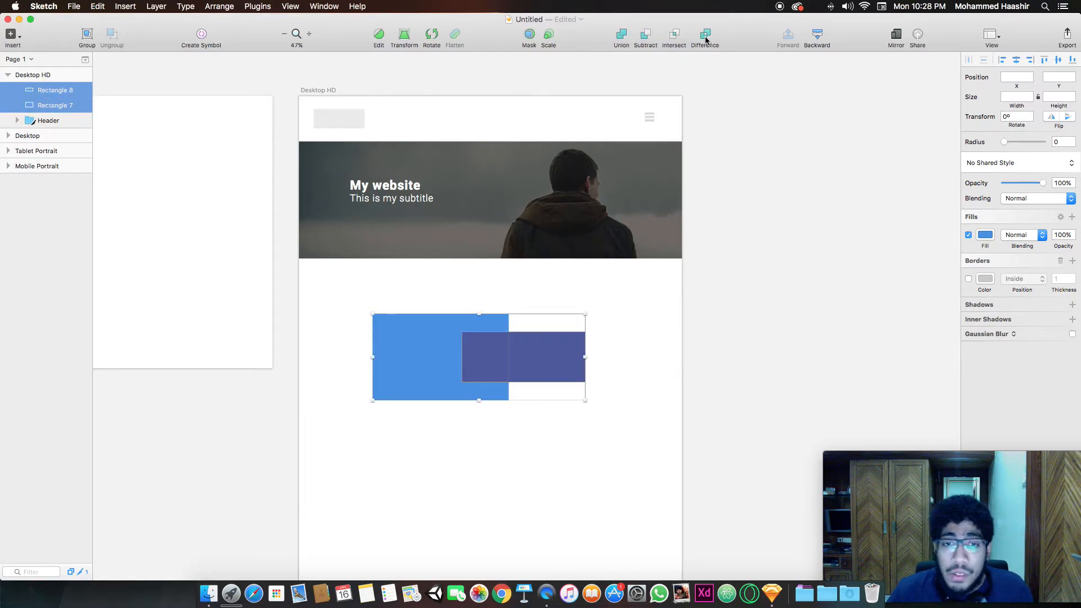
# Combine the two rectangles with Difference, and move the smaller rectangle inside the combined shape to X 442.
pyautogui.click(706, 38)
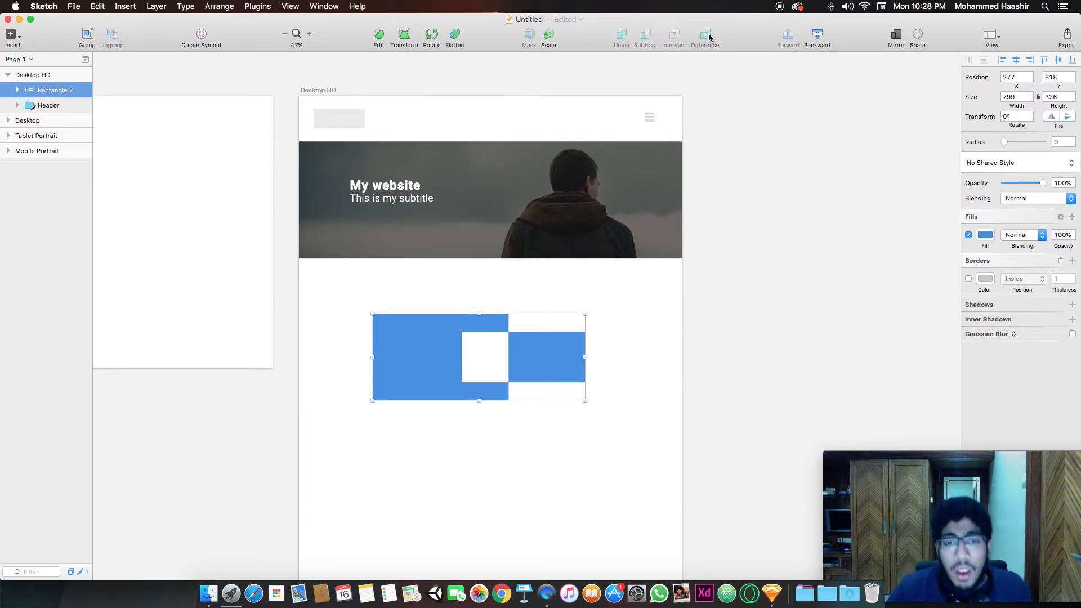
pyautogui.click(632, 269)
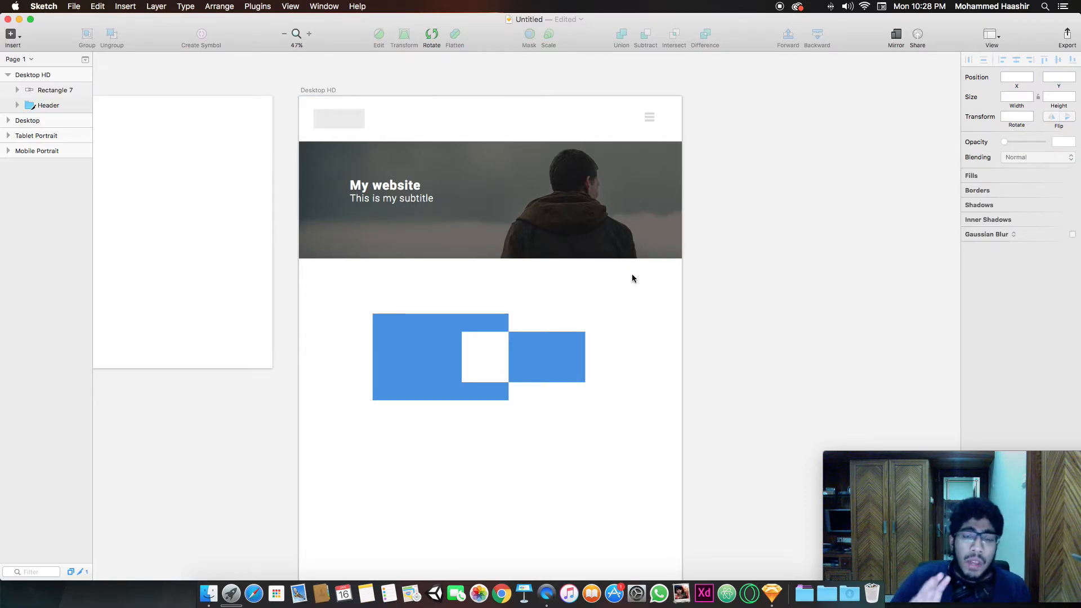
pyautogui.doubleClick(568, 362)
pyautogui.click(556, 362)
pyautogui.moveTo(556, 362); pyautogui.dragTo(518, 363)
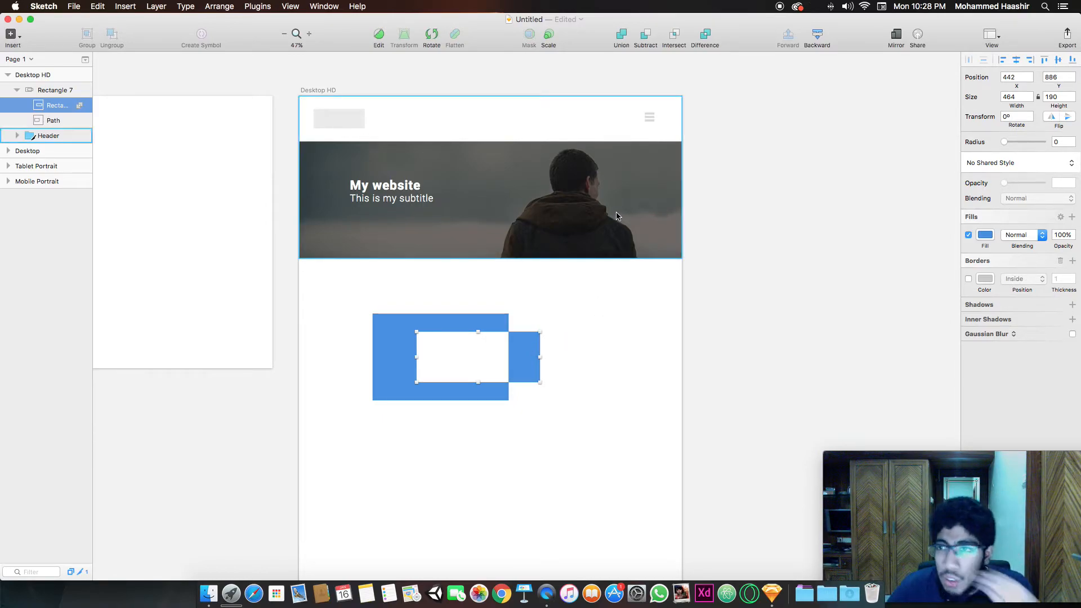
pyautogui.click(596, 236)
pyautogui.click(582, 328)
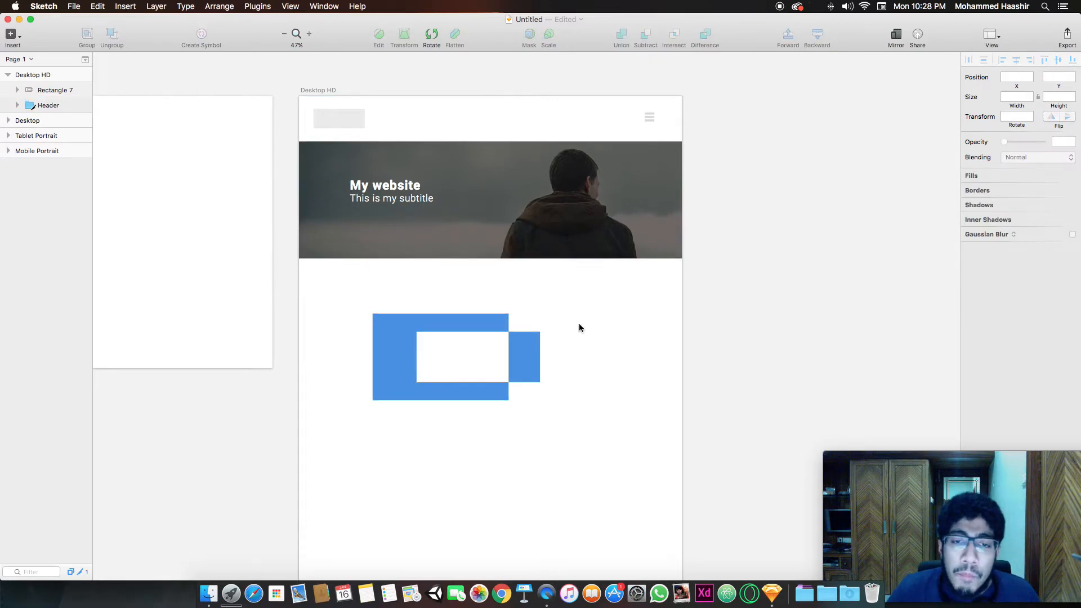
# Delete the combined blue shape below the banner.
pyautogui.click(509, 345)
pyautogui.press('Delete')
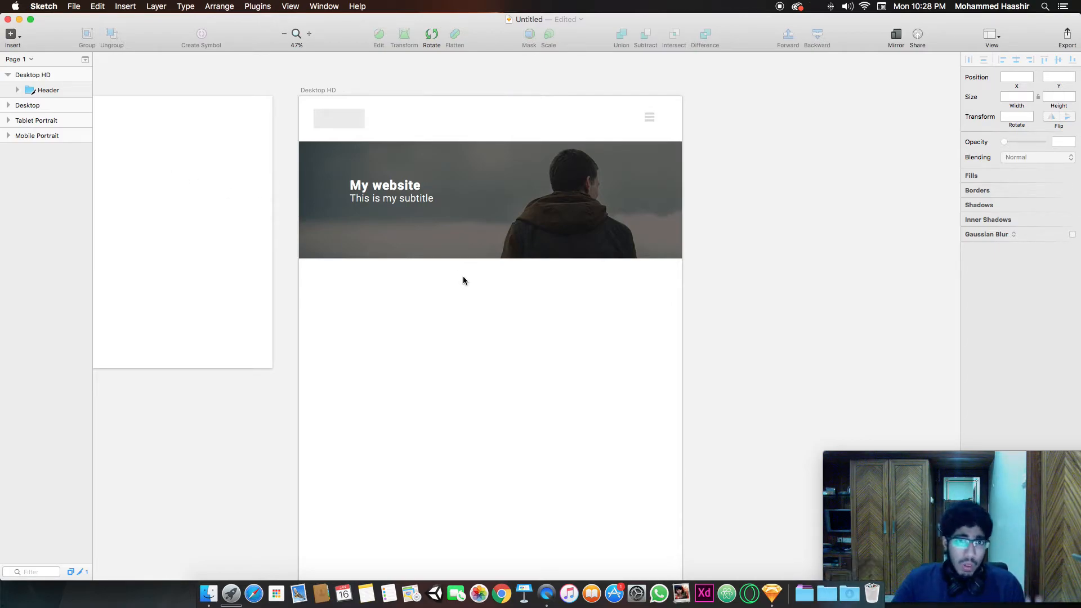
pyautogui.press('r')
pyautogui.moveTo(417, 313)
pyautogui.mouseDown()
pyautogui.moveTo(497, 381)
pyautogui.moveTo(563, 410)
pyautogui.mouseUp()
pyautogui.moveTo(528, 378); pyautogui.dragTo(534, 368)
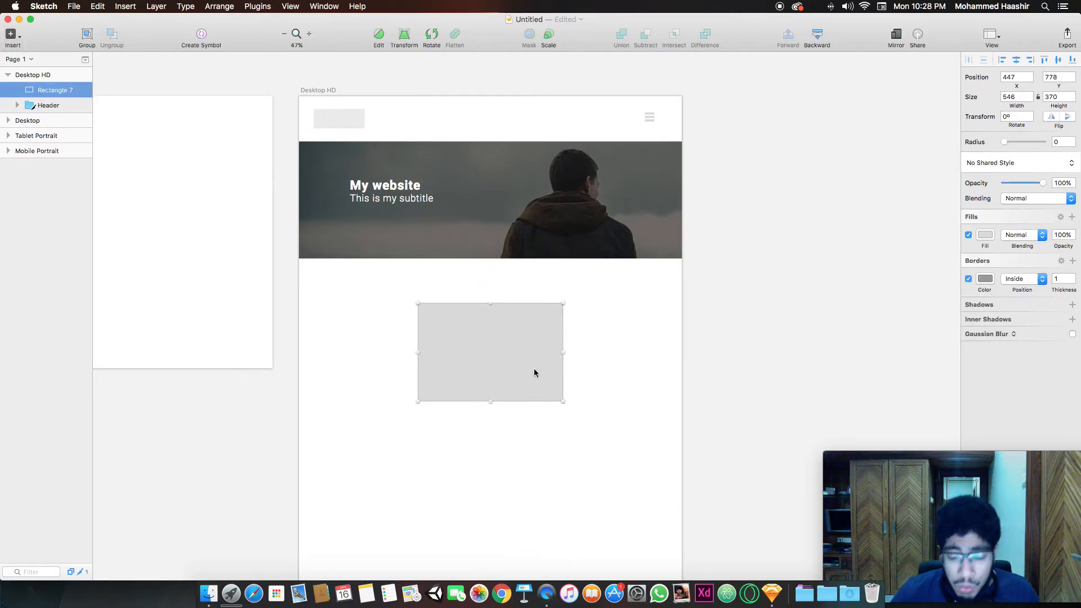
pyautogui.press('Delete')
# Draw a polygon about 405 × 375 below the banner and set its number of points to 6.
pyautogui.click(11, 35)
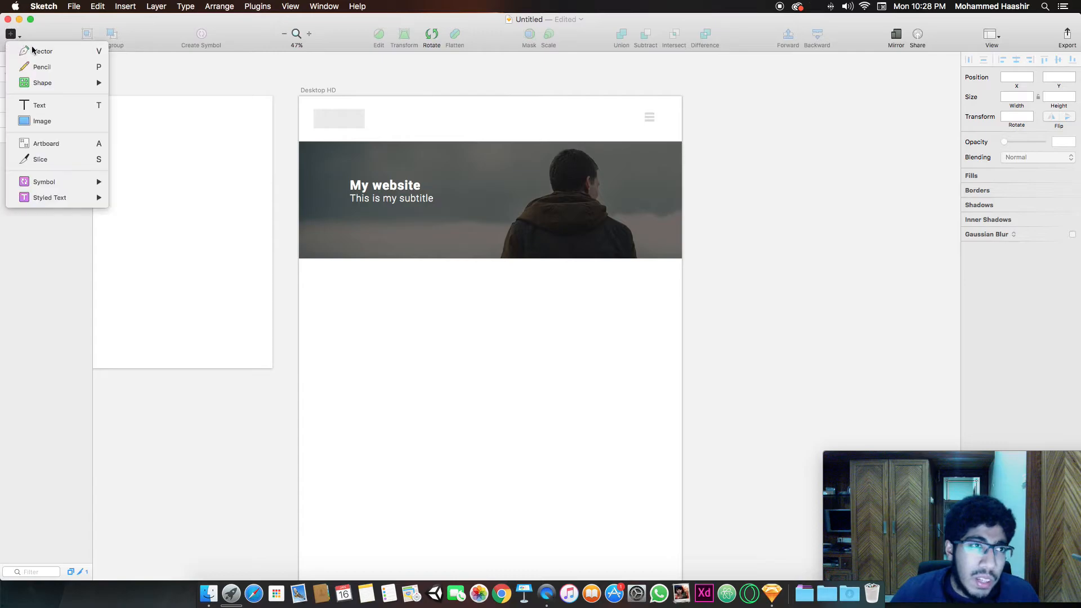
pyautogui.moveTo(90, 85)
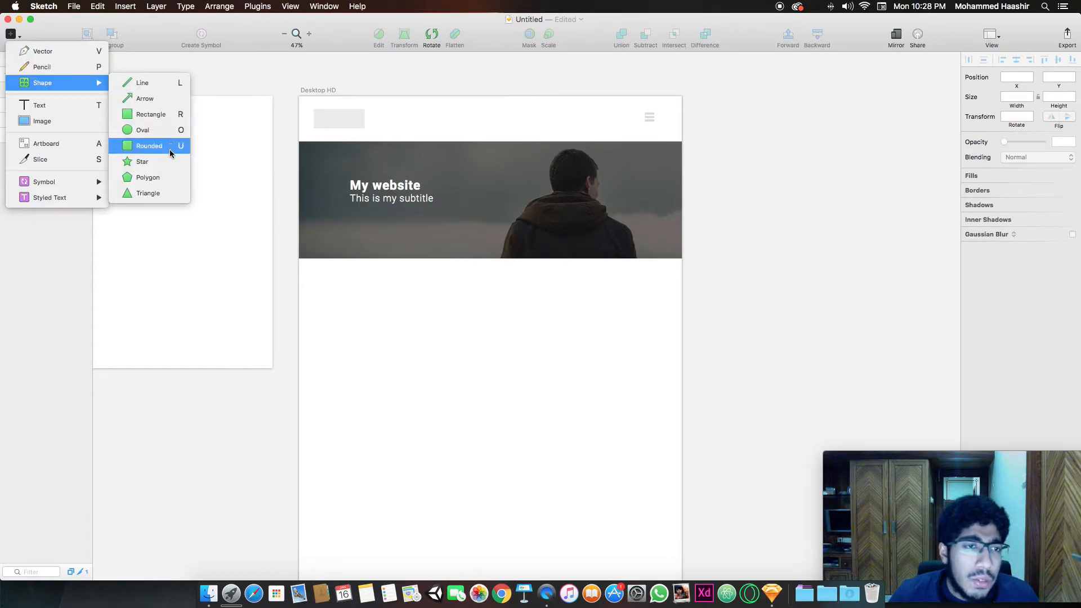
pyautogui.click(159, 177)
pyautogui.moveTo(441, 321); pyautogui.dragTo(544, 418)
pyautogui.moveTo(502, 365); pyautogui.dragTo(501, 363)
pyautogui.moveTo(1012, 144); pyautogui.dragTo(1022, 146)
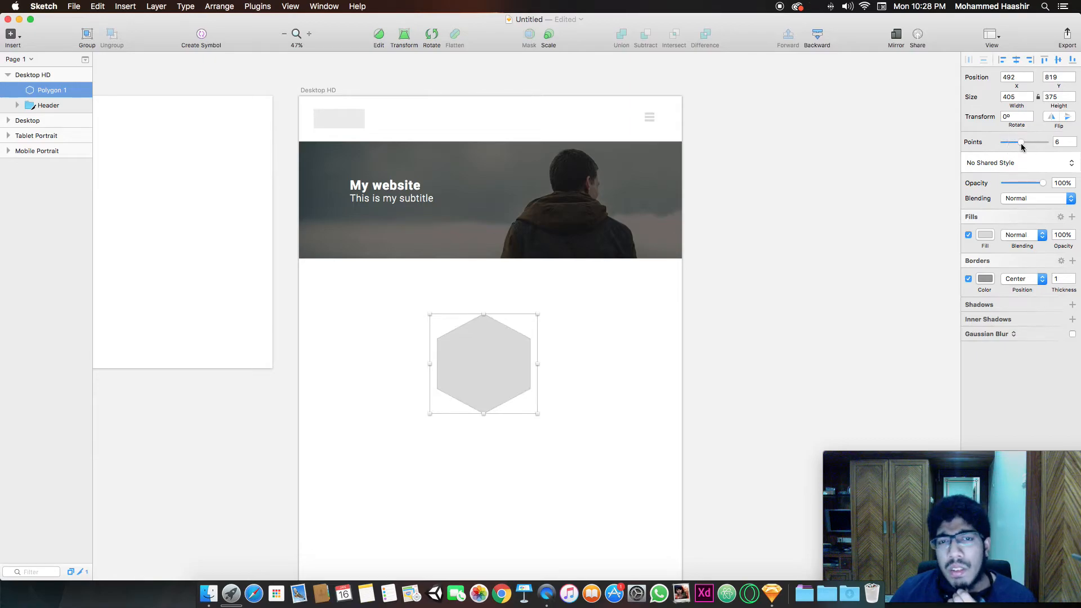
# Set the hexagon's size to 512 × 512 and center it on the artboard at X 464, Y 811.
pyautogui.click(1020, 96)
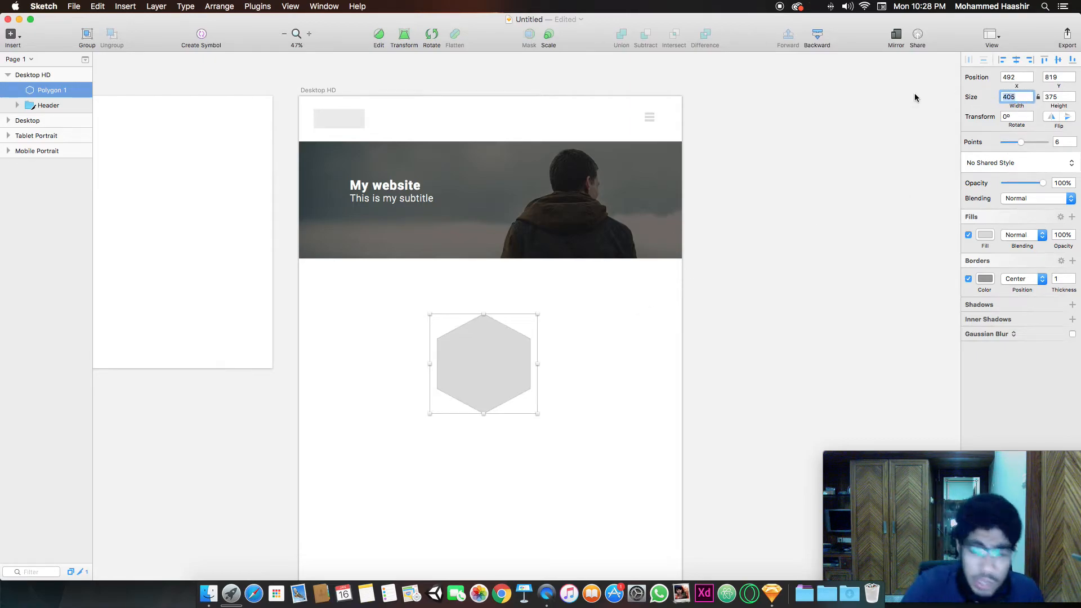
pyautogui.write('512')
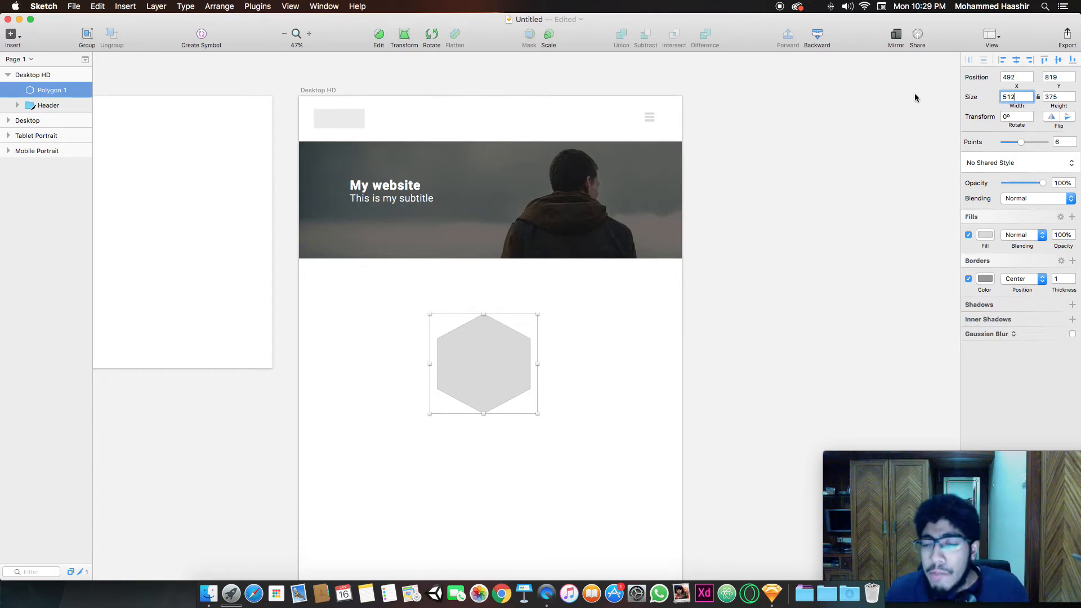
pyautogui.press('Tab')
pyautogui.write('5')
pyautogui.press('Return')
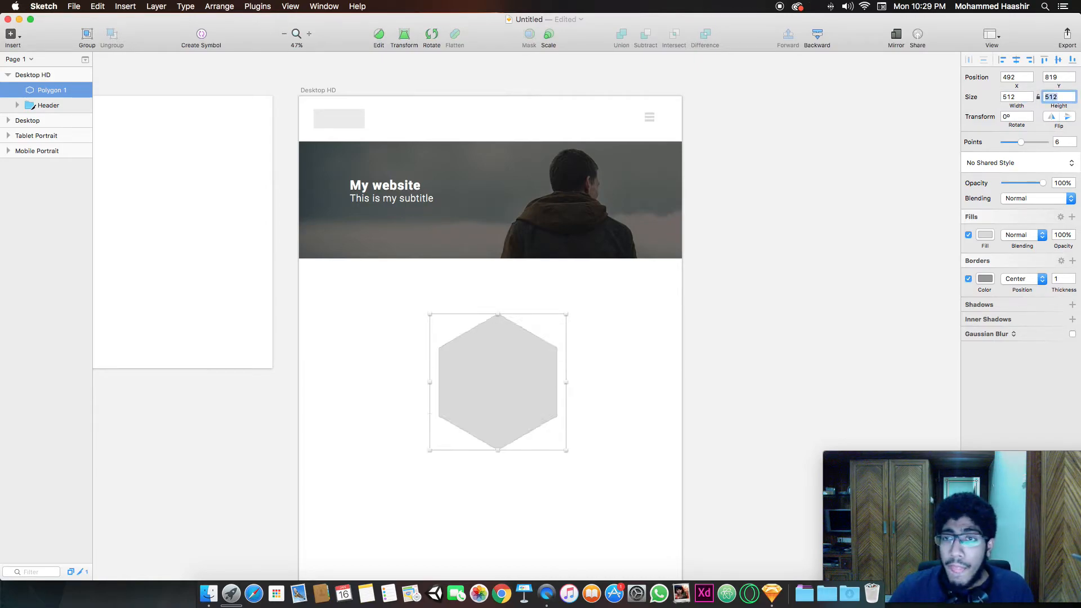
pyautogui.moveTo(523, 382)
pyautogui.mouseDown()
pyautogui.moveTo(506, 379)
pyautogui.moveTo(521, 380)
pyautogui.mouseUp()
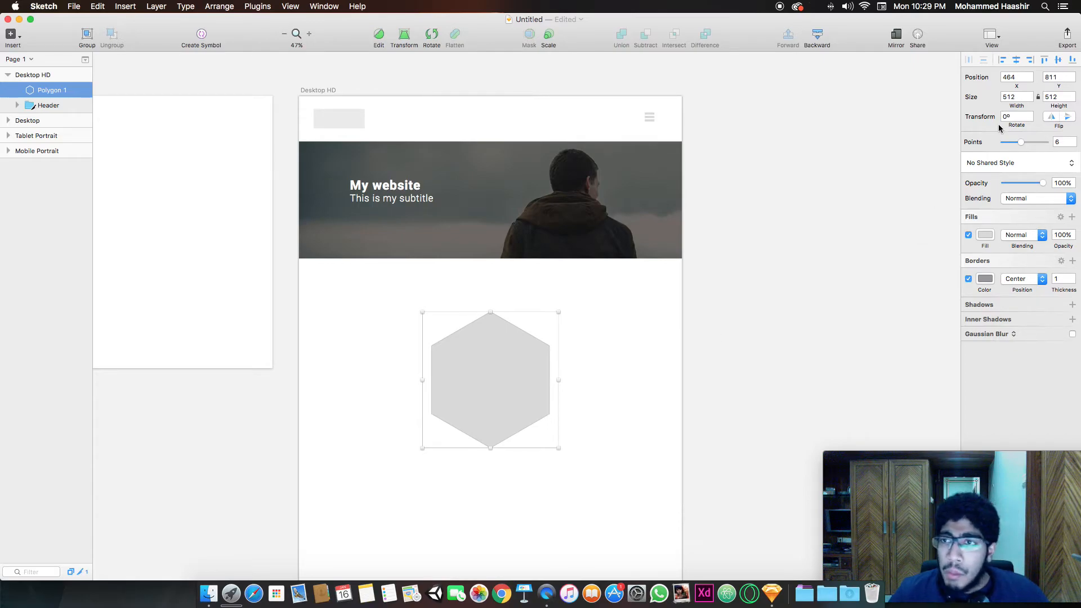
# Lock the hexagon's proportions and try resizing it from its side twice, undoing each resize.
pyautogui.click(1038, 97)
pyautogui.moveTo(561, 379)
pyautogui.mouseDown()
pyautogui.moveTo(533, 384)
pyautogui.moveTo(575, 388)
pyautogui.mouseUp()
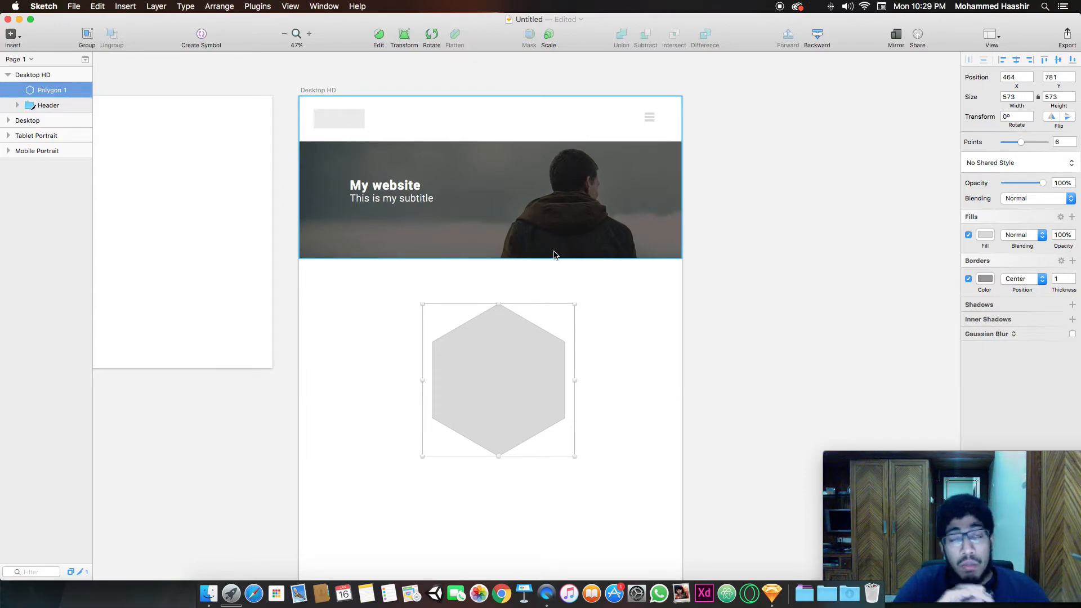
pyautogui.press('super+z')
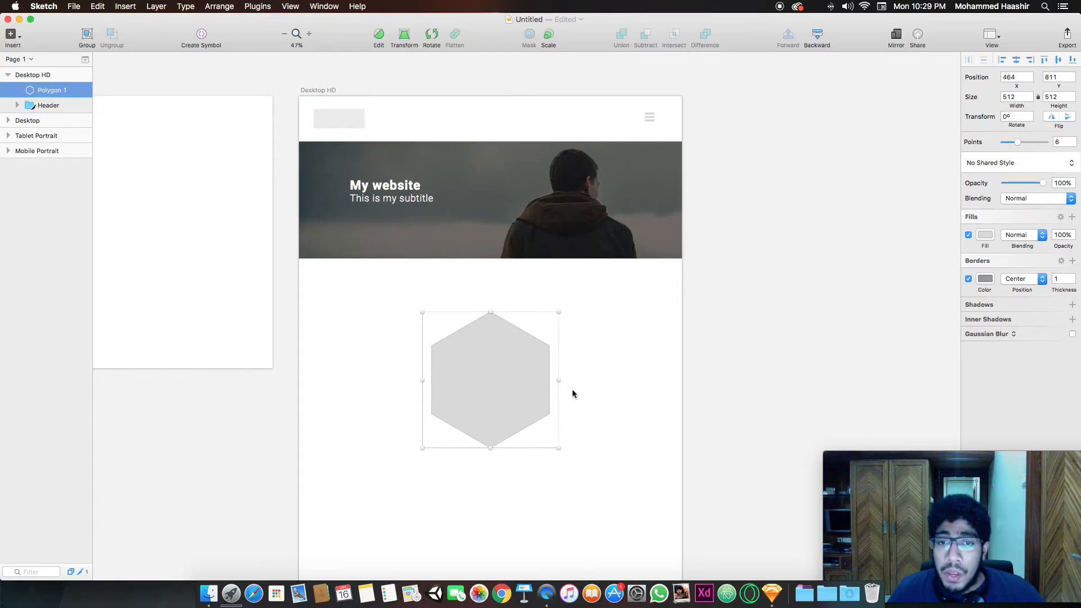
pyautogui.moveTo(559, 380); pyautogui.dragTo(579, 381)
pyautogui.press('super+z')
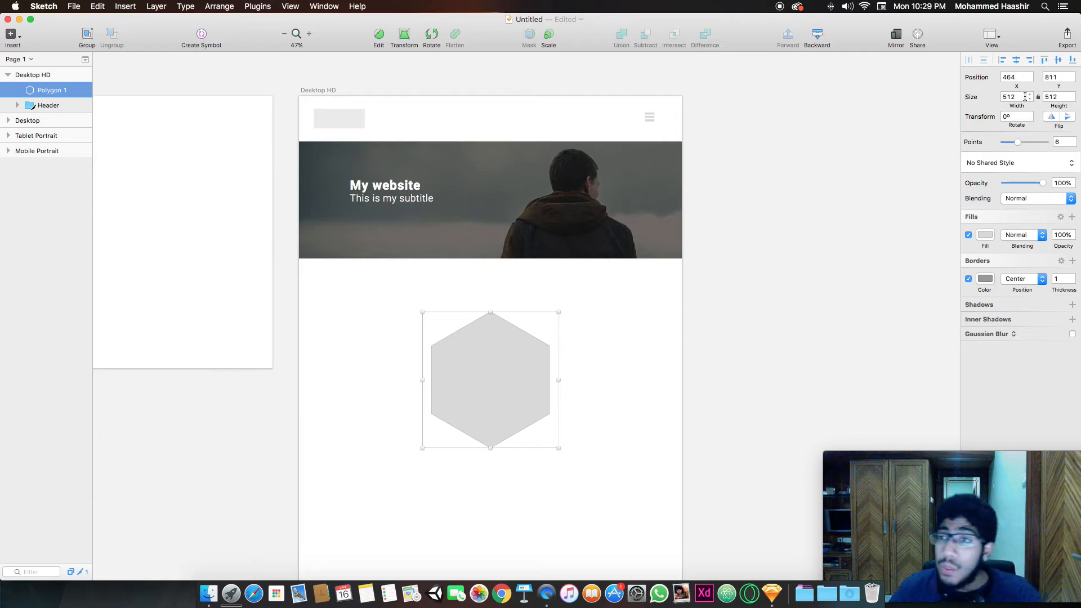
# Rotate the hexagon to 90° and turn off its border.
pyautogui.click(1010, 116)
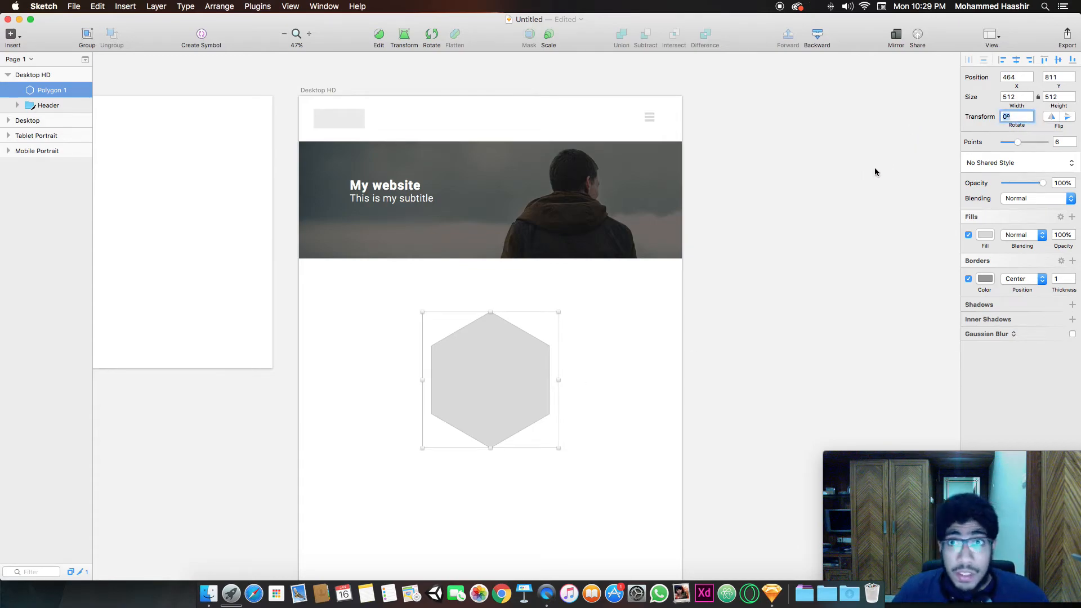
pyautogui.write('90')
pyautogui.press('Return')
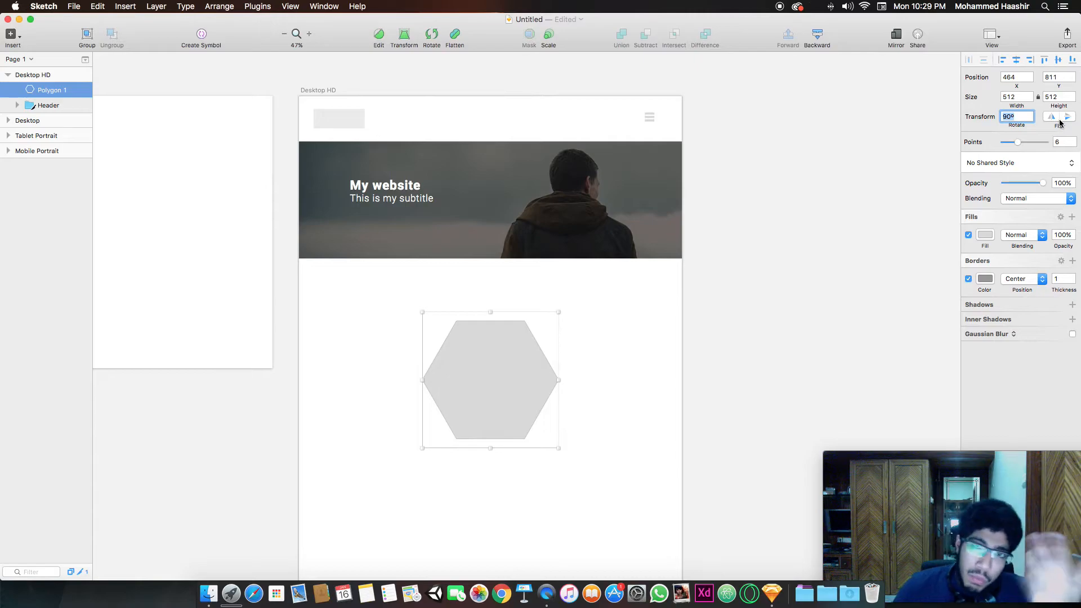
pyautogui.click(969, 280)
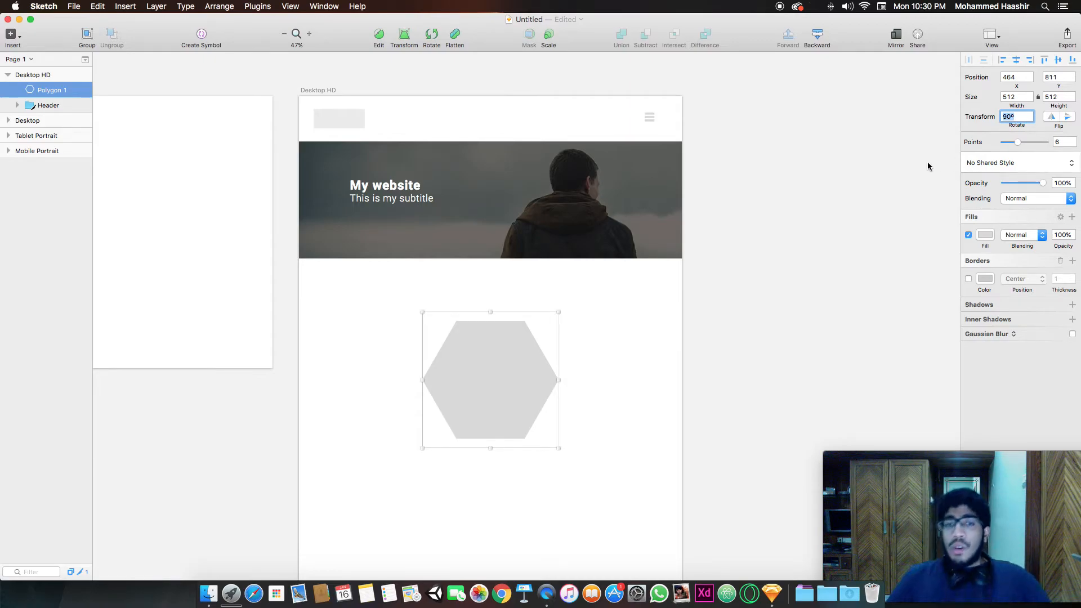
# Add a mirrored curve point midway on the hexagon's upper and lower edges and pull them inward to about Y 965 and Y 1151.
pyautogui.doubleClick(492, 359)
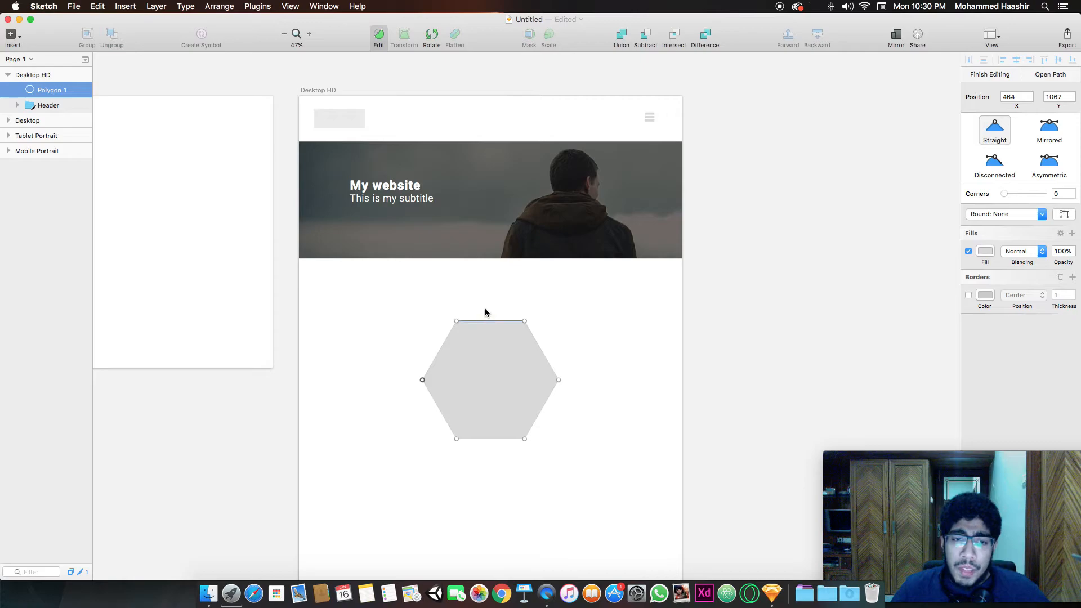
pyautogui.click(525, 322)
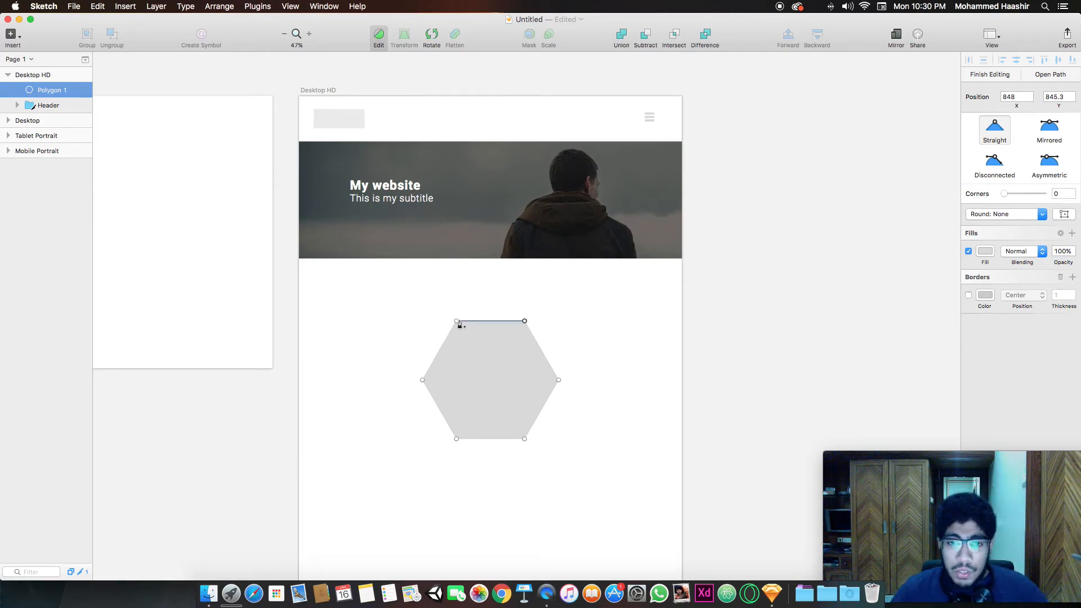
pyautogui.click(489, 318)
pyautogui.moveTo(489, 320); pyautogui.dragTo(486, 357)
pyautogui.doubleClick(485, 357)
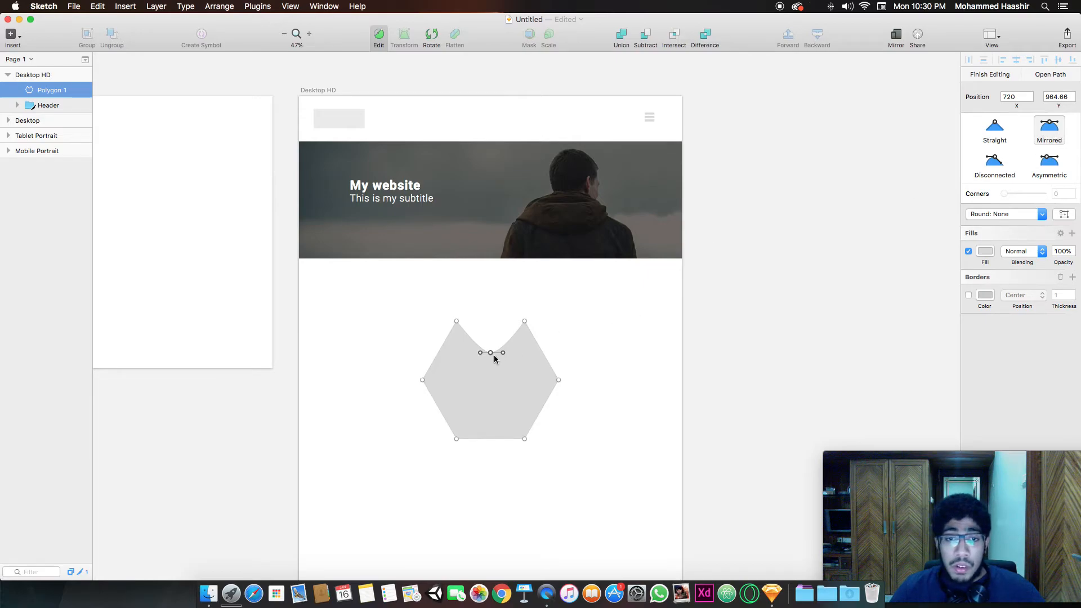
pyautogui.click(488, 440)
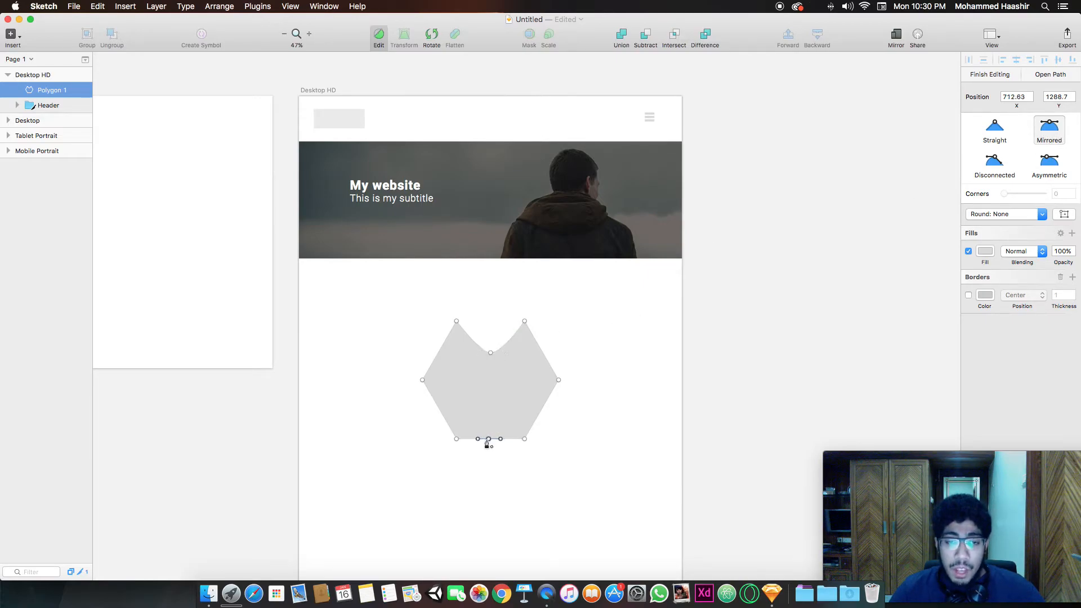
pyautogui.moveTo(488, 442); pyautogui.dragTo(490, 402)
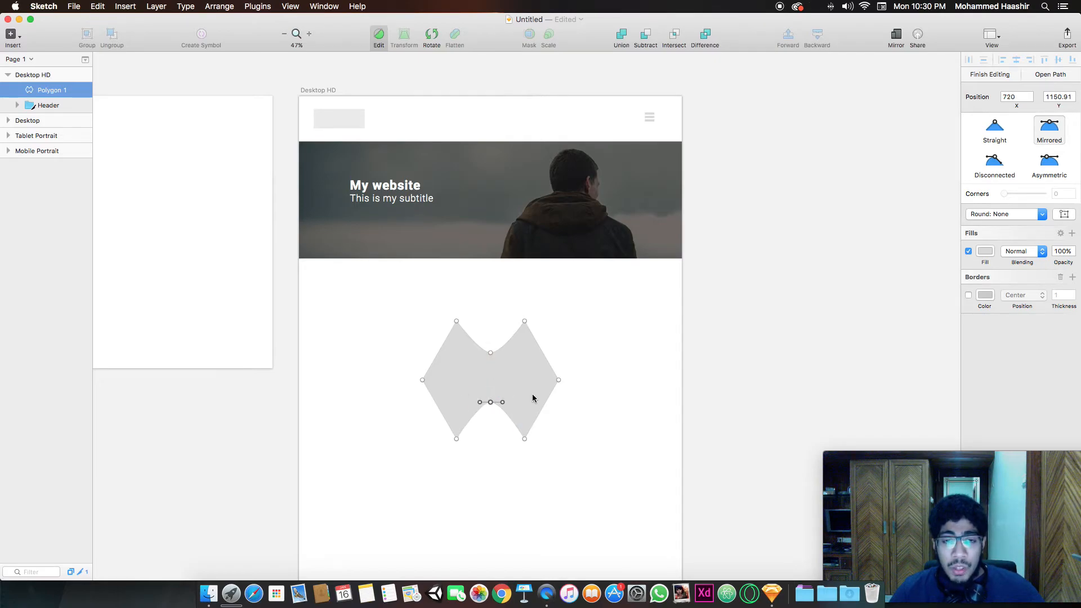
# Make the lower curve point asymmetric with one handle extended straight down, and move the upper-right corner to X 720.
pyautogui.click(1056, 162)
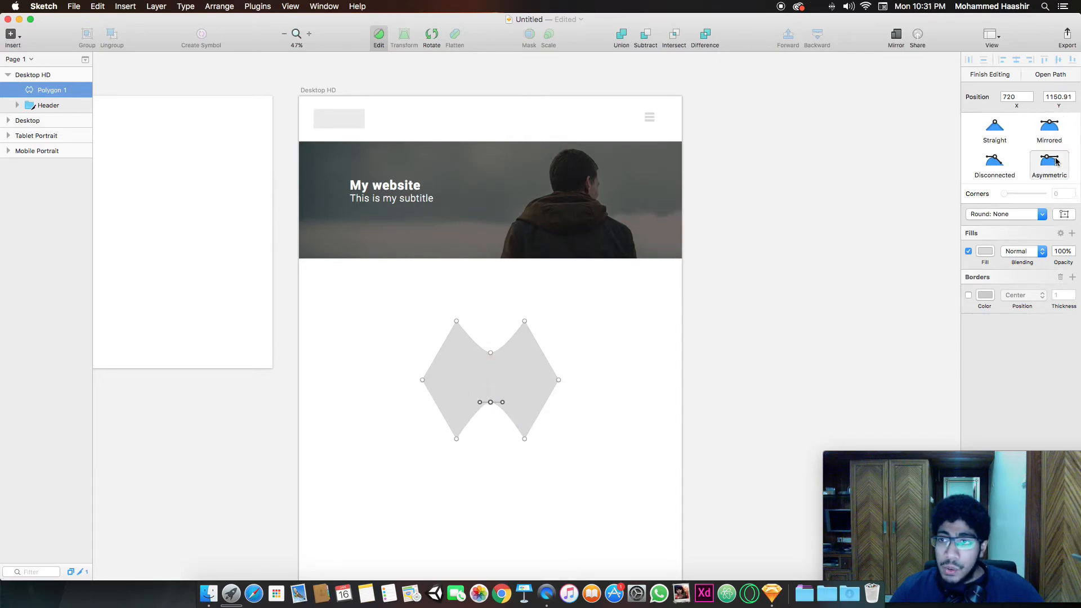
pyautogui.click(503, 403)
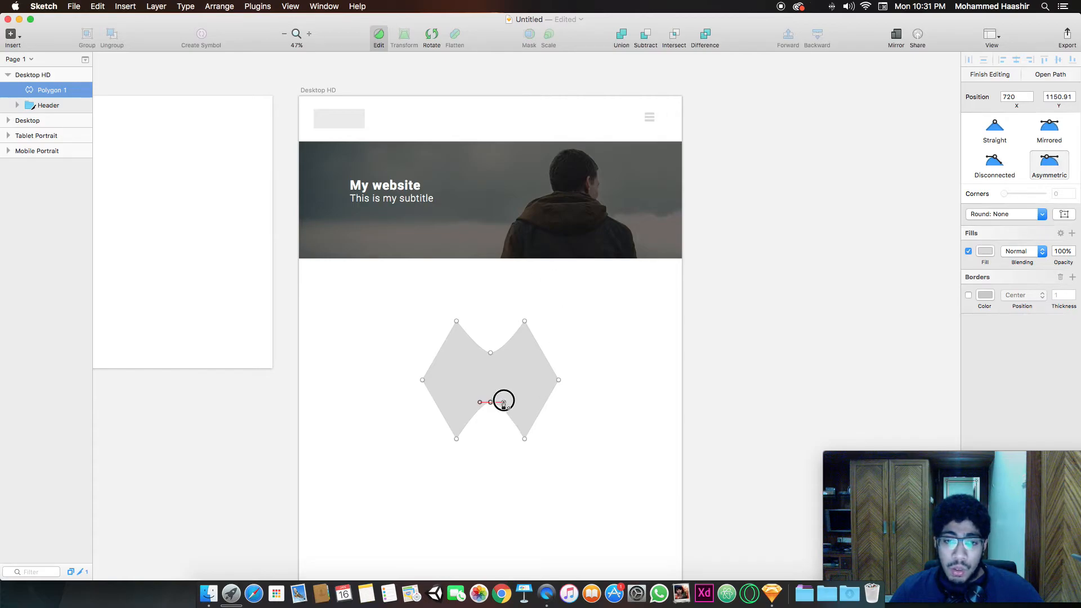
pyautogui.moveTo(503, 402); pyautogui.dragTo(490, 450)
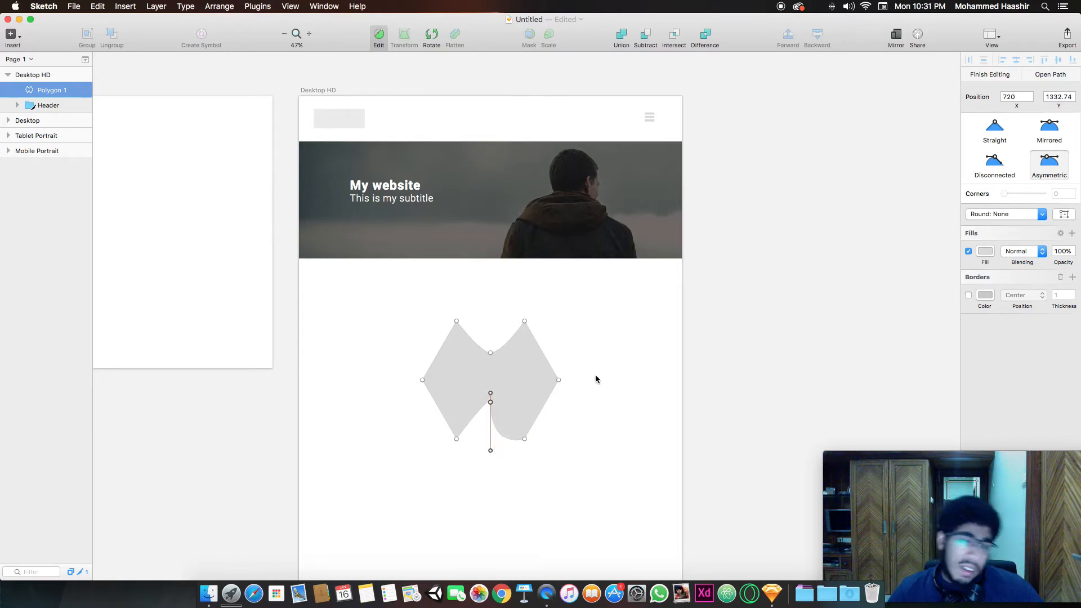
pyautogui.moveTo(525, 323); pyautogui.dragTo(492, 321)
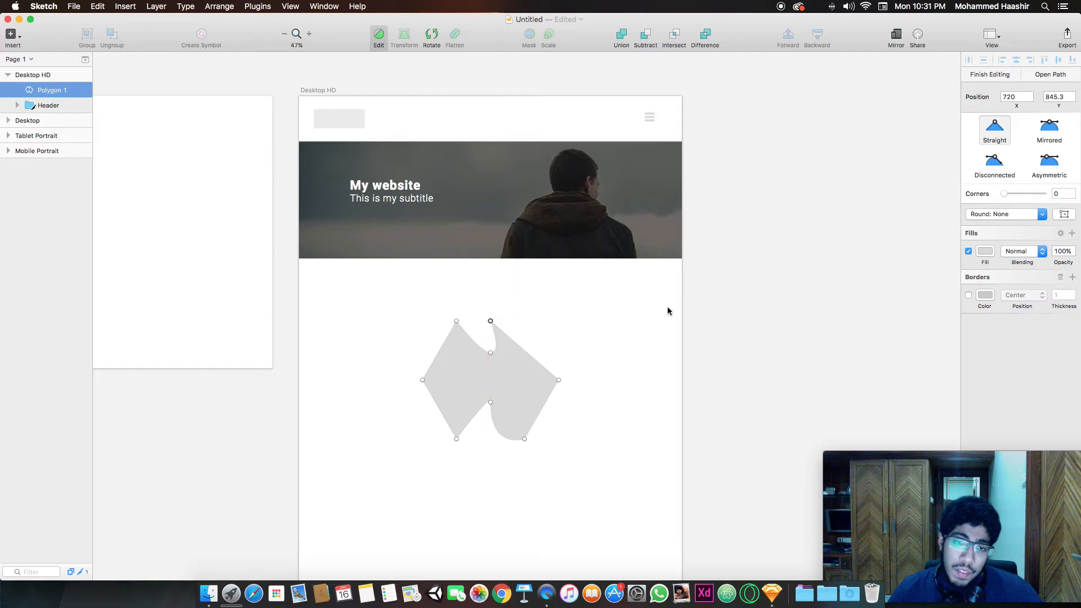
pyautogui.click(666, 308)
pyautogui.click(664, 307)
pyautogui.click(519, 354)
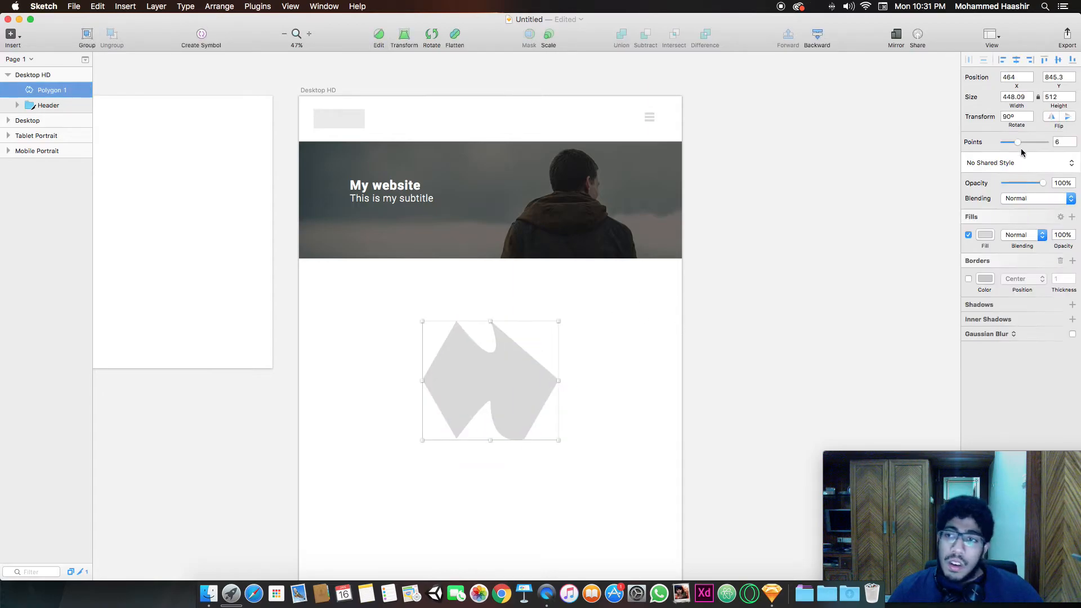
# Set the active point to Disconnected and move the polygon's upper-left corner to its horizontal center.
pyautogui.doubleClick(492, 384)
pyautogui.click(994, 164)
pyautogui.moveTo(455, 323); pyautogui.dragTo(490, 322)
pyautogui.click(580, 339)
# Move the reshaped polygon up to Y 793 and delete it.
pyautogui.click(528, 377)
pyautogui.moveTo(528, 377)
pyautogui.mouseDown()
pyautogui.moveTo(485, 366)
pyautogui.moveTo(531, 368)
pyautogui.mouseUp()
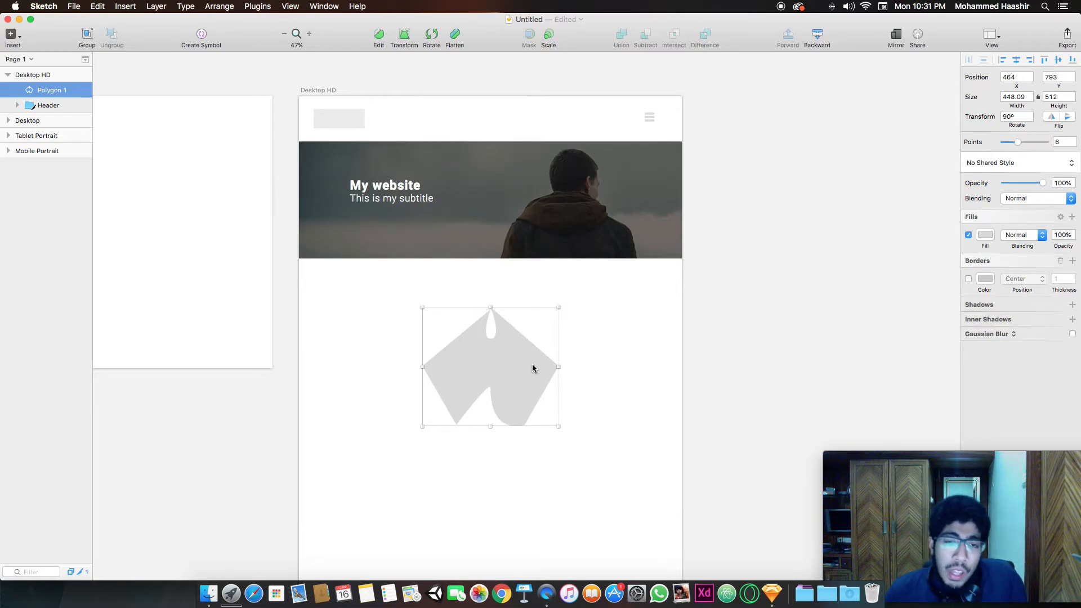
pyautogui.press('Delete')
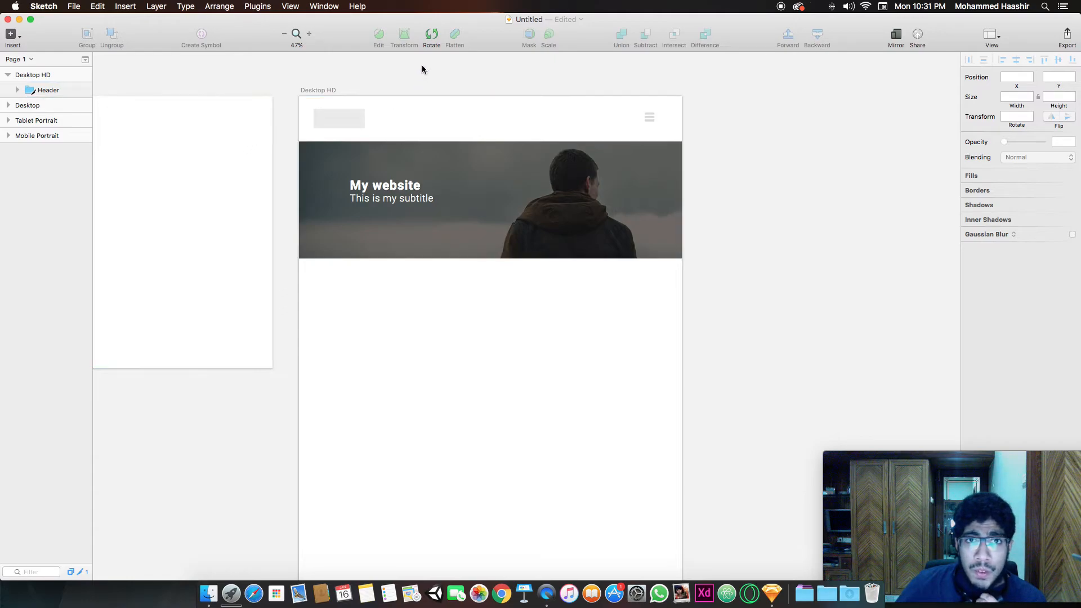
# Draw a rectangle about 632 × 238 below the banner, center it at X 404, Y 883, and turn off its border.
pyautogui.press('r')
pyautogui.moveTo(430, 350); pyautogui.dragTo(597, 413)
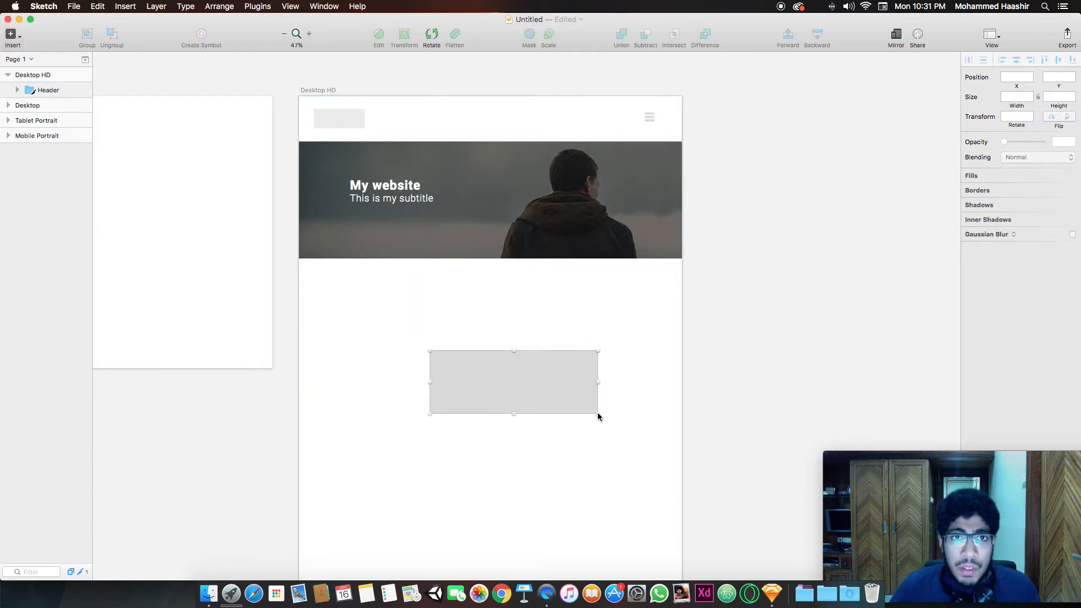
pyautogui.moveTo(555, 376); pyautogui.dragTo(531, 357)
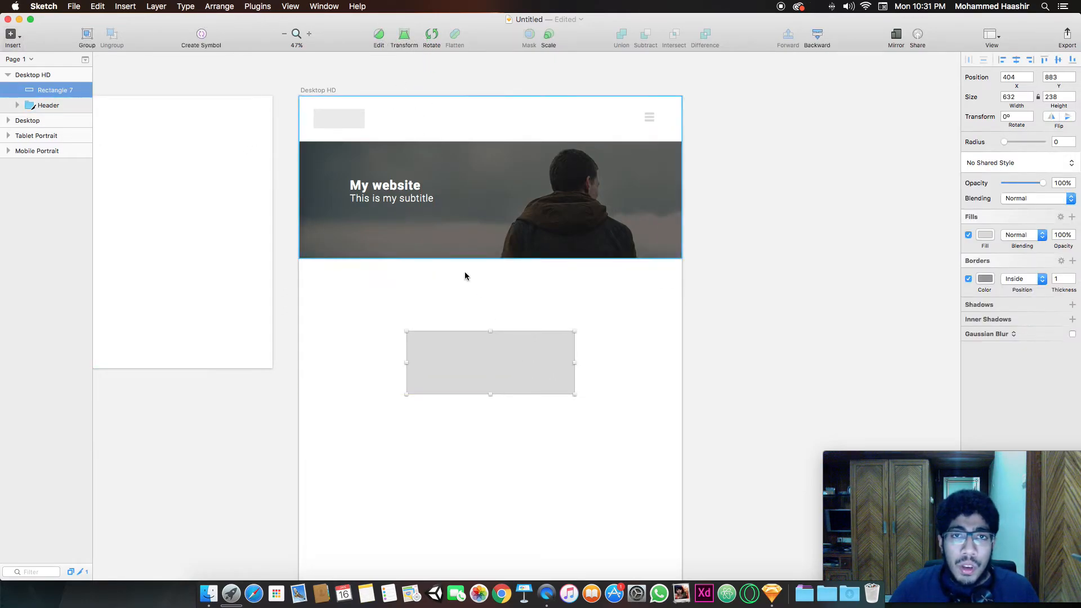
pyautogui.doubleClick(495, 363)
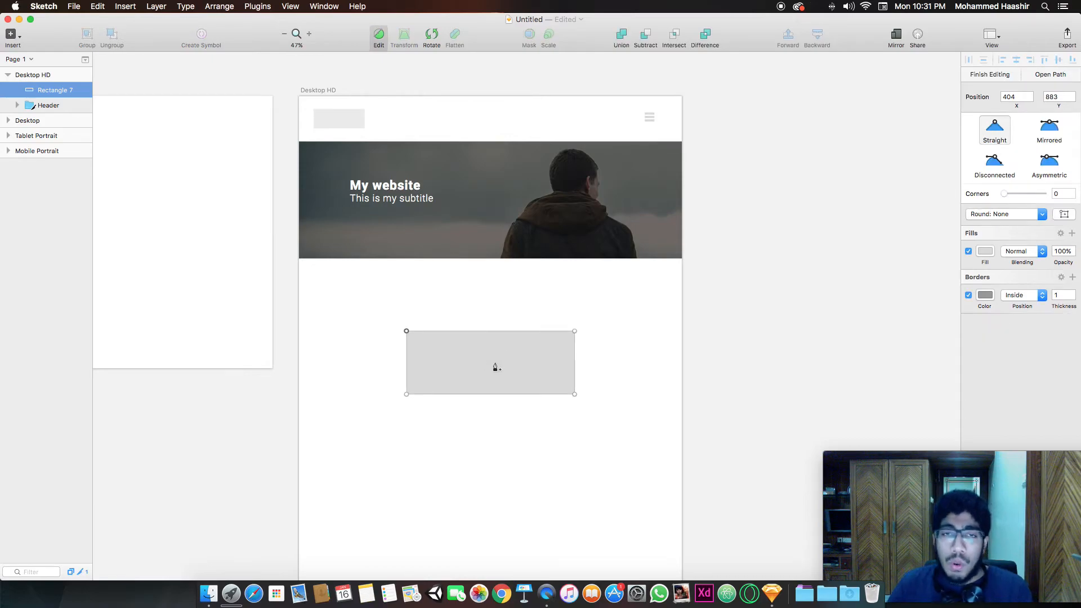
pyautogui.click(968, 296)
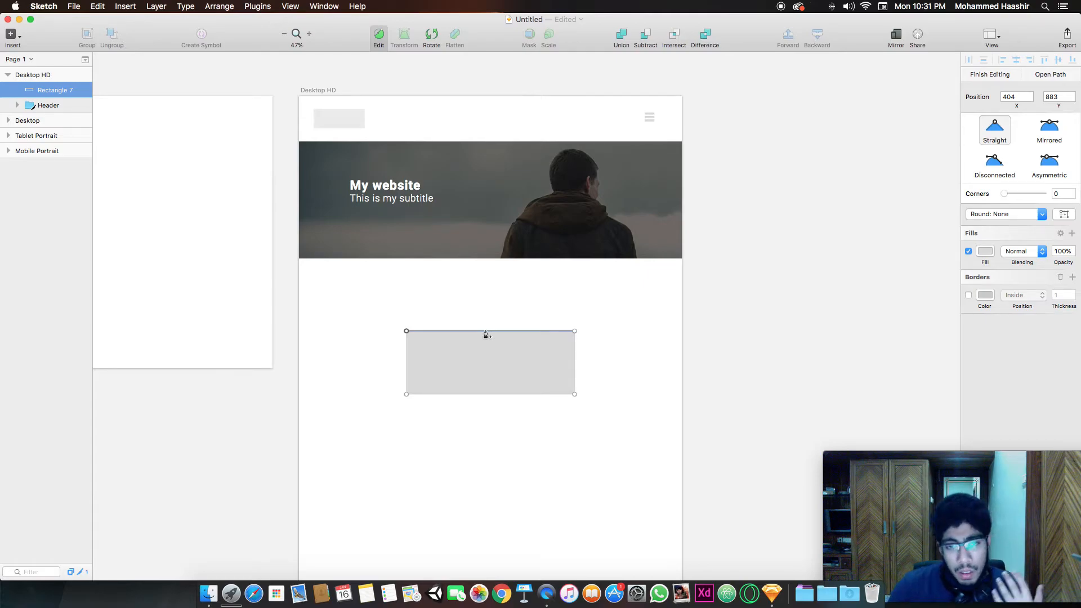
# Place the rectangle directly under the banner at X 0, Y 611 and stretch it to 1440 × 611.
pyautogui.click(538, 306)
pyautogui.moveTo(518, 370); pyautogui.dragTo(414, 300)
pyautogui.moveTo(467, 322); pyautogui.dragTo(670, 422)
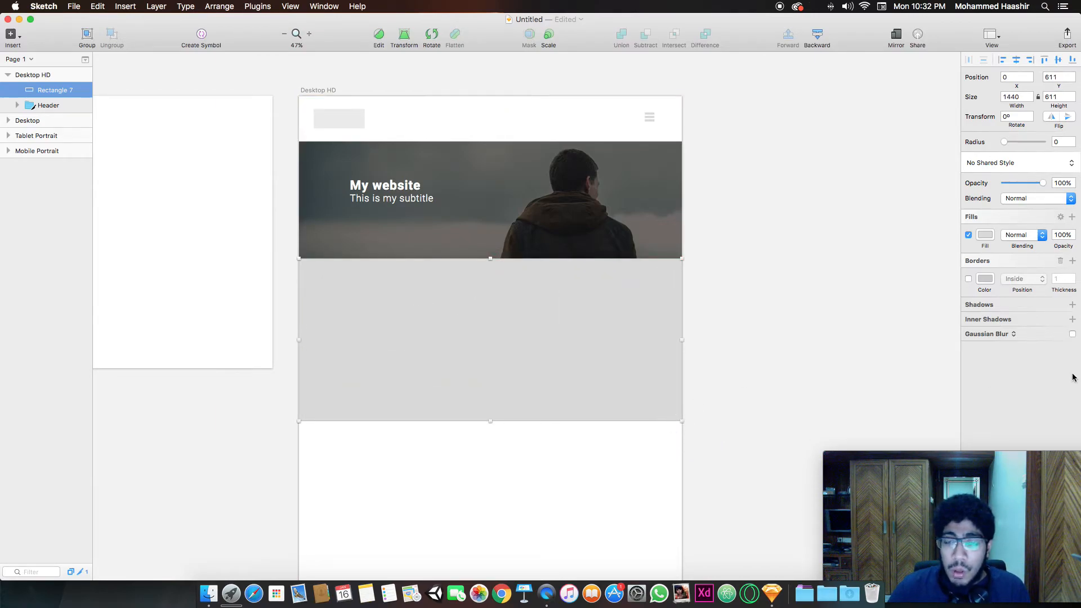
# Fill the full-width rectangle with the near-white global color FBFBFB.
pyautogui.click(986, 236)
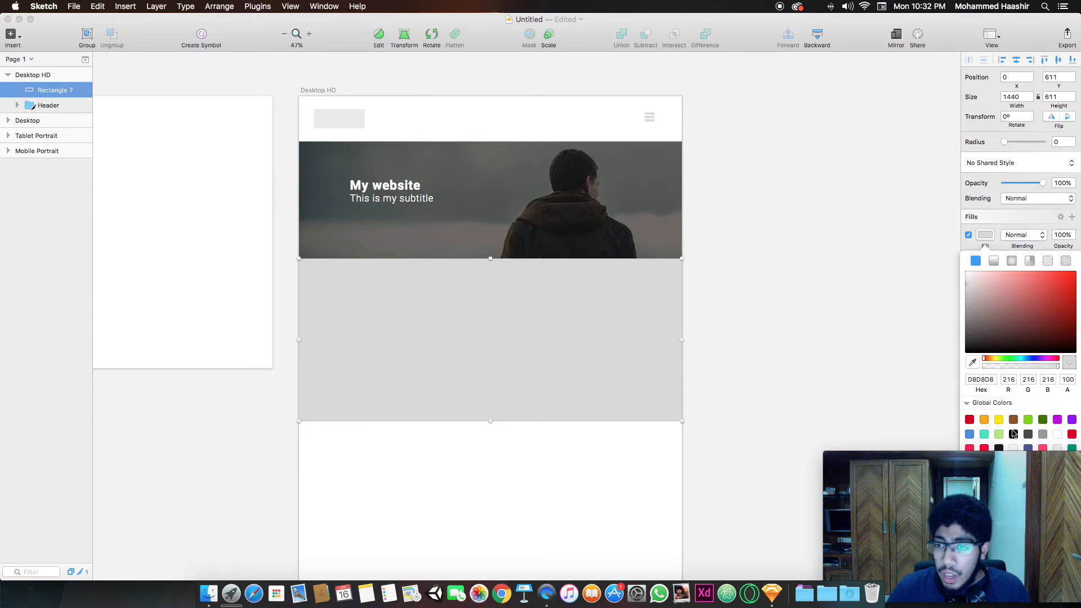
pyautogui.click(1013, 448)
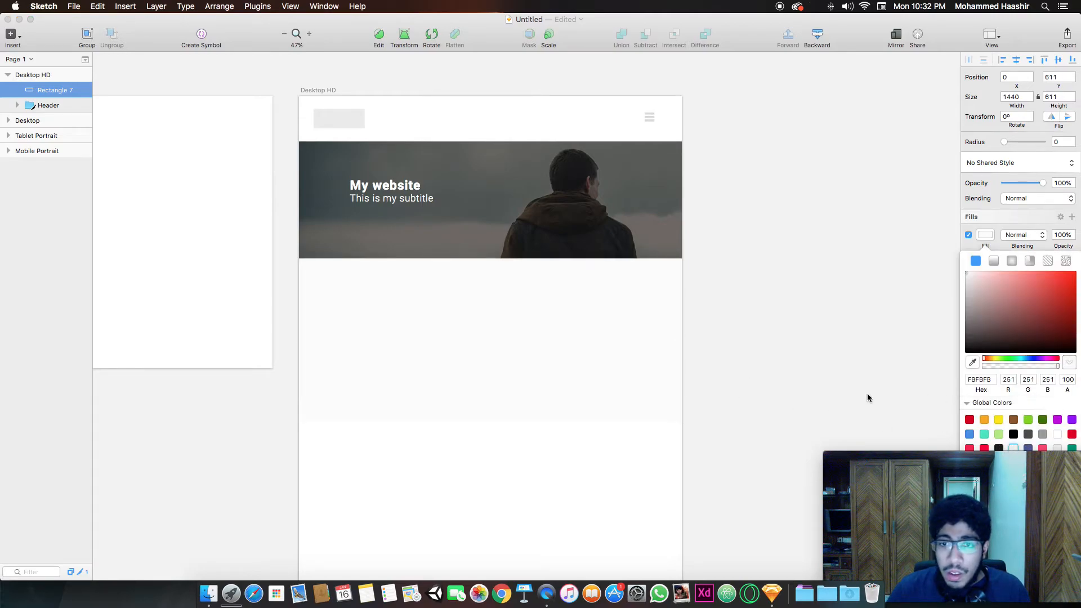
pyautogui.click(547, 435)
pyautogui.click(512, 351)
# Add the text "I'm selling books" to the new section and center it at X 520, Y 757.
pyautogui.press('t')
pyautogui.click(517, 324)
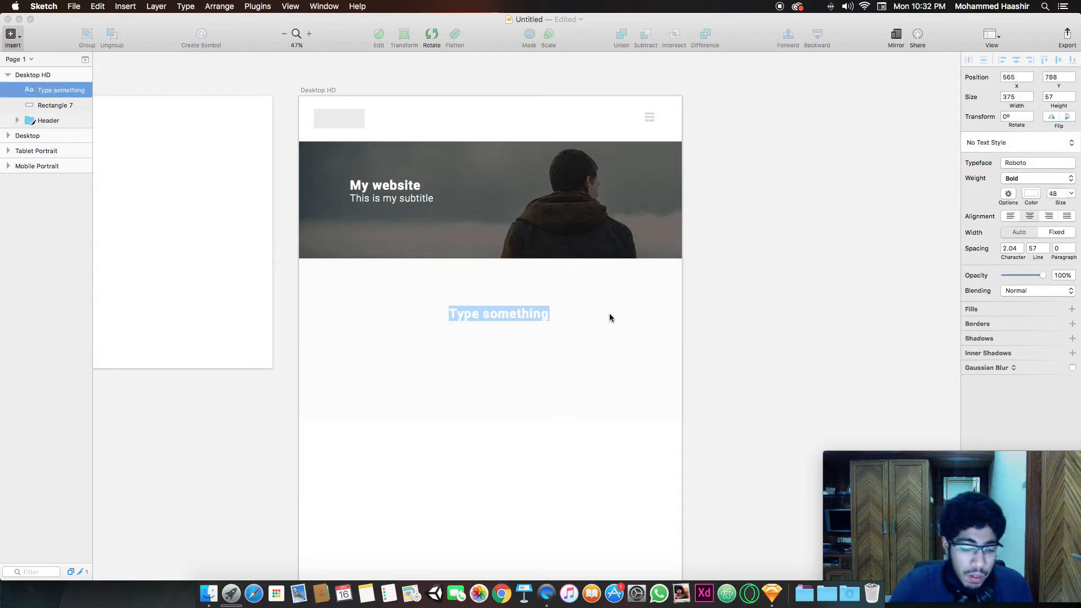
pyautogui.press('BackSpace')
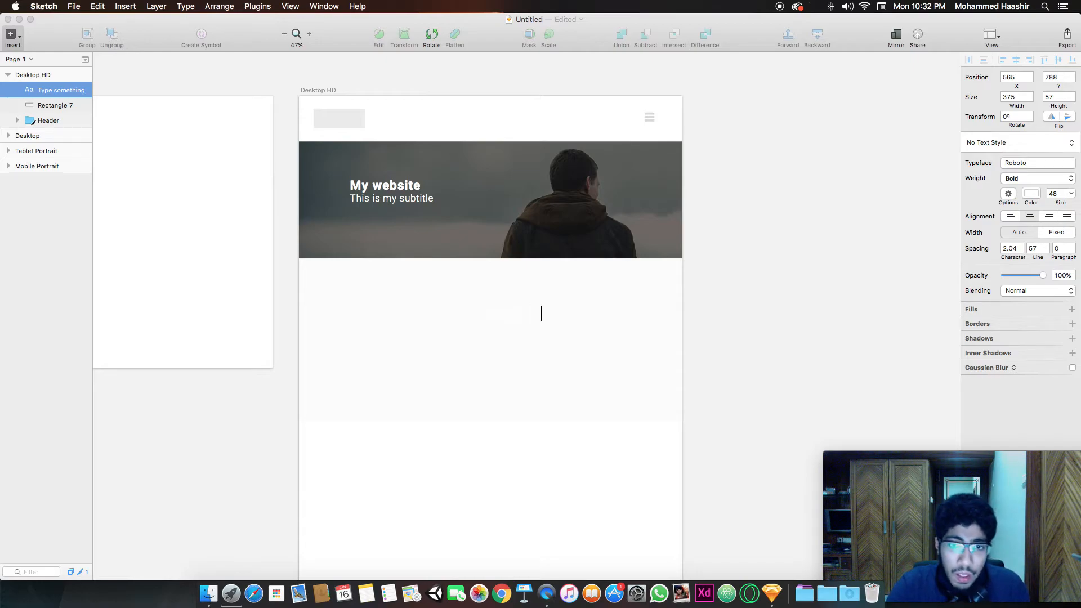
pyautogui.click(531, 478)
pyautogui.moveTo(505, 311); pyautogui.dragTo(496, 302)
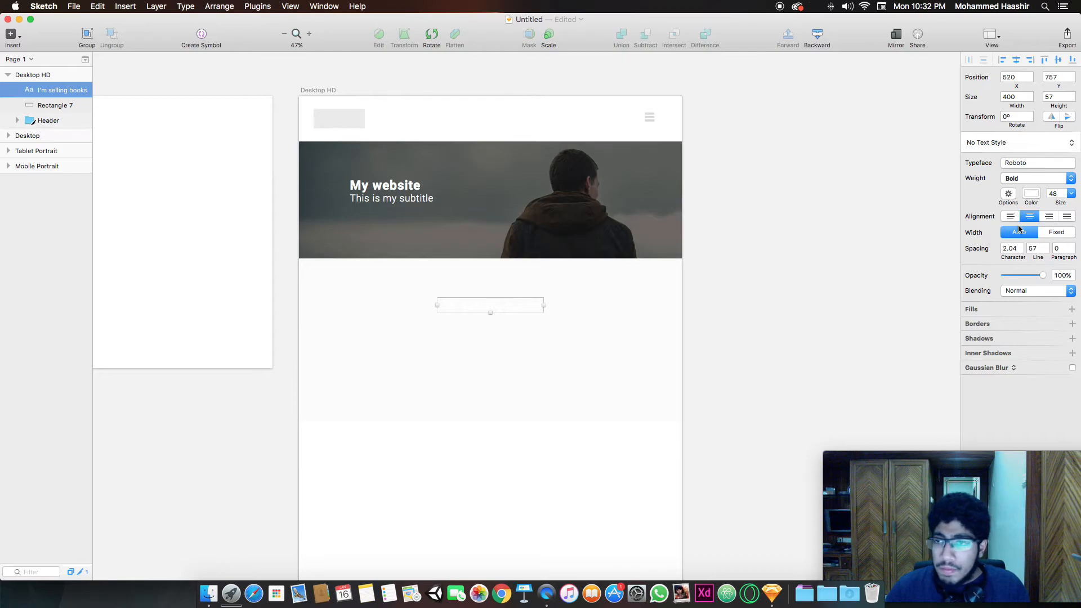
# Change the "I'm selling books" heading to the dark navy global color and set its weight to Medium.
pyautogui.click(1031, 193)
pyautogui.click(969, 408)
pyautogui.click(777, 364)
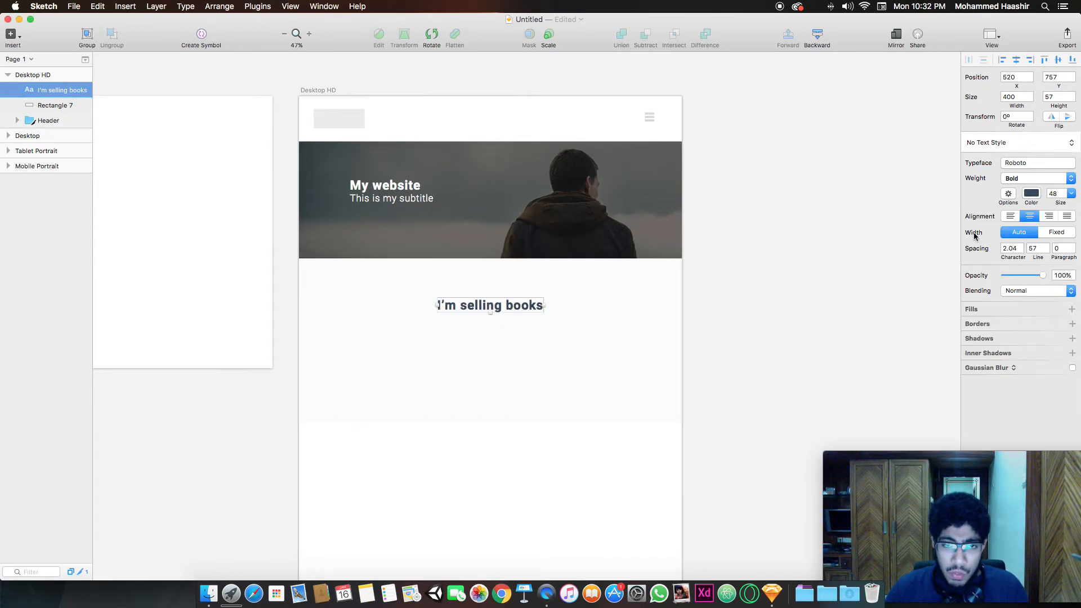
pyautogui.click(1037, 178)
pyautogui.click(751, 248)
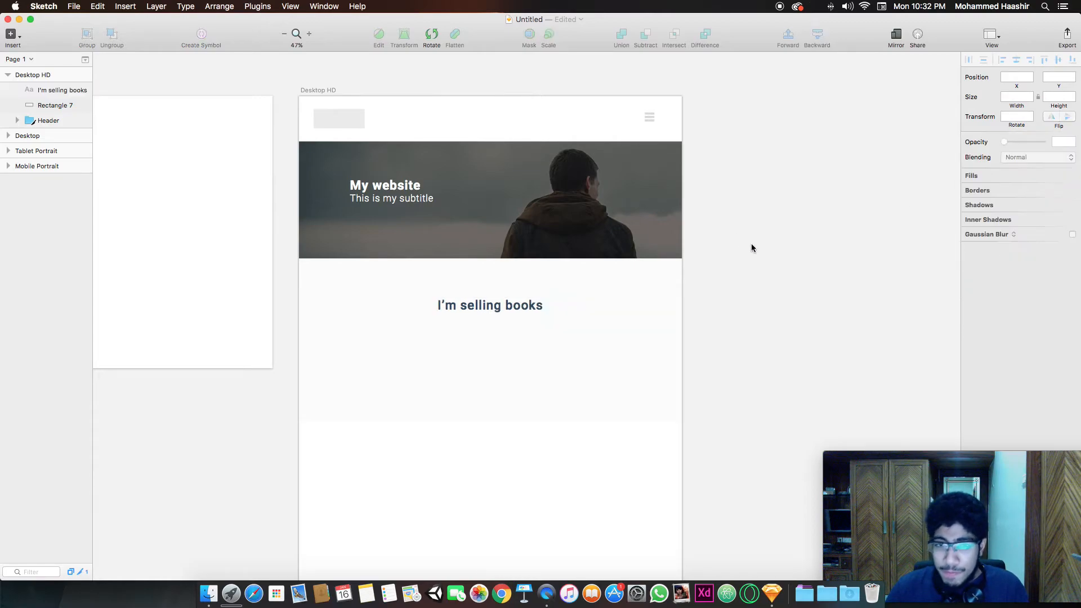
# Draw a rectangle about 386 × 111 centered below the heading and turn off its border.
pyautogui.moveTo(467, 308)
pyautogui.mouseDown()
pyautogui.moveTo(457, 302)
pyautogui.moveTo(466, 297)
pyautogui.moveTo(469, 314)
pyautogui.mouseUp()
pyautogui.press('r')
pyautogui.moveTo(441, 354)
pyautogui.mouseDown()
pyautogui.moveTo(541, 383)
pyautogui.moveTo(517, 375)
pyautogui.mouseUp()
pyautogui.click(968, 278)
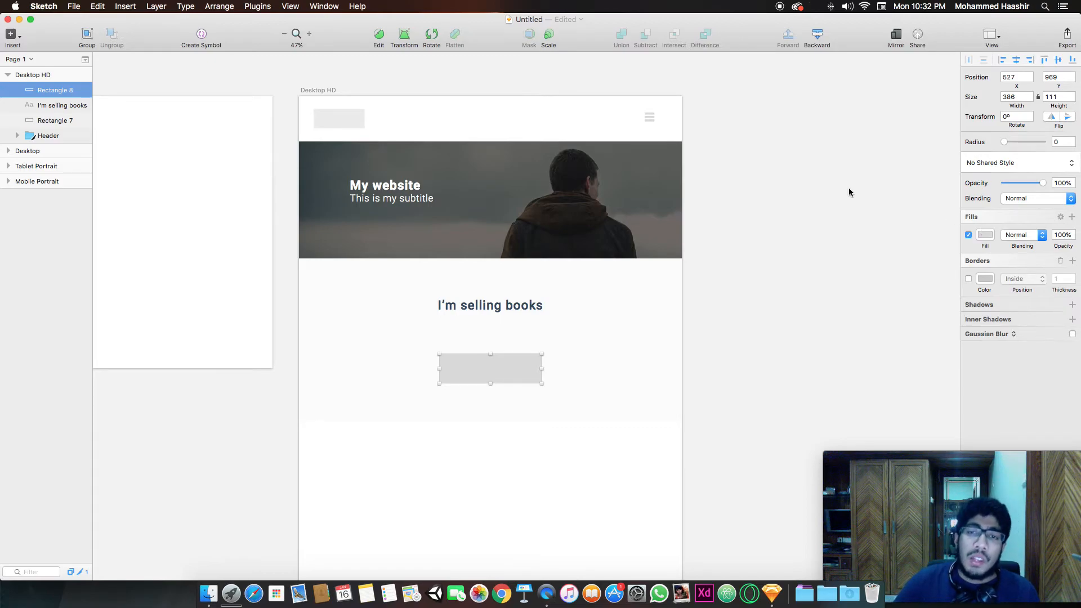
# Create a new artboard about 1071 × 670 beside the Desktop HD artboard and move it to about X 5321, Y 510.
pyautogui.hscroll(5, 849, 190)
pyautogui.press('a')
pyautogui.moveTo(705, 180); pyautogui.dragTo(981, 356)
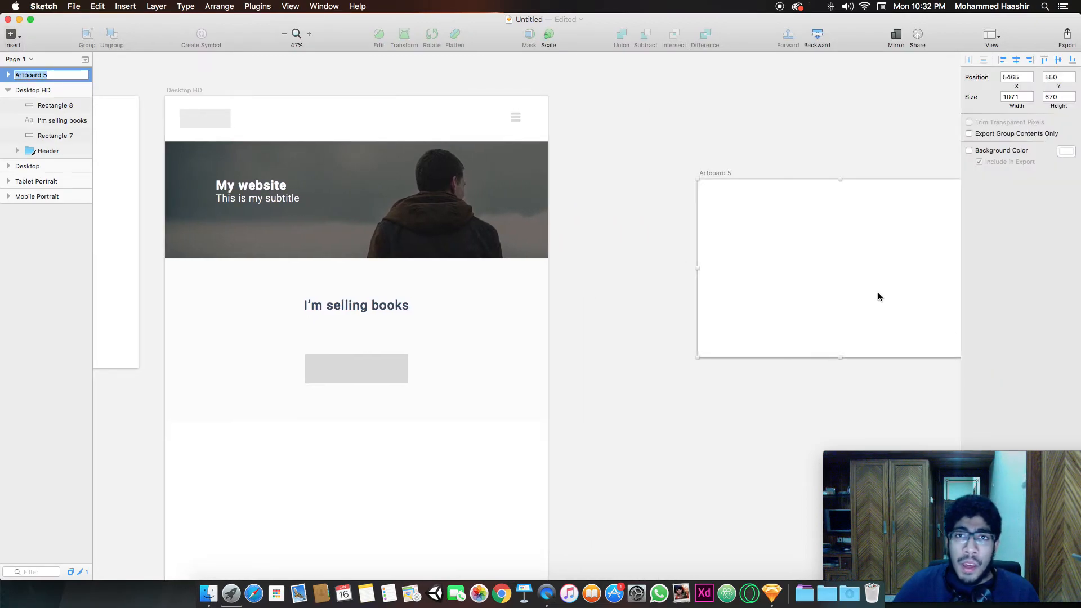
pyautogui.moveTo(728, 177); pyautogui.dragTo(690, 164)
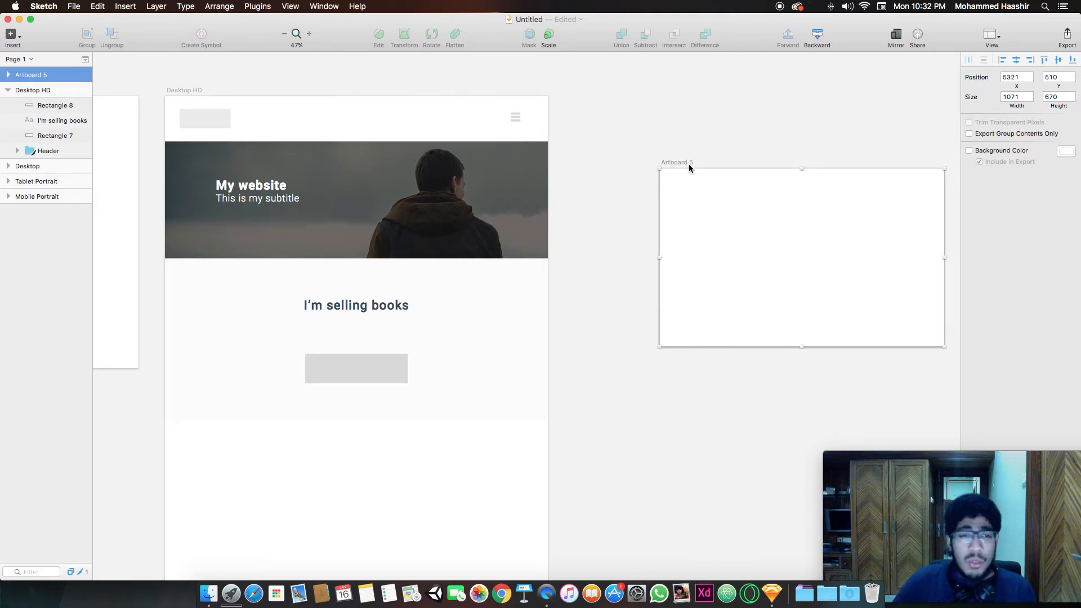
pyautogui.press('a')
pyautogui.moveTo(676, 201); pyautogui.dragTo(783, 243)
pyautogui.moveTo(765, 237); pyautogui.dragTo(760, 225)
pyautogui.press('Delete')
# Draw a rectangle about 377 × 133 on the new artboard and place a duplicate beside it at X 536, Y 119.
pyautogui.press('r')
pyautogui.moveTo(685, 208)
pyautogui.mouseDown()
pyautogui.moveTo(717, 237)
pyautogui.moveTo(785, 258)
pyautogui.moveTo(755, 229)
pyautogui.moveTo(732, 237)
pyautogui.mouseUp()
pyautogui.hscroll(3, 754, 236)
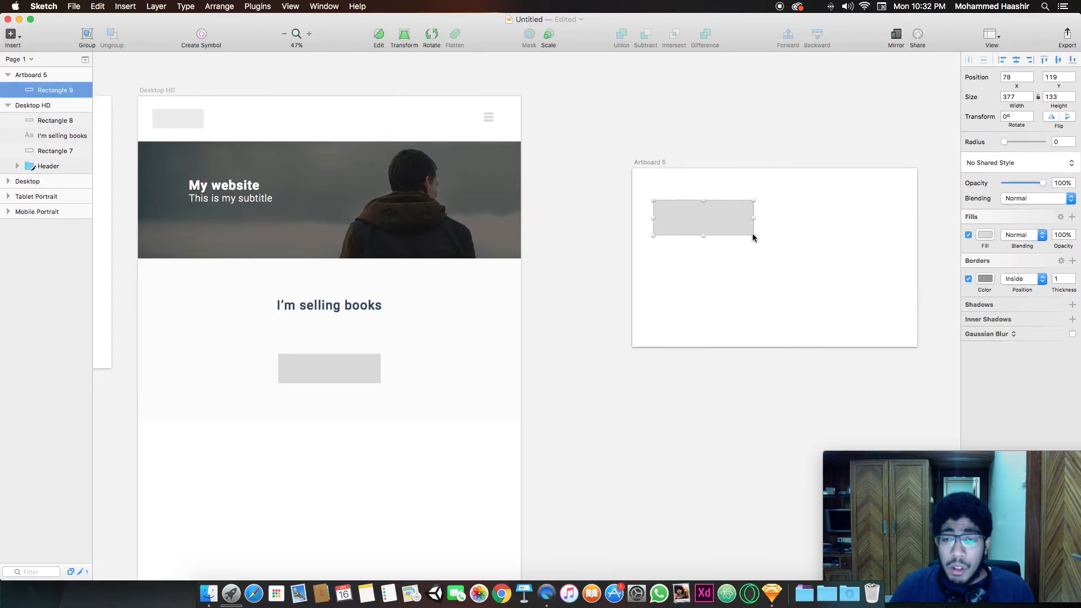
pyautogui.press('super+d')
pyautogui.moveTo(710, 228); pyautogui.dragTo(832, 232)
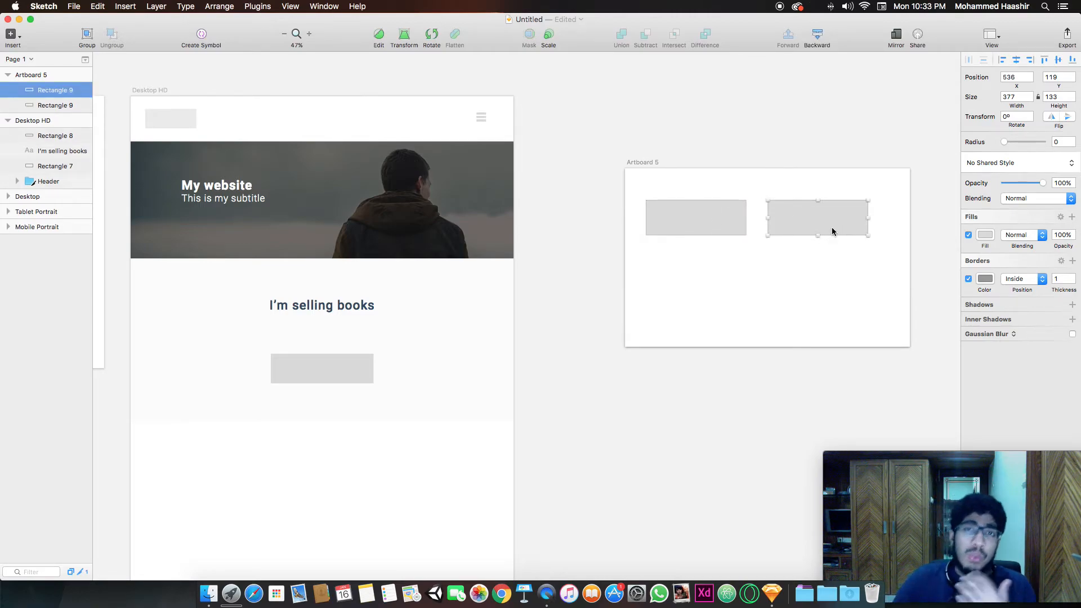
# Turn off the borders of both rectangles on the new artboard.
pyautogui.click(349, 374)
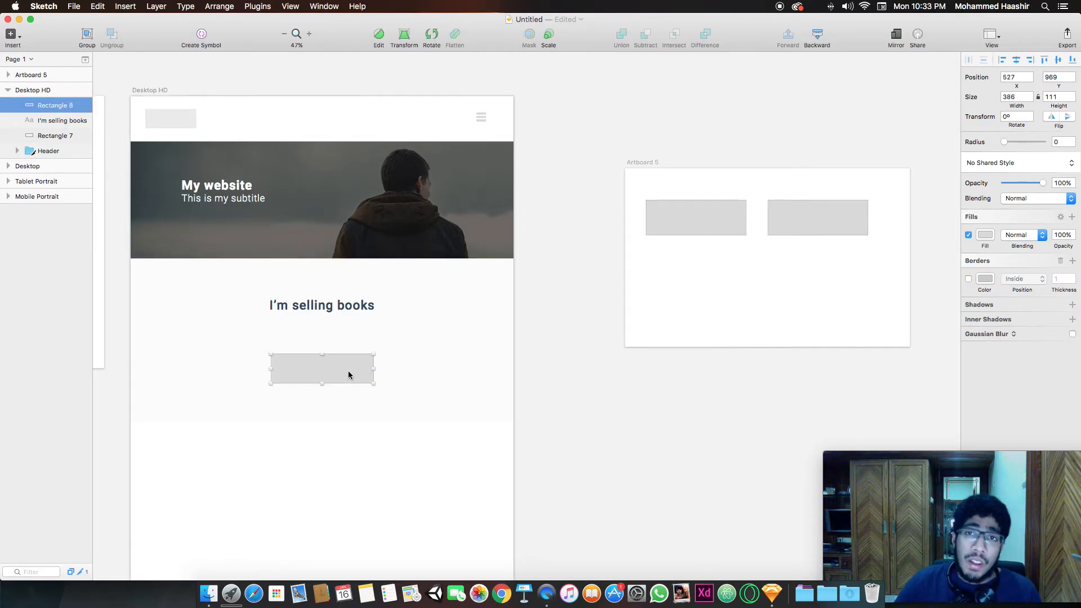
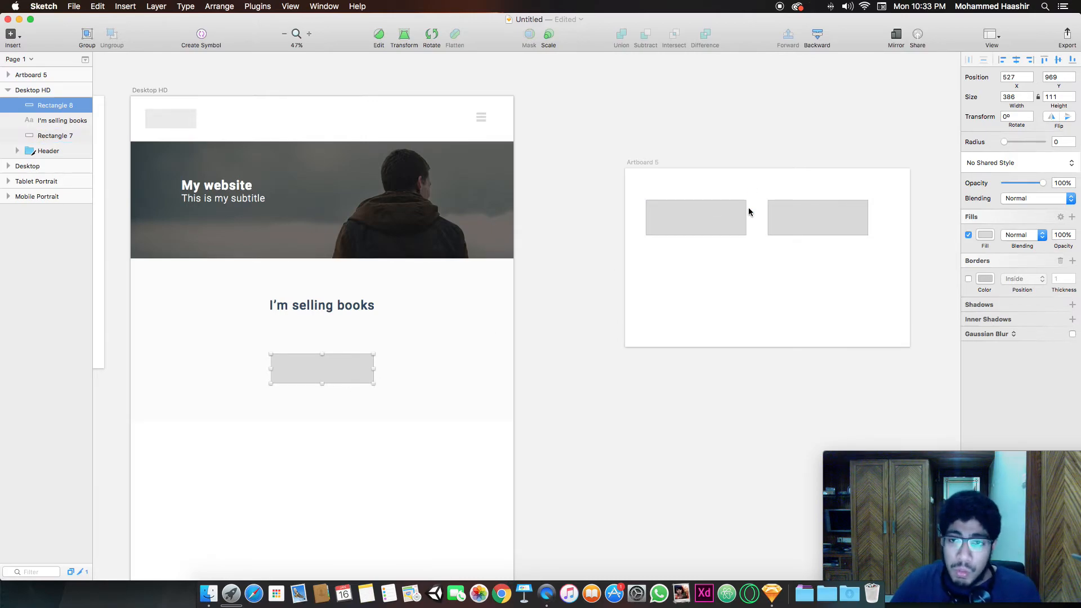
pyautogui.click(722, 222)
pyautogui.keyDown('shift'); pyautogui.click(817, 226); pyautogui.keyUp('shift')
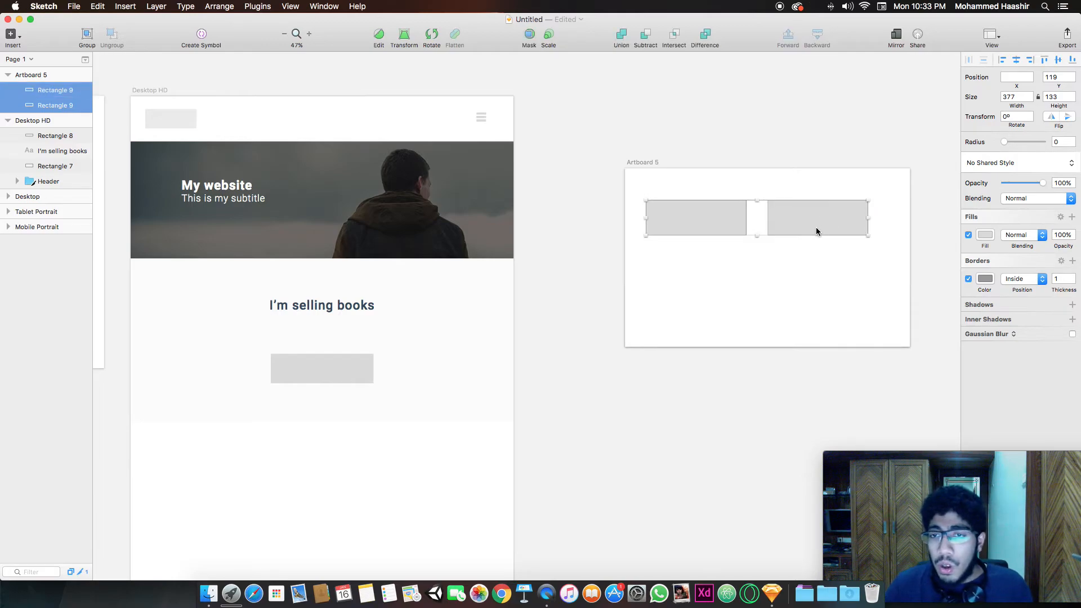
pyautogui.click(969, 278)
pyautogui.click(827, 284)
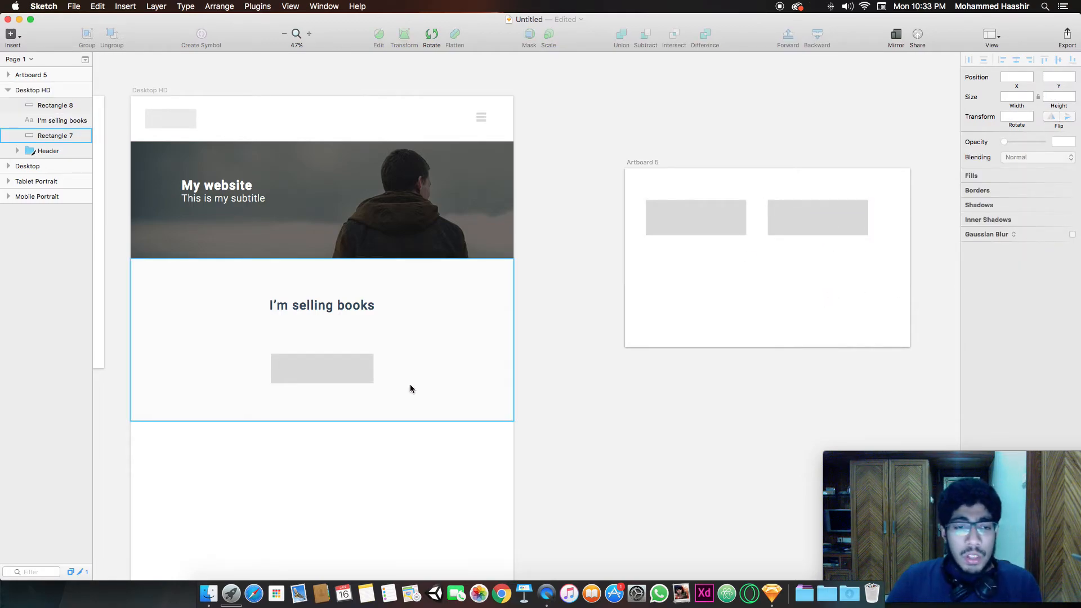
# Move the rectangle below the heading to Y 958 and fill it with the indigo global color 4E5A9C.
pyautogui.moveTo(349, 380); pyautogui.dragTo(347, 376)
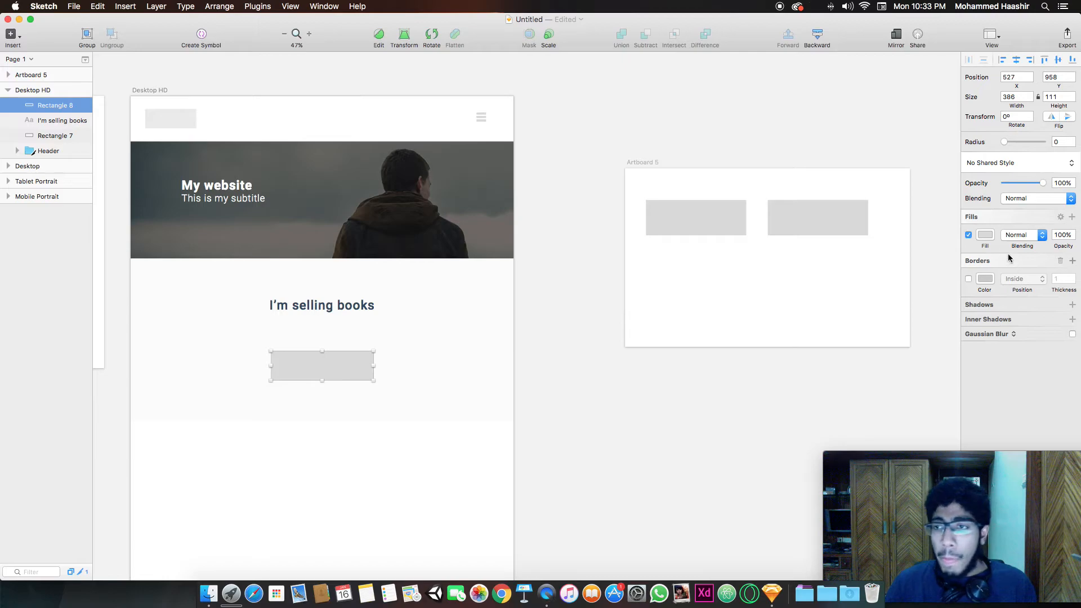
pyautogui.click(986, 235)
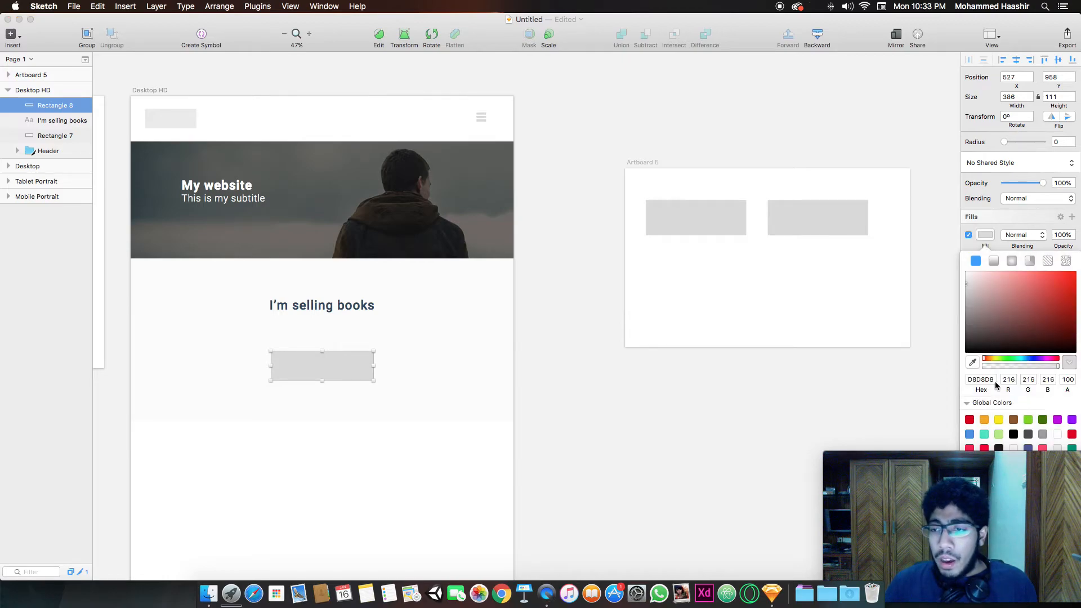
pyautogui.click(1027, 448)
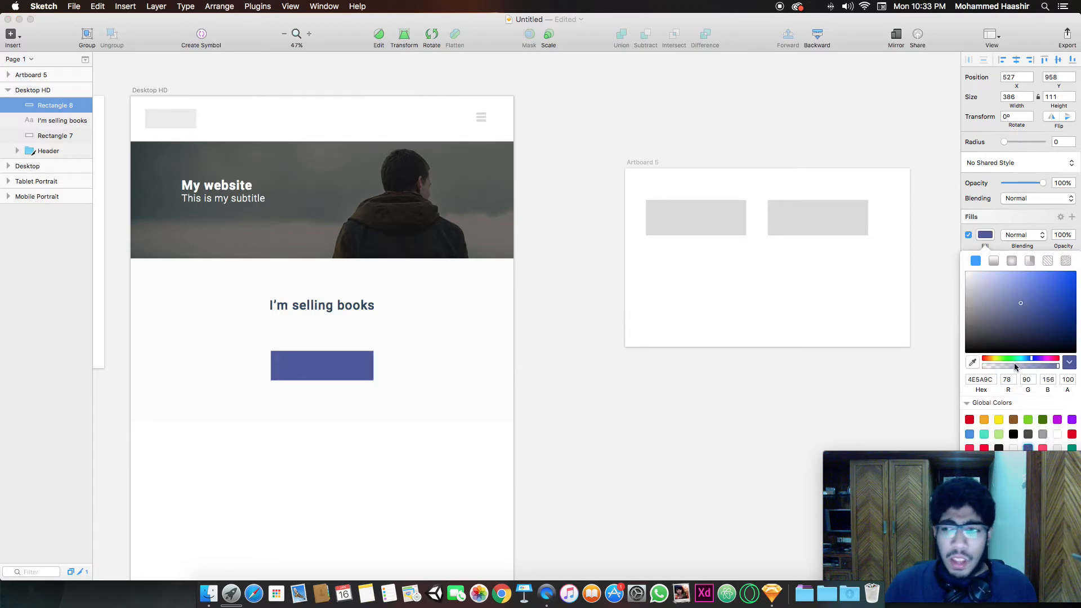
pyautogui.click(970, 434)
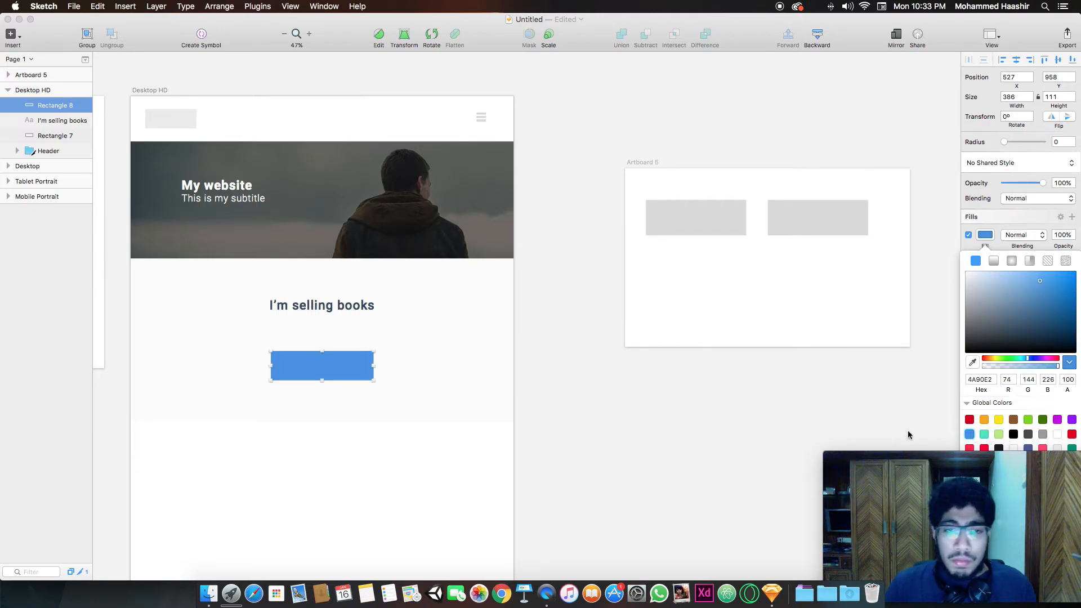
pyautogui.click(1027, 449)
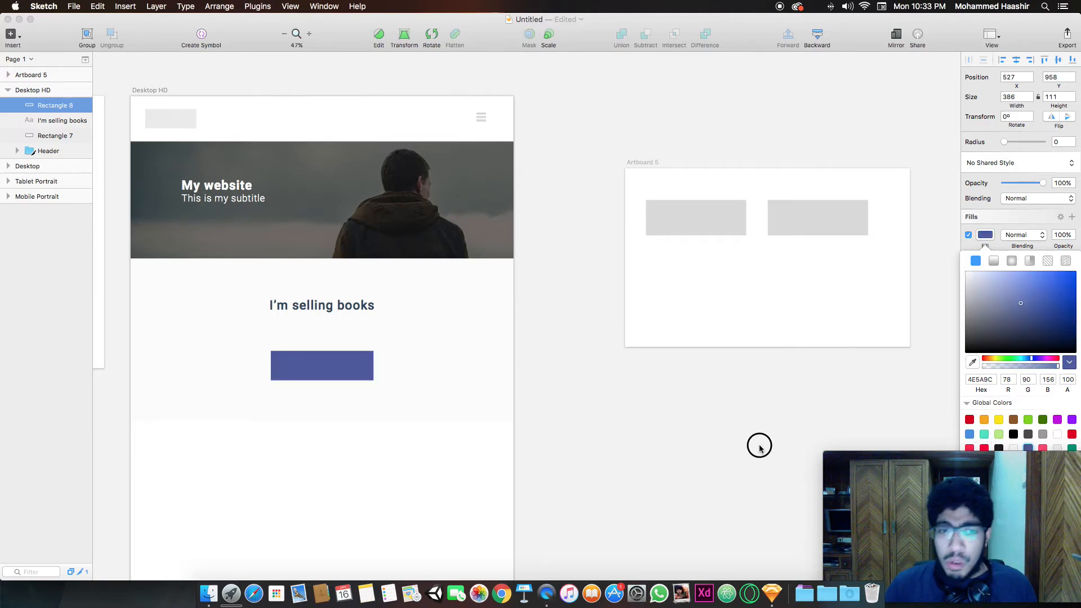
# Shrink the indigo button rectangle to about 243 × 89 and center it under the heading at X 599, Y 953.
pyautogui.click(389, 387)
pyautogui.click(342, 376)
pyautogui.moveTo(373, 381)
pyautogui.mouseDown()
pyautogui.moveTo(326, 369)
pyautogui.moveTo(334, 366)
pyautogui.mouseUp()
# Add the text "Buy" in white FFFFFF and center it on the indigo button rectangle.
pyautogui.press('t')
pyautogui.moveTo(252, 356); pyautogui.dragTo(350, 372)
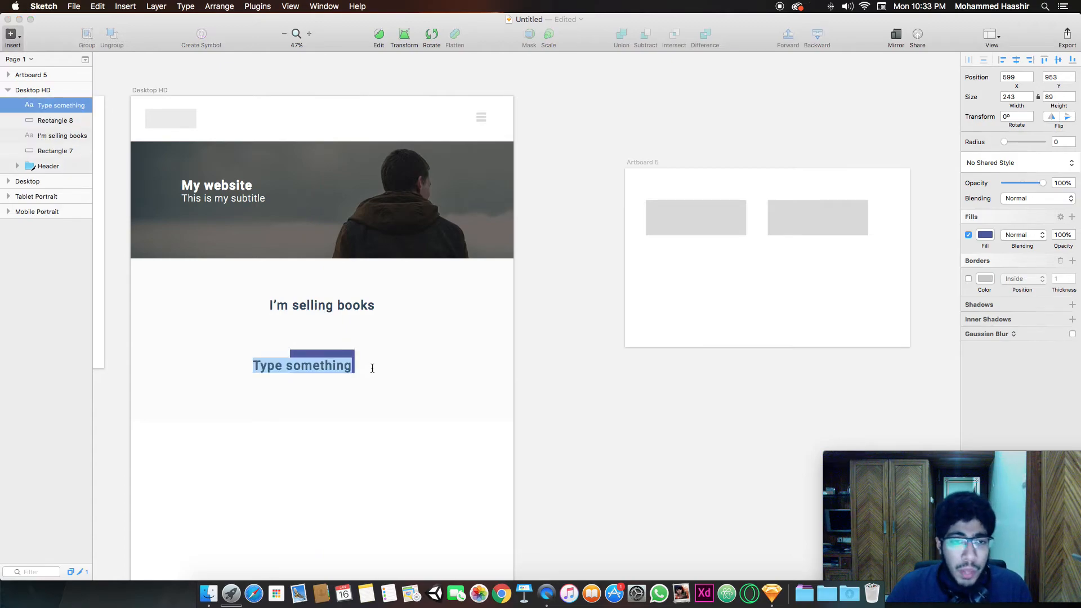
pyautogui.write('Bu')
pyautogui.press('super+a')
pyautogui.write('Bu')
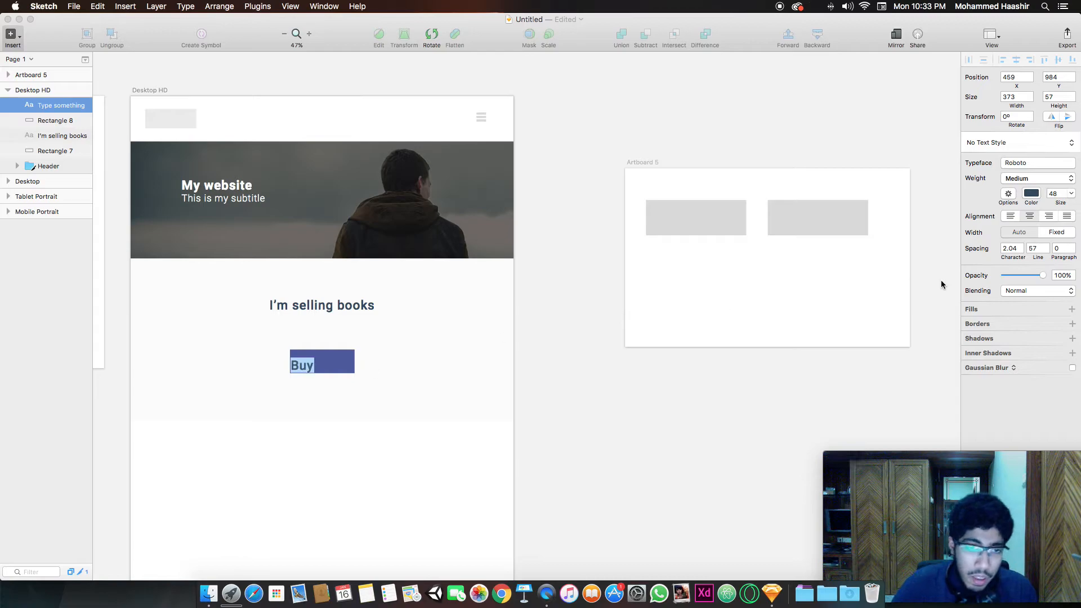
pyautogui.click(1031, 193)
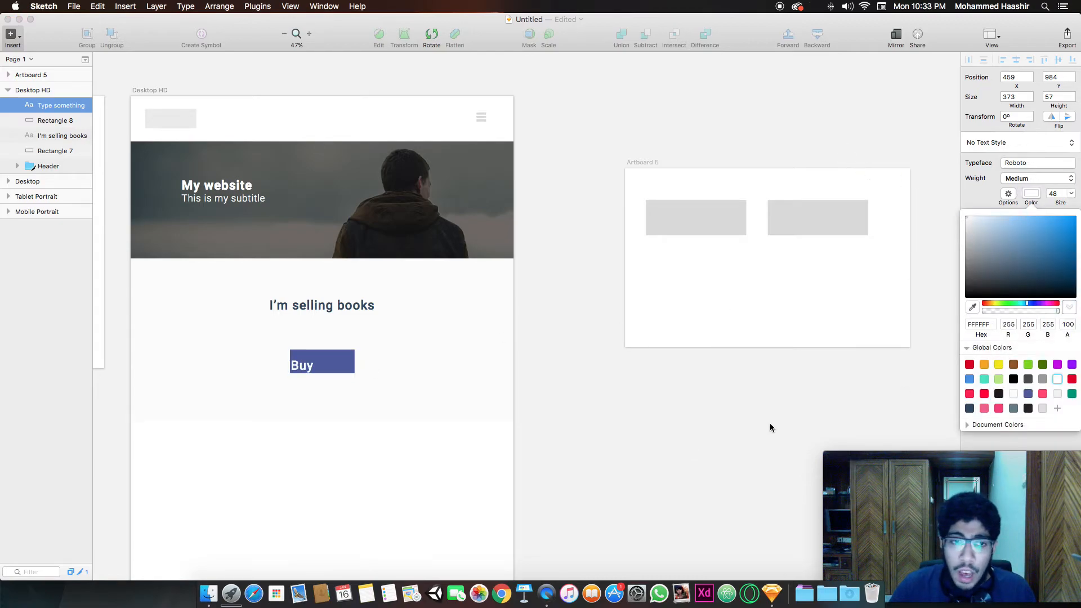
pyautogui.press('Escape')
pyautogui.moveTo(304, 367); pyautogui.dragTo(321, 363)
# Set the "Buy" text's weight to Regular and its font size to 38.
pyautogui.click(1050, 179)
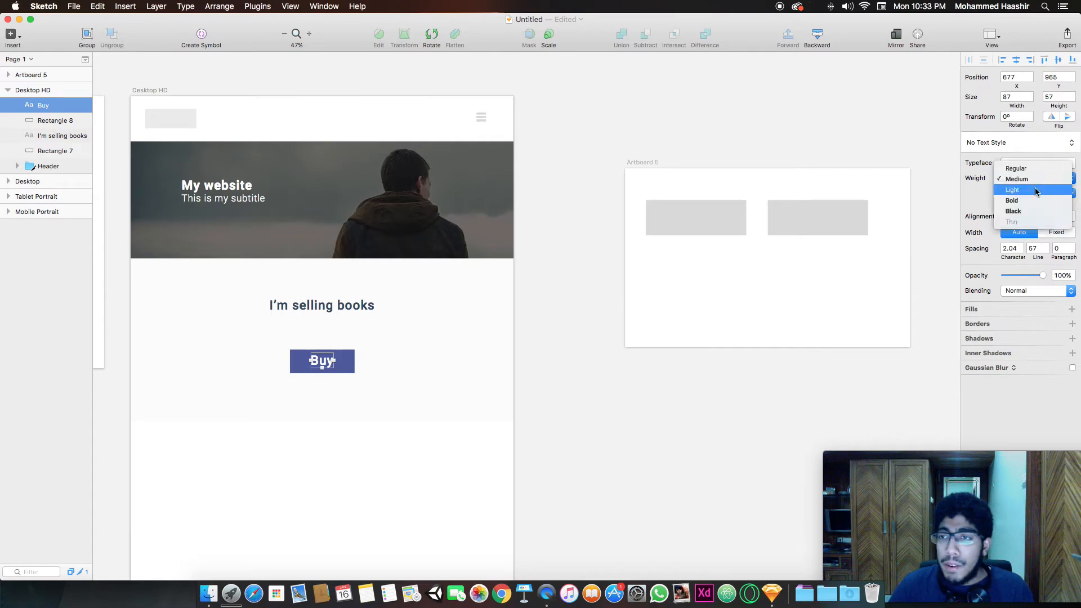
pyautogui.click(675, 381)
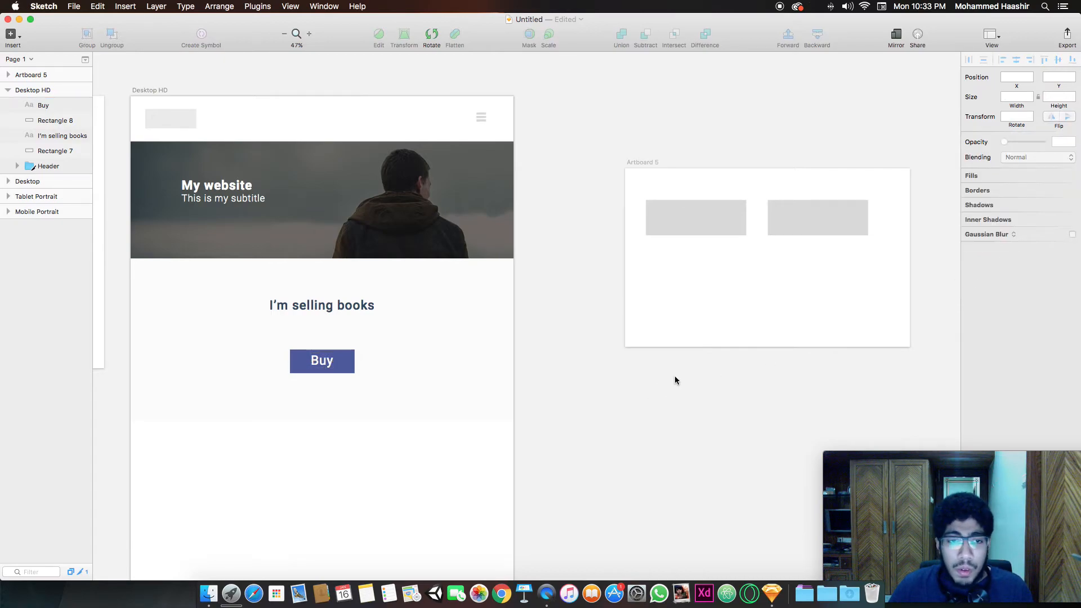
pyautogui.click(330, 362)
pyautogui.click(1061, 194)
pyautogui.press('Down')
pyautogui.press('Down')
pyautogui.press('Down')
pyautogui.press('Down')
pyautogui.press('Down')
pyautogui.press('Down')
pyautogui.press('Down')
pyautogui.press('Down')
pyautogui.press('Down')
pyautogui.press('Down')
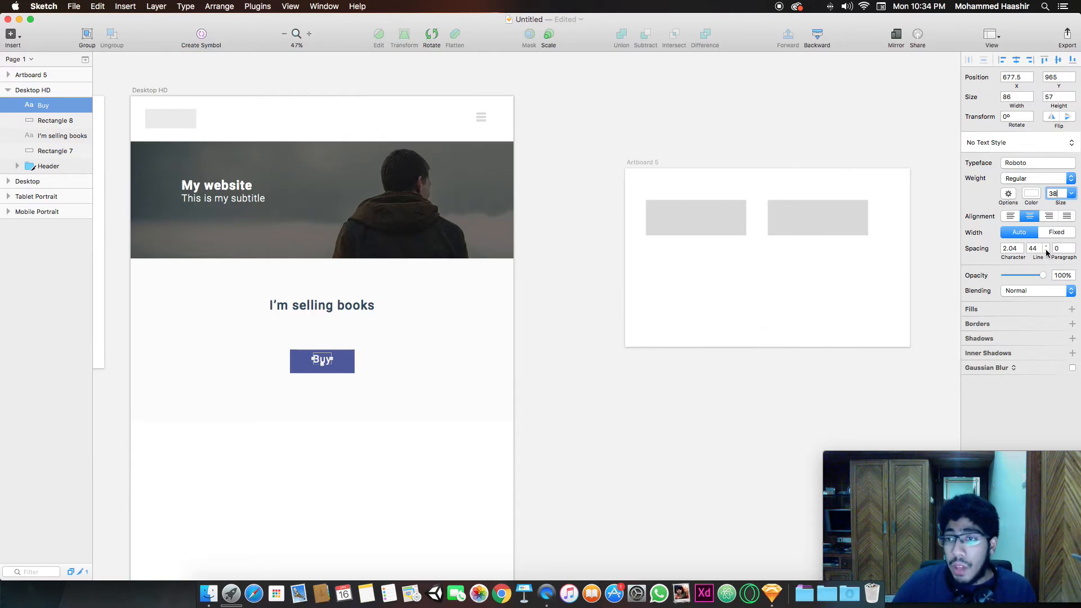
pyautogui.moveTo(1042, 276)
pyautogui.mouseDown()
pyautogui.moveTo(1025, 275)
pyautogui.moveTo(1039, 282)
pyautogui.mouseUp()
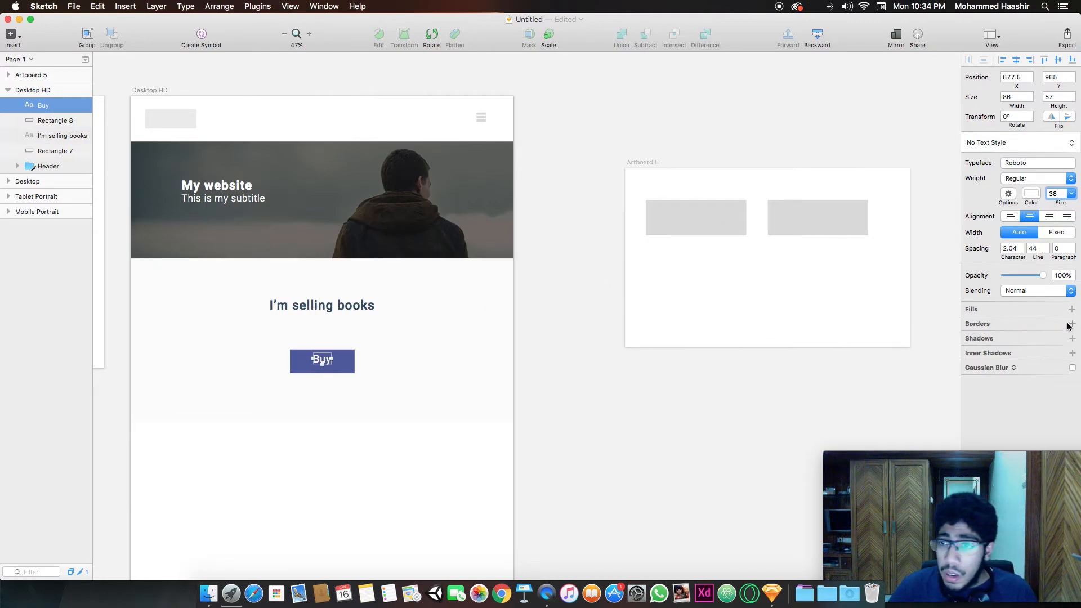
pyautogui.moveTo(733, 234)
pyautogui.mouseDown()
pyautogui.moveTo(724, 225)
pyautogui.moveTo(728, 234)
pyautogui.mouseUp()
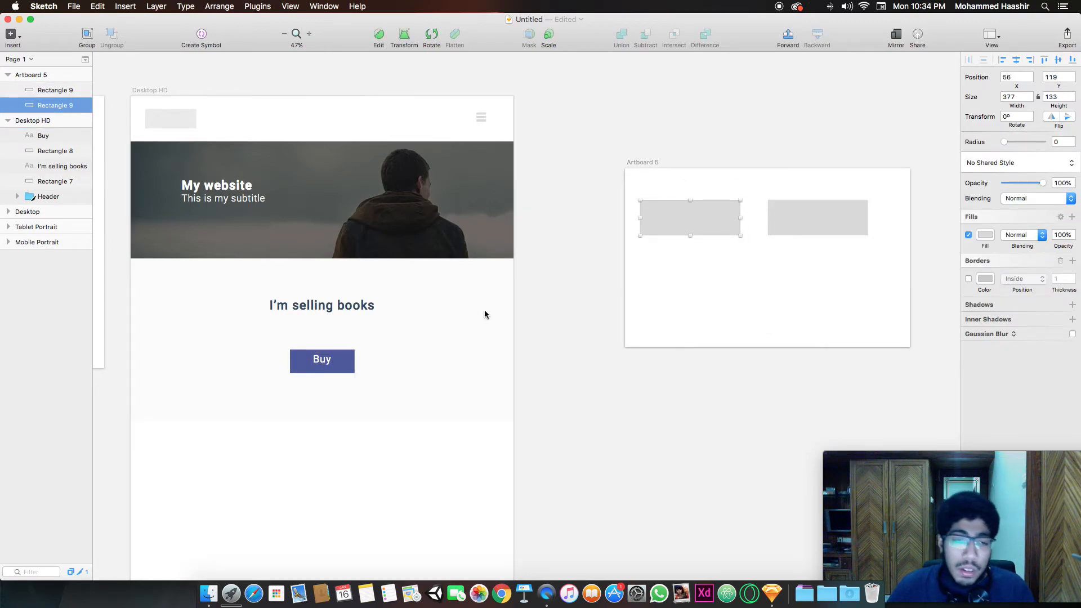
# Group the "Buy" text with the indigo button rectangle.
pyautogui.click(319, 364)
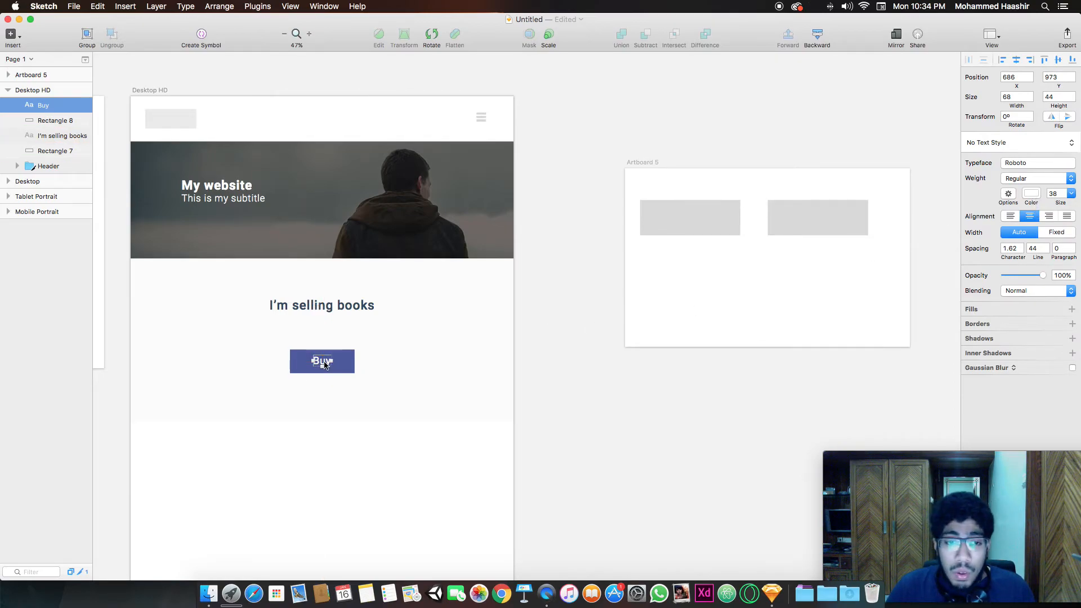
pyautogui.keyDown('shift'); pyautogui.click(342, 367); pyautogui.keyUp('shift')
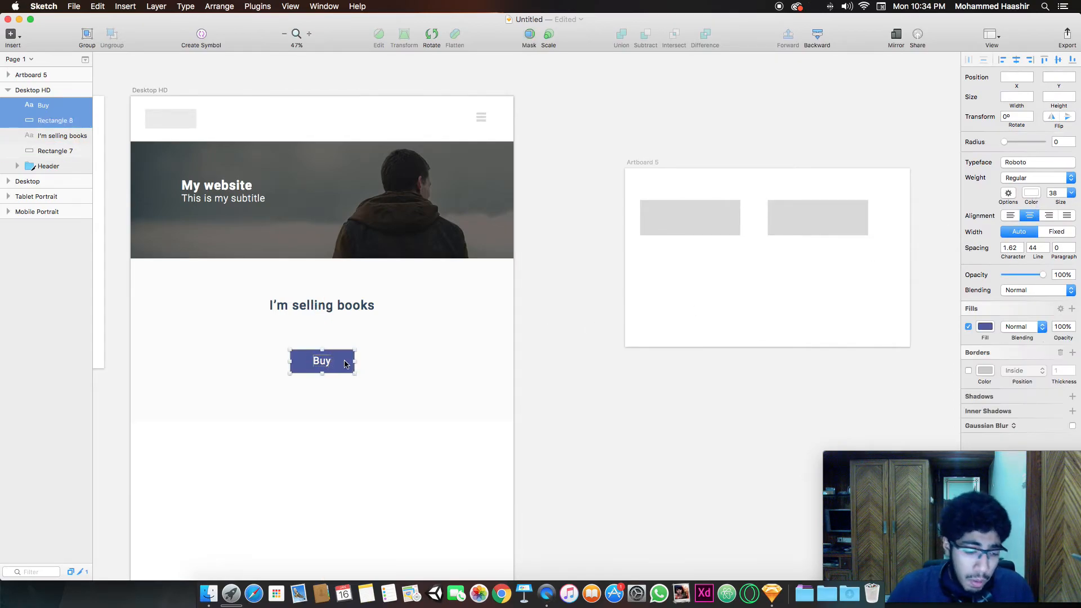
pyautogui.press('super+g')
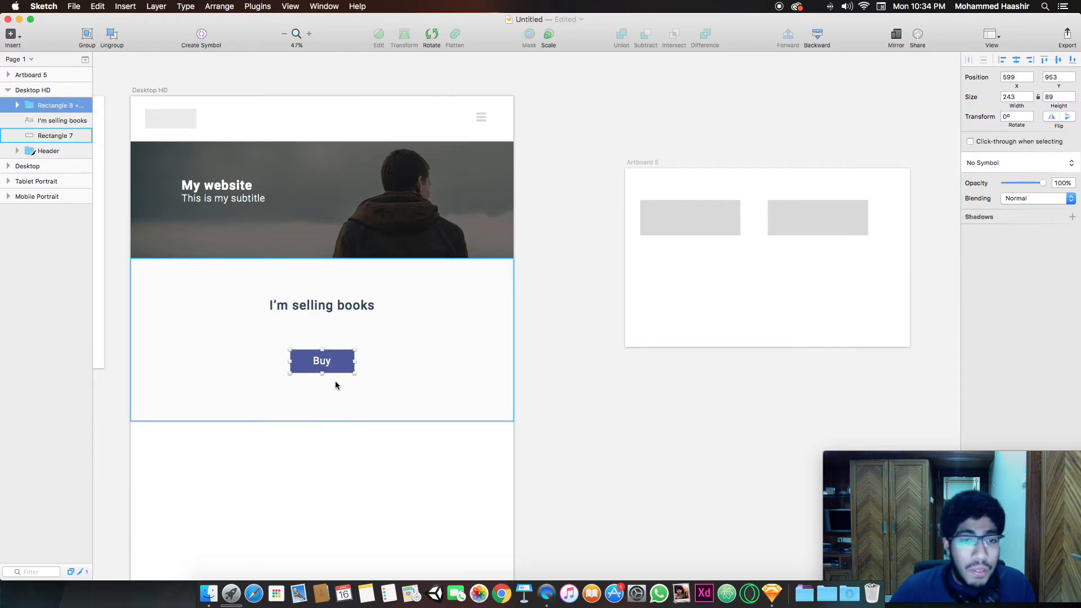
pyautogui.click(333, 361)
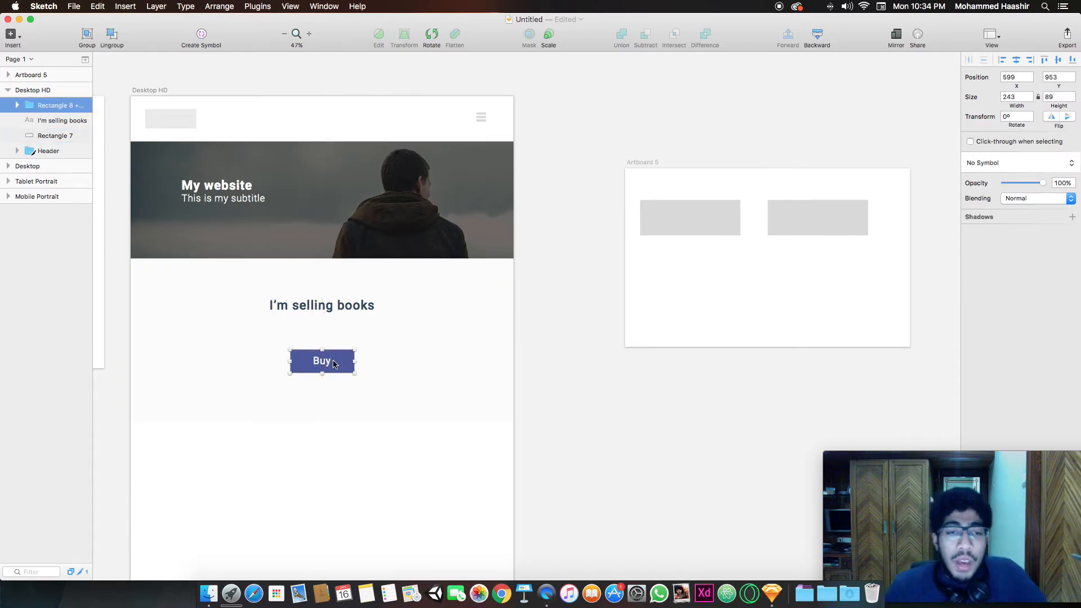
pyautogui.click(348, 468)
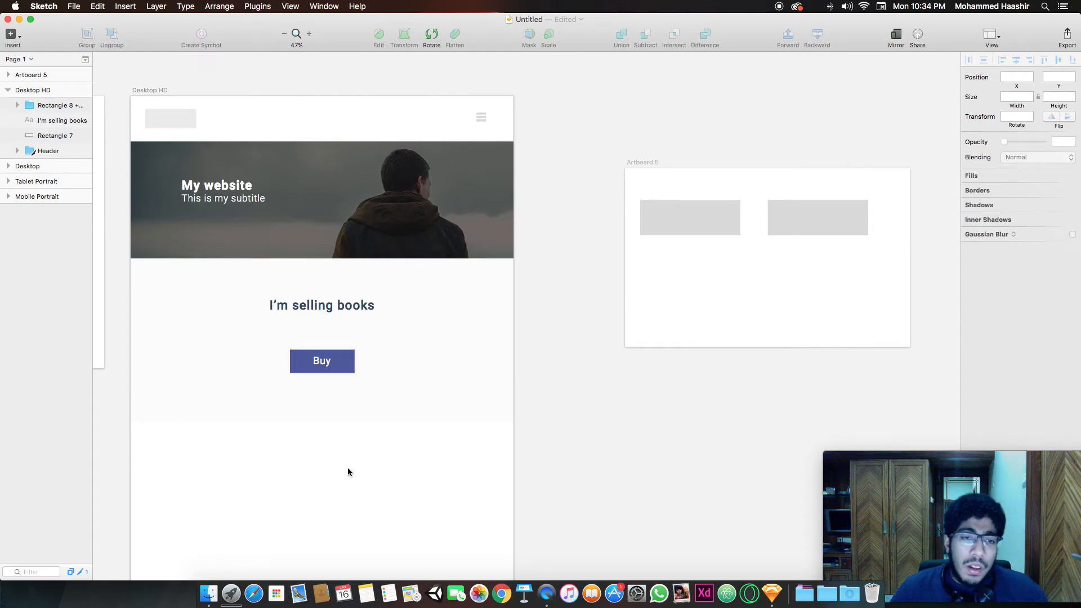
# Delete the "Buy" text from inside the button group.
pyautogui.doubleClick(340, 369)
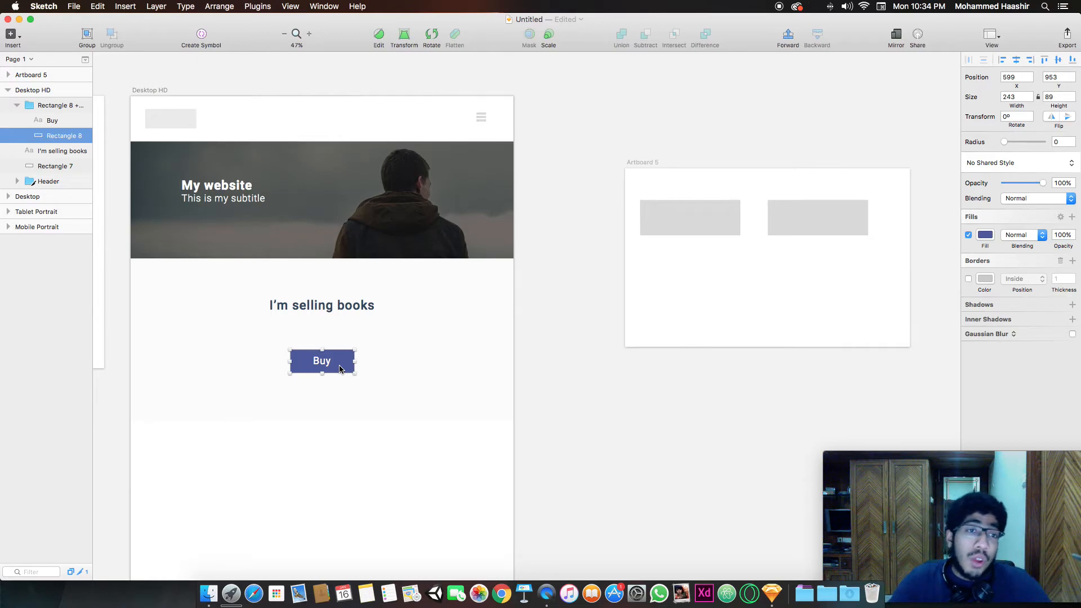
pyautogui.click(326, 366)
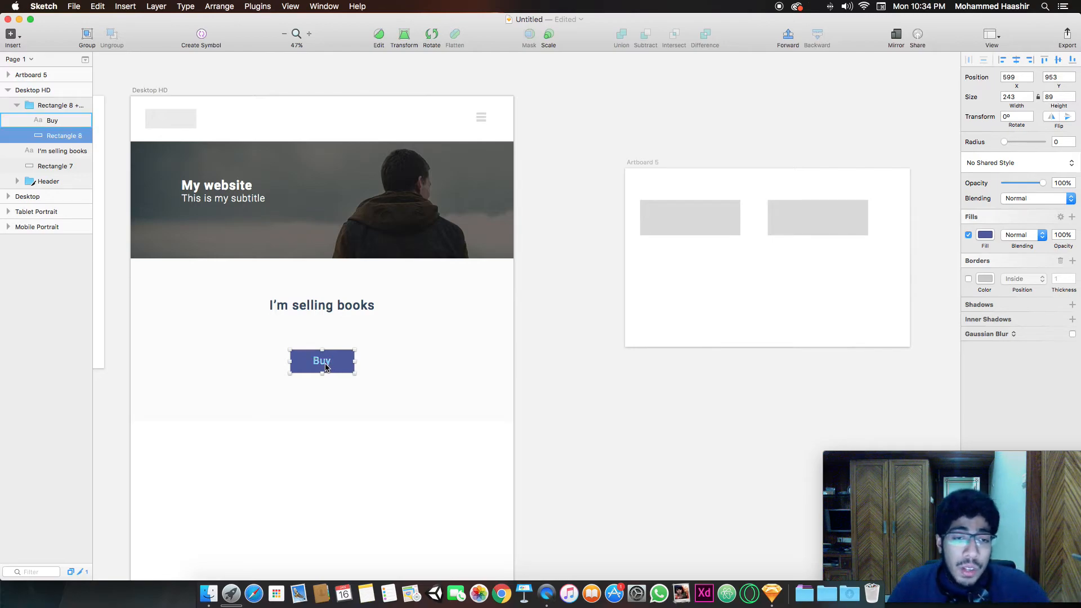
pyautogui.press('BackSpace')
# Draw a placeholder rectangle about 117 × 42 in the middle of the button and turn off its border.
pyautogui.press('r')
pyautogui.moveTo(311, 365)
pyautogui.mouseDown()
pyautogui.moveTo(342, 376)
pyautogui.moveTo(327, 362)
pyautogui.mouseUp()
pyautogui.click(968, 278)
# Fill the placeholder rectangle with the color sampled from the button, lightened to 5867B8.
pyautogui.click(984, 235)
pyautogui.click(972, 362)
pyautogui.click(299, 366)
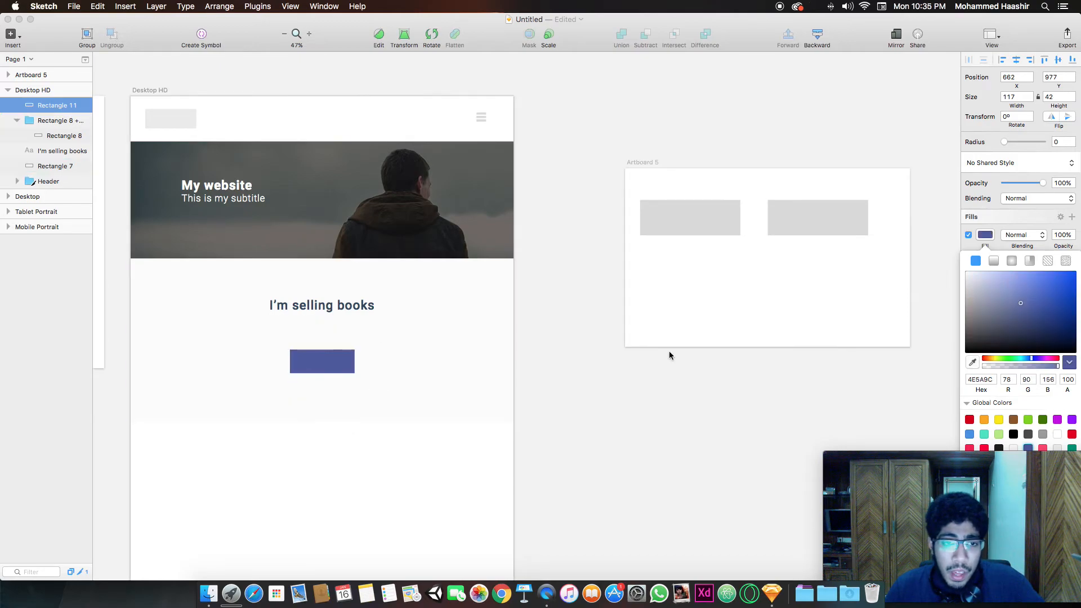
pyautogui.moveTo(1024, 305); pyautogui.dragTo(1023, 293)
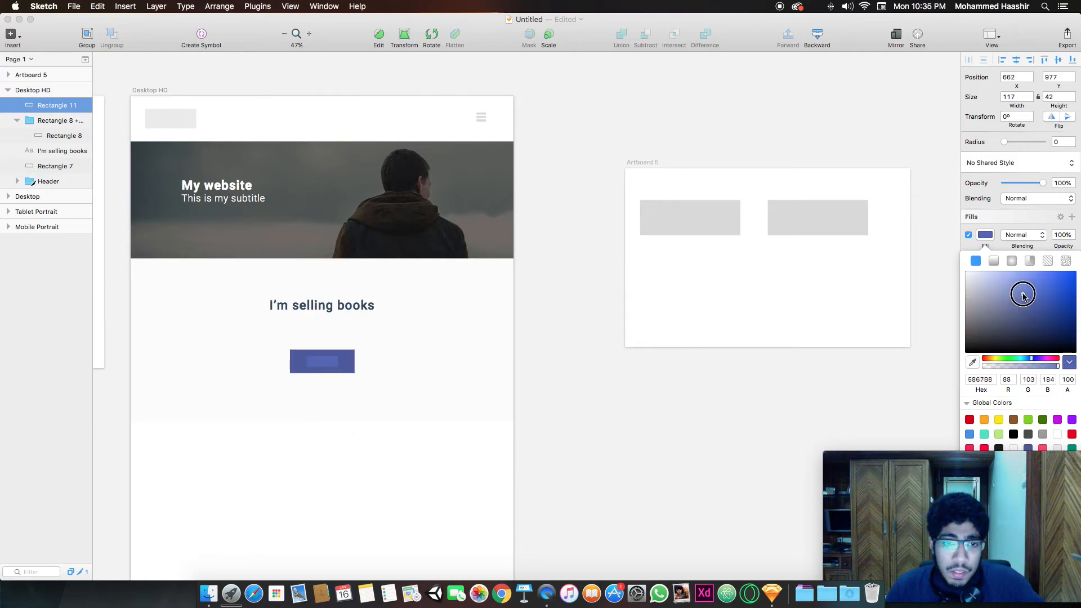
pyautogui.click(730, 404)
# Reduce the placeholder bar's height to about 21 and center it on the button at X 662, Y 987.
pyautogui.click(316, 365)
pyautogui.moveTo(322, 367); pyautogui.dragTo(328, 364)
pyautogui.click(412, 465)
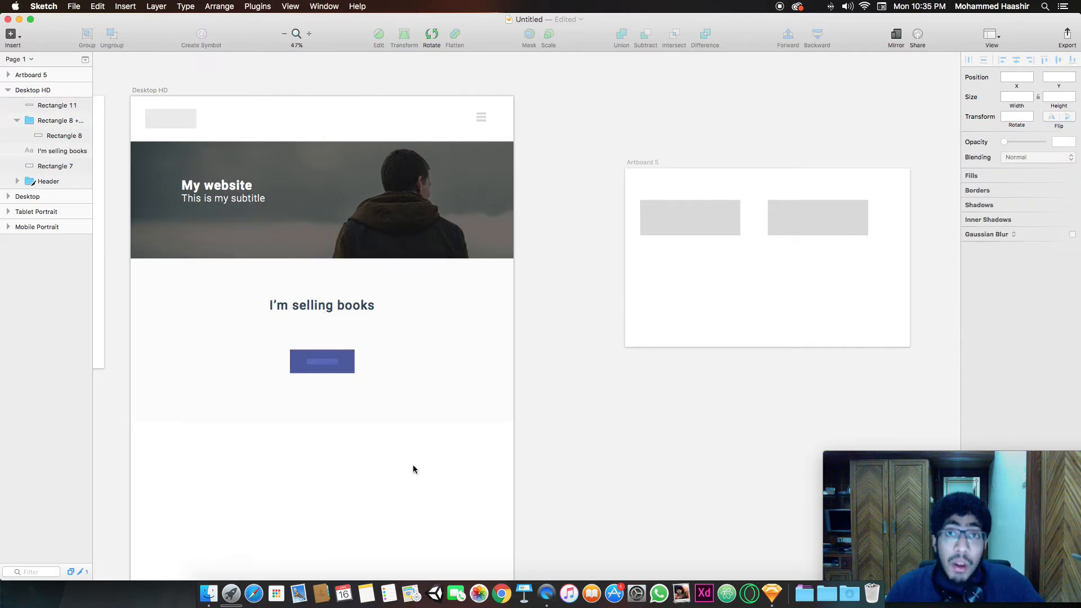
pyautogui.click(336, 362)
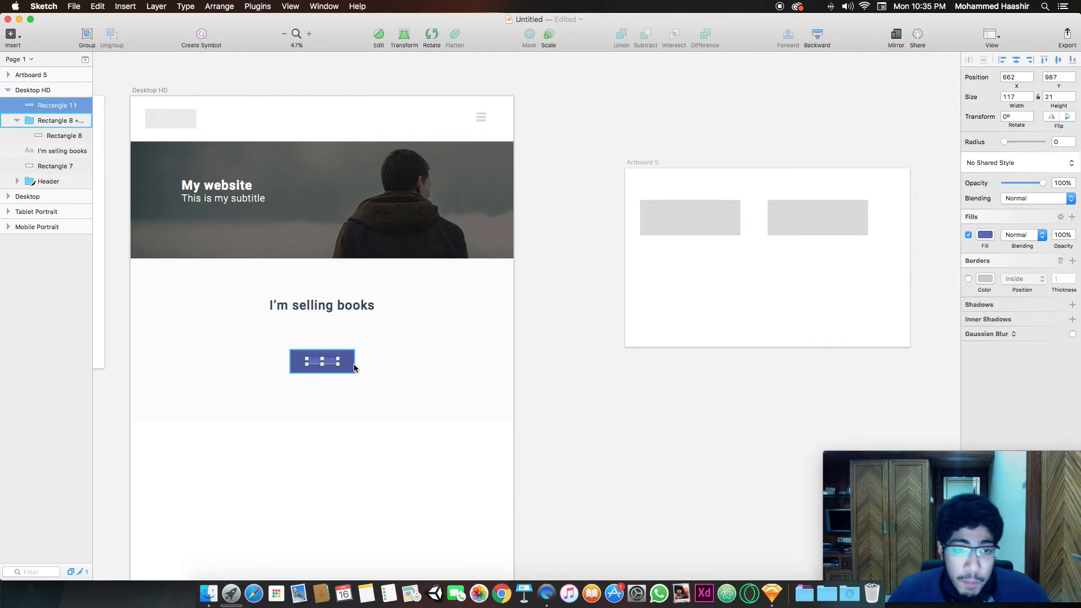
# Round the purple button rectangle's lower-left and upper-right corners to 96, leaving the other two corners square.
pyautogui.click(351, 367)
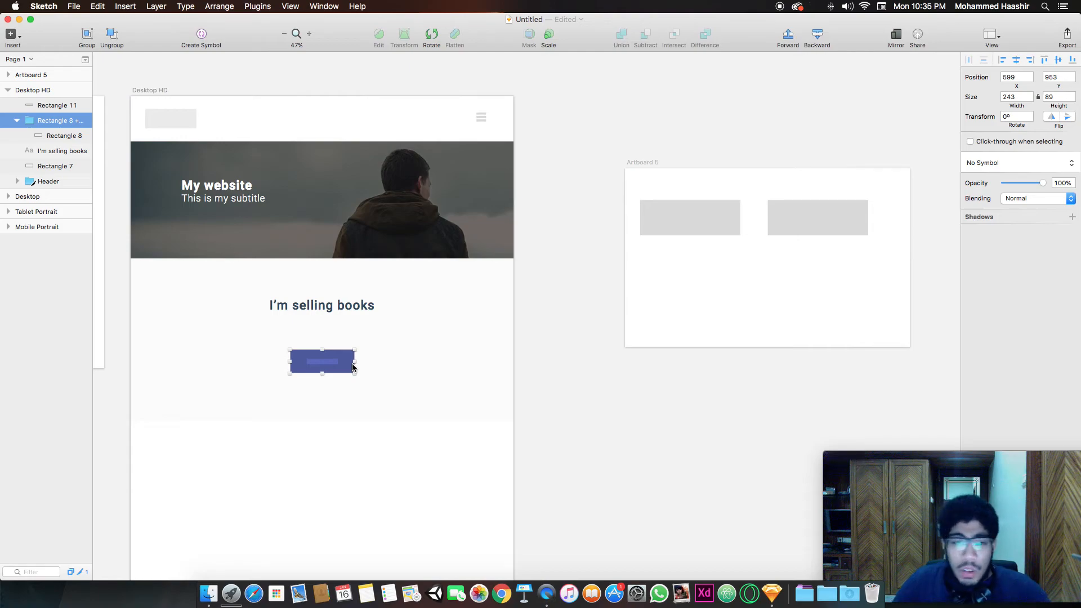
pyautogui.doubleClick(352, 367)
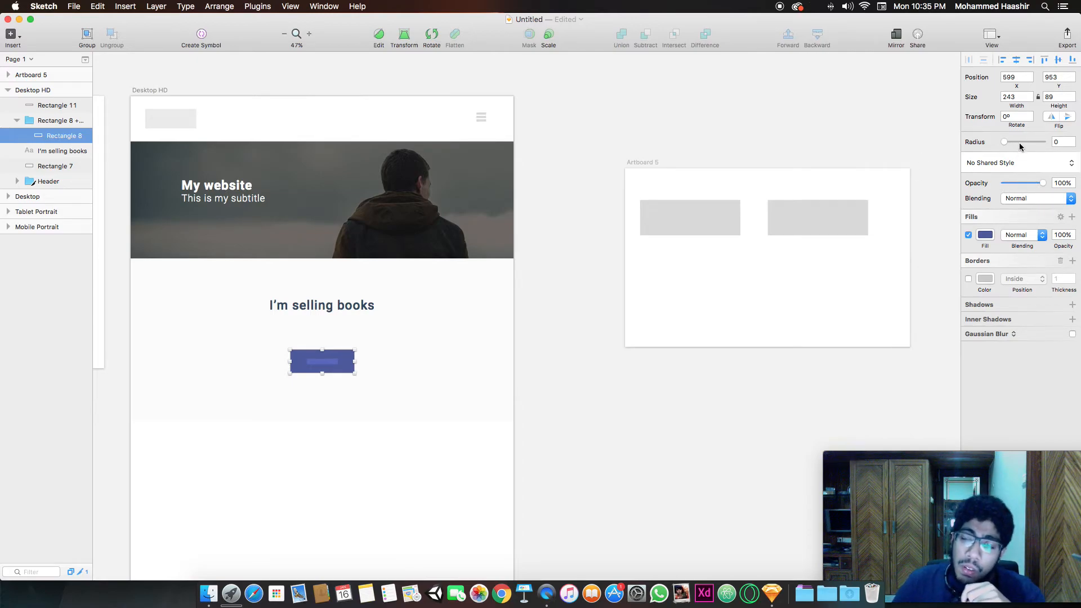
pyautogui.moveTo(1016, 145)
pyautogui.mouseDown()
pyautogui.moveTo(1048, 146)
pyautogui.moveTo(975, 152)
pyautogui.moveTo(1076, 159)
pyautogui.moveTo(1005, 156)
pyautogui.mouseUp()
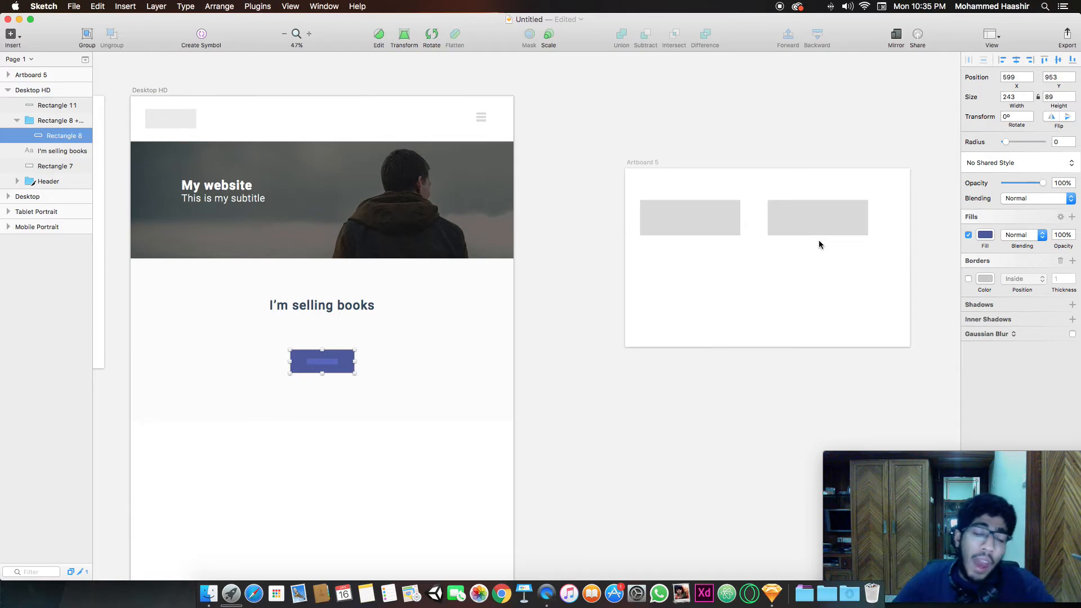
pyautogui.doubleClick(345, 367)
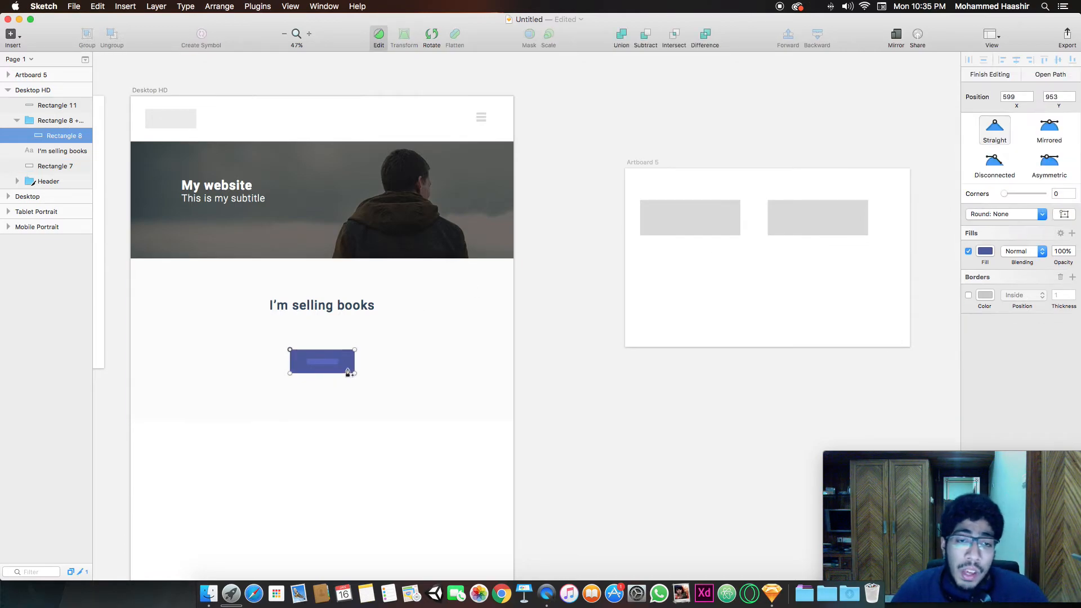
pyautogui.click(290, 373)
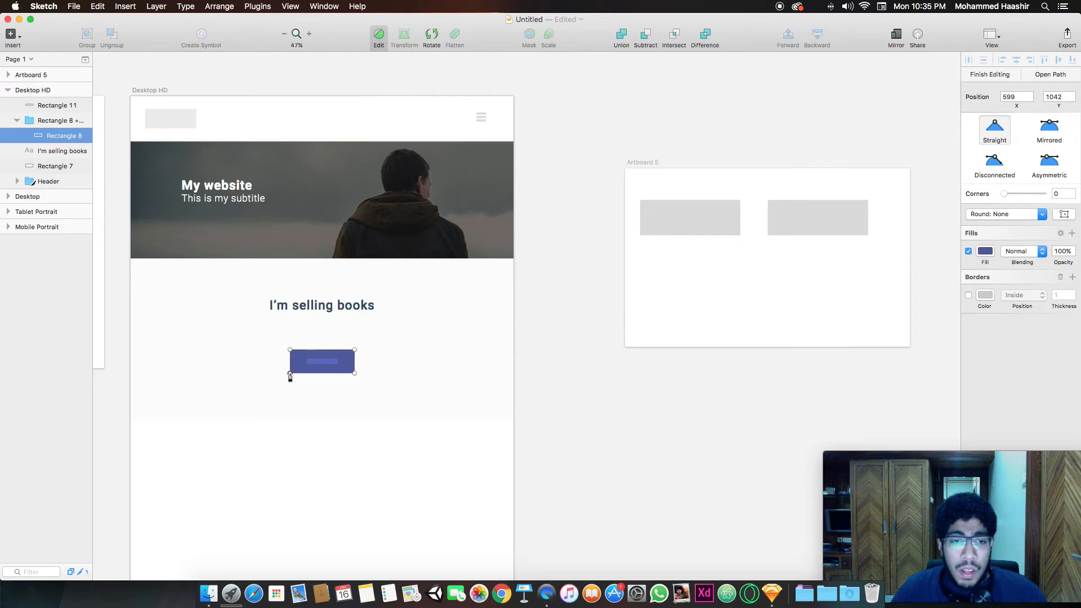
pyautogui.keyDown('shift'); pyautogui.click(355, 350); pyautogui.keyUp('shift')
pyautogui.moveTo(1005, 193); pyautogui.dragTo(1041, 197)
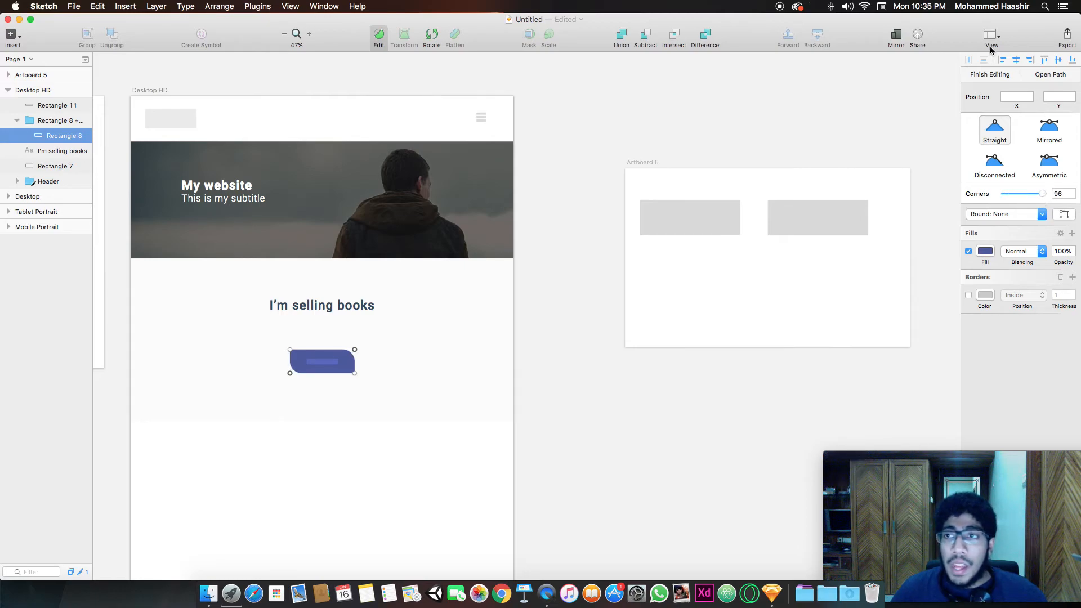
pyautogui.click(989, 74)
pyautogui.click(682, 309)
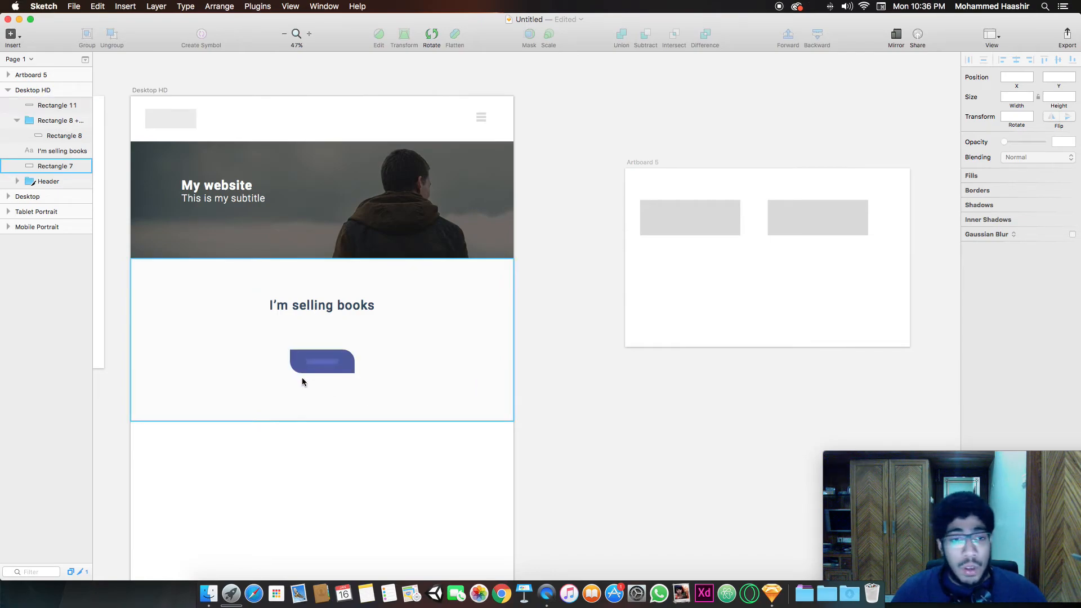
pyautogui.click(332, 370)
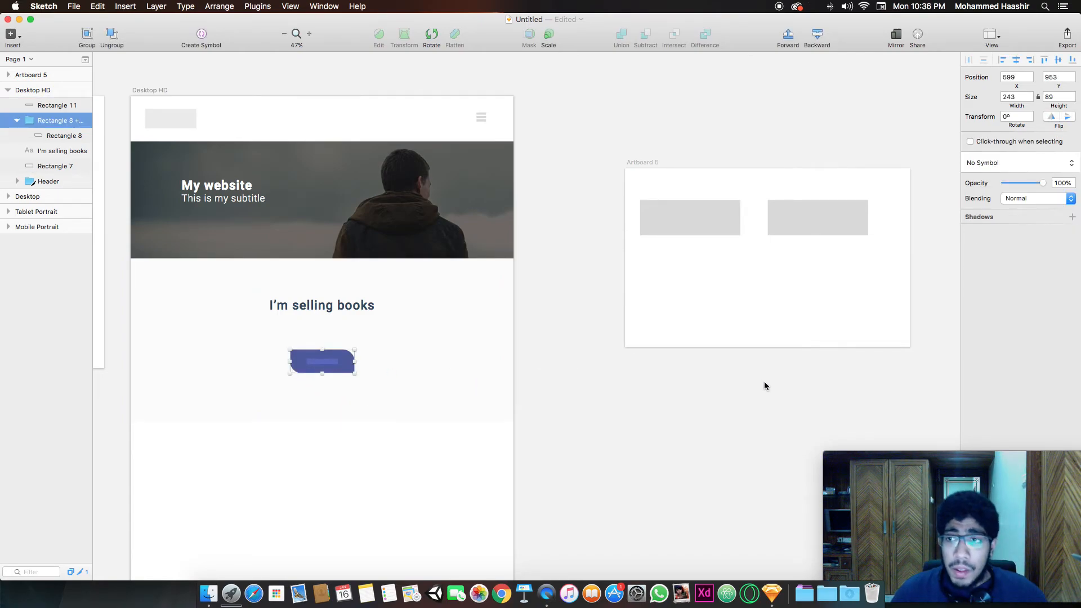
pyautogui.doubleClick(351, 370)
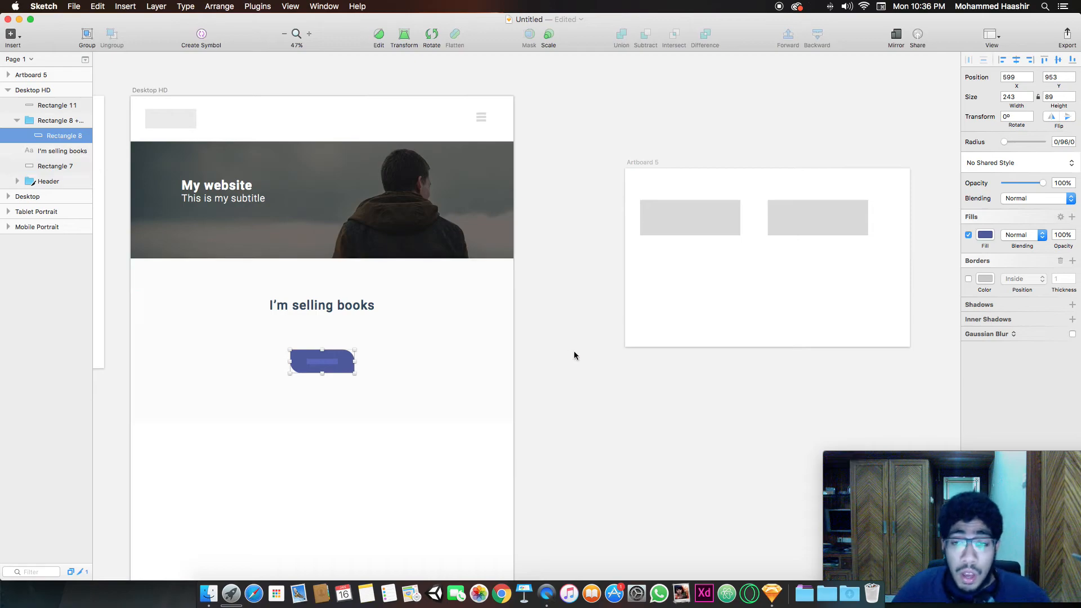
# Fill the first grey rectangle on Artboard 5 with the purple 4E5A9C sampled from the Desktop HD button.
pyautogui.click(675, 231)
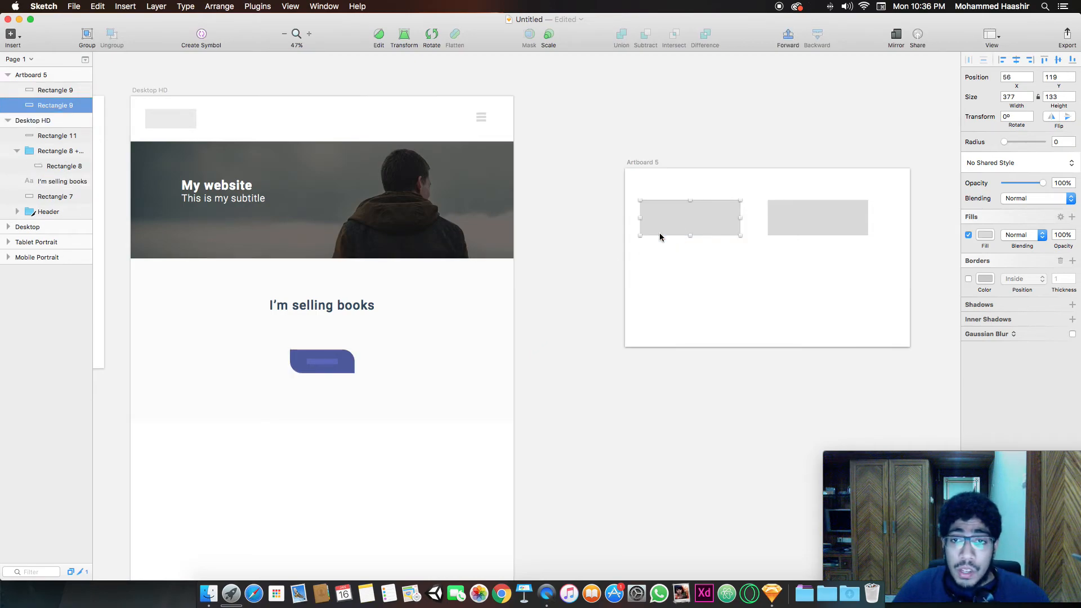
pyautogui.click(985, 235)
pyautogui.click(972, 361)
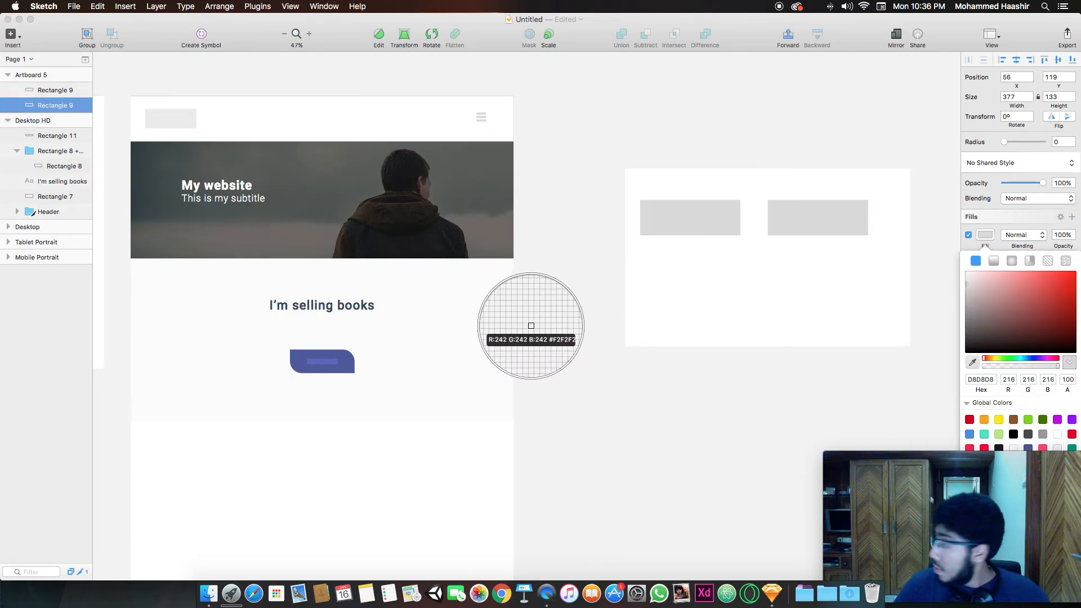
pyautogui.click(318, 354)
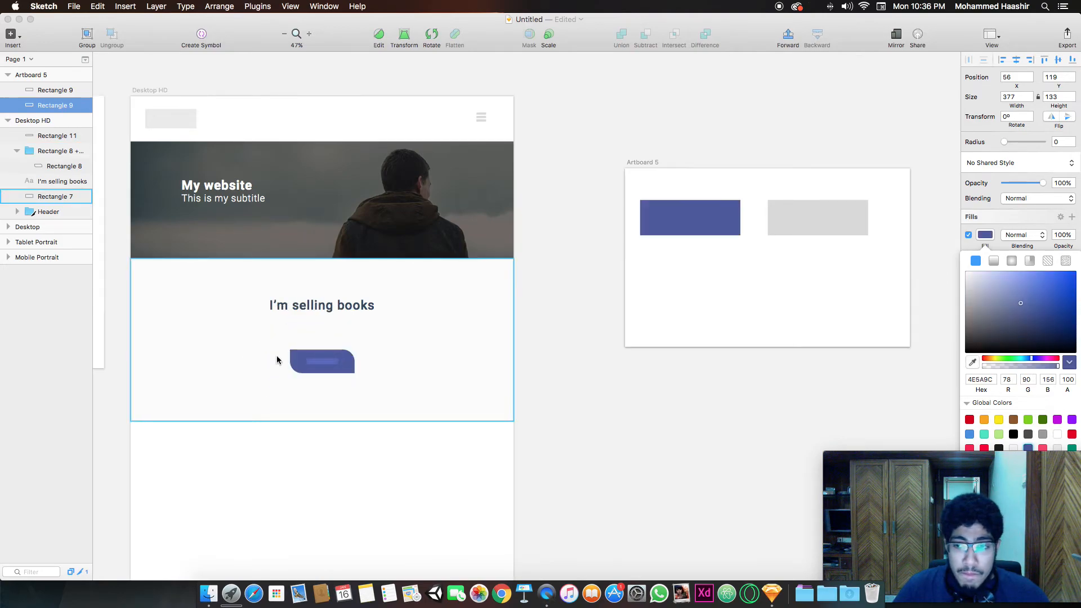
# Fill the second grey rectangle on Artboard 5 with white.
pyautogui.click(816, 231)
pyautogui.click(817, 228)
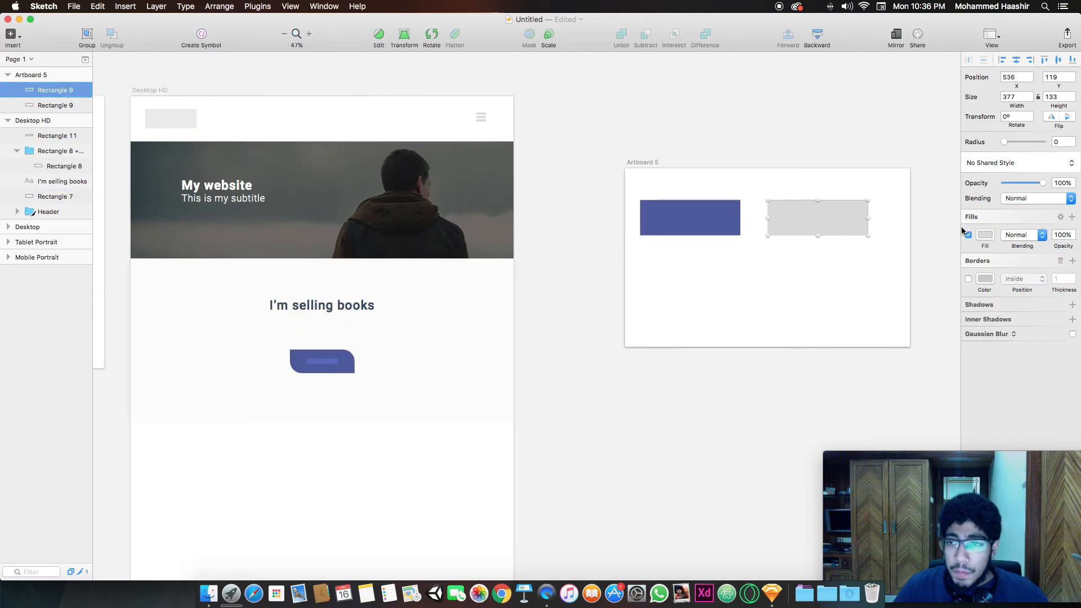
pyautogui.click(985, 236)
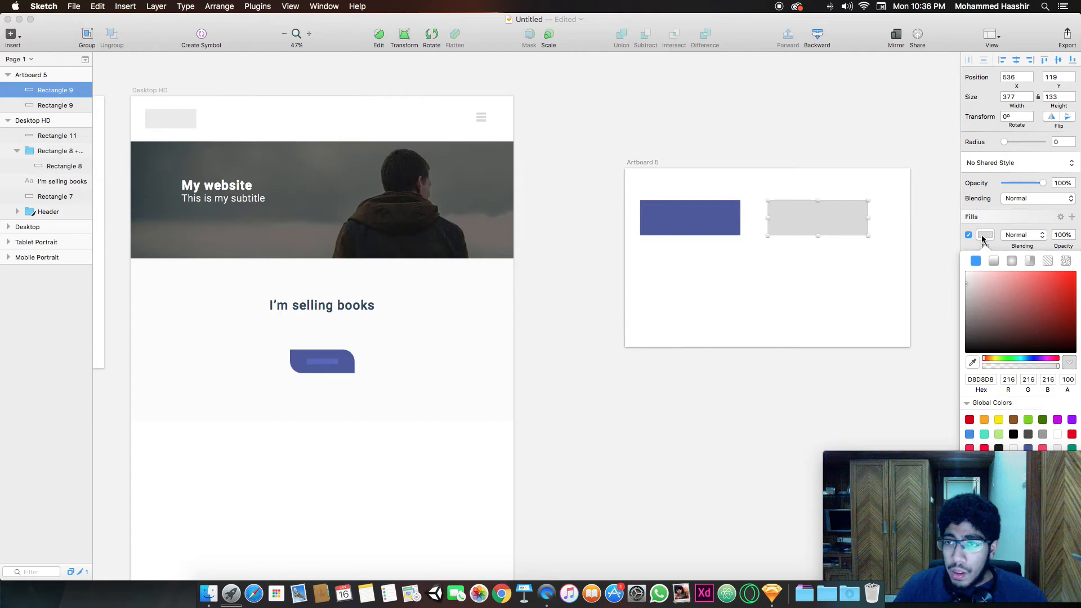
pyautogui.moveTo(984, 278); pyautogui.dragTo(961, 270)
pyautogui.click(826, 367)
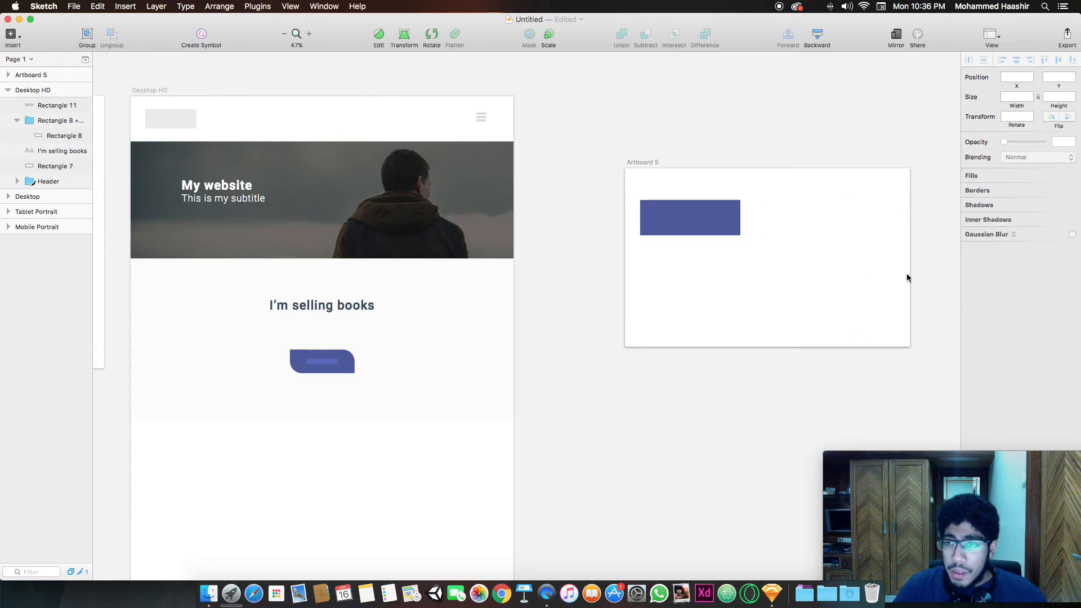
# Give the white rectangle an inside border in the sampled purple 4E5A9C with a thickness of 8.
pyautogui.click(795, 223)
pyautogui.click(968, 279)
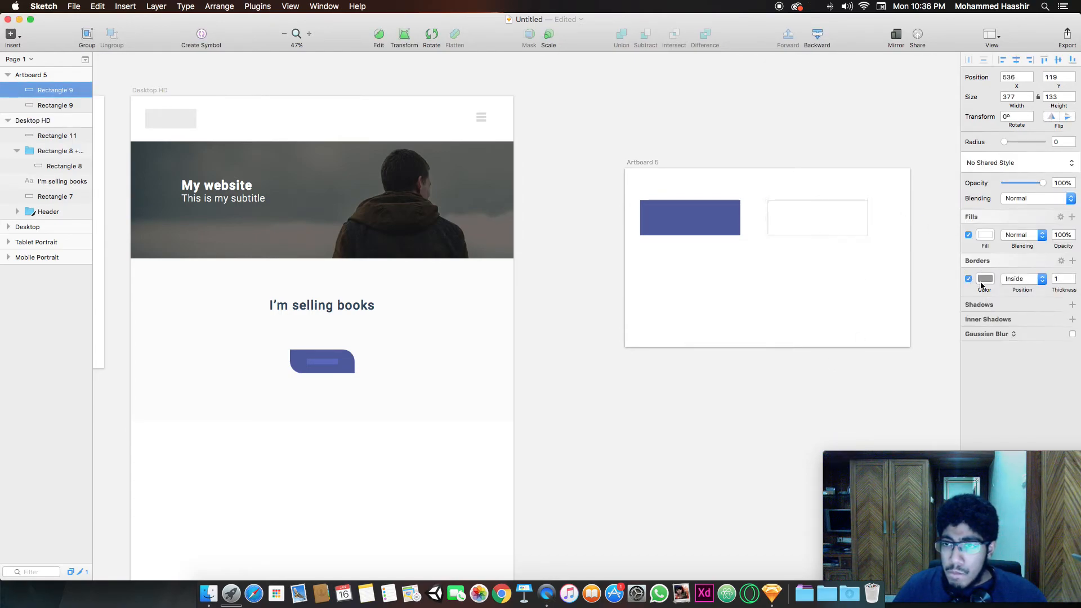
pyautogui.click(985, 279)
pyautogui.click(970, 405)
pyautogui.click(685, 224)
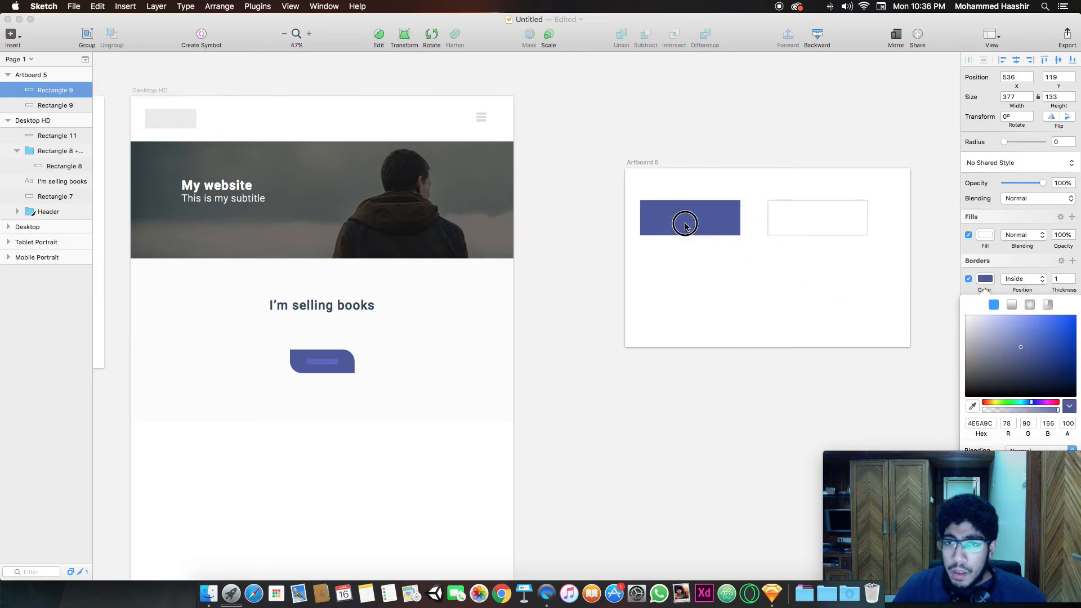
pyautogui.click(1073, 276)
pyautogui.click(1073, 276)
pyautogui.click(1073, 276)
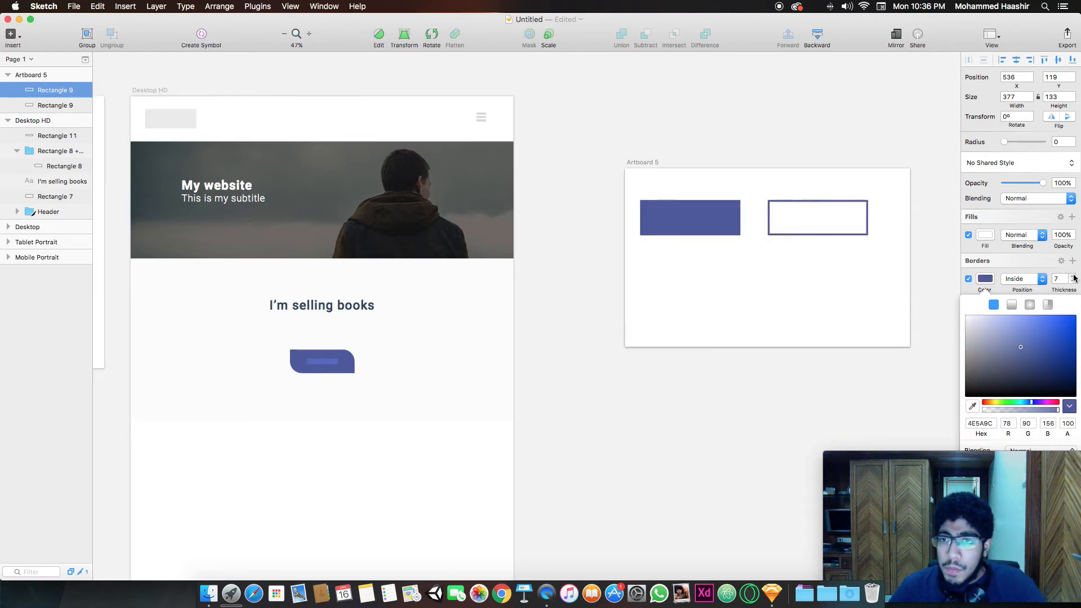
pyautogui.click(833, 241)
pyautogui.click(832, 230)
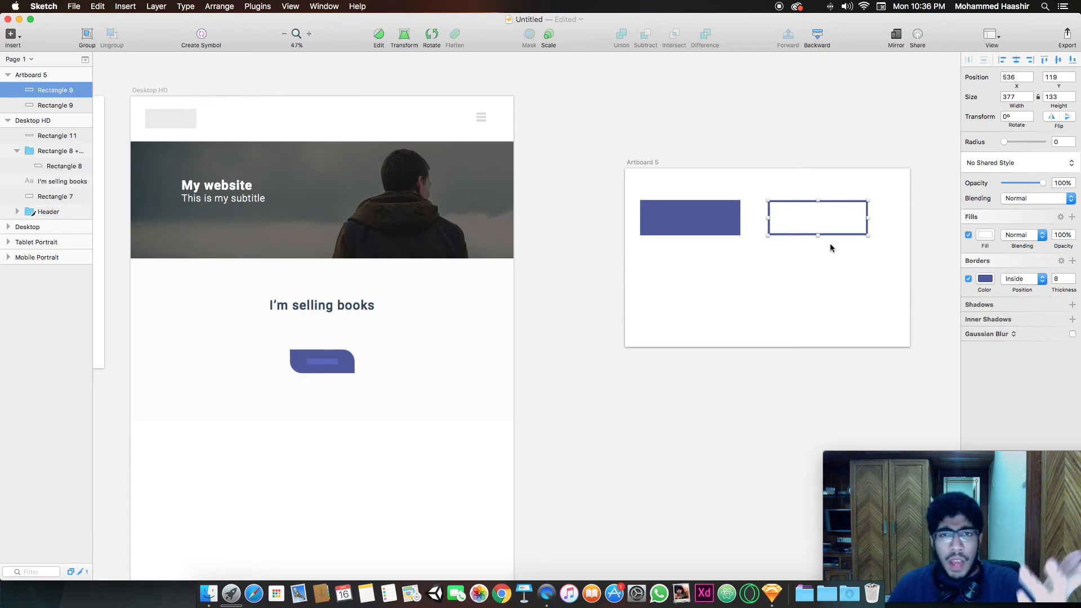
# Add the text "Button" and center it inside the outlined rectangle on Artboard 5.
pyautogui.press('t')
pyautogui.click(798, 218)
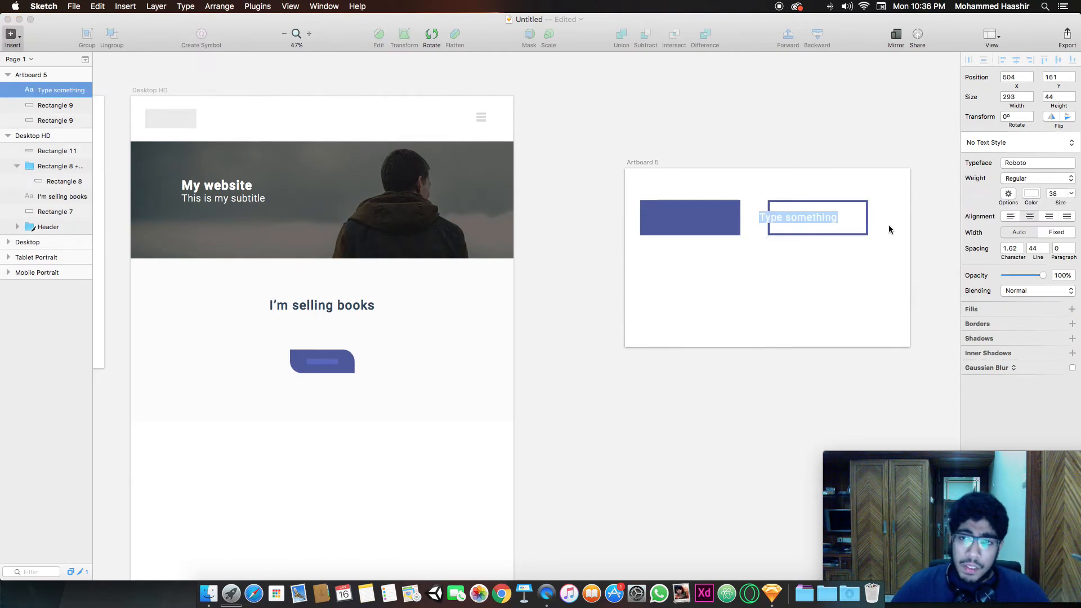
pyautogui.press('BackSpace')
pyautogui.press('super+a')
pyautogui.click(878, 264)
pyautogui.moveTo(803, 222)
pyautogui.mouseDown()
pyautogui.moveTo(828, 220)
pyautogui.moveTo(817, 217)
pyautogui.mouseUp()
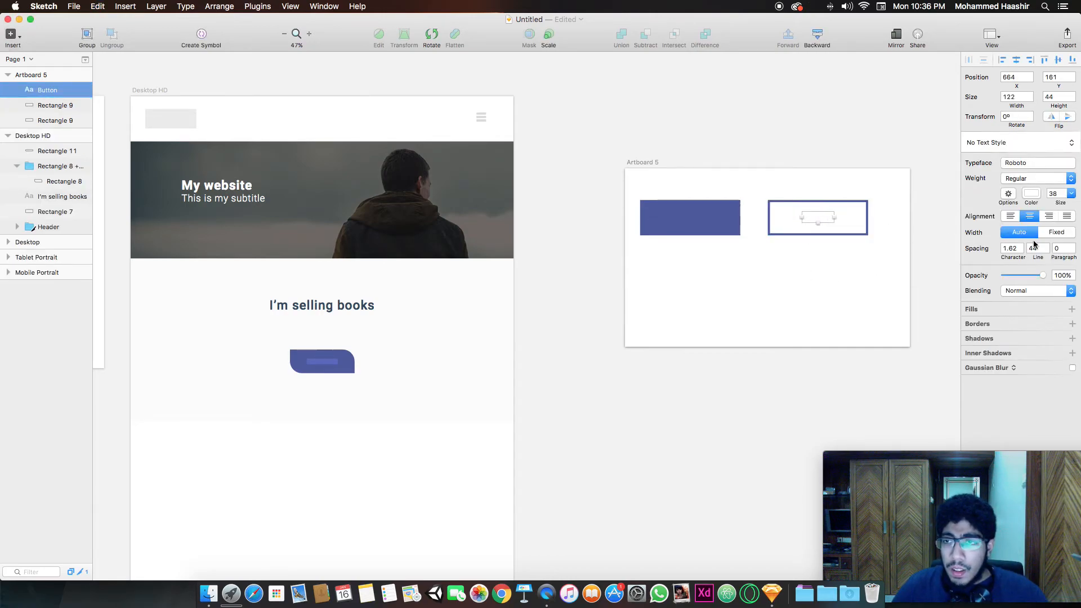
# Color the "Button" text with the lighter purple sampled from the placeholder bar on the Desktop HD button.
pyautogui.click(1040, 193)
pyautogui.click(972, 307)
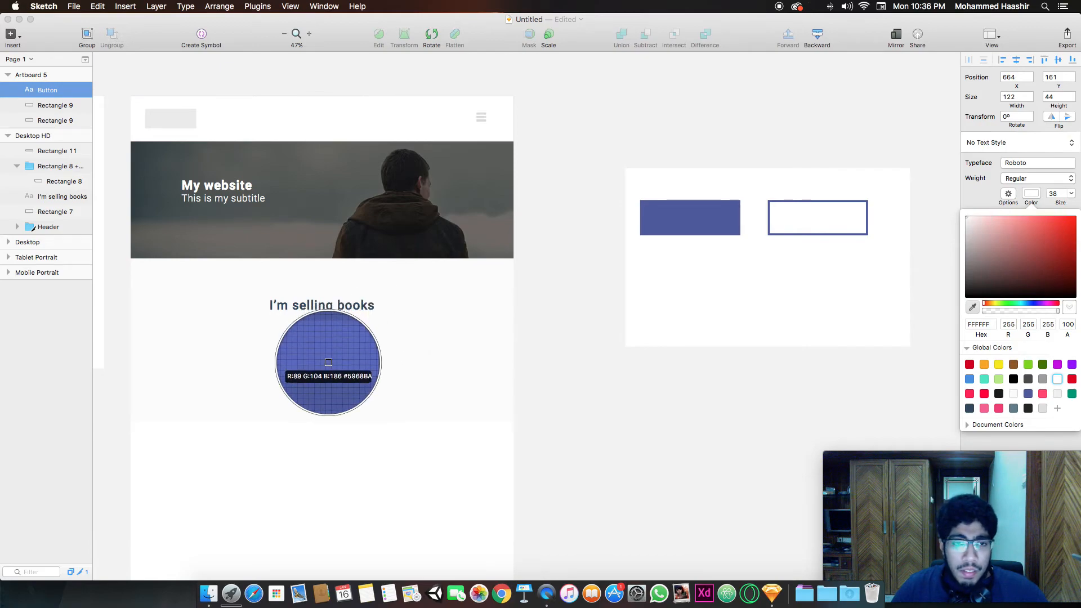
pyautogui.click(328, 362)
pyautogui.click(823, 285)
pyautogui.click(822, 284)
# Duplicate the "Button" label onto the filled purple rectangle and change the copy's text to "Hovered".
pyautogui.click(817, 218)
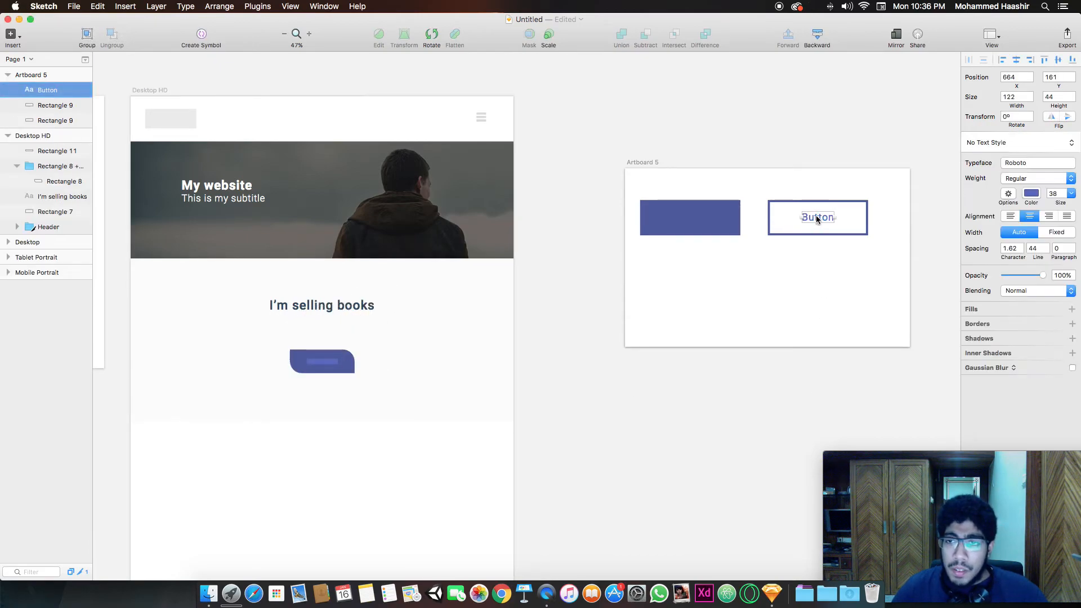
pyautogui.press('super+d')
pyautogui.moveTo(816, 218); pyautogui.dragTo(691, 218)
pyautogui.doubleClick(692, 218)
pyautogui.write('Hovered')
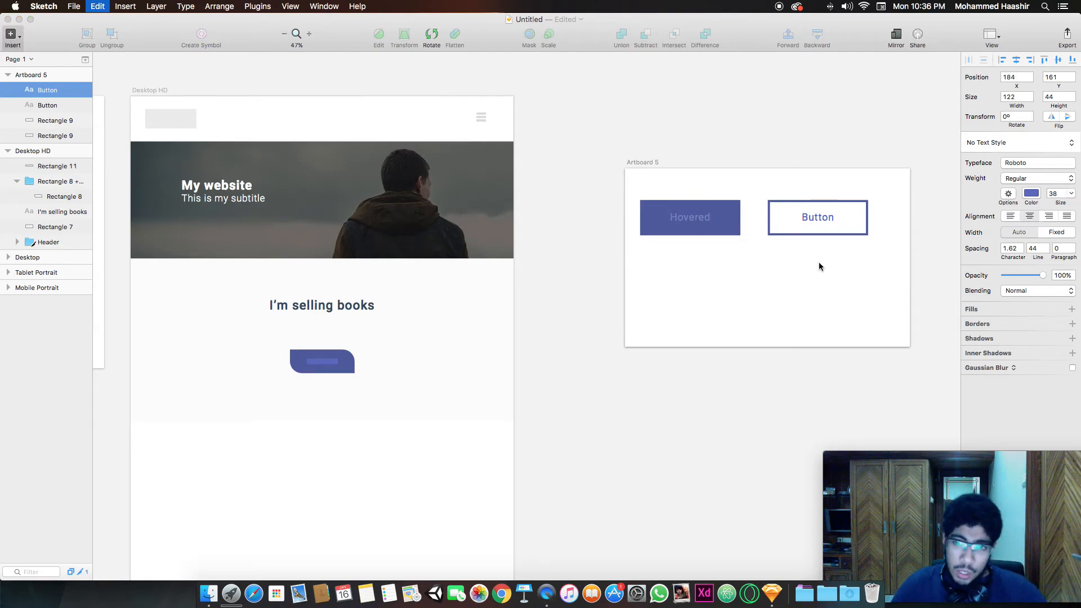
# Set the "Hovered" text color to white (FFFFFF).
pyautogui.press('super+a')
pyautogui.click(1033, 194)
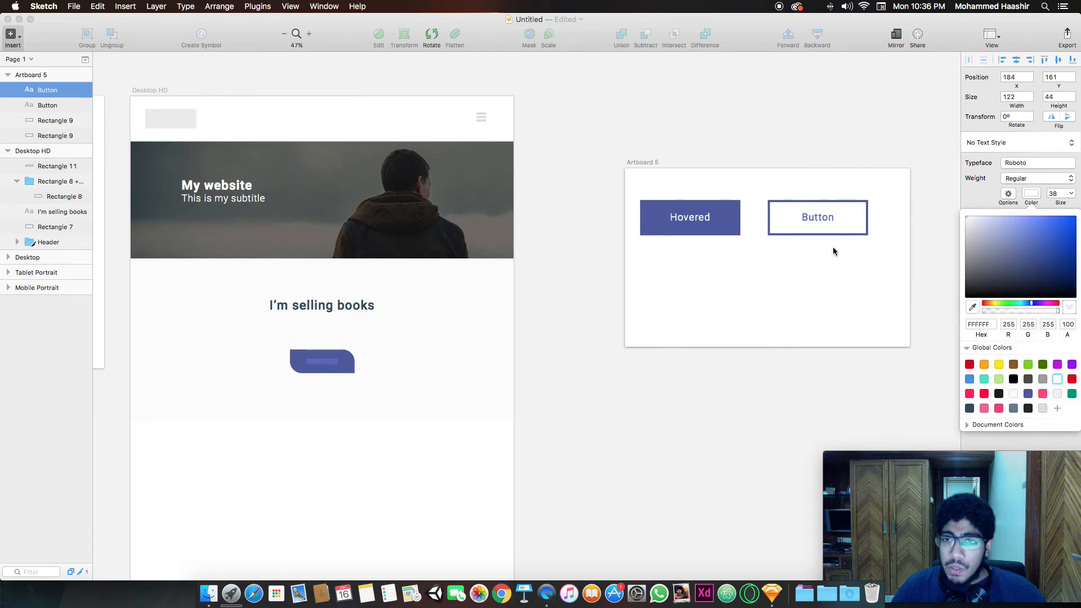
pyautogui.click(815, 275)
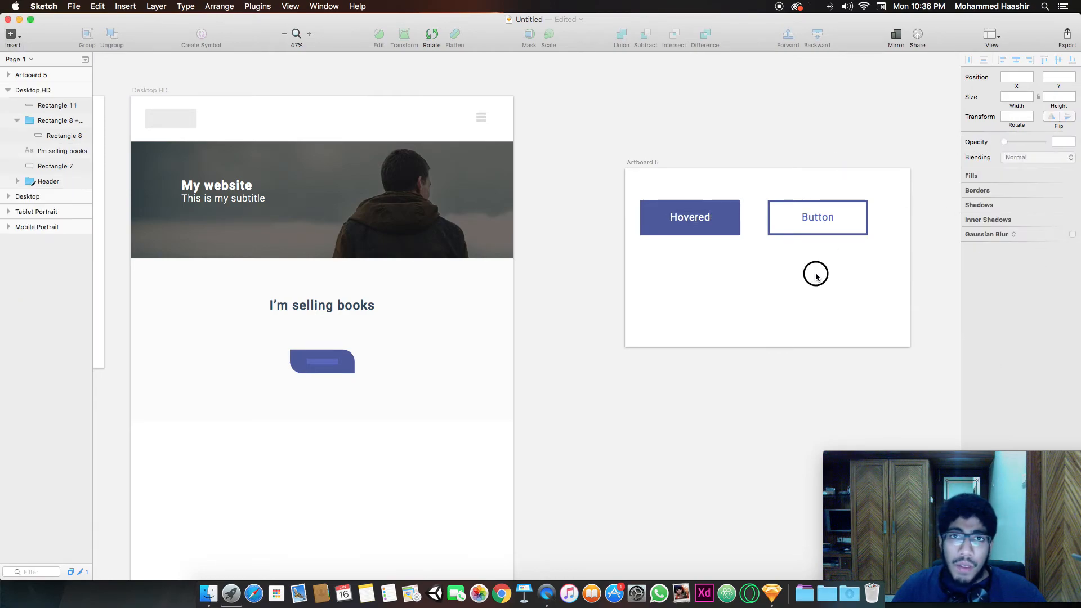
# Move both sample buttons together with their labels to the horizontal middle of Artboard 5.
pyautogui.click(687, 221)
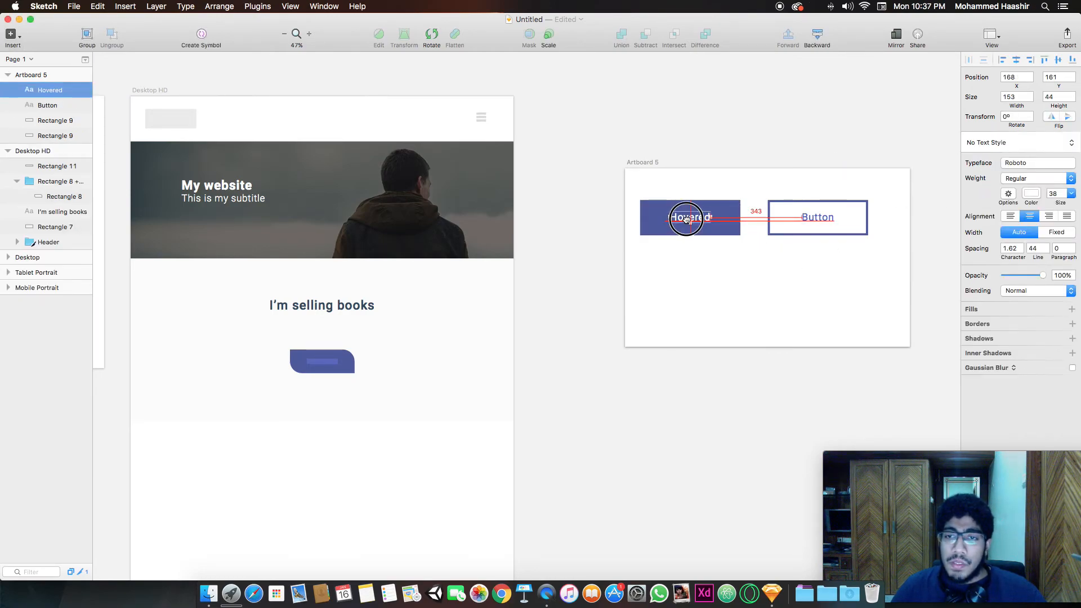
pyautogui.keyDown('shift'); pyautogui.click(817, 219); pyautogui.keyUp('shift')
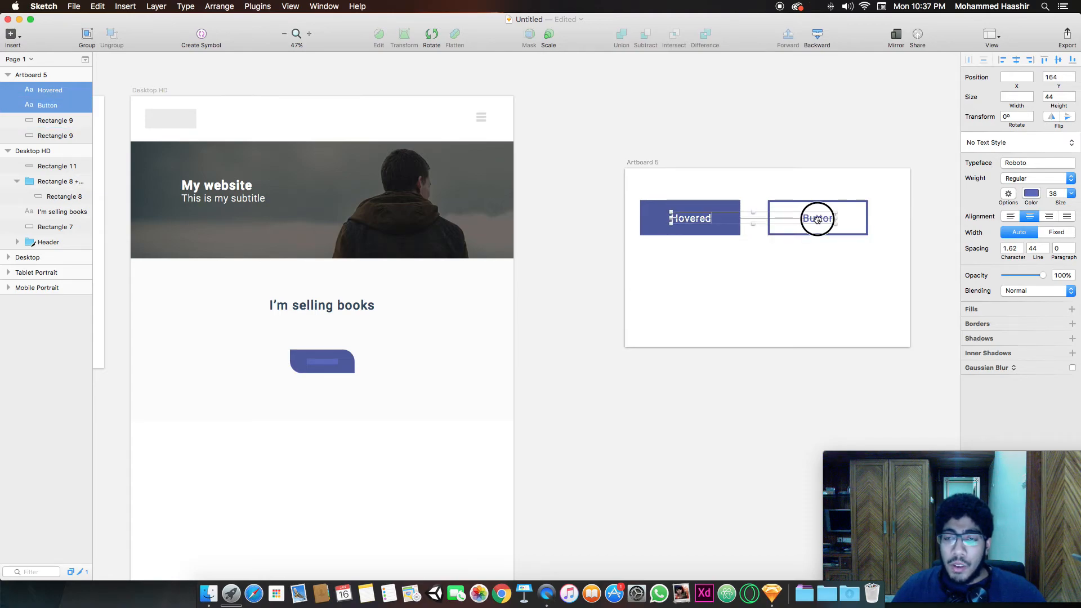
pyautogui.click(823, 270)
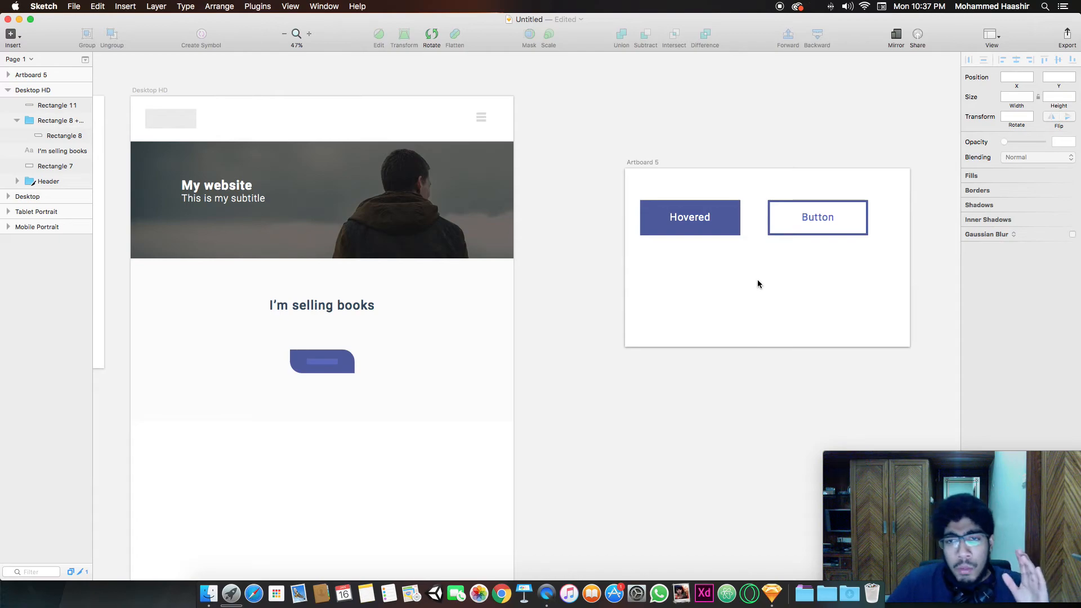
pyautogui.moveTo(833, 265); pyautogui.dragTo(700, 220)
pyautogui.click(806, 318)
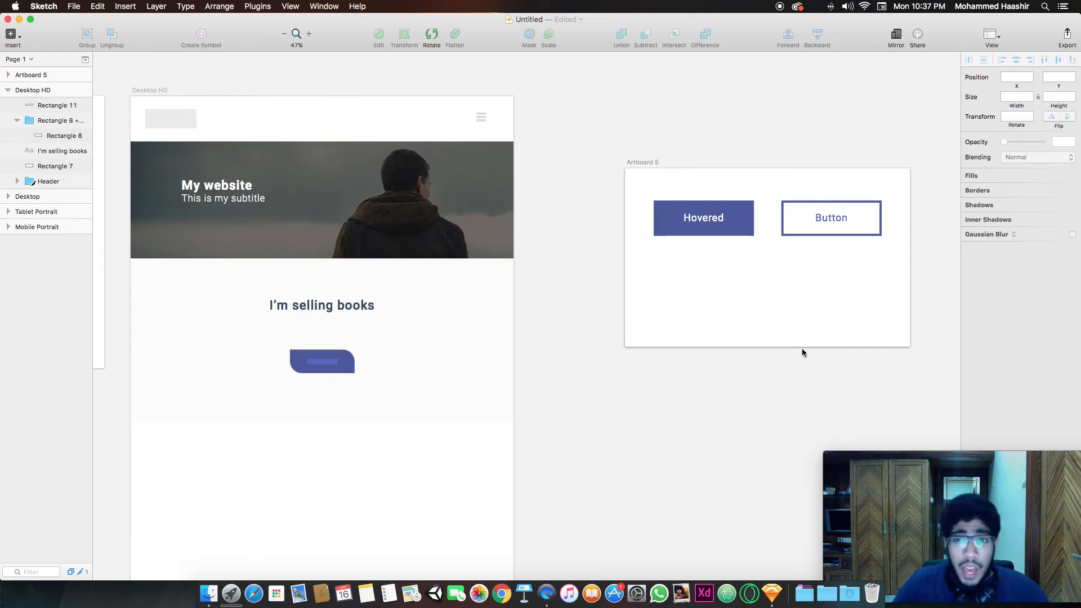
# Delete the old purple button and its placeholder bar from the Desktop HD artboard.
pyautogui.click(317, 362)
pyautogui.click(316, 364)
pyautogui.press('Delete')
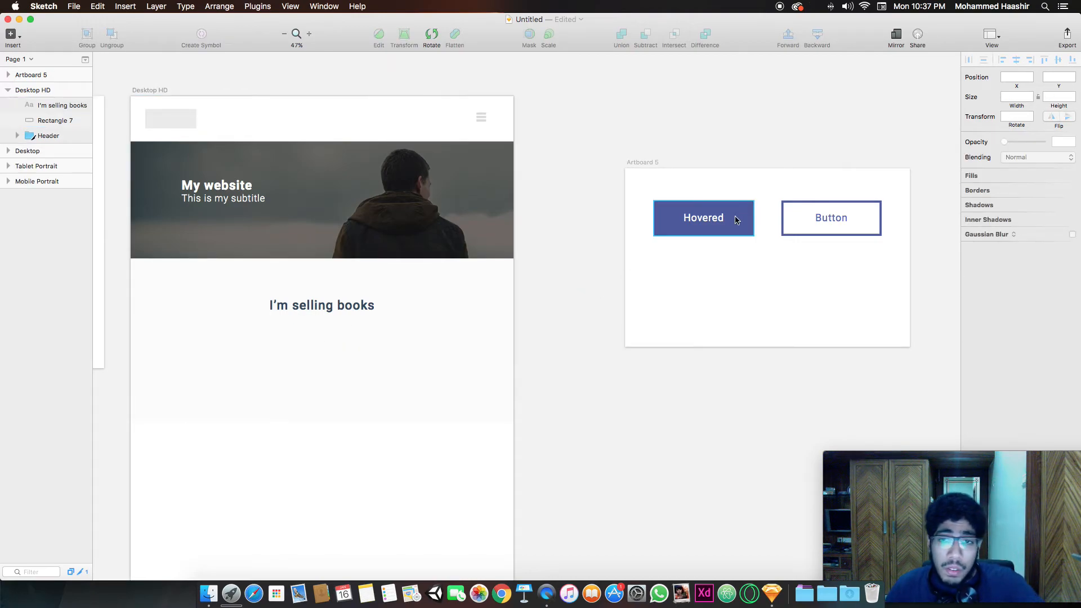
# Copy the "Hovered" button with its label from Artboard 5 and place it below the "I'm selling books" heading.
pyautogui.moveTo(729, 257); pyautogui.dragTo(687, 200)
pyautogui.press('super+c')
pyautogui.click(309, 302)
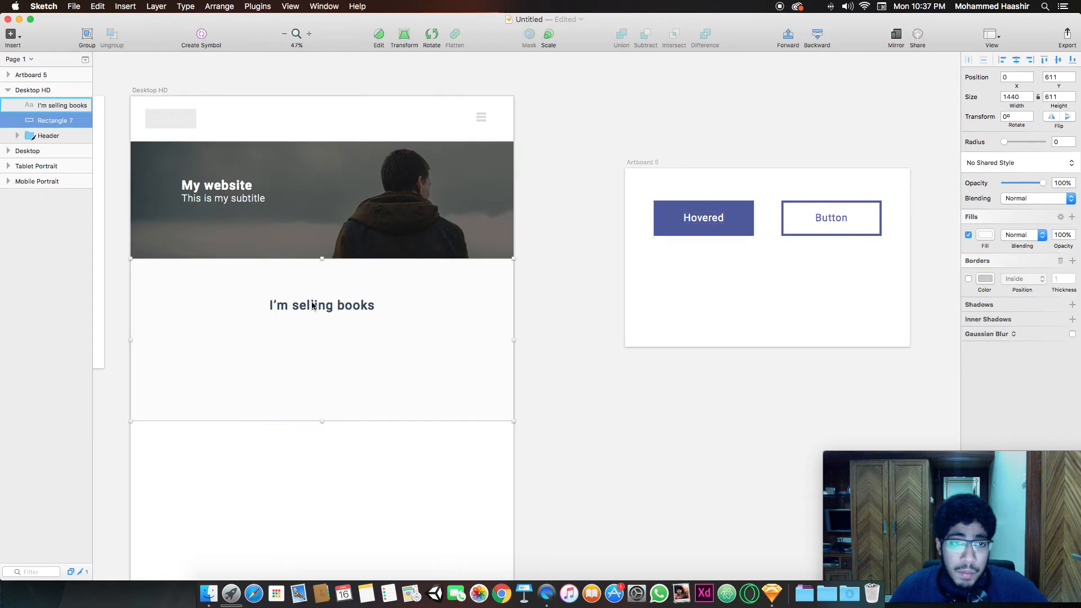
pyautogui.press('super+v')
pyautogui.moveTo(258, 171); pyautogui.dragTo(351, 359)
# Shrink the pasted button's rectangle and center it with its label under the "I'm selling books" heading.
pyautogui.doubleClick(363, 367)
pyautogui.press('Escape')
pyautogui.click(321, 356)
pyautogui.keyDown('shift'); pyautogui.click(336, 357); pyautogui.keyUp('shift')
pyautogui.click(400, 506)
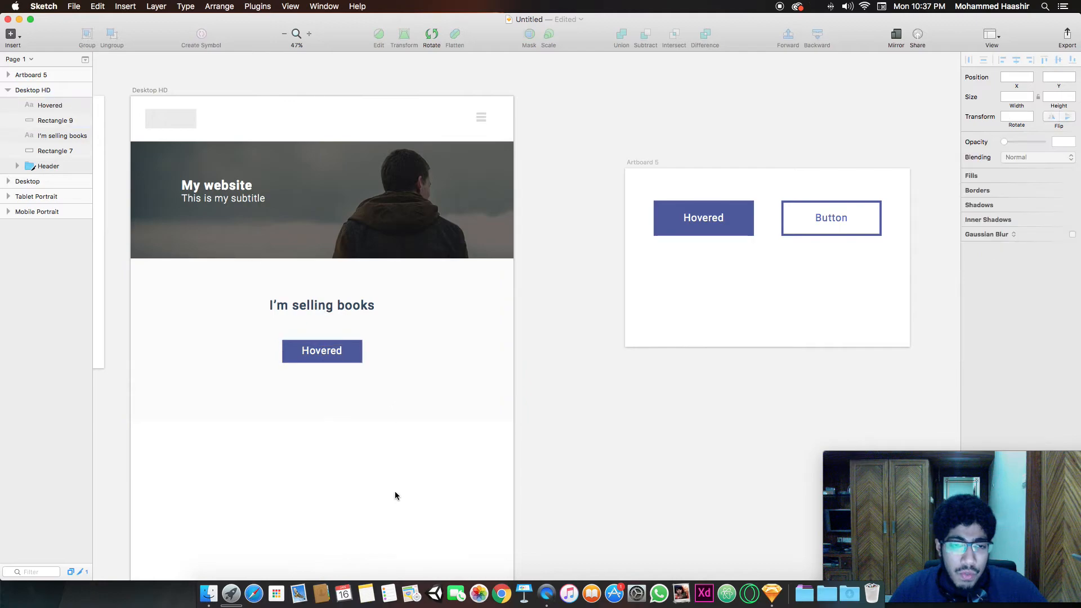
# Reduce the pasted "Hovered" label's font size to 33 and center it on the button at X 654, Y 938.
pyautogui.click(325, 353)
pyautogui.click(1052, 193)
pyautogui.press('Down')
pyautogui.press('Down')
pyautogui.press('Down')
pyautogui.press('Down')
pyautogui.press('Down')
pyautogui.press('Down')
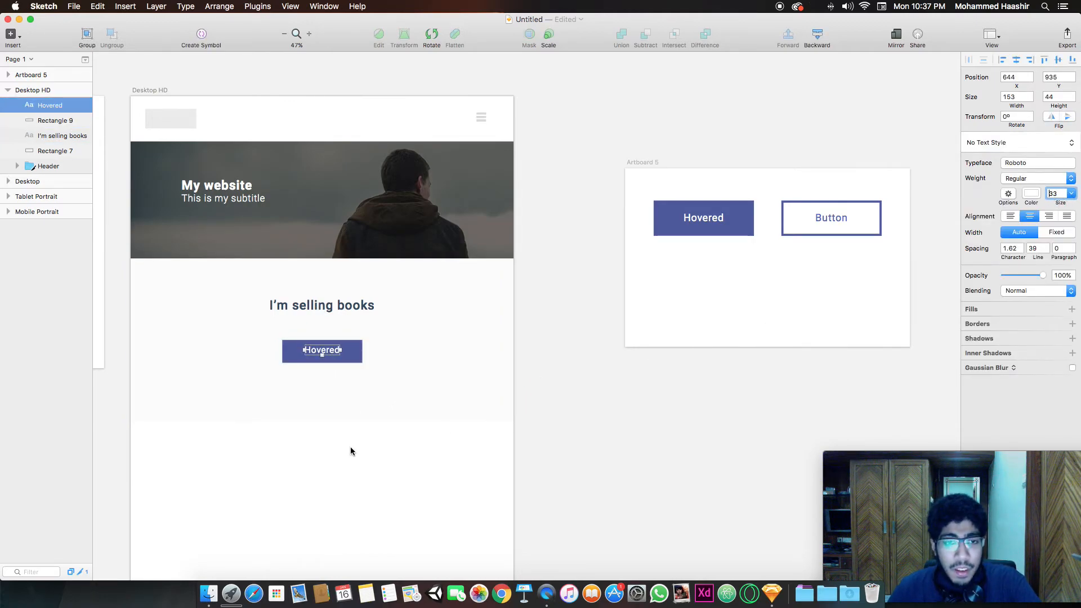
pyautogui.press('Up')
pyautogui.moveTo(321, 351); pyautogui.dragTo(322, 352)
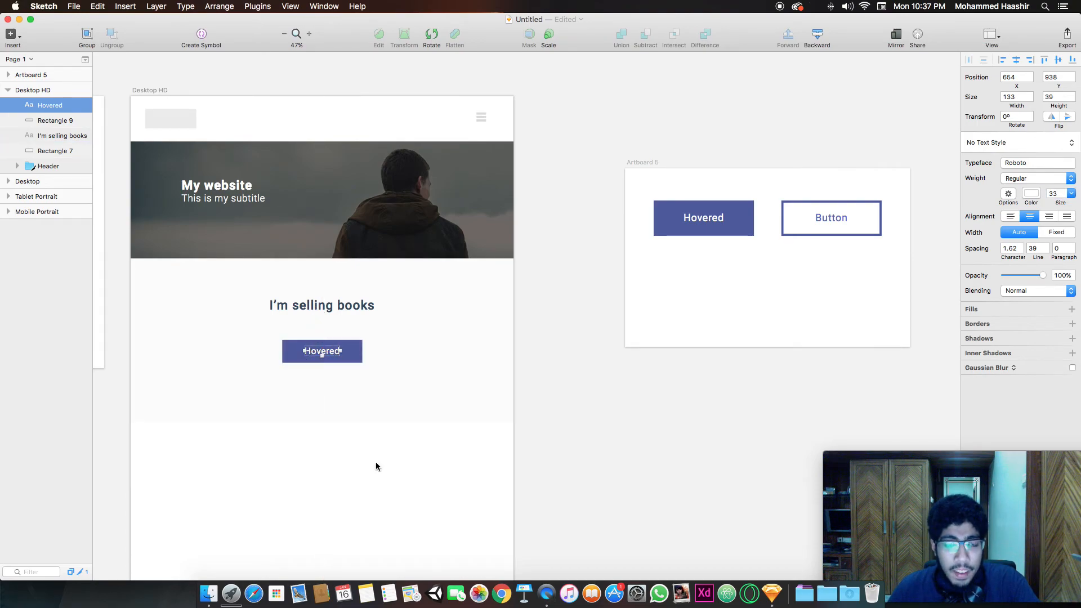
# Round the corners of the "Hovered" button rectangle on the Desktop HD artboard with a radius of 15.
pyautogui.click(376, 460)
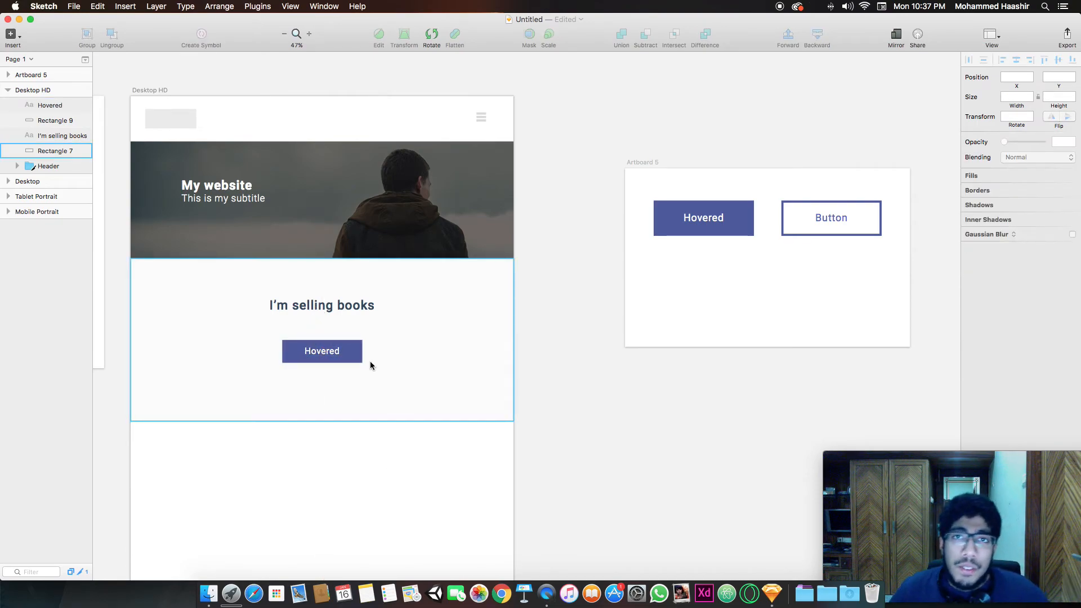
pyautogui.click(353, 356)
pyautogui.moveTo(1032, 143); pyautogui.dragTo(1019, 147)
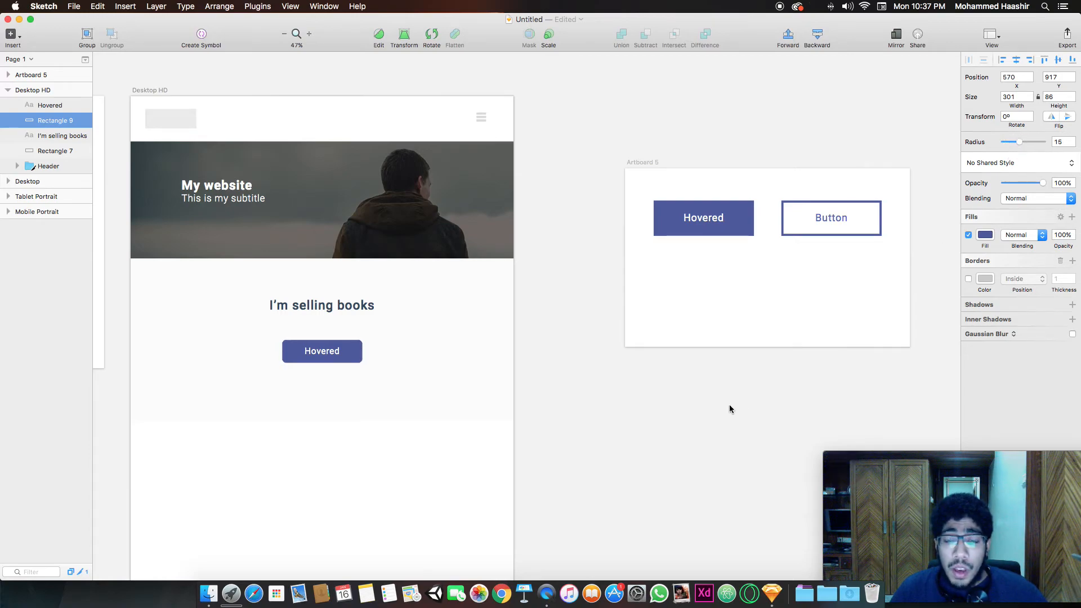
pyautogui.click(705, 379)
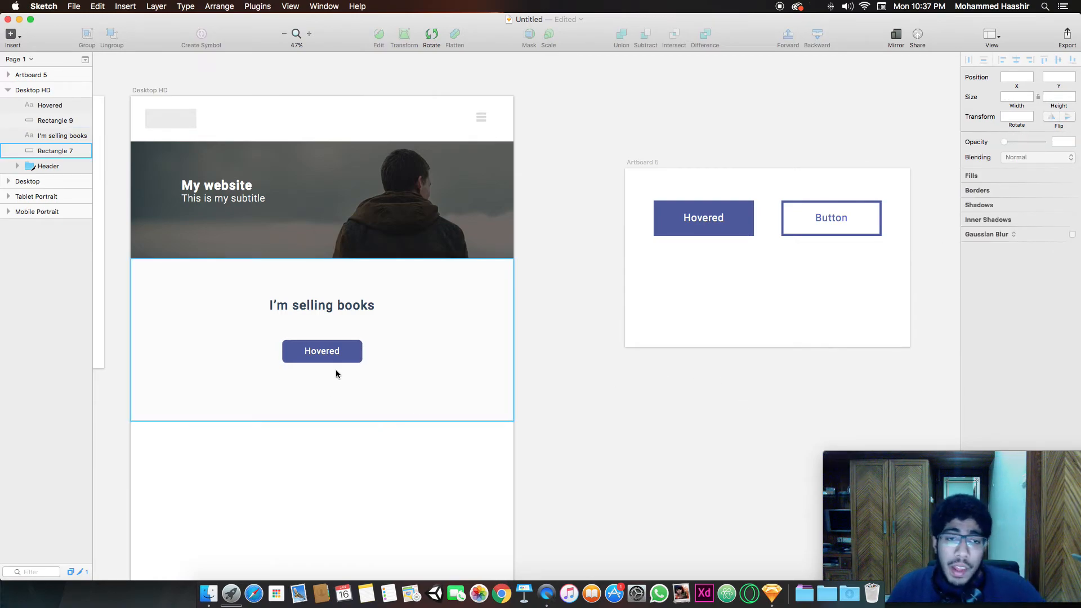
# Add a shadow to the "Hovered" button rectangle under the "I'm selling books" heading and set its Y offset to 11.
pyautogui.click(338, 353)
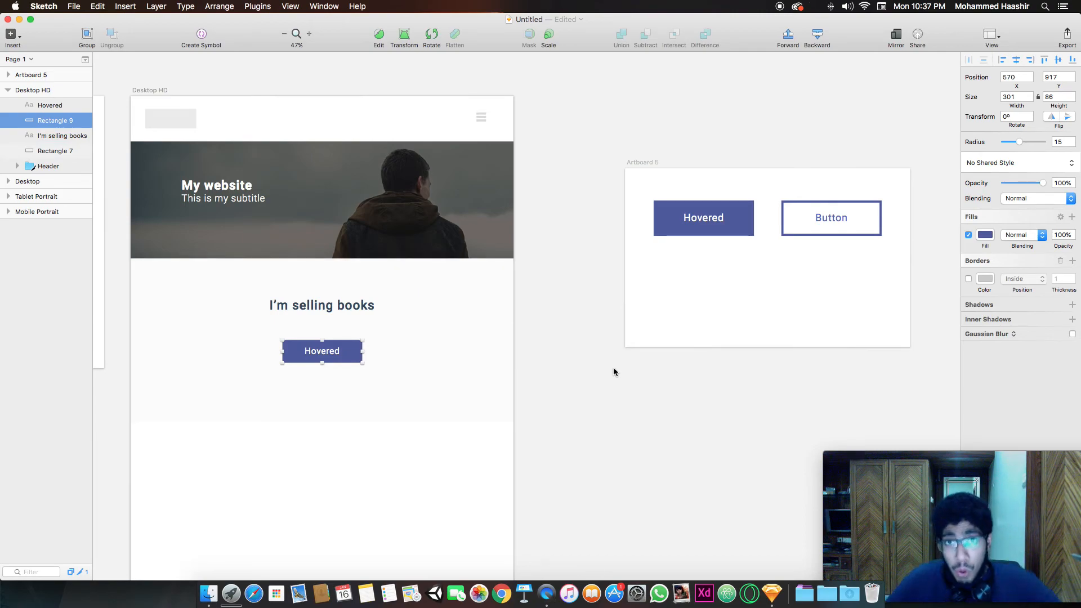
pyautogui.hscroll(-5, 613, 372)
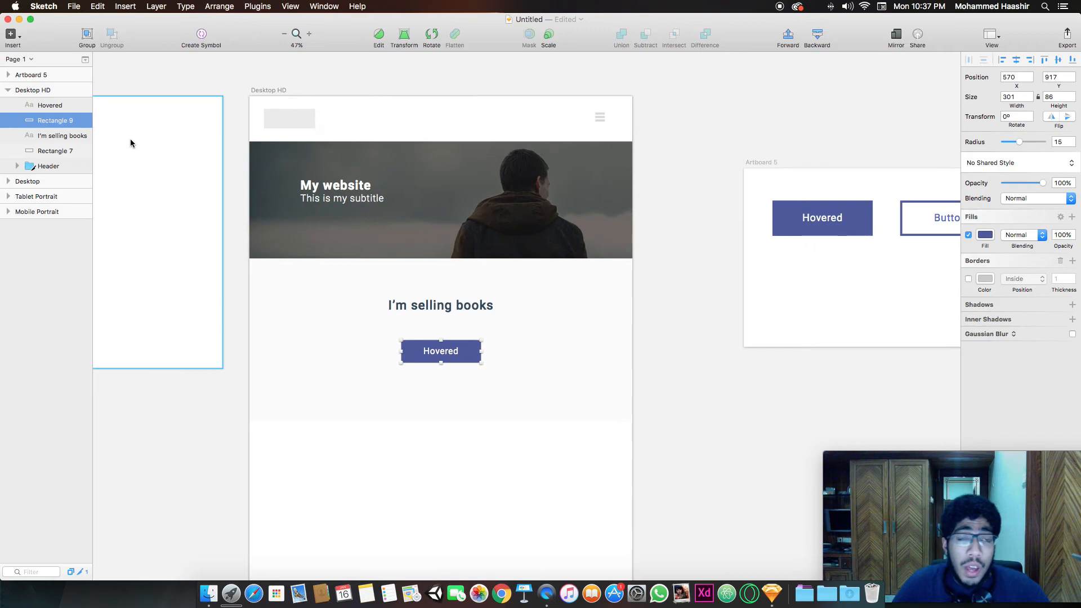
pyautogui.click(391, 220)
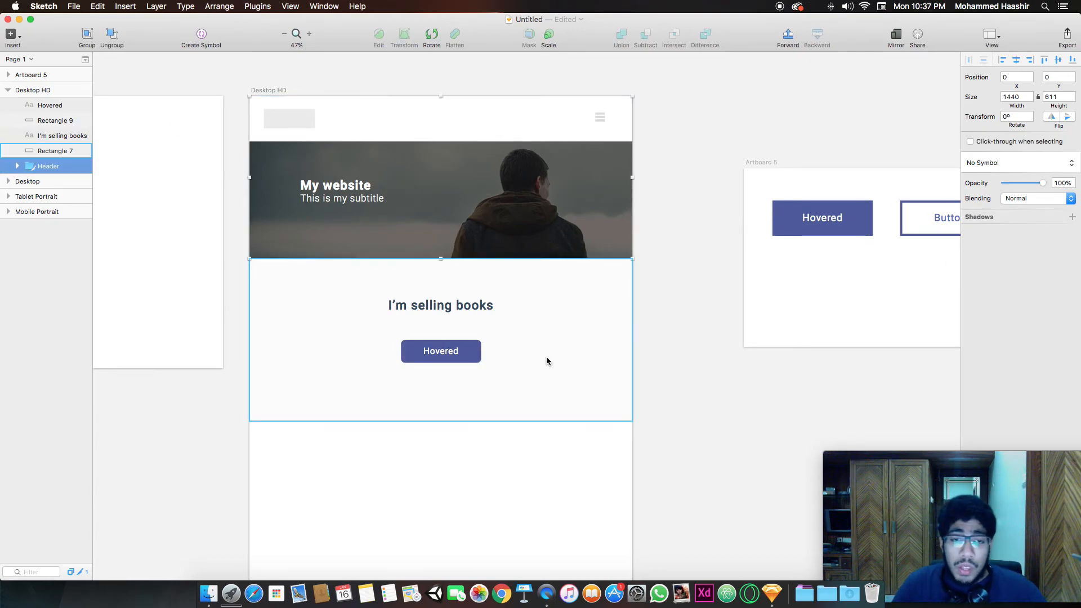
pyautogui.click(464, 355)
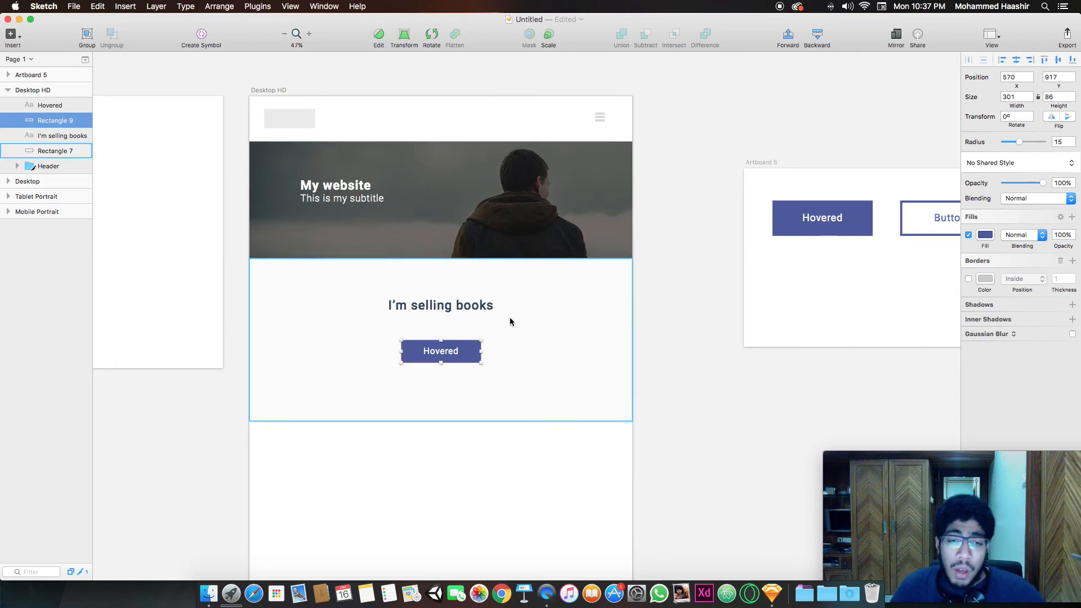
pyautogui.click(1072, 304)
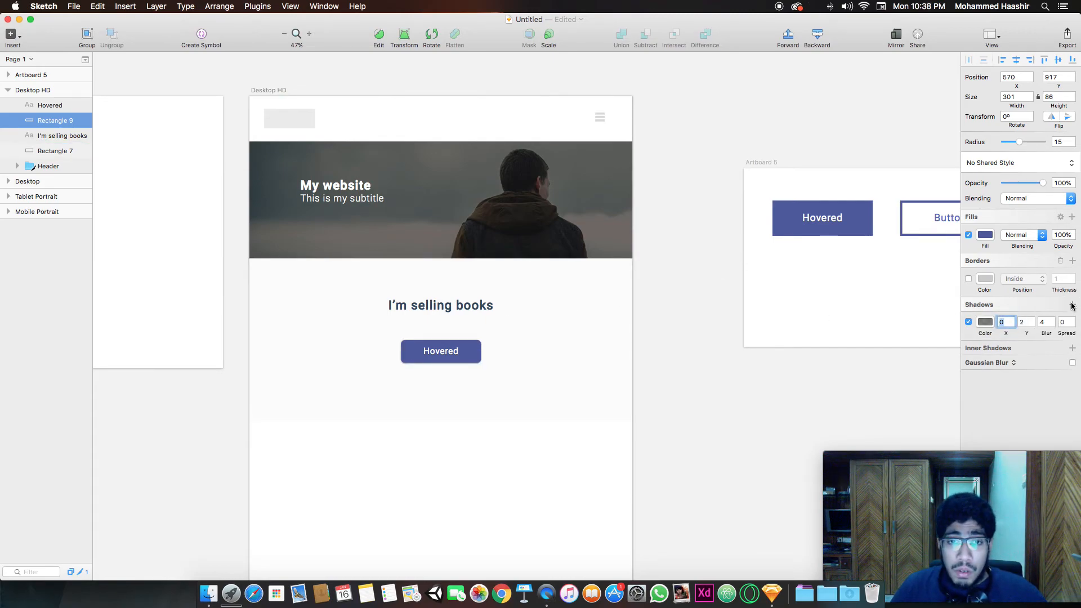
pyautogui.click(985, 323)
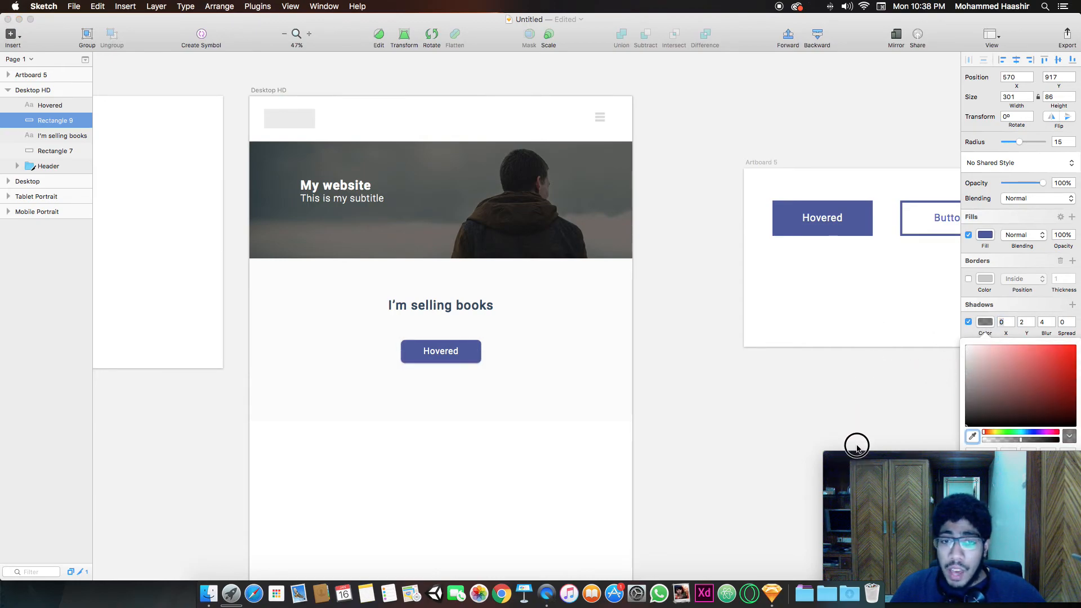
pyautogui.click(1025, 323)
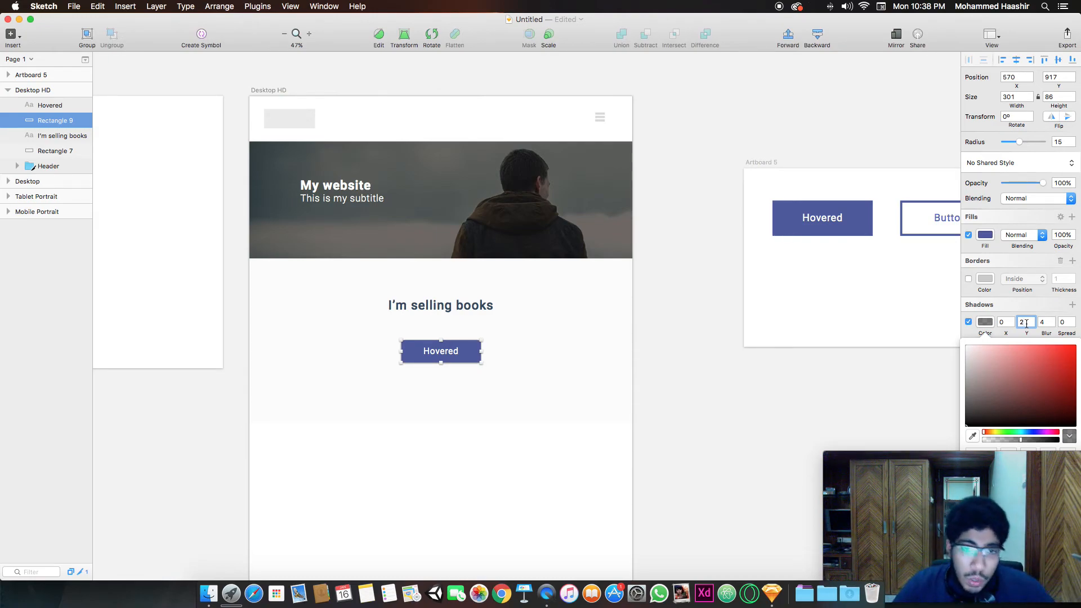
pyautogui.press('Up')
pyautogui.press('Up')
pyautogui.press('Up')
pyautogui.press('Up')
pyautogui.press('Up')
pyautogui.press('Up')
pyautogui.press('Up')
pyautogui.press('Up')
pyautogui.press('Up')
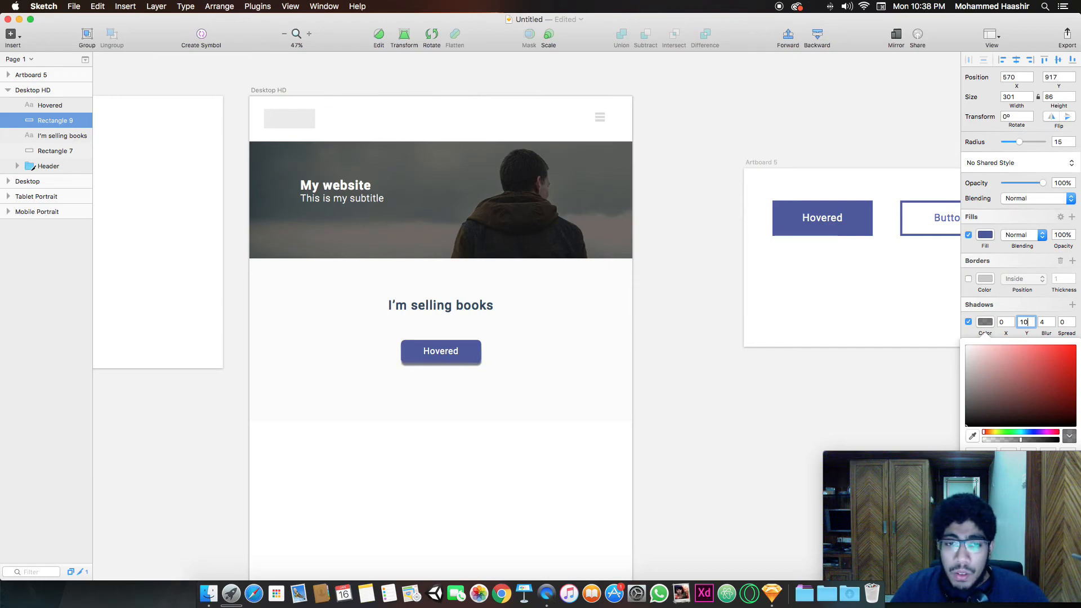
# Set the button shadow's blur to 34 and lighten its color to a mid grey.
pyautogui.press('Tab')
pyautogui.press('Up')
pyautogui.press('Up')
pyautogui.press('Up')
pyautogui.press('Up')
pyautogui.press('Up')
pyautogui.press('Up')
pyautogui.press('Up')
pyautogui.press('Up')
pyautogui.press('Up')
pyautogui.press('Up')
pyautogui.press('Up')
pyautogui.press('Up')
pyautogui.press('Up')
pyautogui.press('Up')
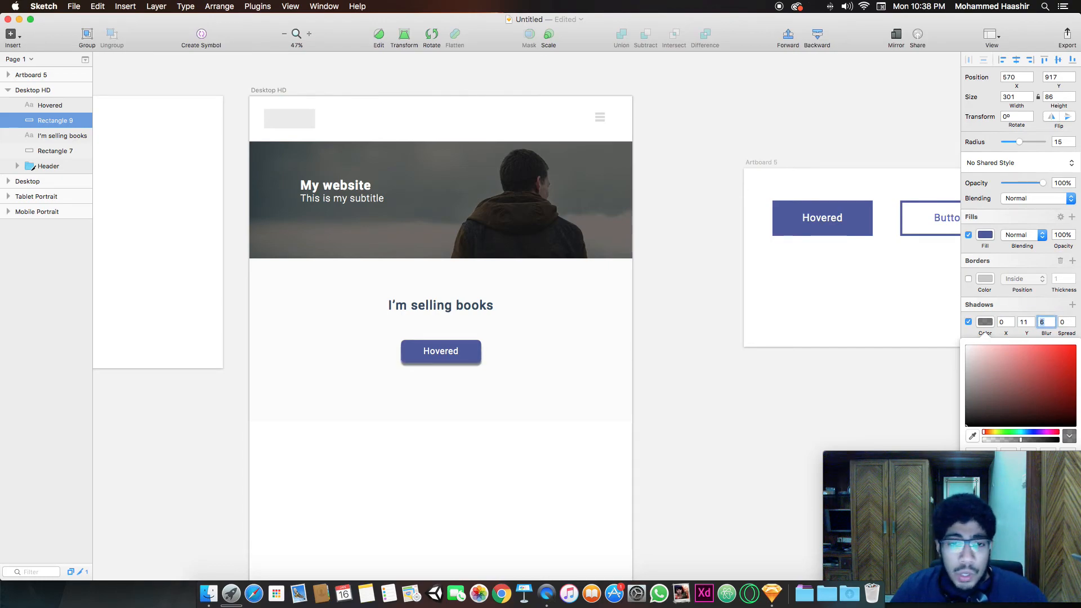
pyautogui.press('Up')
pyautogui.press('Up')
pyautogui.press('Up')
pyautogui.press('Up')
pyautogui.press('Up')
pyautogui.press('Up')
pyautogui.press('Up')
pyautogui.press('Up')
pyautogui.press('Up')
pyautogui.press('Up')
pyautogui.click(972, 437)
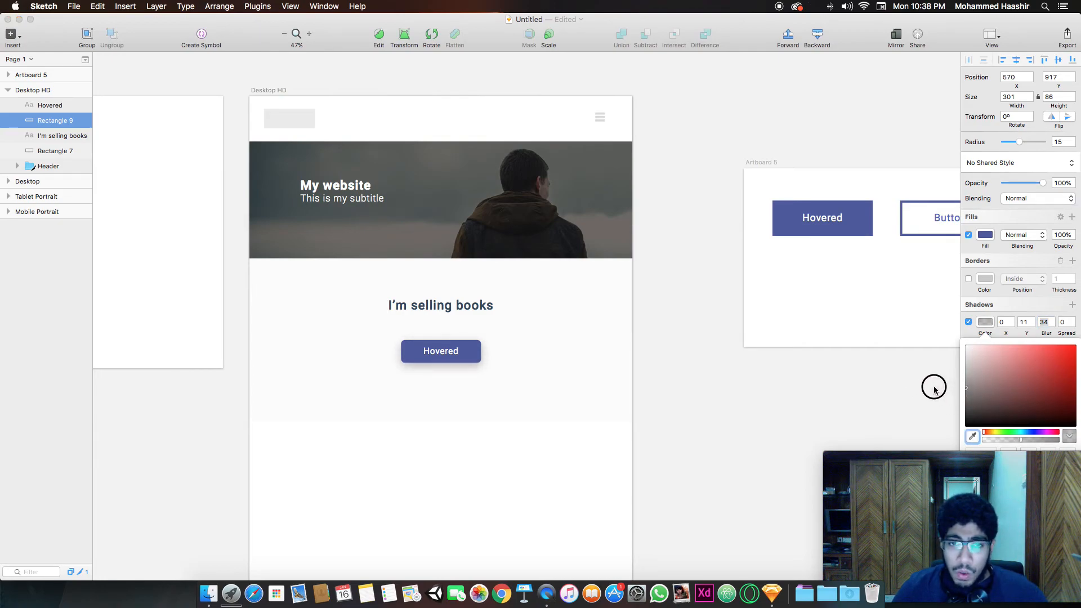
# Set the button shadow's spread to 14 and pick a lighter grey for its color.
pyautogui.click(1077, 321)
pyautogui.press('Up')
pyautogui.press('Up')
pyautogui.press('Up')
pyautogui.press('Up')
pyautogui.press('Up')
pyautogui.press('Up')
pyautogui.press('Up')
pyautogui.press('Up')
pyautogui.press('Up')
pyautogui.press('Up')
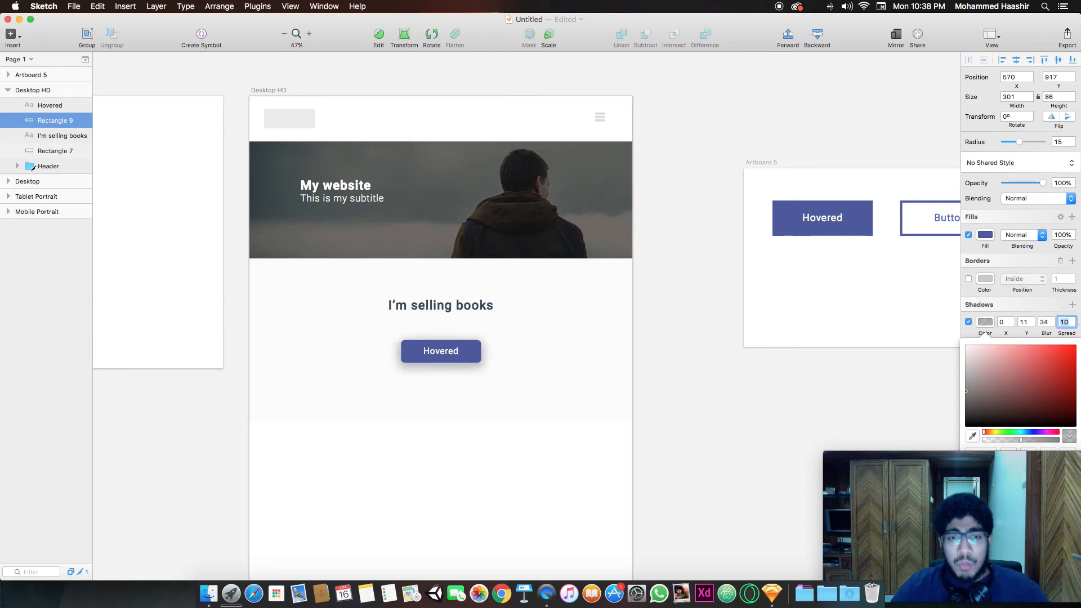
pyautogui.hotkey('ctrl', 'c')
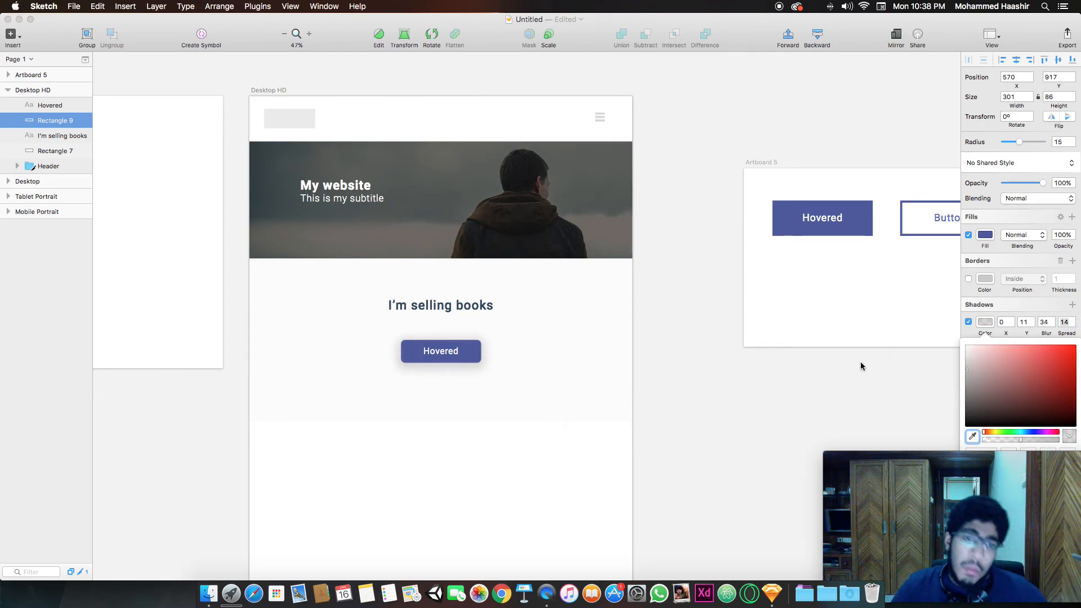
pyautogui.click(850, 372)
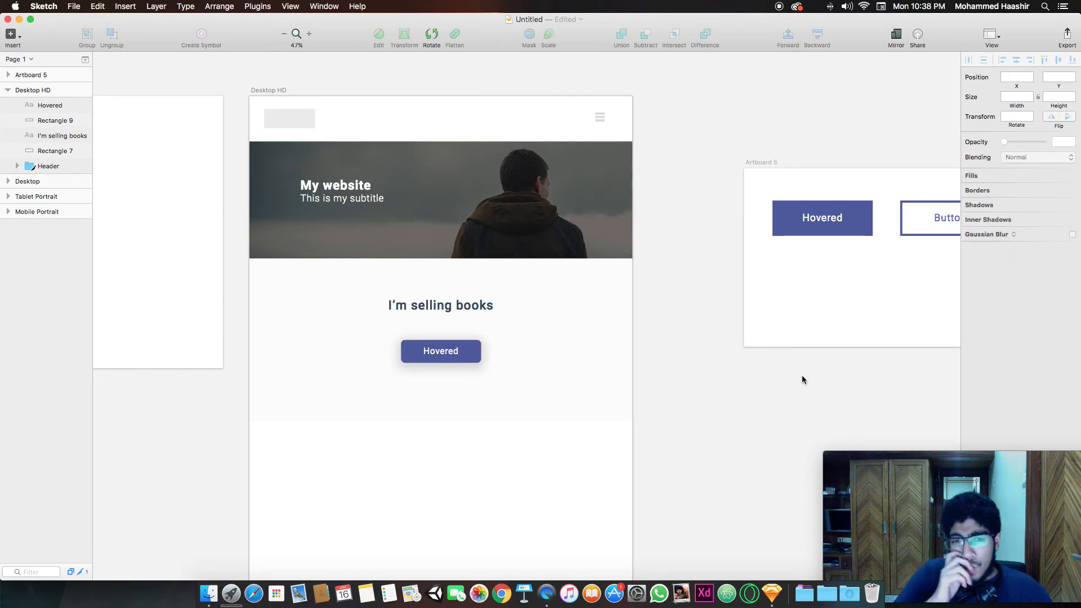
# Apply a 50 px Gaussian Blur to the banner image rectangle inside the Header group.
pyautogui.click(583, 214)
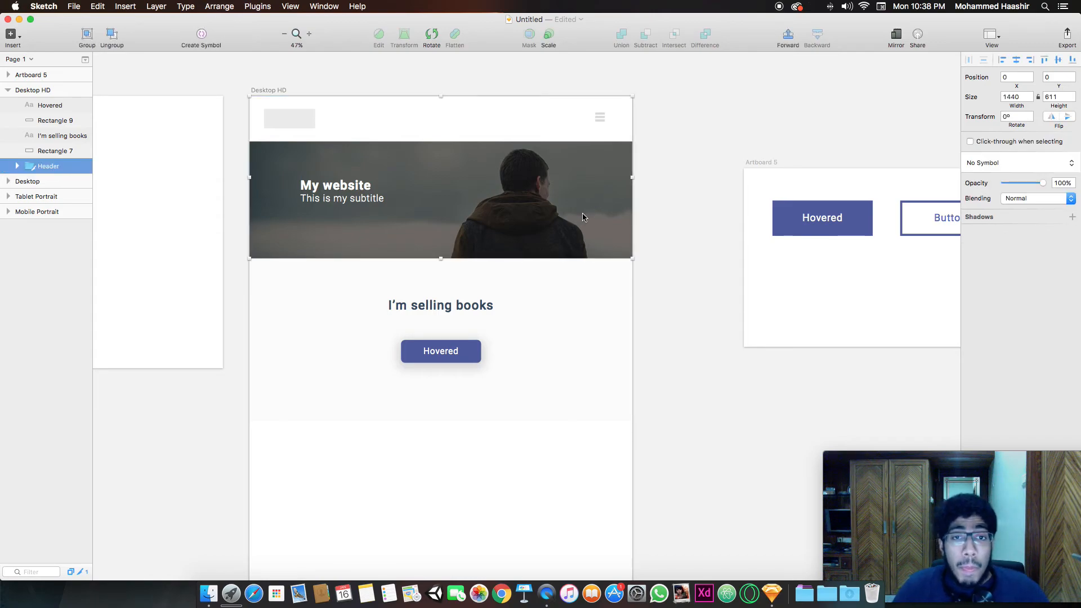
pyautogui.doubleClick(583, 217)
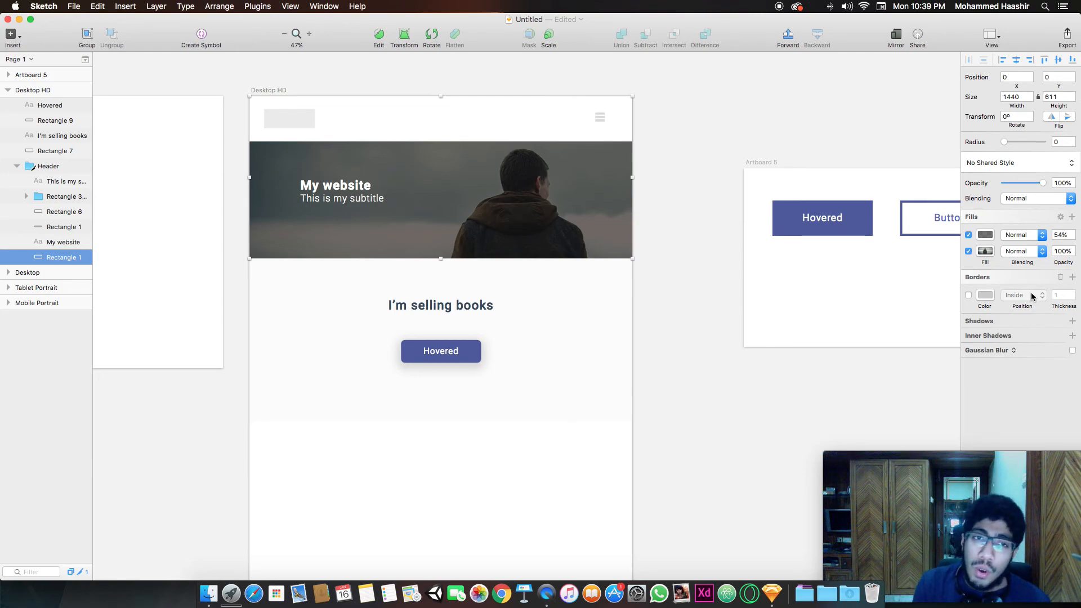
pyautogui.click(1071, 351)
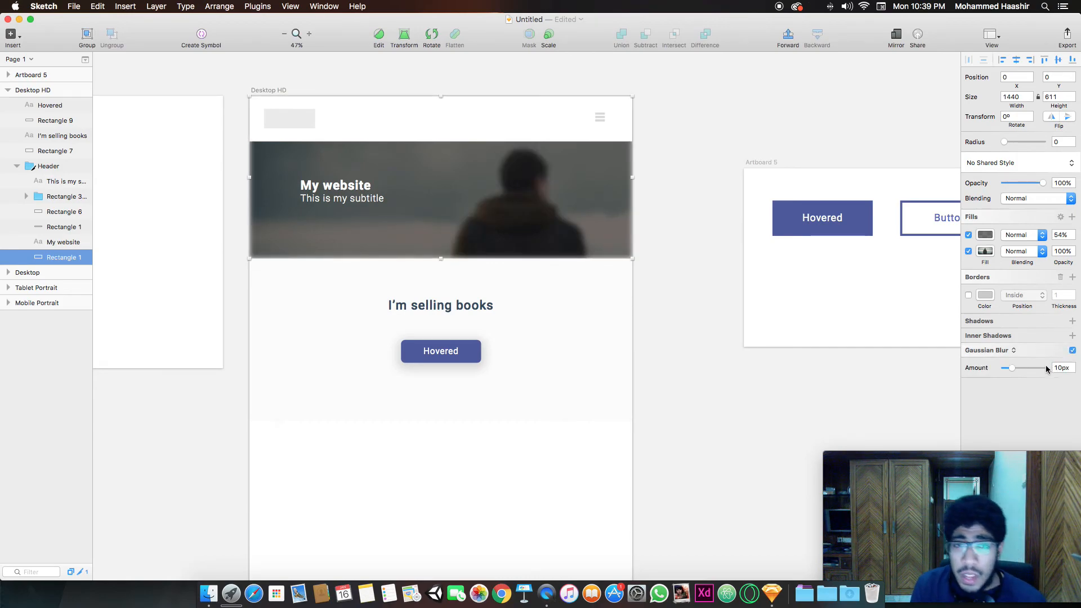
pyautogui.moveTo(1032, 372); pyautogui.dragTo(1051, 372)
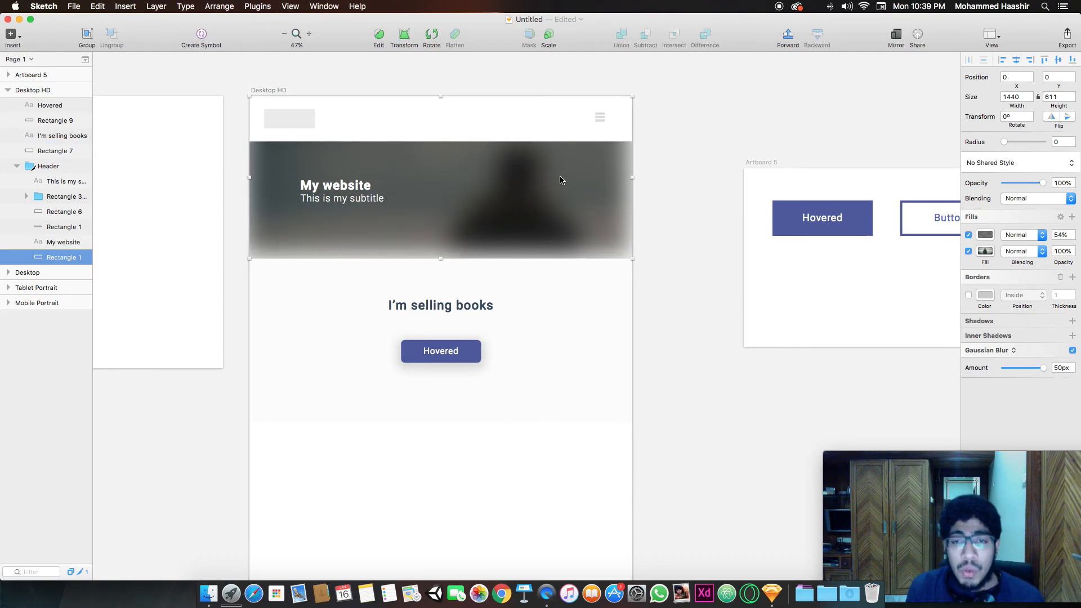
# Enlarge the blurred banner image past the artboard edges to about 1595 by 863, at about X -85, Y -111.
pyautogui.moveTo(442, 259); pyautogui.dragTo(444, 295)
pyautogui.moveTo(633, 197); pyautogui.dragTo(651, 198)
pyautogui.moveTo(246, 198); pyautogui.dragTo(226, 198)
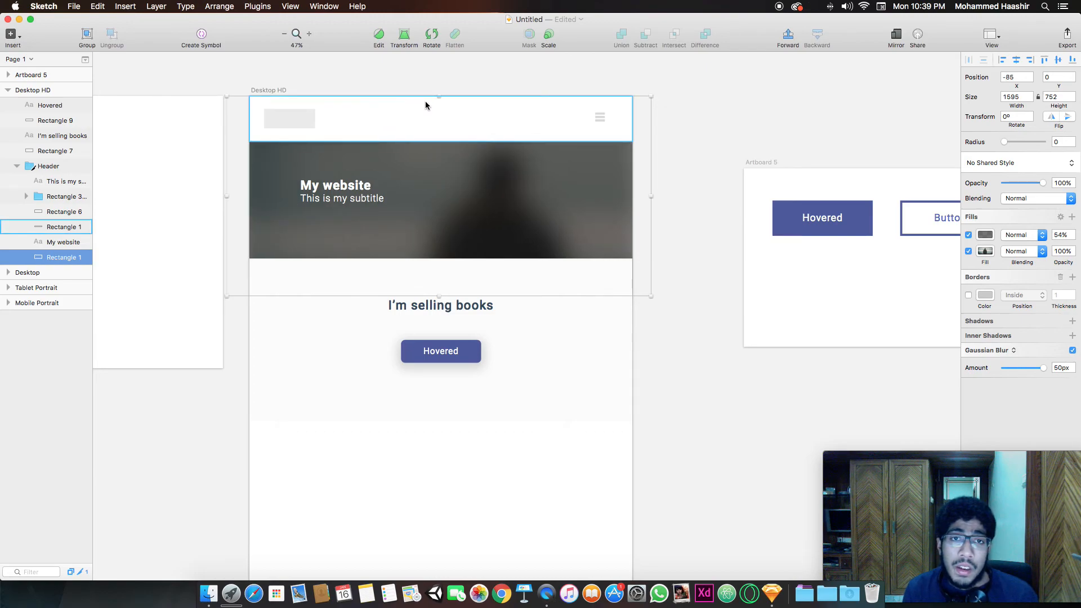
pyautogui.moveTo(437, 97); pyautogui.dragTo(438, 66)
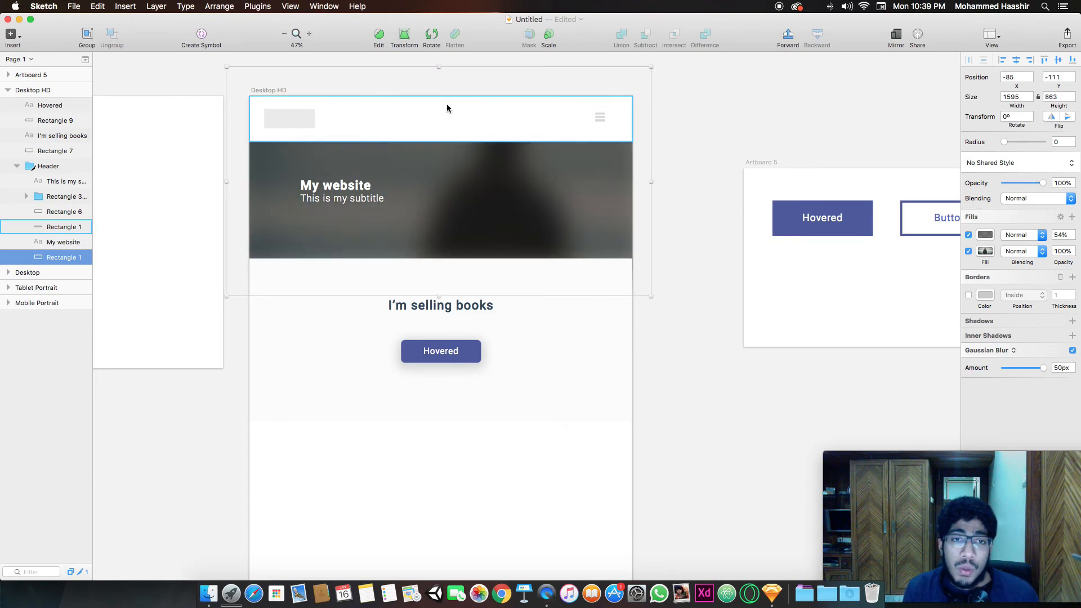
pyautogui.click(670, 212)
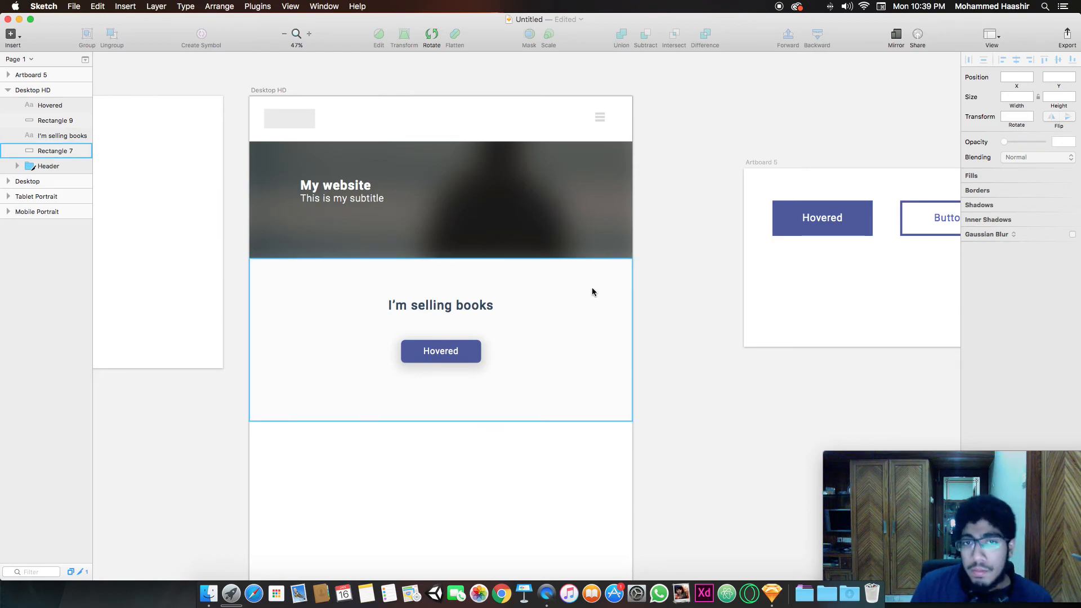
pyautogui.moveTo(520, 203); pyautogui.dragTo(522, 212)
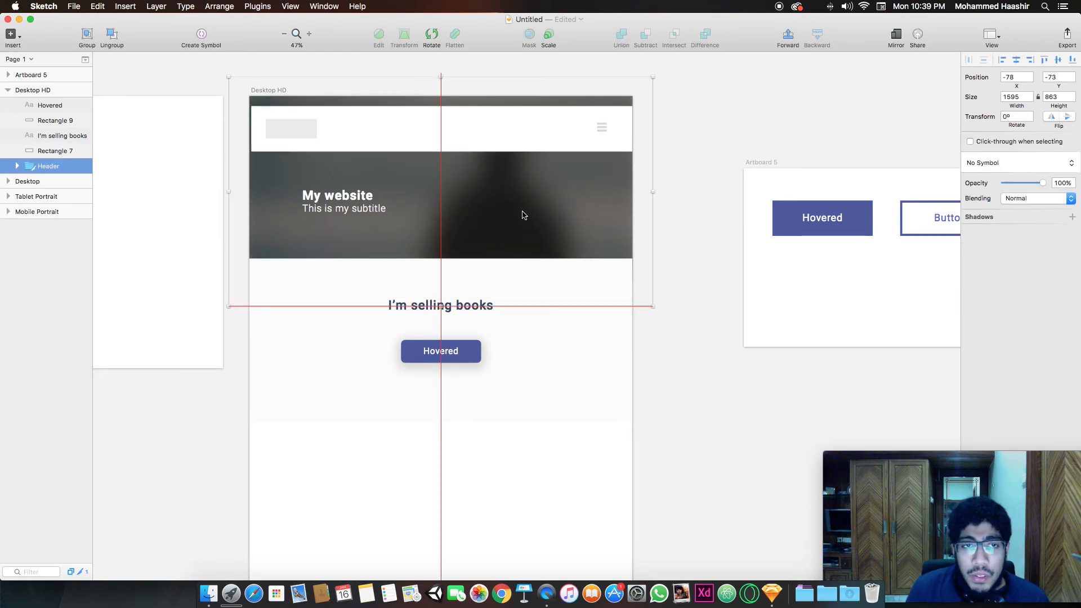
pyautogui.press('super+z')
pyautogui.click(655, 226)
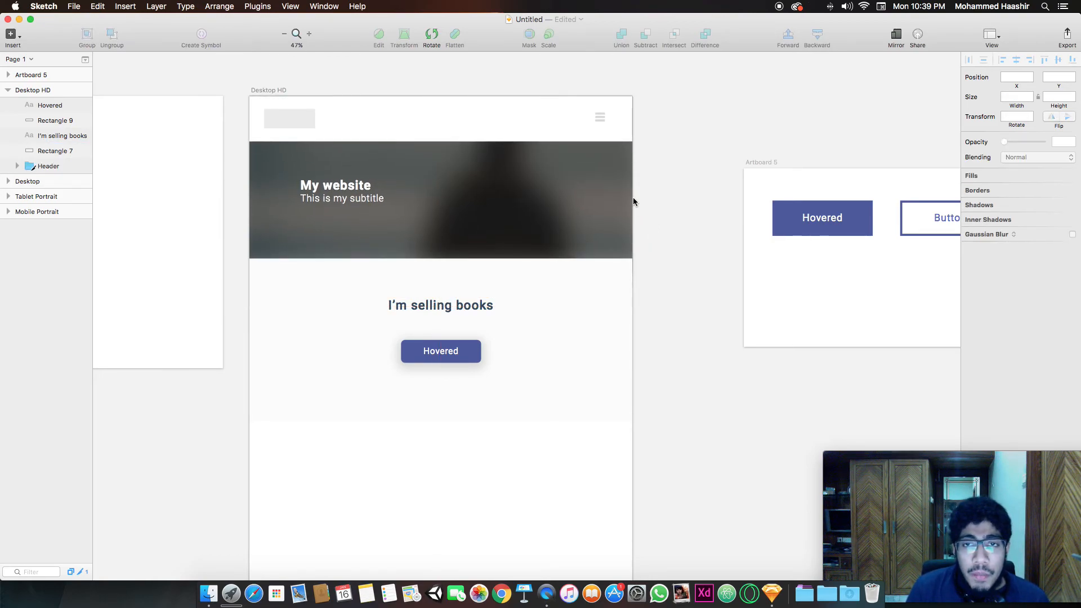
# Try Motion Blur, Zoom Blur and Background Blur on the banner image, reducing the Background Blur amount to 0 px.
pyautogui.click(545, 199)
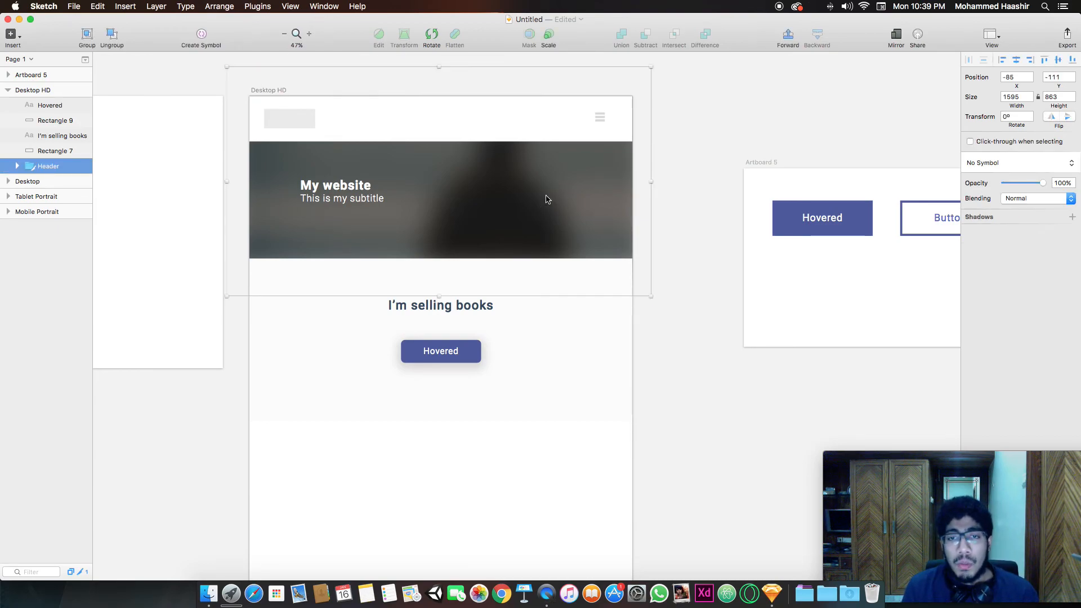
pyautogui.doubleClick(521, 217)
pyautogui.click(986, 352)
pyautogui.click(988, 361)
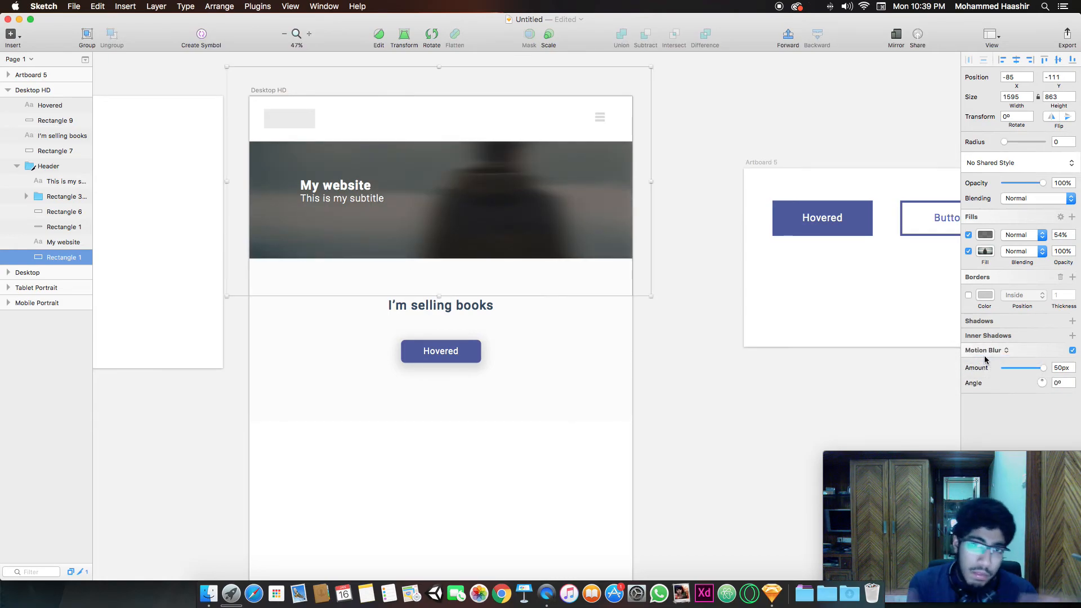
pyautogui.click(992, 354)
pyautogui.click(988, 360)
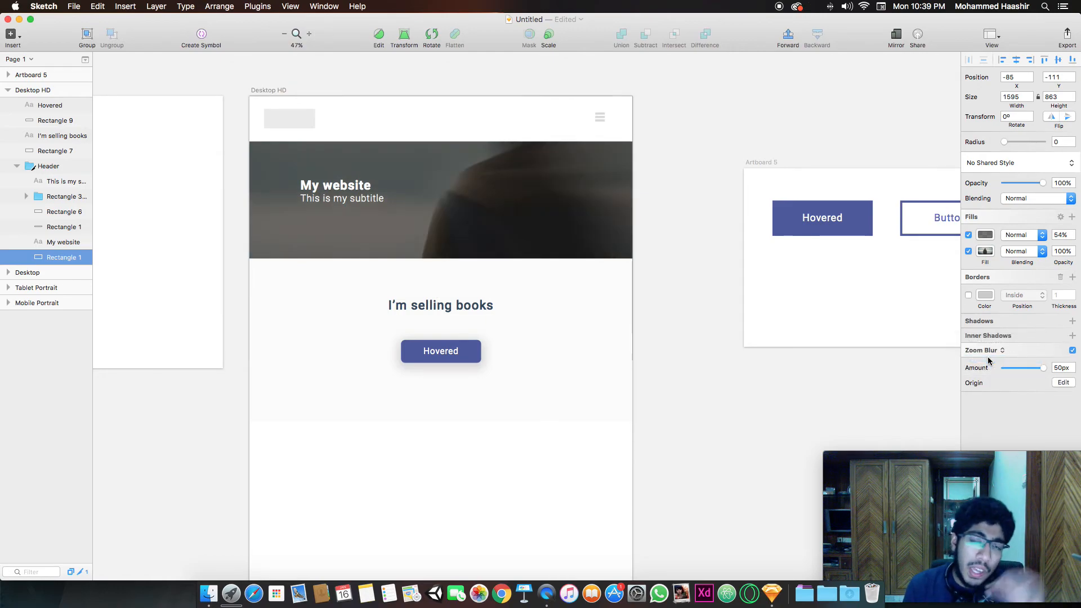
pyautogui.click(984, 352)
pyautogui.click(985, 360)
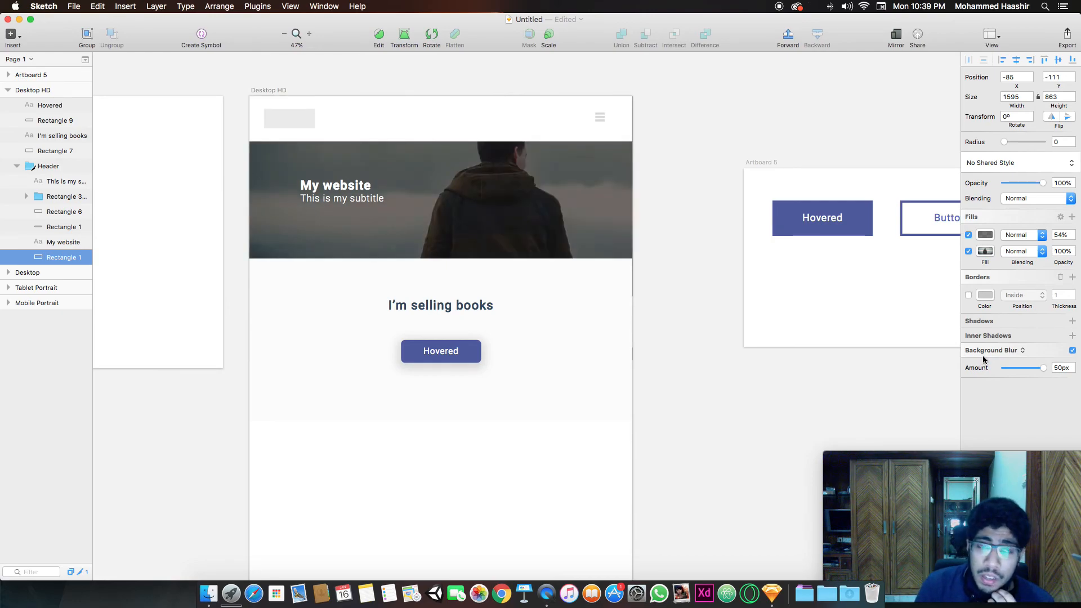
pyautogui.moveTo(1047, 368); pyautogui.dragTo(881, 373)
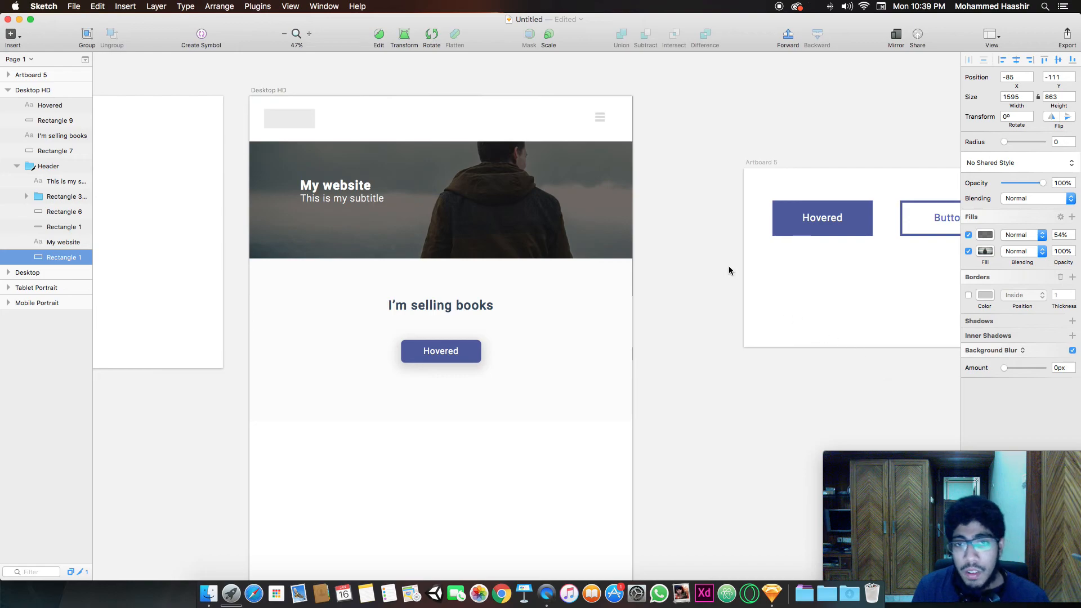
# Switch the banner image's blur to Gaussian Blur with an amount of about 28 px.
pyautogui.click(994, 351)
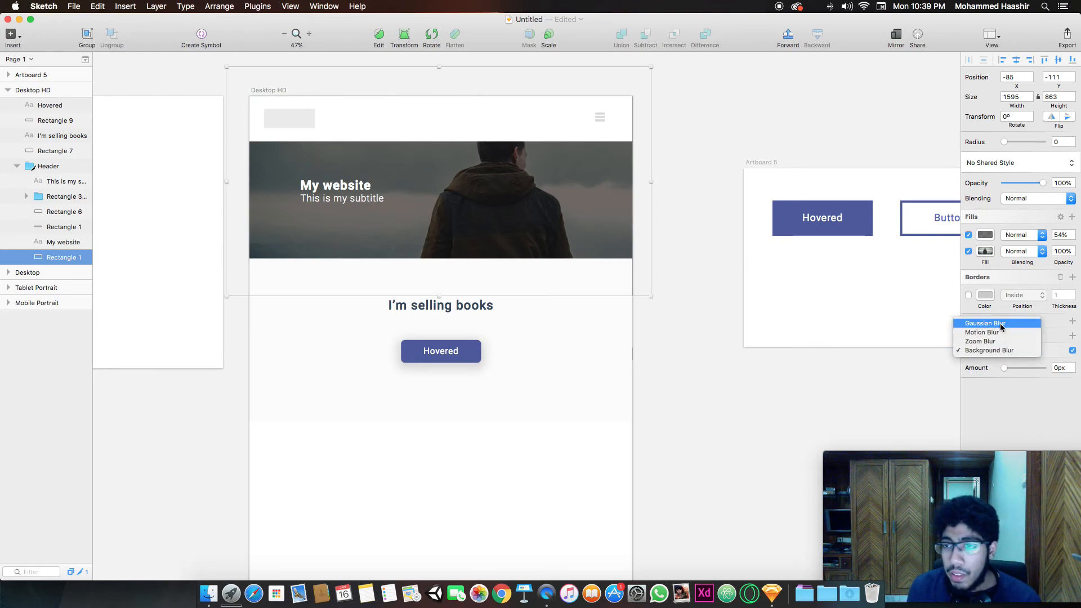
pyautogui.click(982, 319)
pyautogui.moveTo(1028, 367)
pyautogui.mouseDown()
pyautogui.moveTo(1045, 366)
pyautogui.moveTo(1026, 368)
pyautogui.mouseUp()
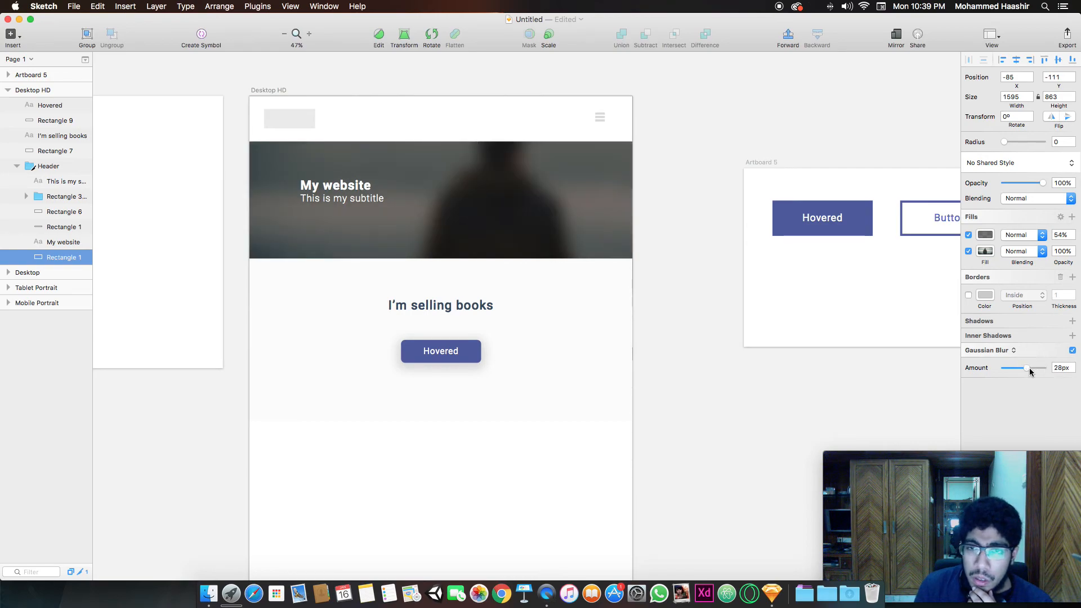
pyautogui.click(785, 368)
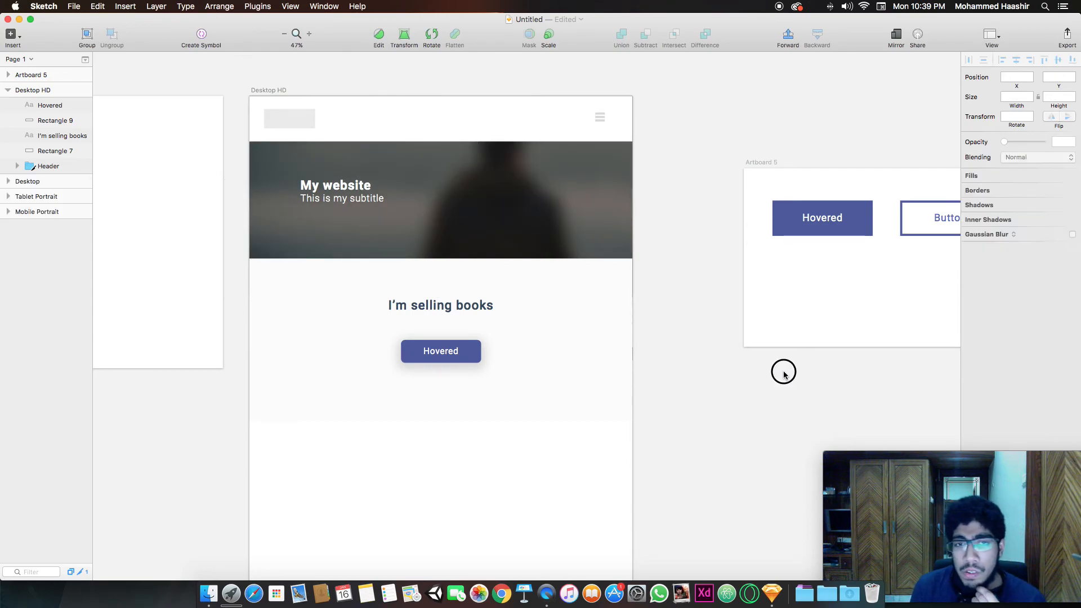
pyautogui.click(555, 297)
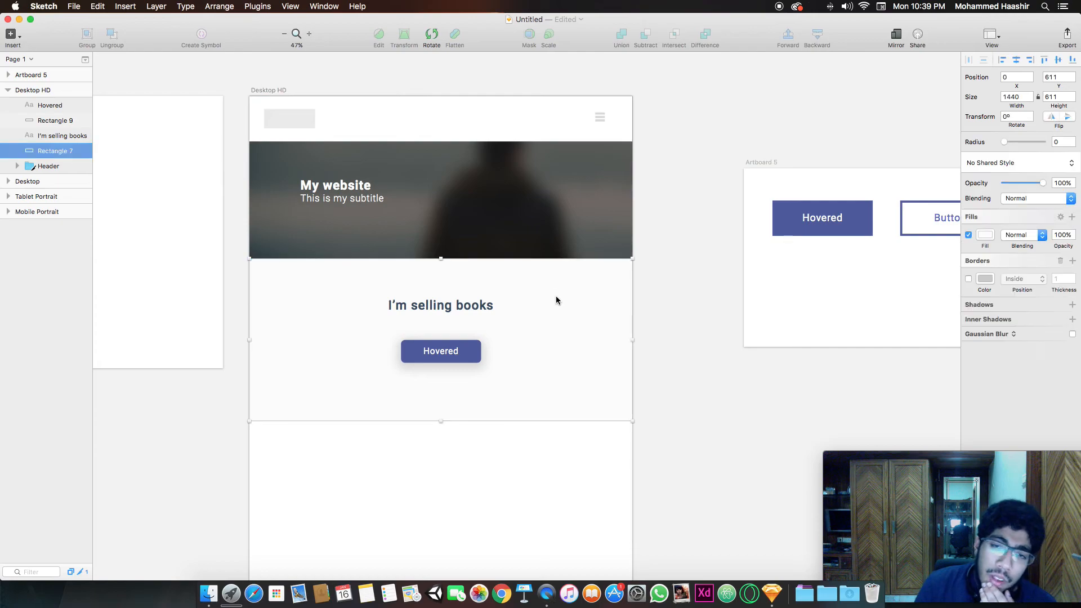
pyautogui.click(674, 312)
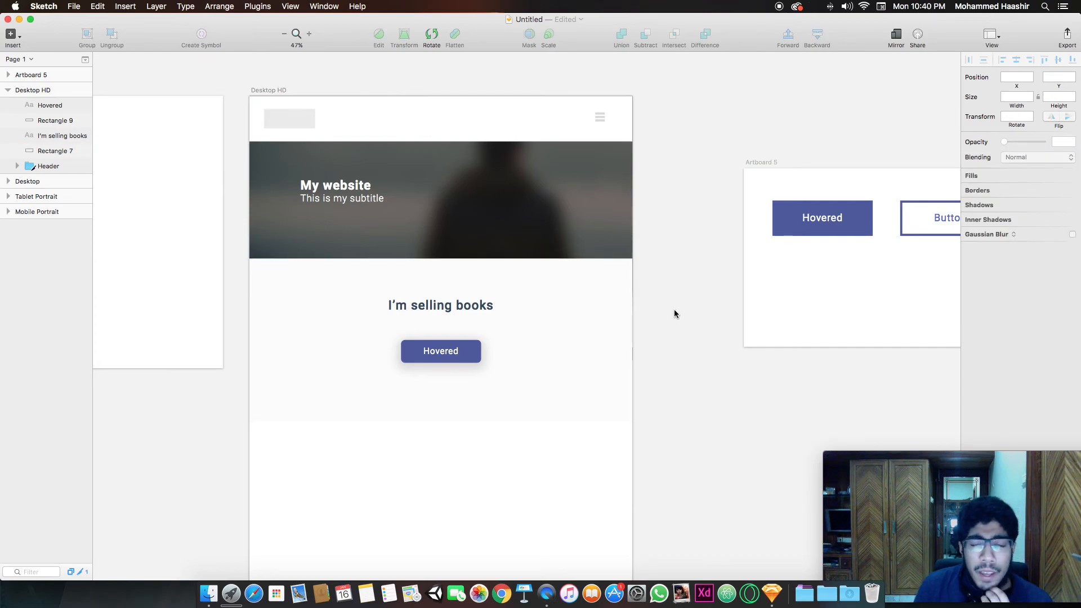
# Draw a rectangle about 387 by 174 over the banner's title text, at about X 157, Y 269.
pyautogui.click(518, 256)
pyautogui.press('r')
pyautogui.moveTo(379, 200)
pyautogui.mouseDown()
pyautogui.moveTo(487, 251)
pyautogui.moveTo(366, 194)
pyautogui.mouseUp()
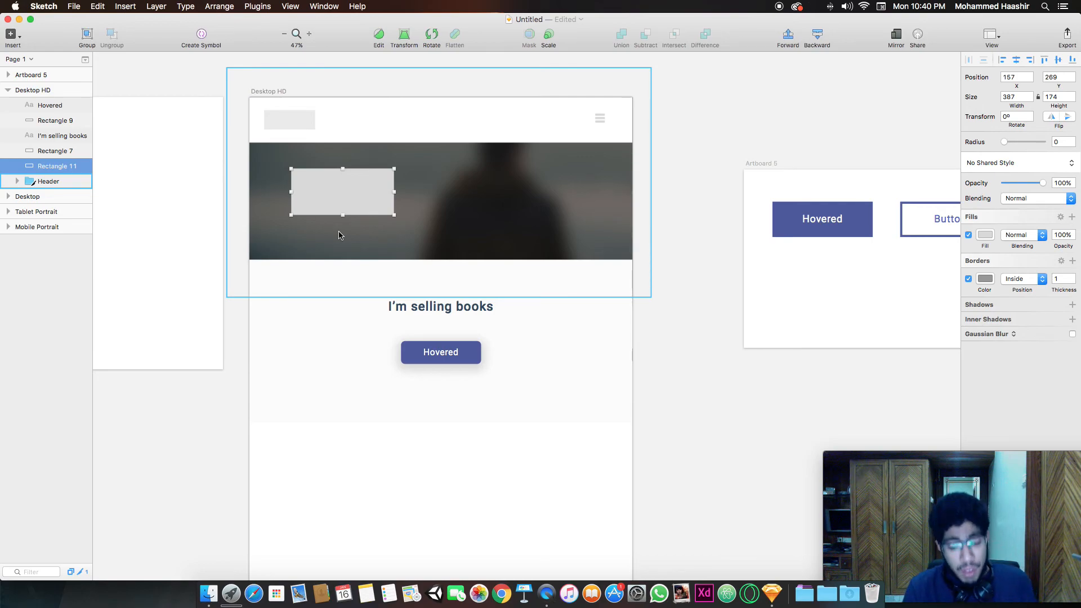
pyautogui.press('super+h')
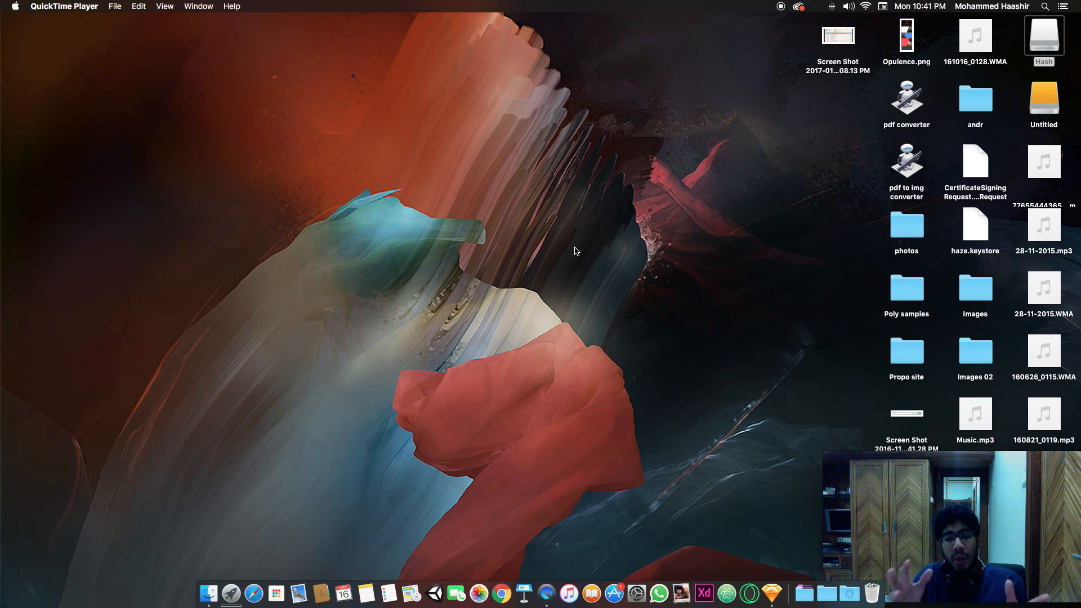
pyautogui.click(773, 593)
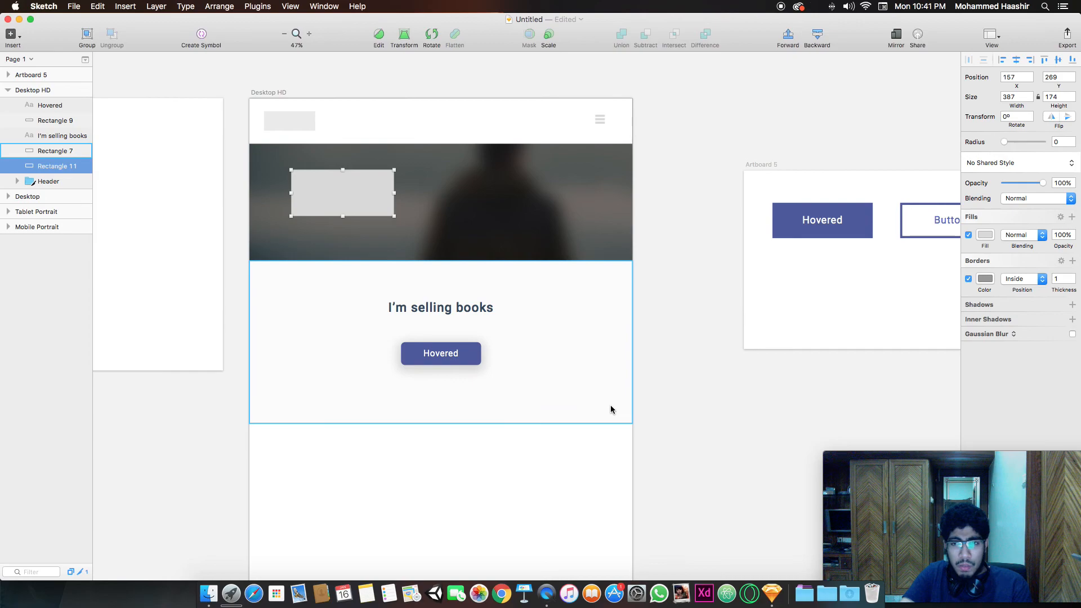
# Change the fill of the Hovered button's rectangle in Artboard 5 to a linear gradient.
pyautogui.scroll(-2, 611, 408)
pyautogui.hscroll(3, 611, 408)
pyautogui.hscroll(5, 610, 409)
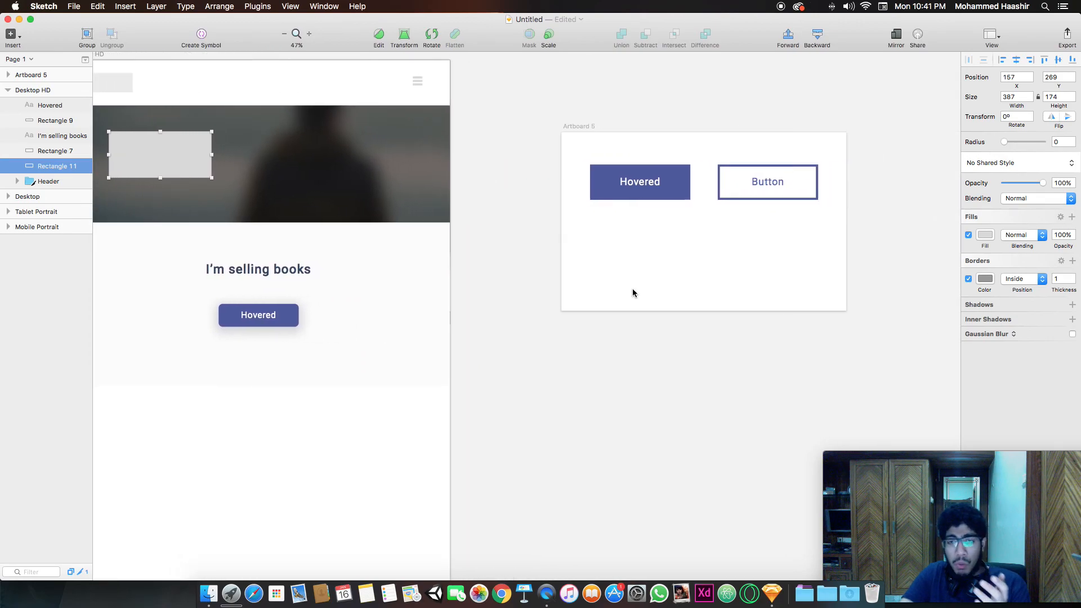
pyautogui.click(657, 190)
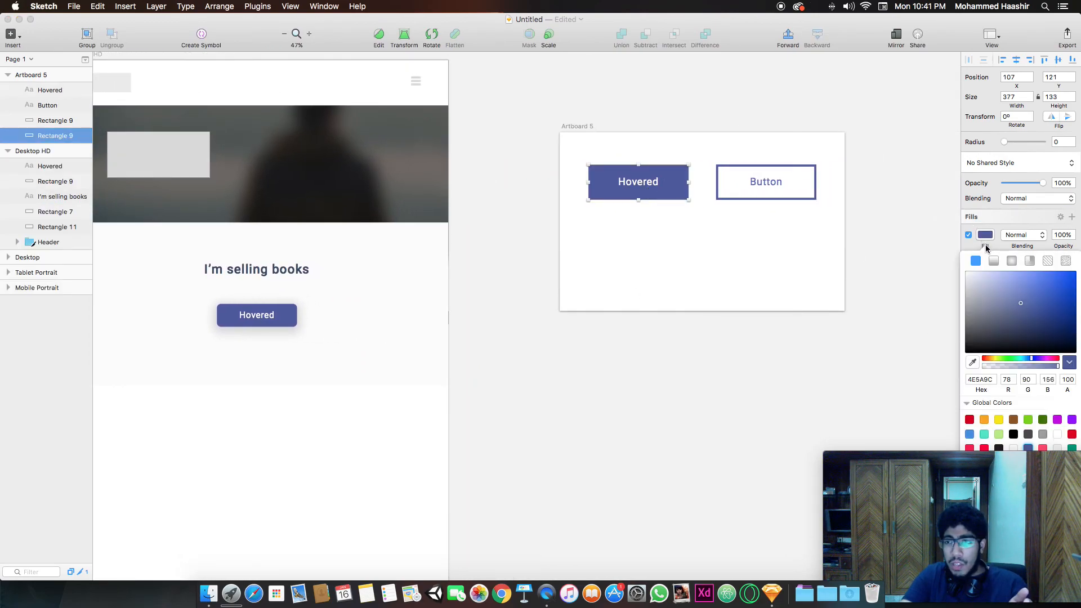
pyautogui.click(993, 262)
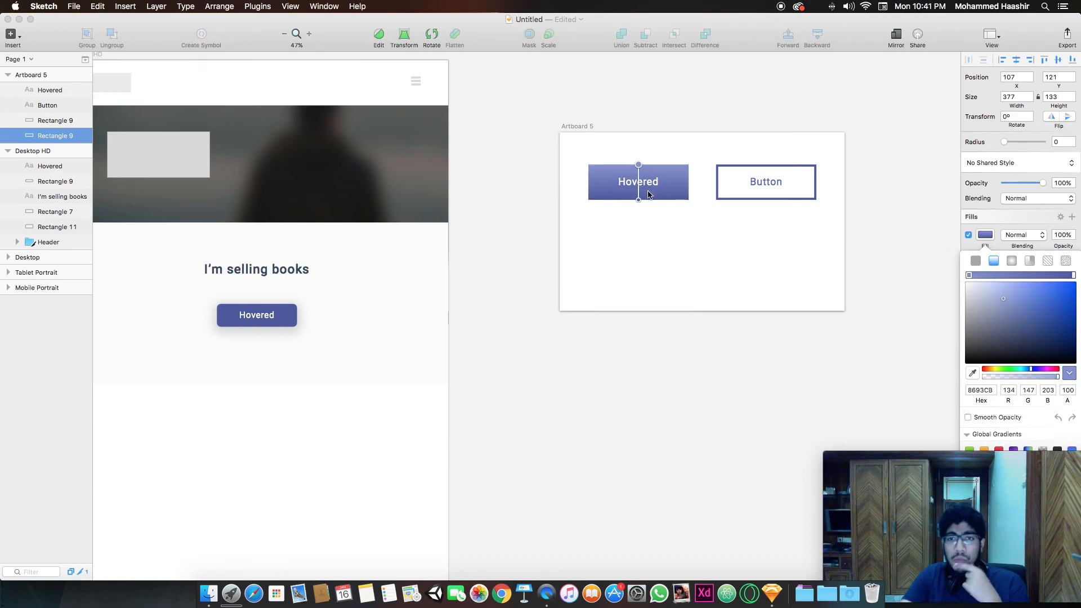
# Sample the outlined button's border colour for the gradient's upper stop and darken it to 3F4980.
pyautogui.click(638, 200)
pyautogui.click(640, 165)
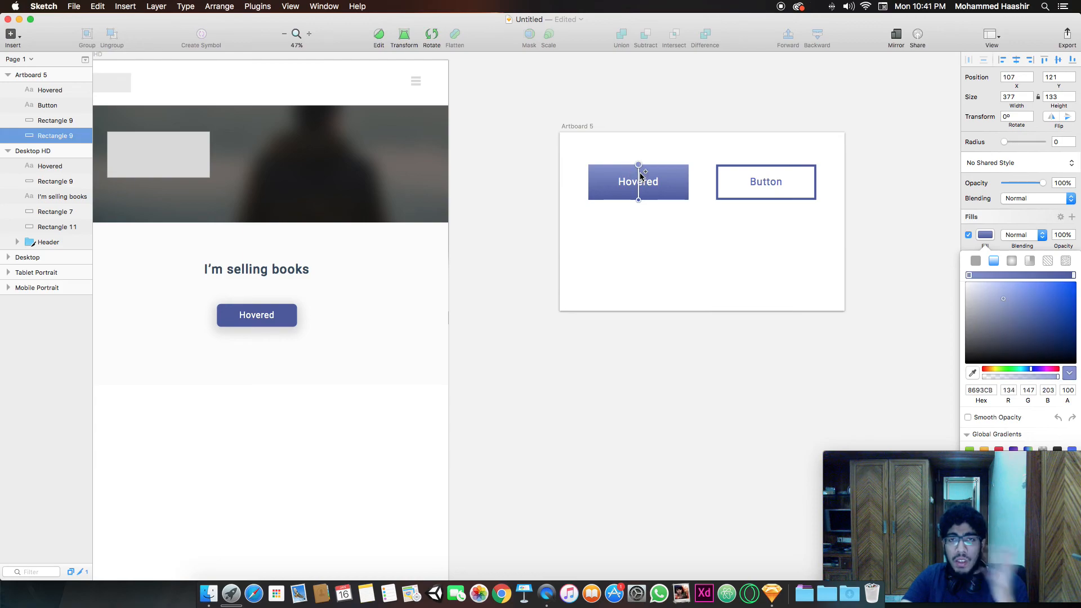
pyautogui.moveTo(1025, 299); pyautogui.dragTo(1020, 238)
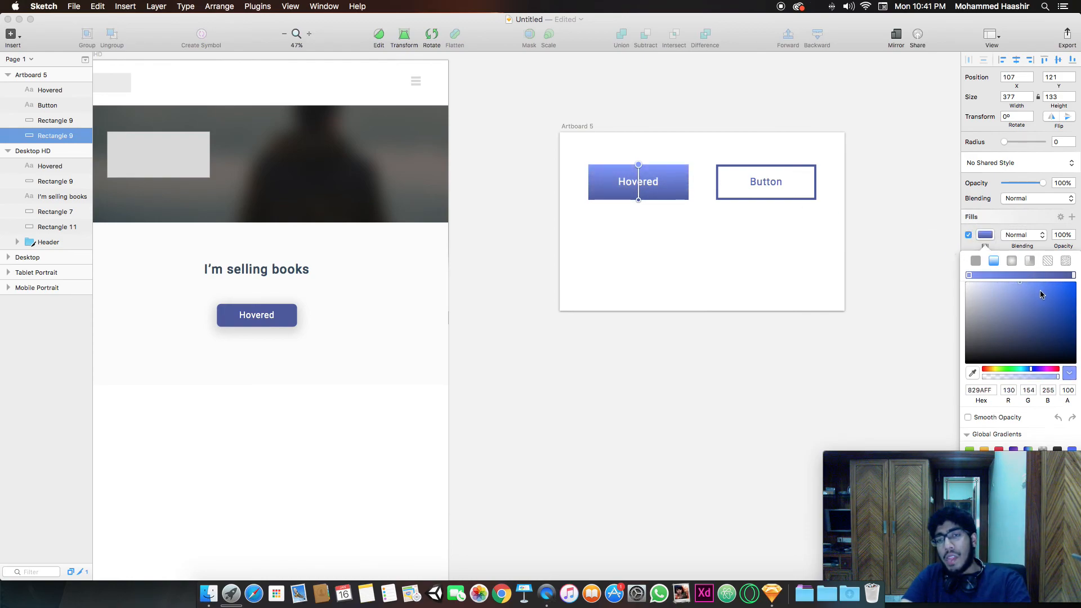
pyautogui.moveTo(1022, 295)
pyautogui.mouseDown()
pyautogui.moveTo(1042, 307)
pyautogui.moveTo(1014, 285)
pyautogui.mouseUp()
pyautogui.click(973, 373)
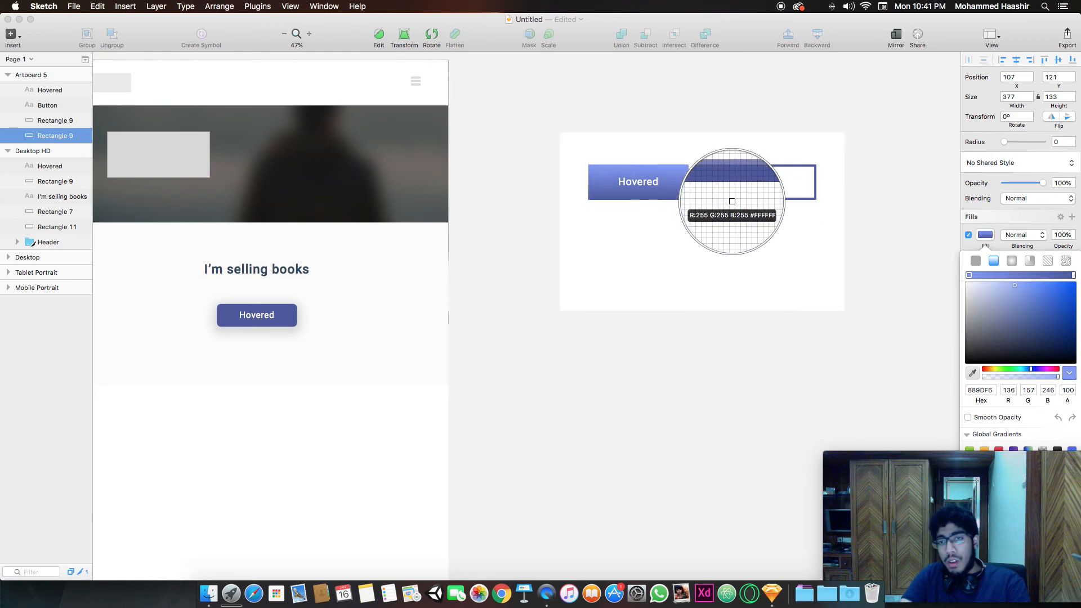
pyautogui.click(734, 197)
pyautogui.moveTo(1021, 317); pyautogui.dragTo(1021, 322)
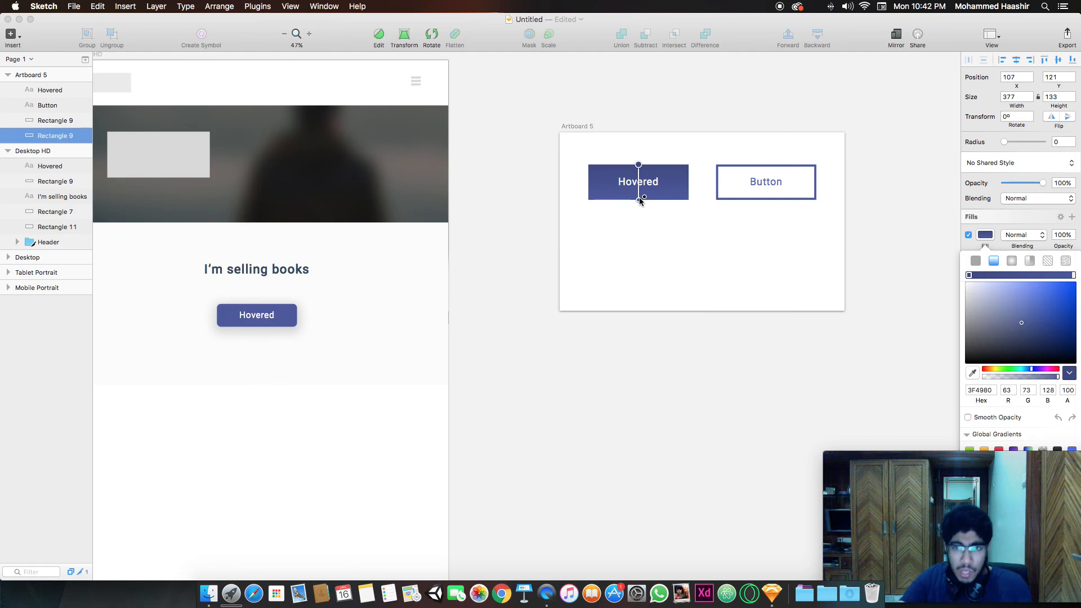
# Angle the Hovered button's gradient diagonally from its lower-left corner to its upper-right corner.
pyautogui.moveTo(640, 200); pyautogui.dragTo(591, 201)
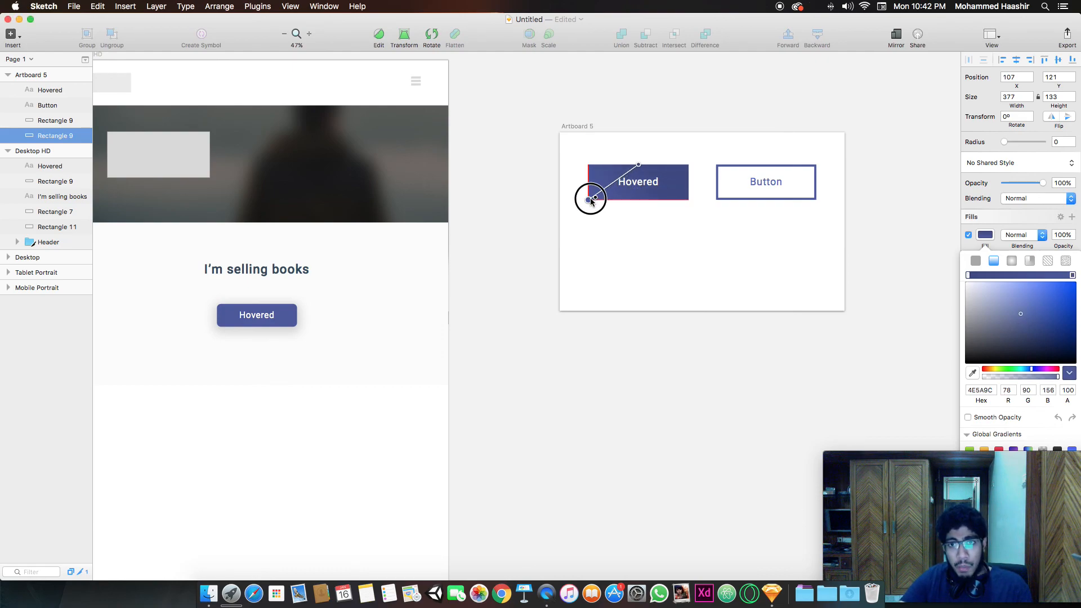
pyautogui.moveTo(639, 164); pyautogui.dragTo(691, 168)
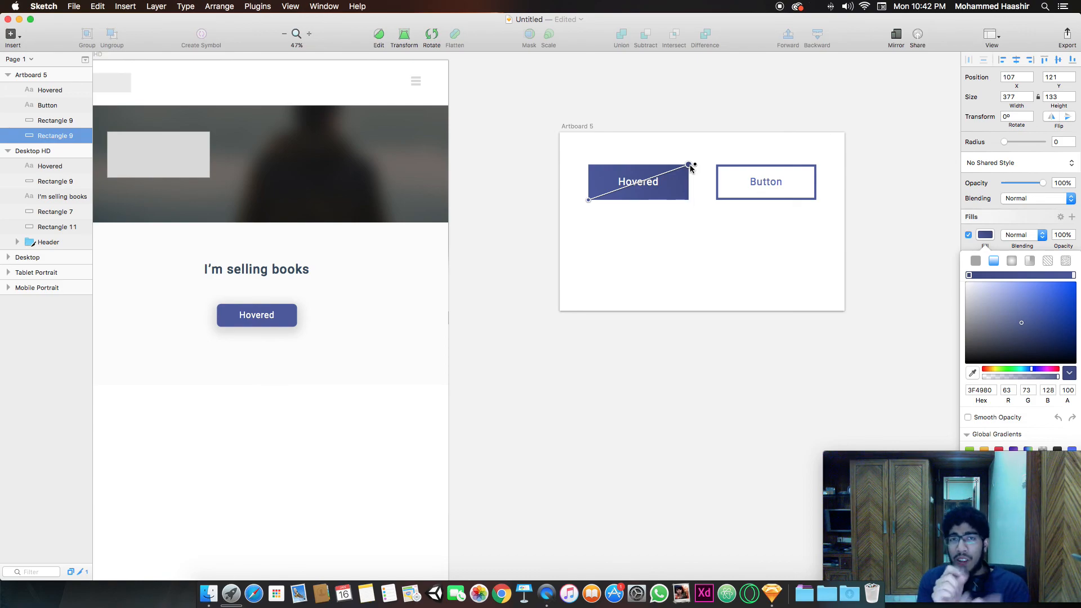
# Try radial and angular gradients on the Hovered button, and return its fill to the diagonal linear gradient.
pyautogui.click(1012, 261)
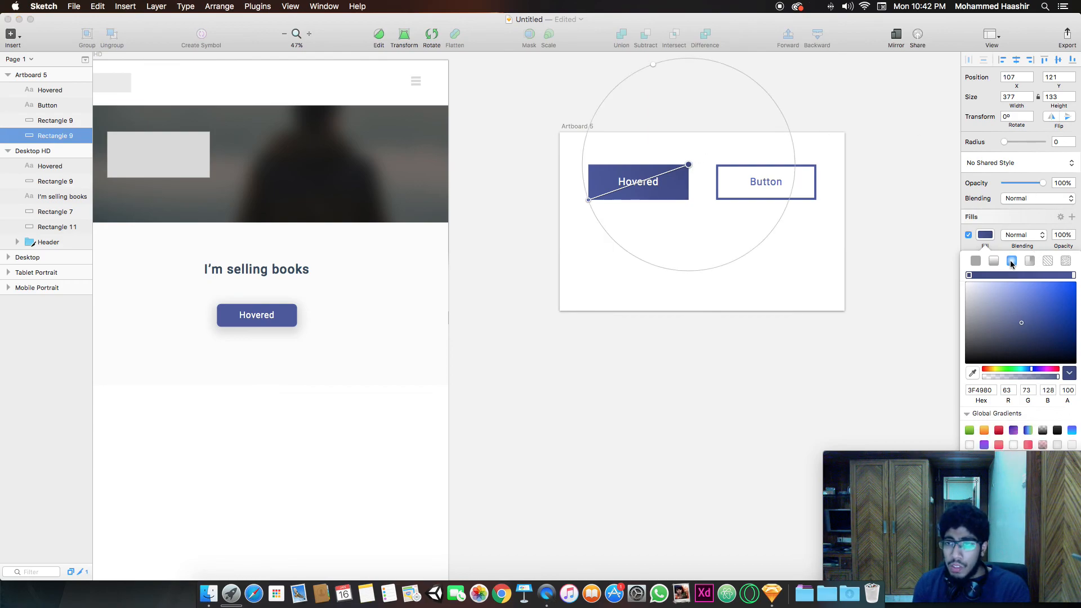
pyautogui.moveTo(689, 164); pyautogui.dragTo(641, 184)
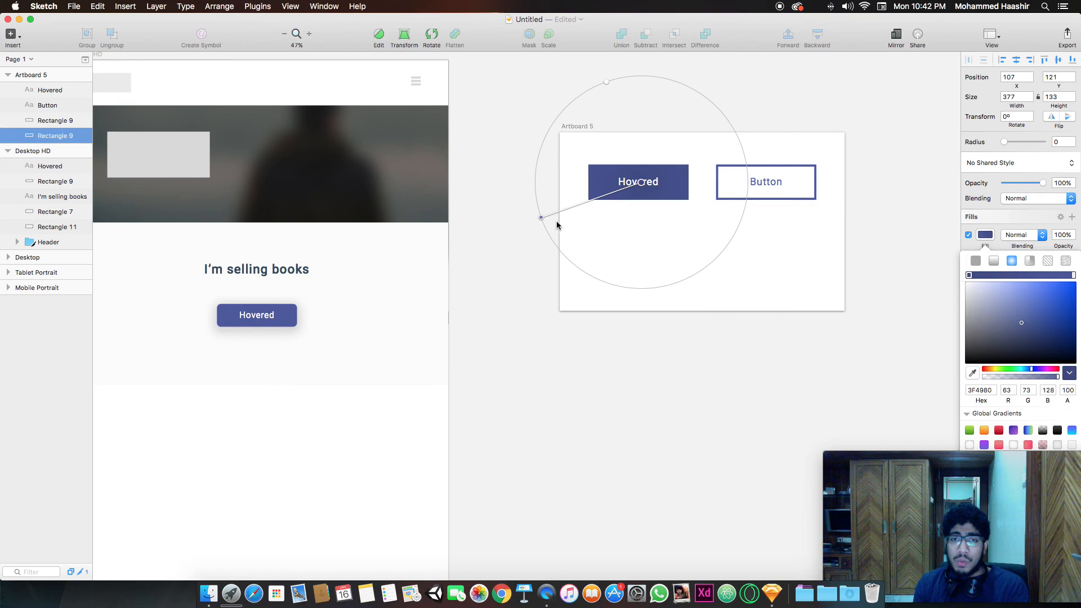
pyautogui.moveTo(543, 220); pyautogui.dragTo(588, 184)
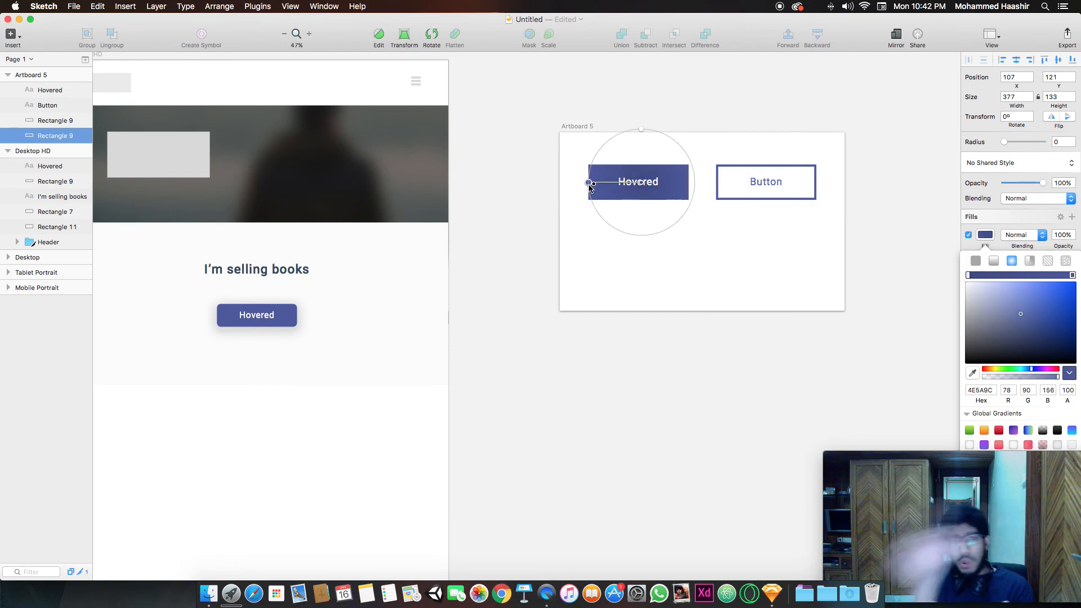
pyautogui.click(1029, 262)
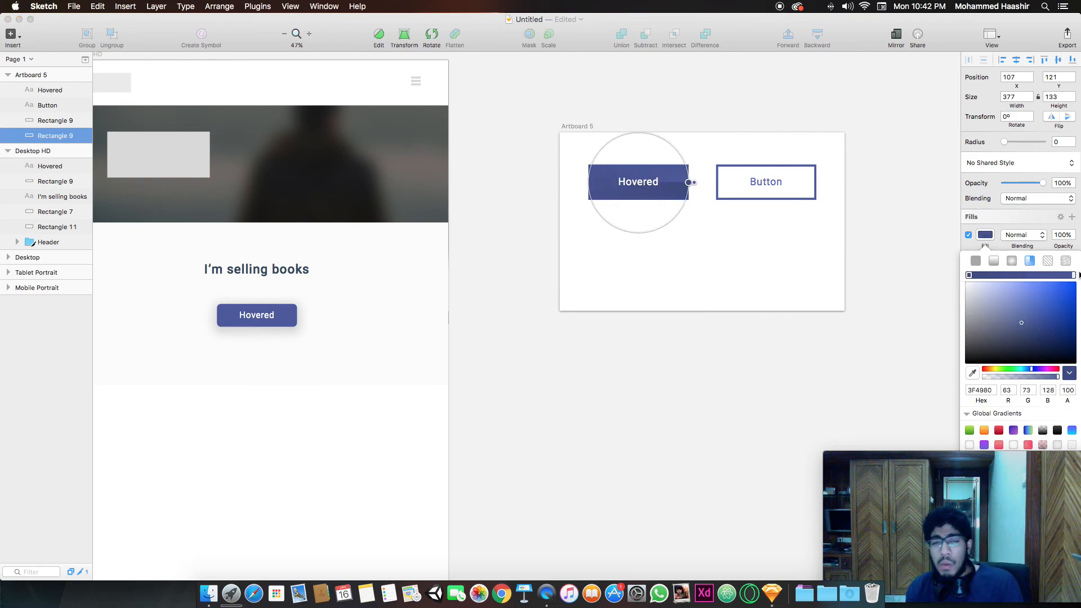
pyautogui.moveTo(690, 182); pyautogui.dragTo(638, 235)
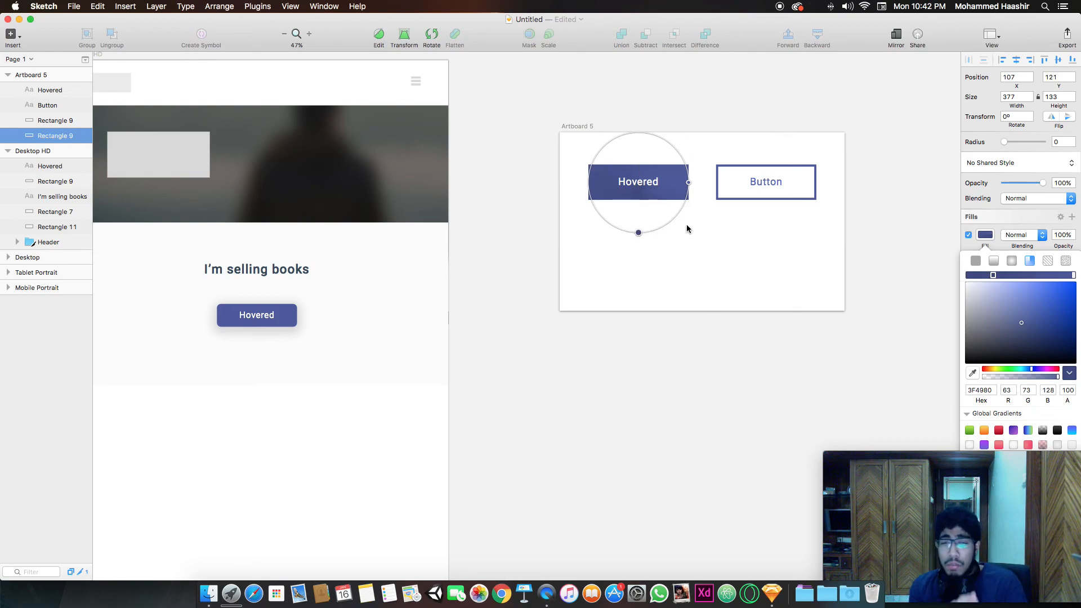
pyautogui.click(994, 260)
pyautogui.moveTo(591, 184)
pyautogui.mouseDown()
pyautogui.moveTo(589, 195)
pyautogui.moveTo(687, 165)
pyautogui.moveTo(589, 199)
pyautogui.mouseUp()
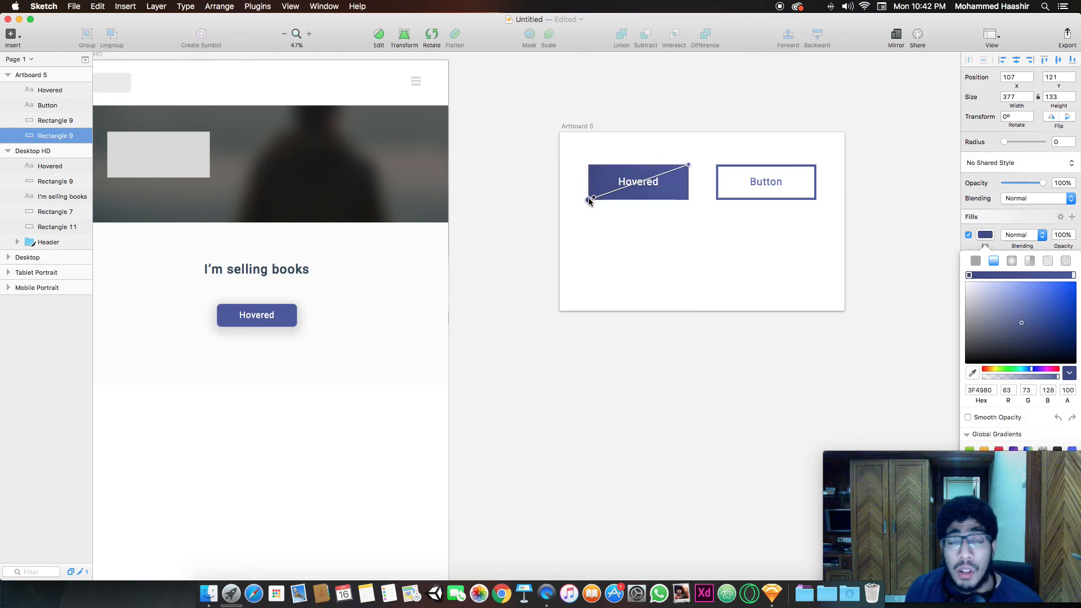
# Add a midpoint stop coloured 4E5A9C to the button's diagonal gradient and minimize the document window.
pyautogui.click(638, 182)
pyautogui.moveTo(1022, 319); pyautogui.dragTo(1021, 317)
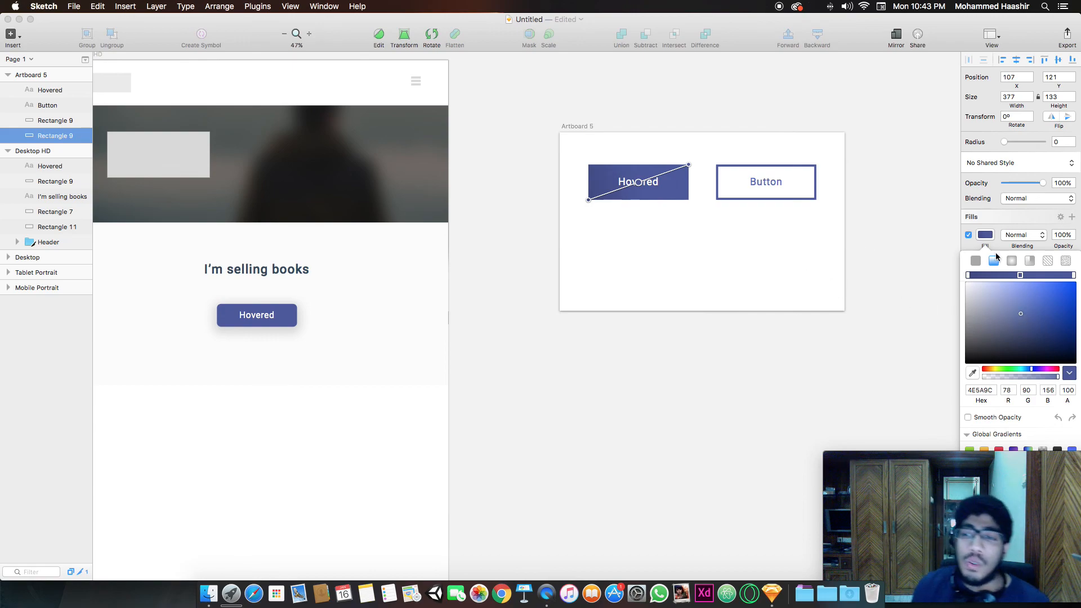
pyautogui.click(835, 251)
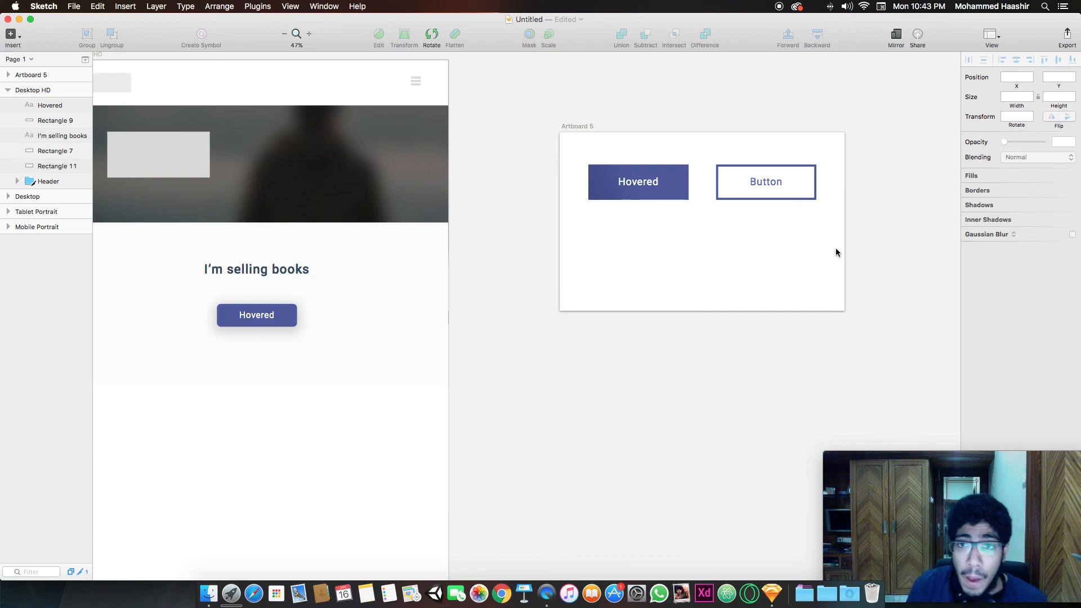
pyautogui.click(19, 20)
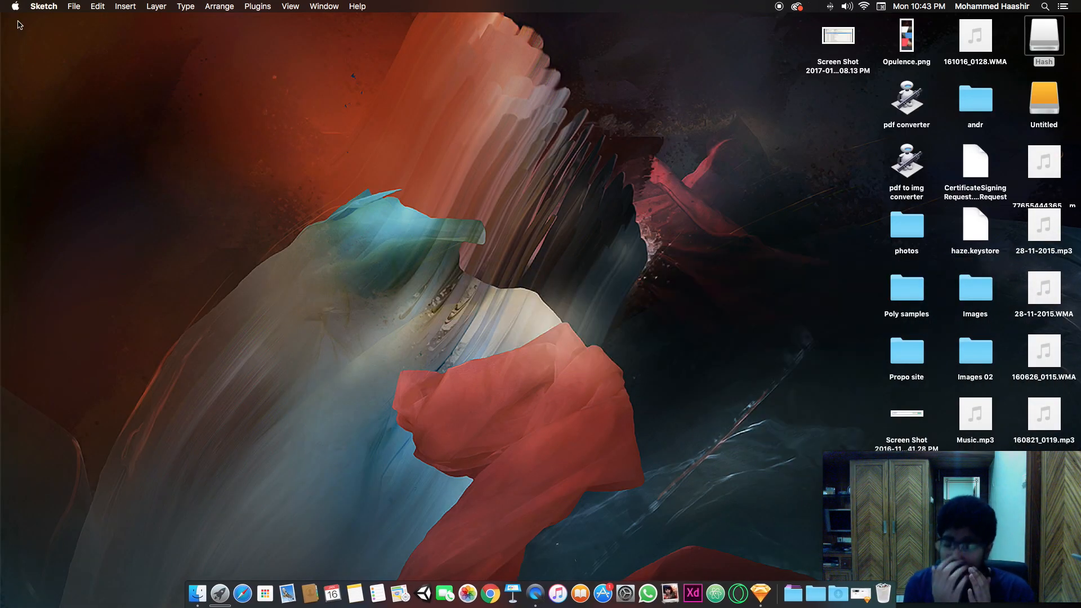